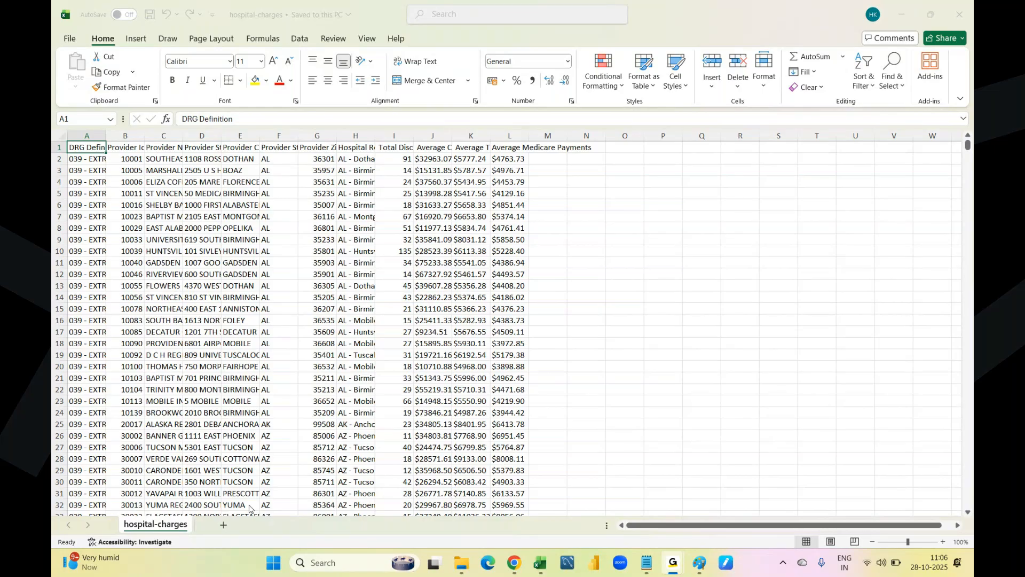
# Step: Auto-fit the width of all columns in the hospital-charges sheet, and highlight the header row
pyautogui.click(551, 565)
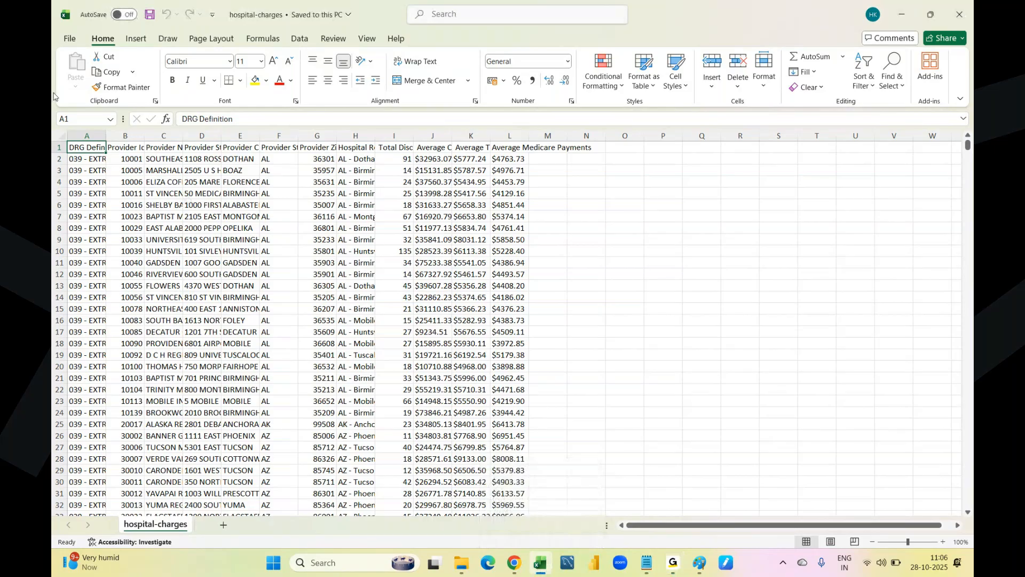
pyautogui.click(63, 137)
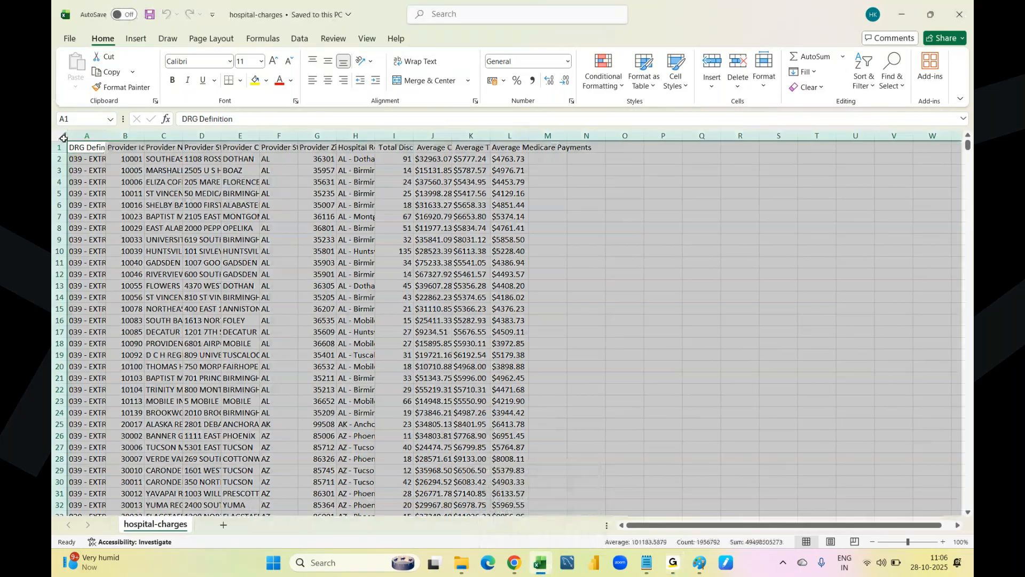
pyautogui.doubleClick(107, 136)
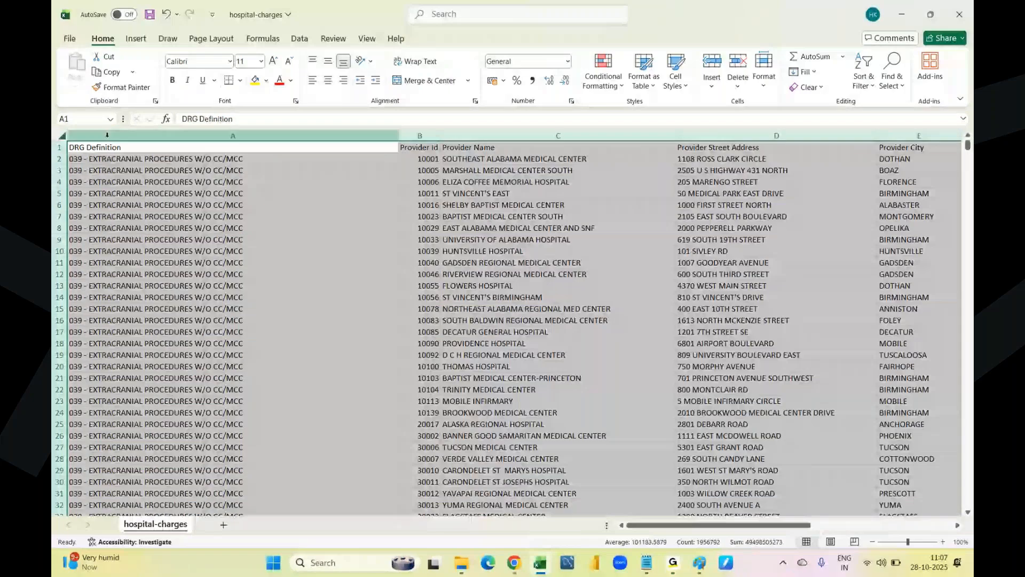
pyautogui.click(203, 182)
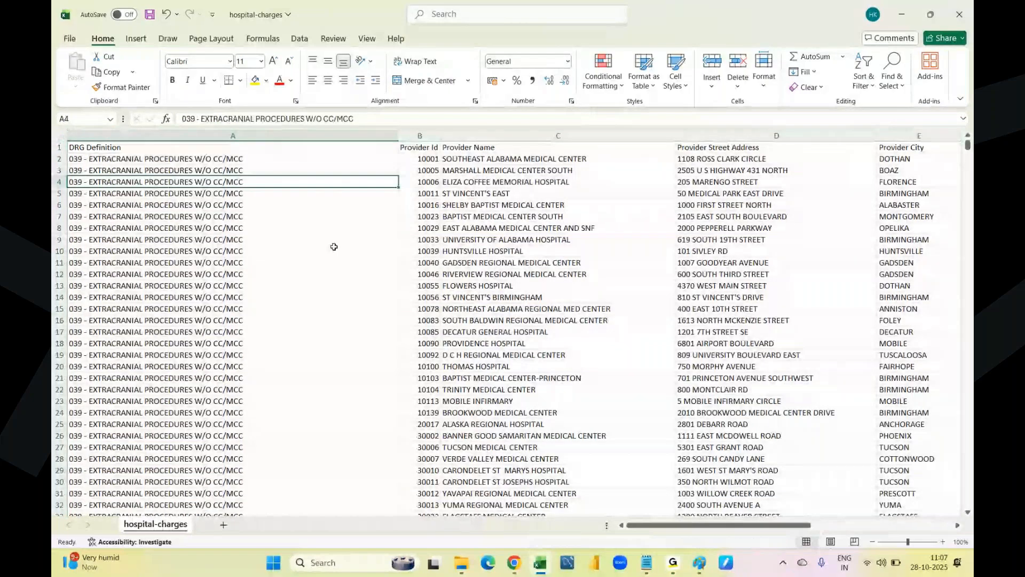
pyautogui.click(238, 133)
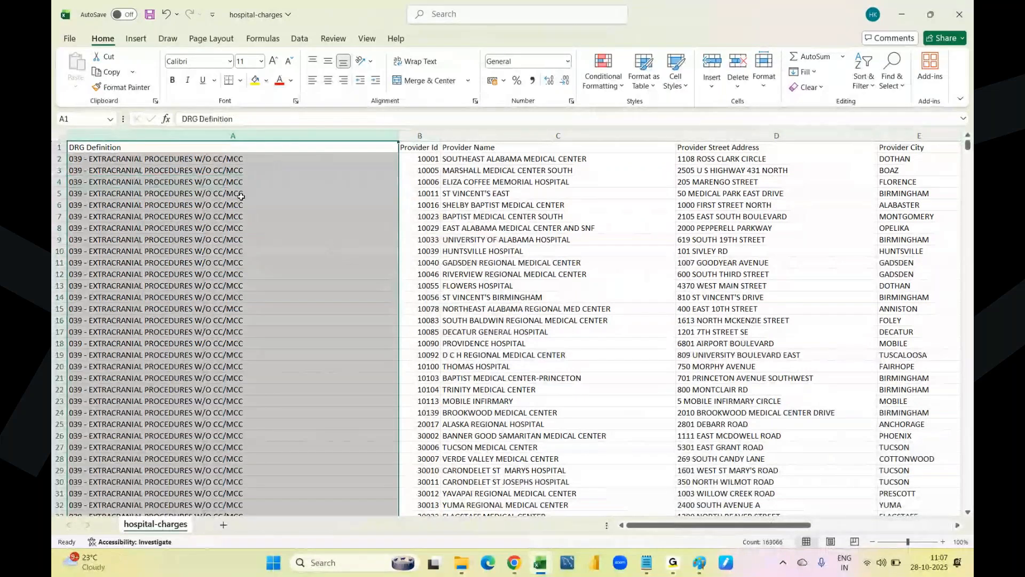
pyautogui.click(53, 146)
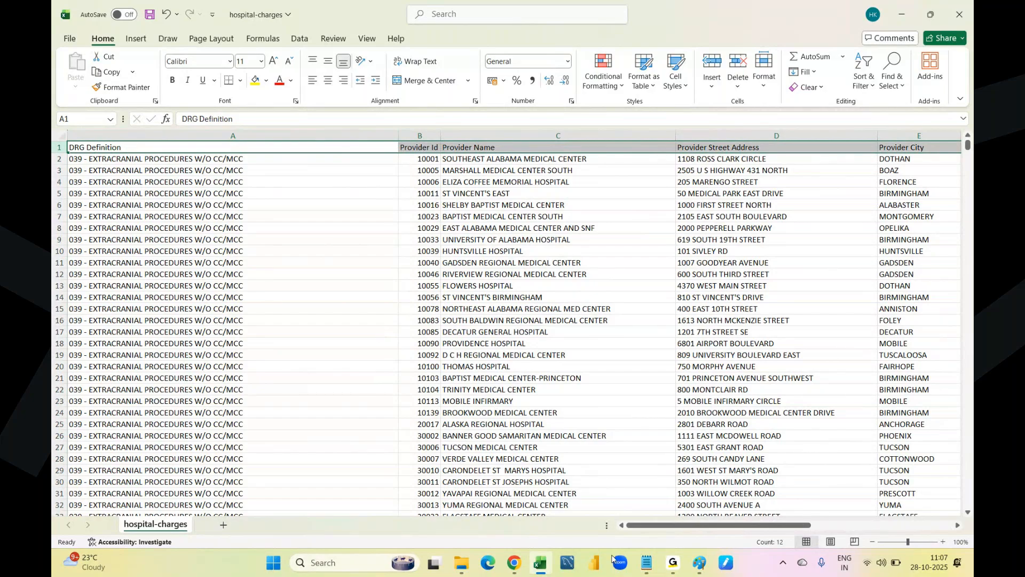
# Step: Switch to Notepad and write the heading "Filter:" with blank lines beneath it for notes
pyautogui.click(648, 563)
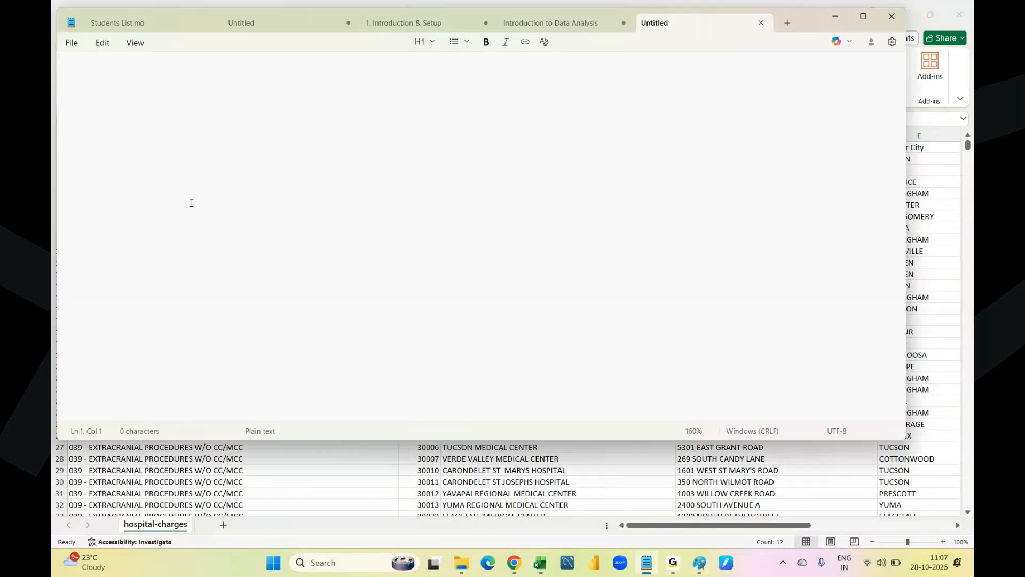
pyautogui.write('Filter:')
pyautogui.press('Return')
pyautogui.press('Return')
pyautogui.press('Return')
pyautogui.press('Return')
pyautogui.press('Return')
pyautogui.press('Return')
pyautogui.press('Return')
pyautogui.press('Return')
pyautogui.press('Return')
pyautogui.press('Return')
pyautogui.press('Up')
pyautogui.press('Up')
pyautogui.press('Up')
pyautogui.press('Up')
pyautogui.press('Up')
pyautogui.press('Up')
pyautogui.press('Up')
pyautogui.press('Up')
pyautogui.press('Up')
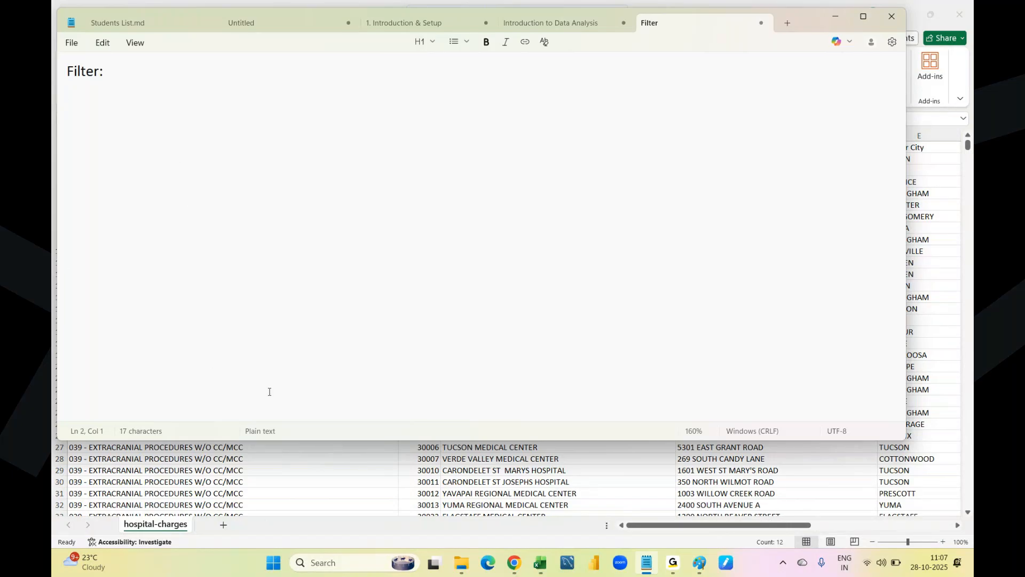
# Step: Add the definition "selected the subset of data" under the Filter heading in Notepad, leaving a blank line after it
pyautogui.hotkey('alt', 'Tab')
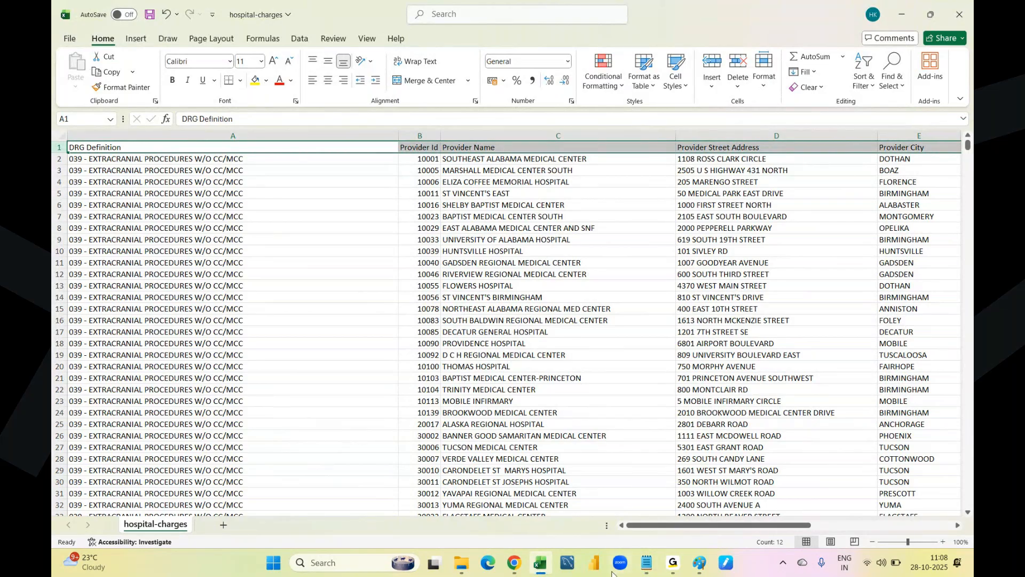
pyautogui.click(645, 573)
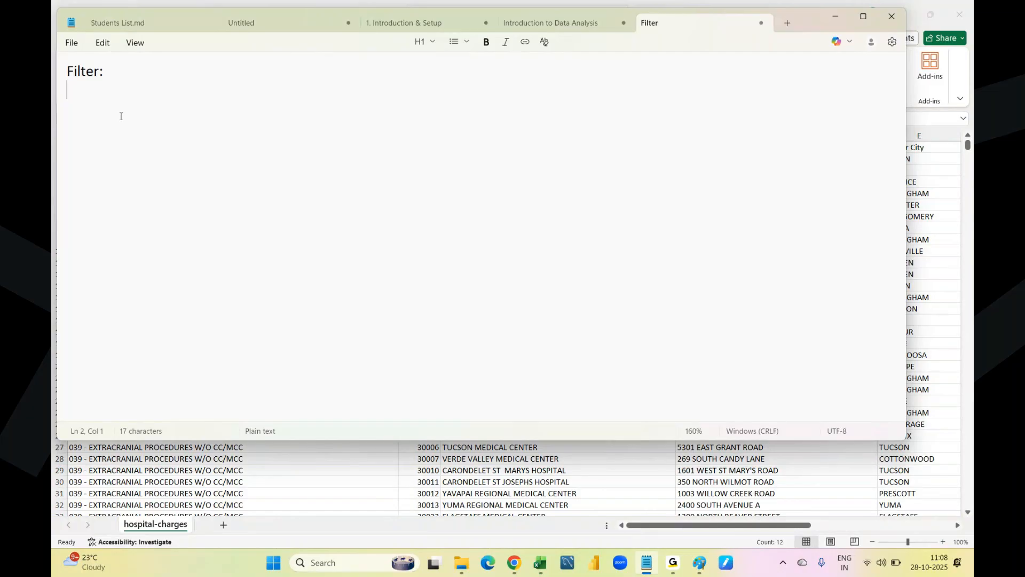
pyautogui.write('selectedthe s')
pyautogui.press('BackSpace')
pyautogui.press('BackSpace')
pyautogui.press('BackSpace')
pyautogui.press('BackSpace')
pyautogui.press('BackSpace')
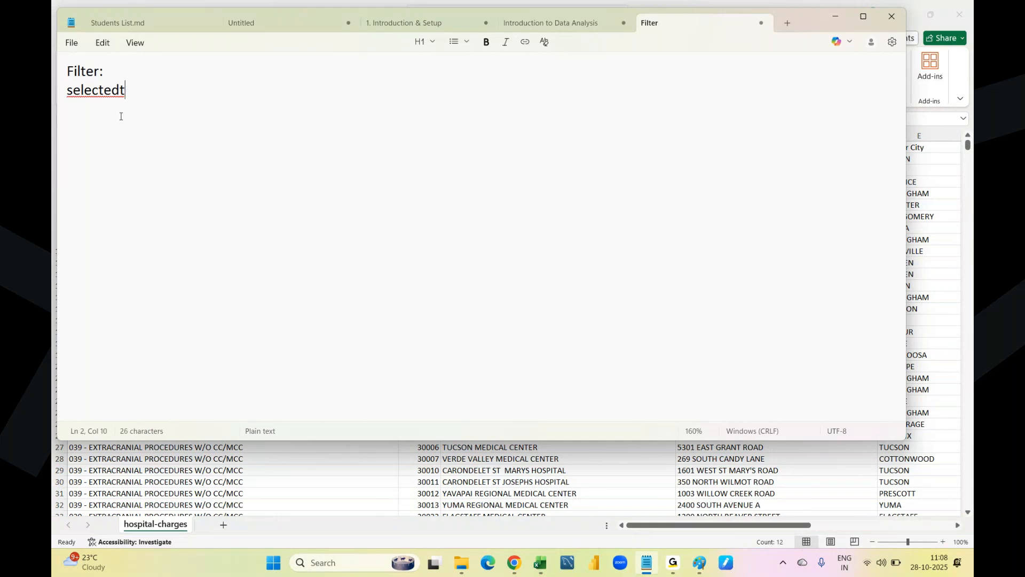
pyautogui.write('the subset of ')
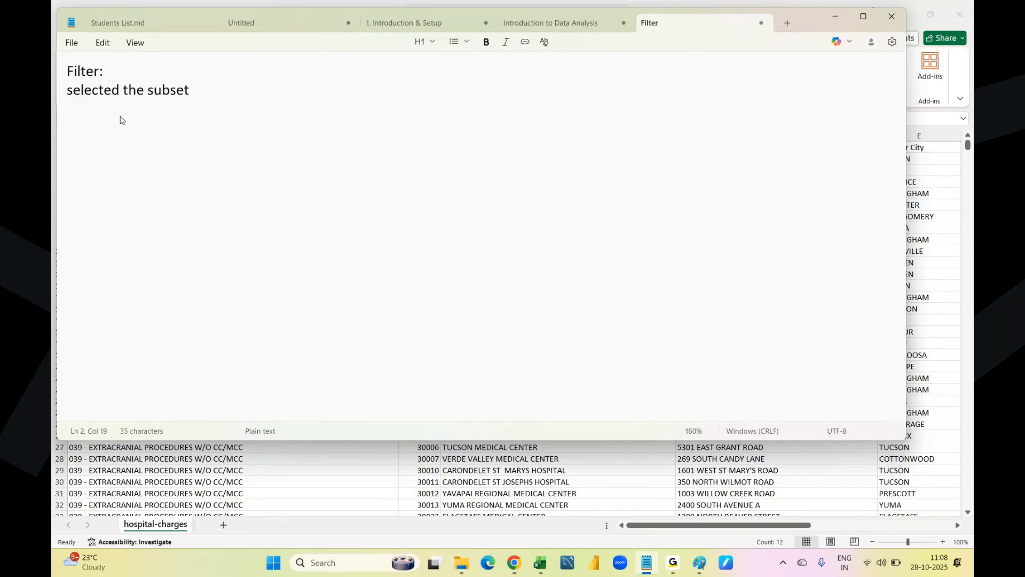
pyautogui.write('adta')
pyautogui.press('BackSpace')
pyautogui.press('BackSpace')
pyautogui.press('BackSpace')
pyautogui.press('BackSpace')
pyautogui.write('data')
pyautogui.press('Return')
pyautogui.press('Return')
pyautogui.press('BackSpace')
# Step: Write the example list "l = [1,2,3,4,5,6]" with the subset "2,5,8" on the line below it
pyautogui.write('I = ')
pyautogui.write('[1,2,3,4')
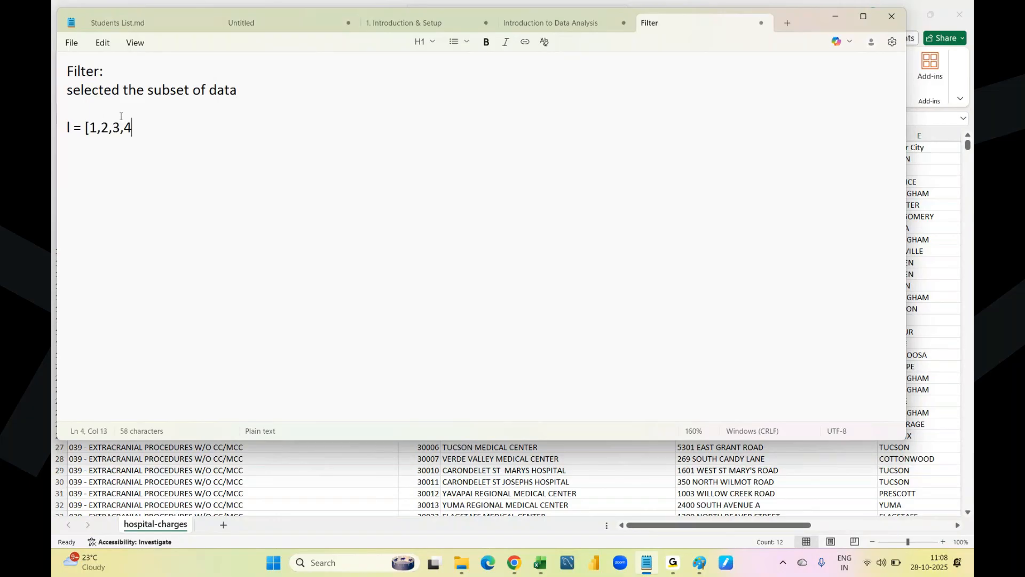
pyautogui.write(',5,6]')
pyautogui.press('Return')
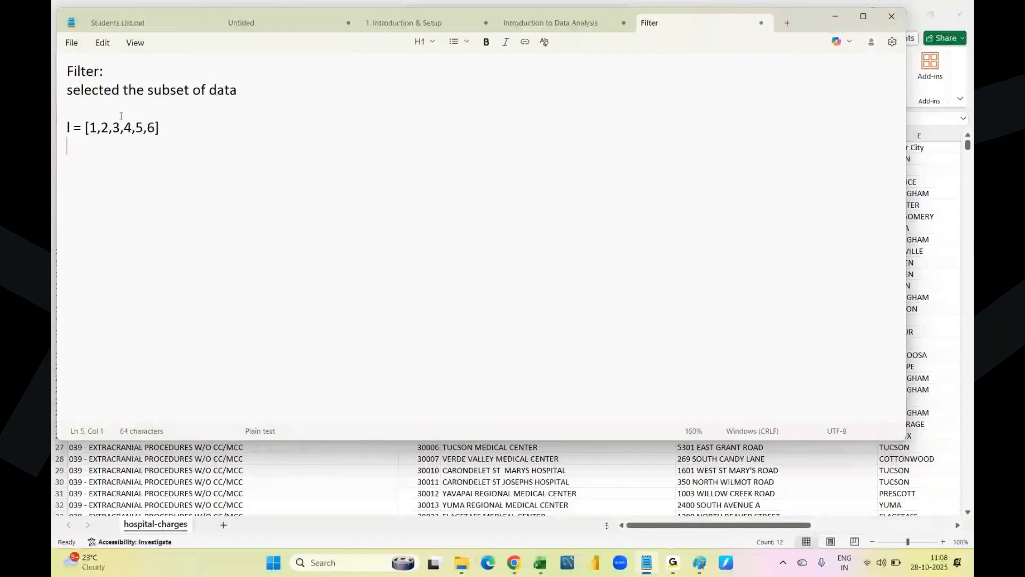
pyautogui.write('2,5,8')
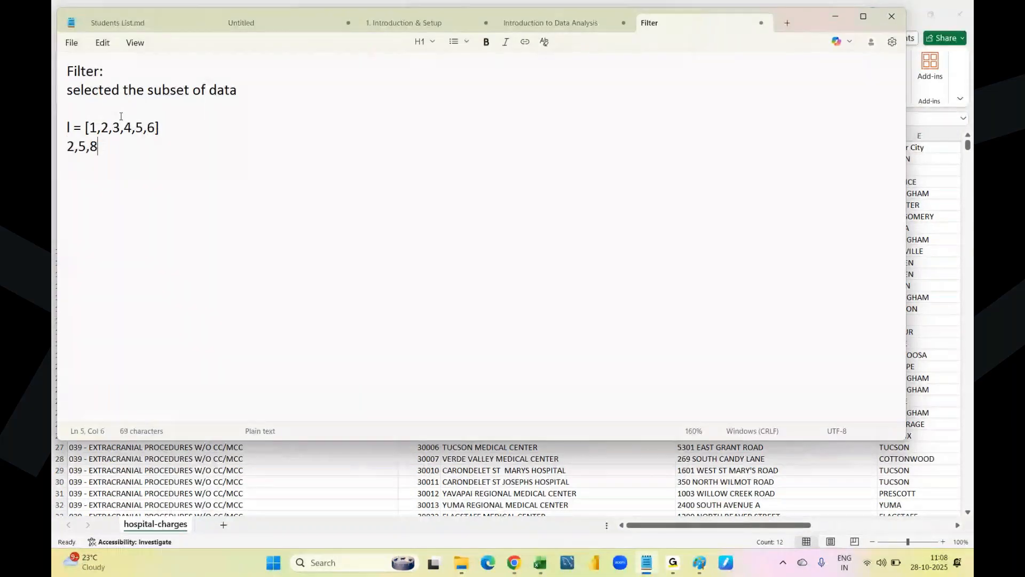
# Step: Compare the subset with the example list and shorten the subset to "2,5"
pyautogui.moveTo(98, 148); pyautogui.dragTo(60, 152)
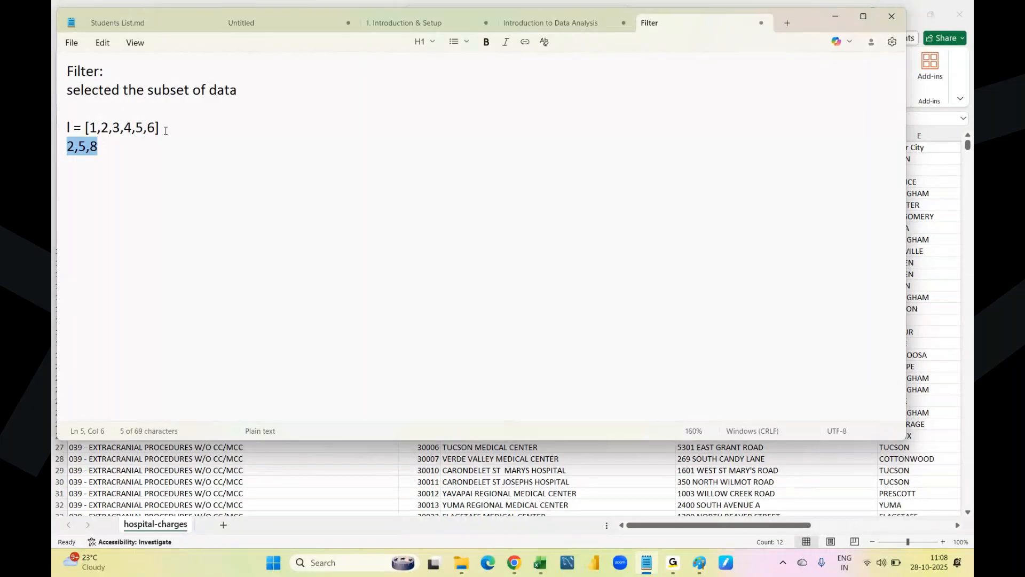
pyautogui.moveTo(165, 131); pyautogui.dragTo(58, 128)
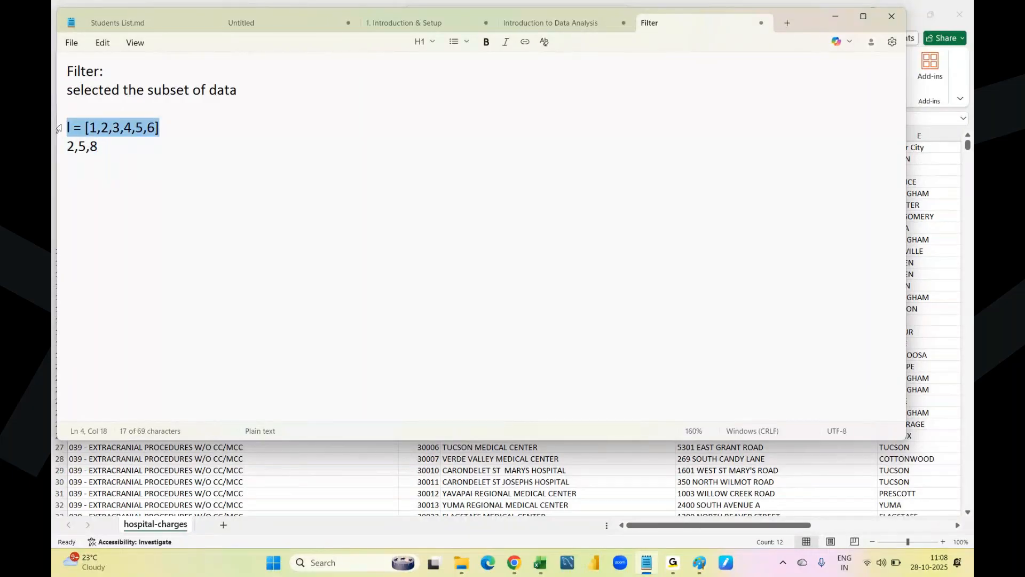
pyautogui.click(92, 195)
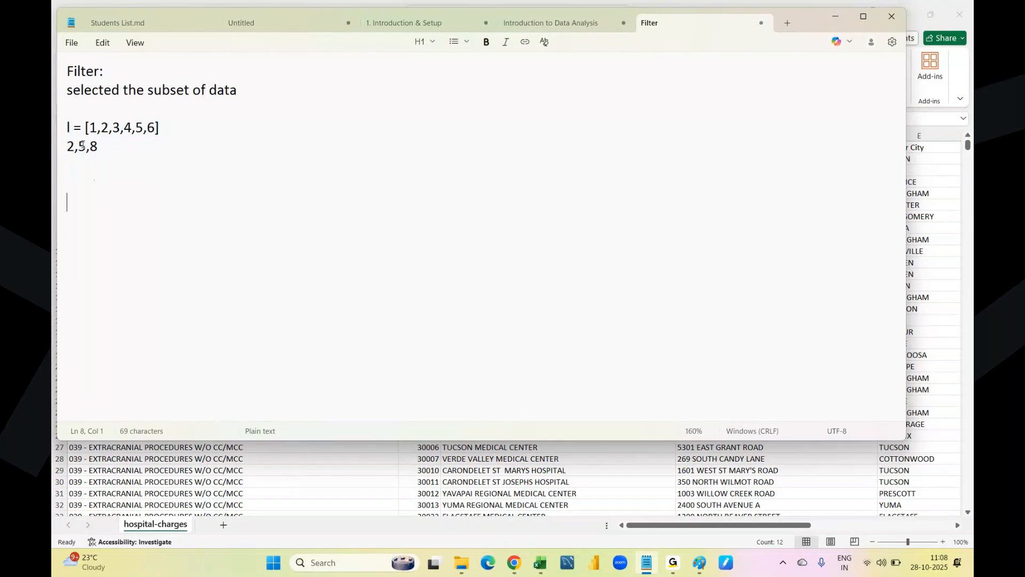
pyautogui.moveTo(83, 145); pyautogui.dragTo(100, 146)
pyautogui.moveTo(161, 129); pyautogui.dragTo(91, 130)
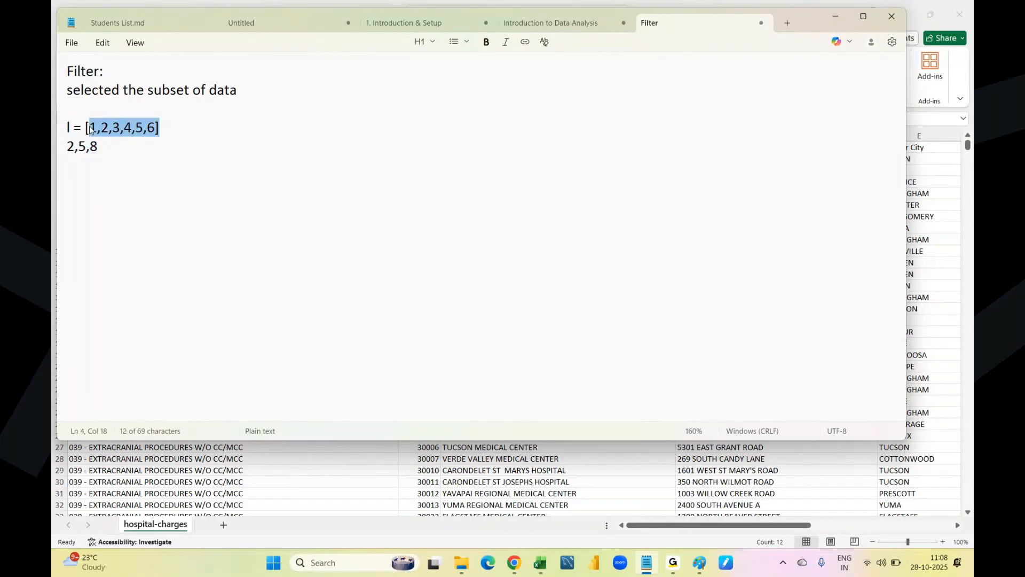
pyautogui.click(119, 146)
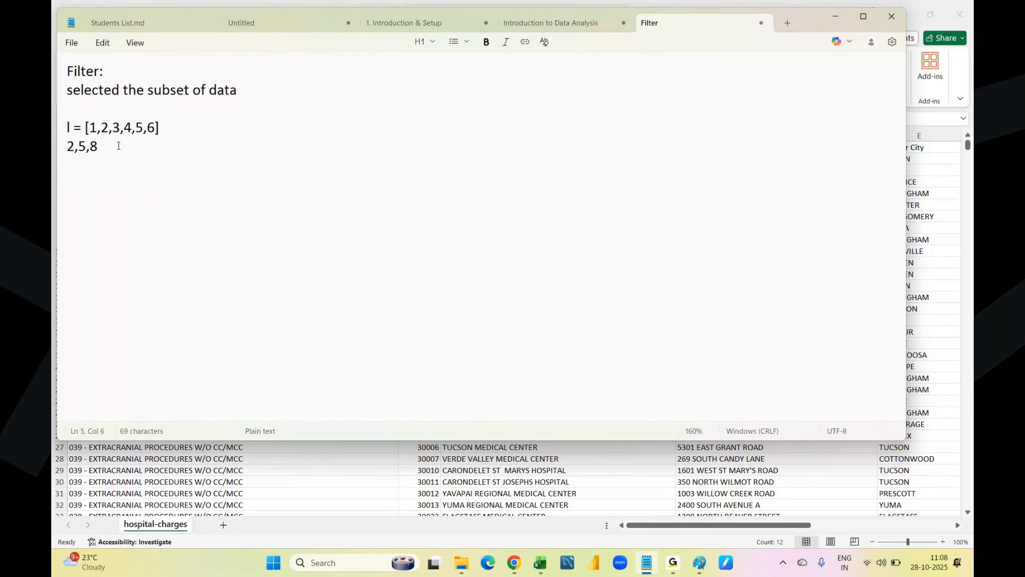
pyautogui.press('BackSpace')
pyautogui.press('BackSpace')
# Step: Highlight the list and its subset in turn, and delete both example lines from the notes
pyautogui.moveTo(159, 127); pyautogui.dragTo(52, 149)
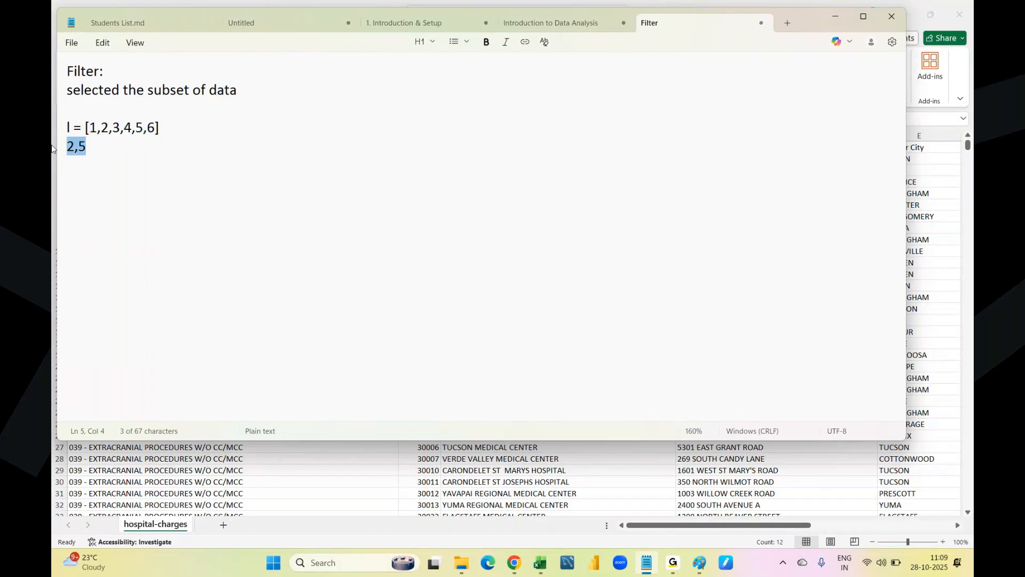
pyautogui.moveTo(89, 128); pyautogui.dragTo(162, 124)
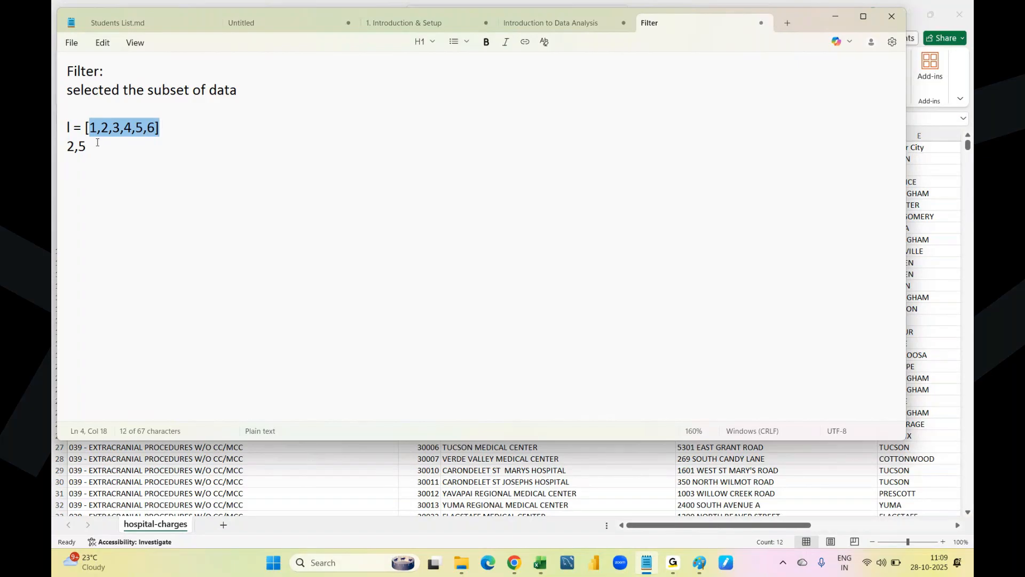
pyautogui.moveTo(97, 142); pyautogui.dragTo(70, 147)
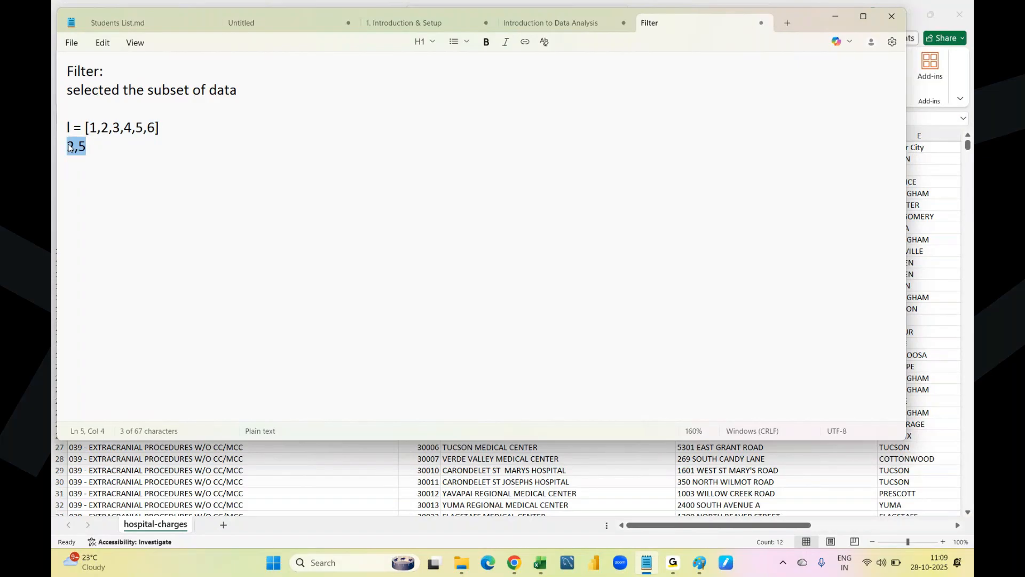
pyautogui.moveTo(98, 148); pyautogui.dragTo(68, 124)
pyautogui.press('BackSpace')
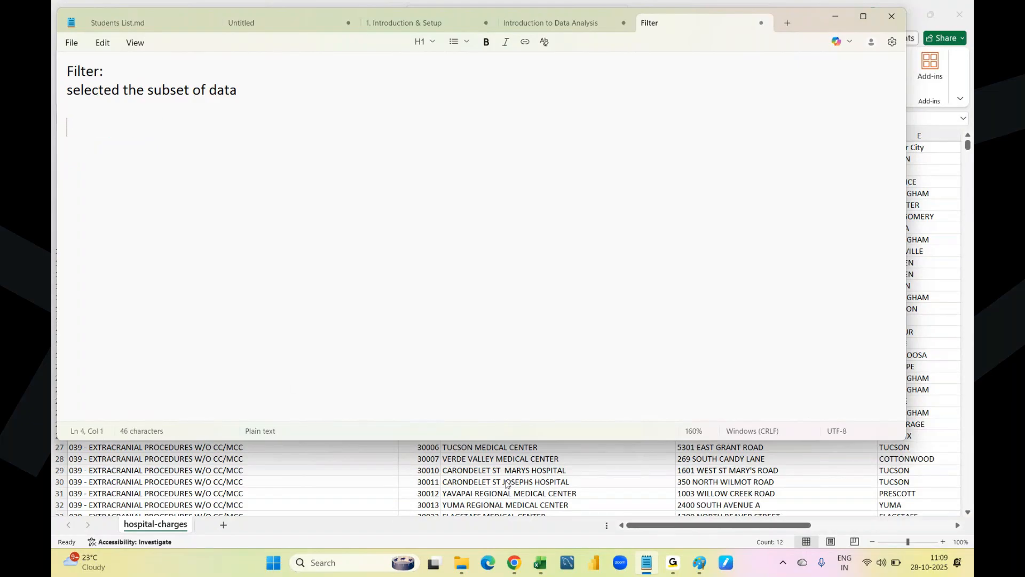
# Step: Switch to the hospital-charges workbook in Excel and examine its columns from DRG Definition through Average Medicare Payments
pyautogui.click(506, 484)
pyautogui.hscroll(1, 618, 316)
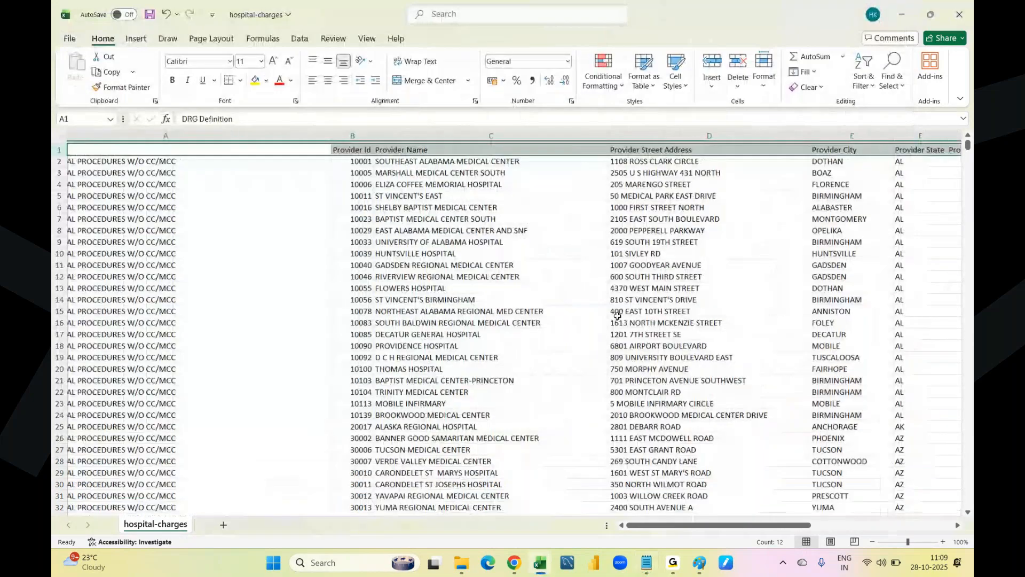
pyautogui.hscroll(2, 618, 317)
pyautogui.hscroll(5, 617, 316)
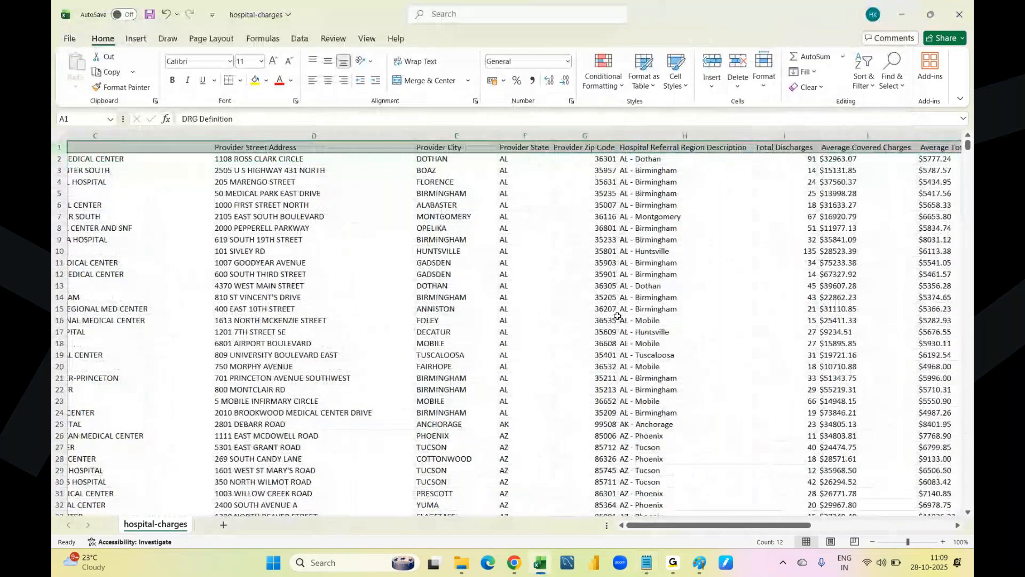
pyautogui.click(516, 204)
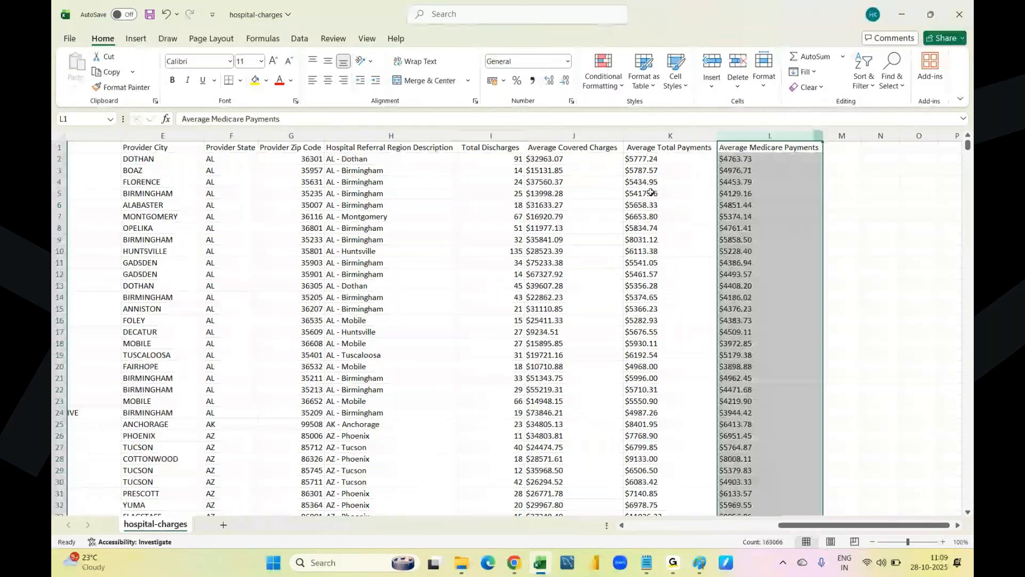
pyautogui.hscroll(-5, 651, 193)
pyautogui.click(421, 136)
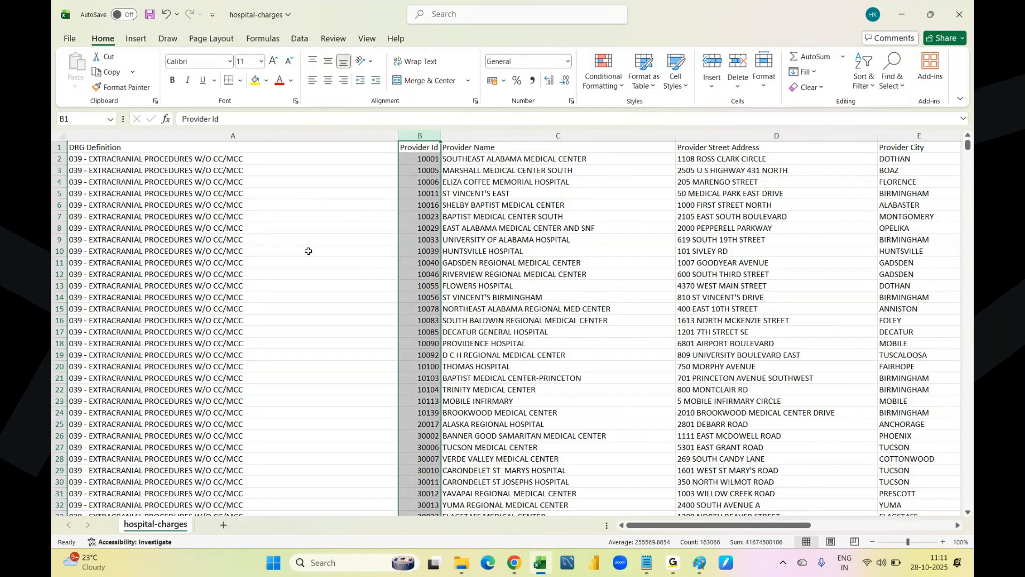
pyautogui.hscroll(5, 359, 271)
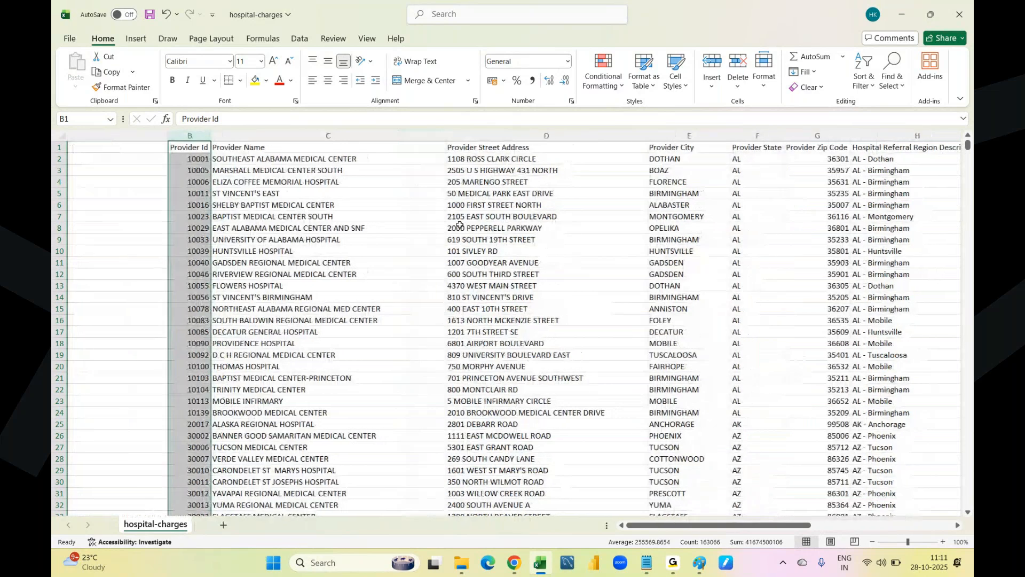
# Step: Turn on Filter for the header row from the Provider City heading, and switch it off again
pyautogui.click(656, 159)
pyautogui.click(677, 146)
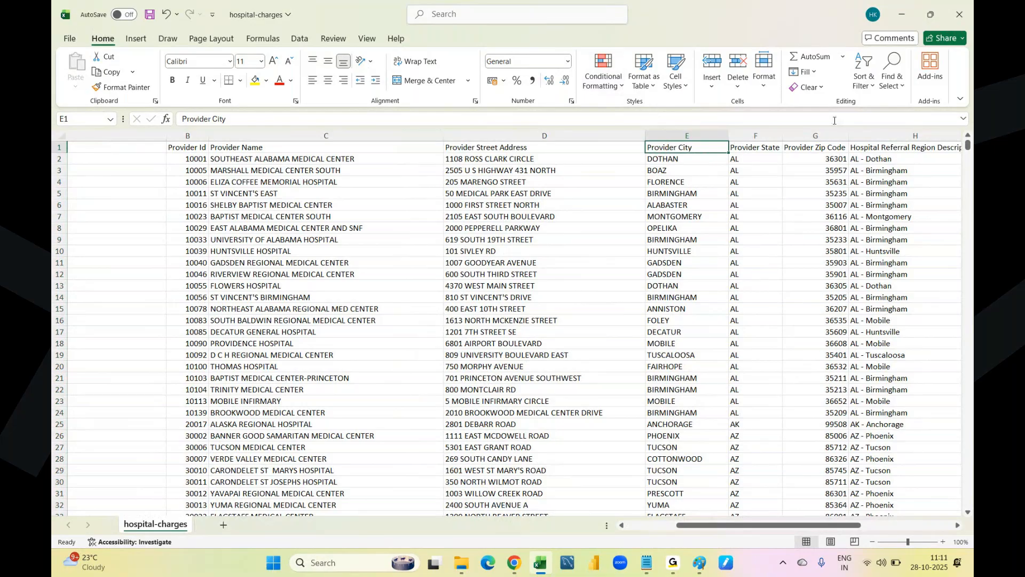
pyautogui.click(869, 86)
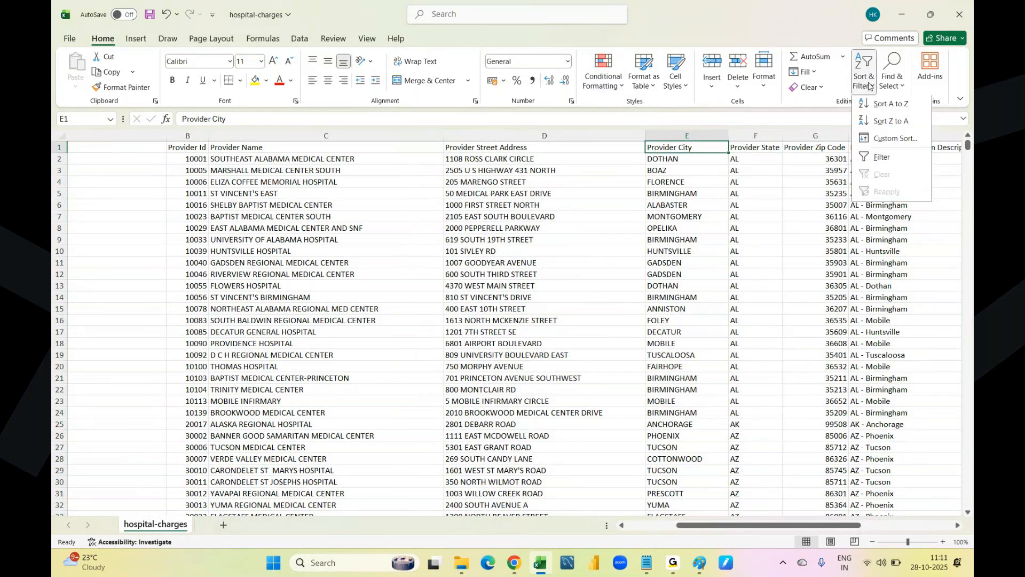
pyautogui.click(883, 159)
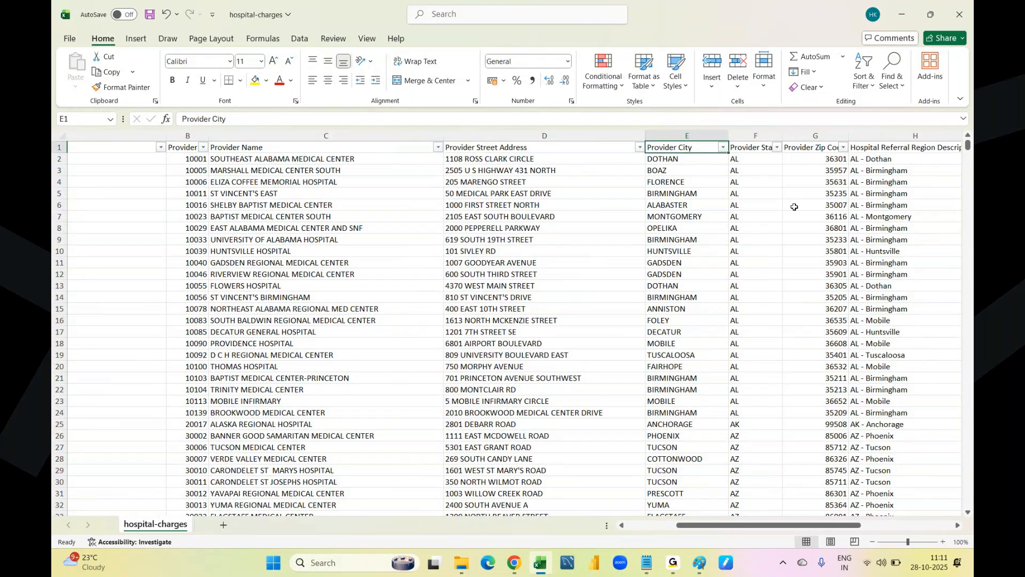
pyautogui.hotkey('ctrl', 'shift', 'l')
pyautogui.click(676, 174)
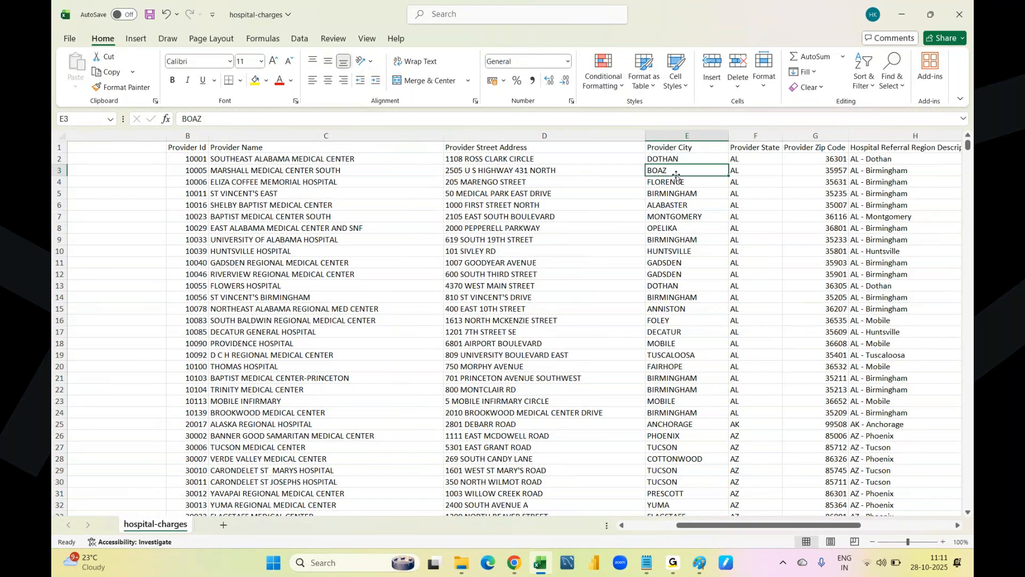
# Step: Switch to the Filter notes in Notepad and add the line "shortcut key for filter: Ctrl + Shift + L" below the definition
pyautogui.click(648, 562)
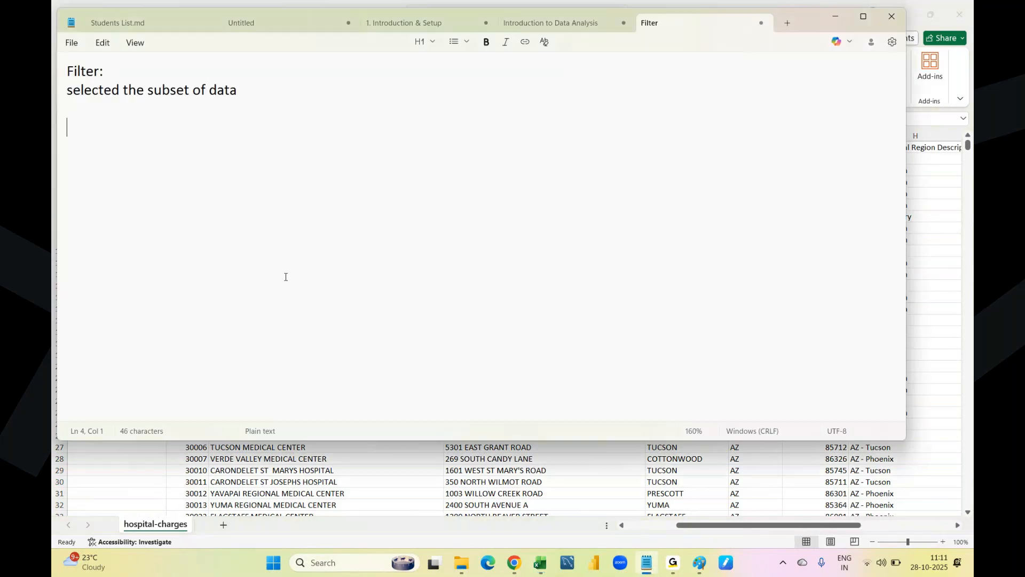
pyautogui.write('shortcut key for filter')
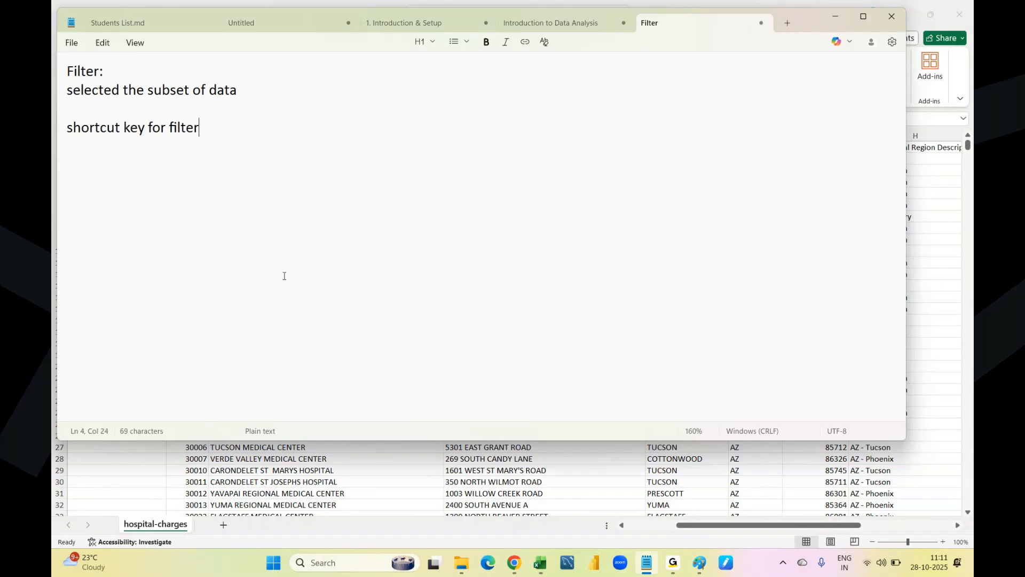
pyautogui.write(': Ctrl + Shift + L')
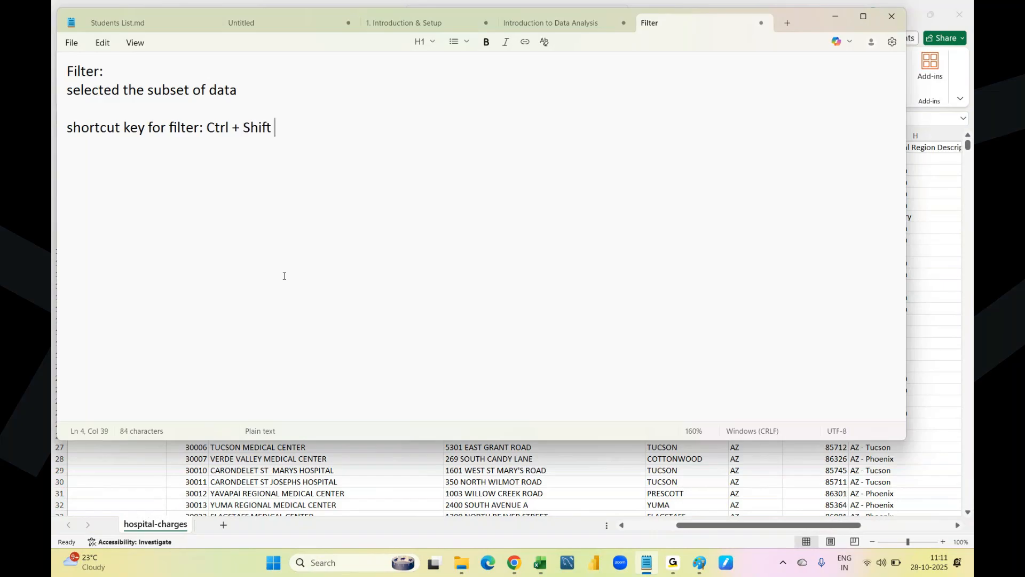
pyautogui.press('Return')
# Step: Return to the hospital-charges workbook in Excel and turn on Filter for the whole header row
pyautogui.click(256, 497)
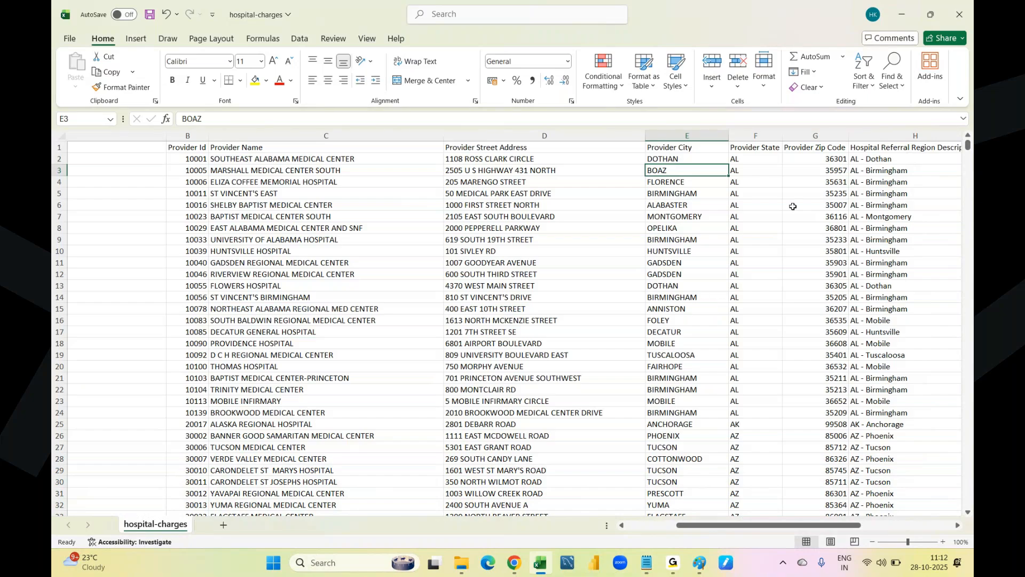
pyautogui.click(865, 84)
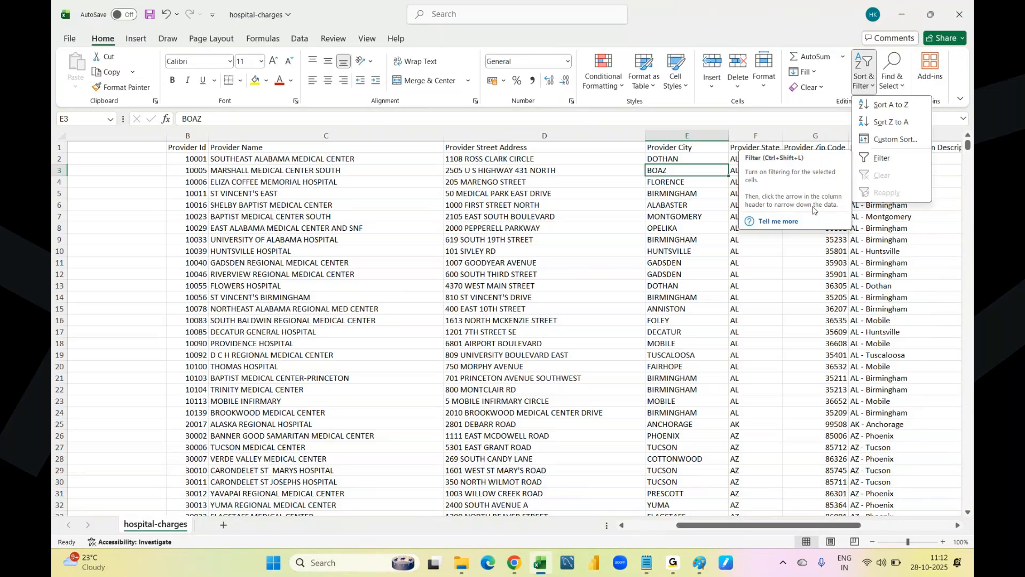
pyautogui.click(882, 158)
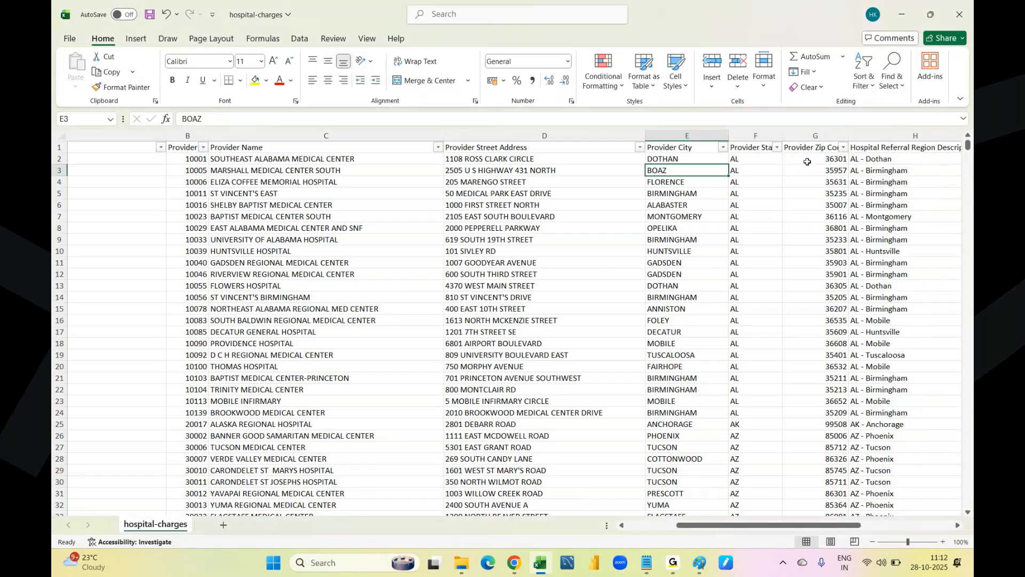
# Step: Look through the Provider City filter choices without applying any, and turn Filter off for the header row
pyautogui.click(721, 148)
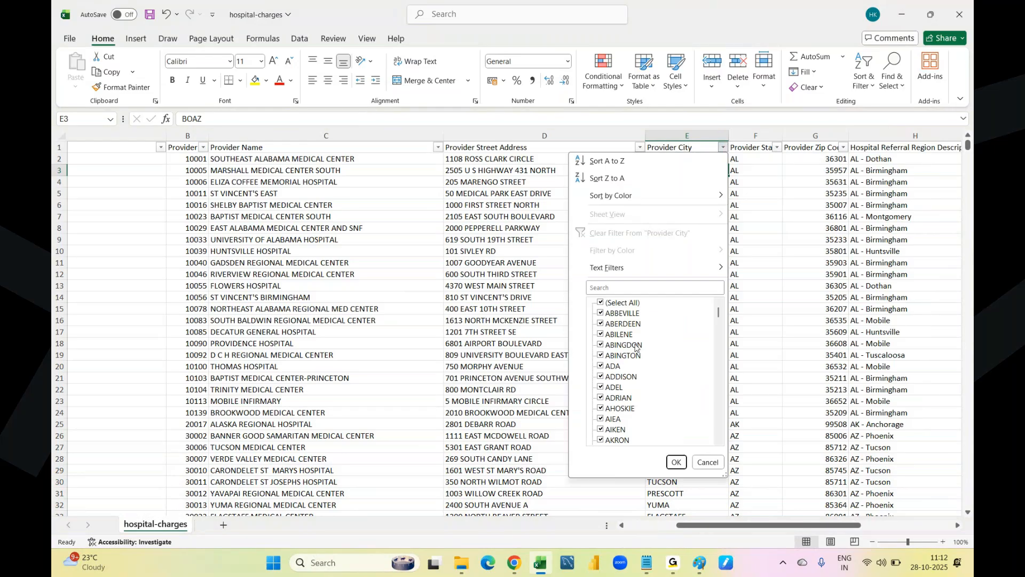
pyautogui.click(705, 462)
pyautogui.click(699, 254)
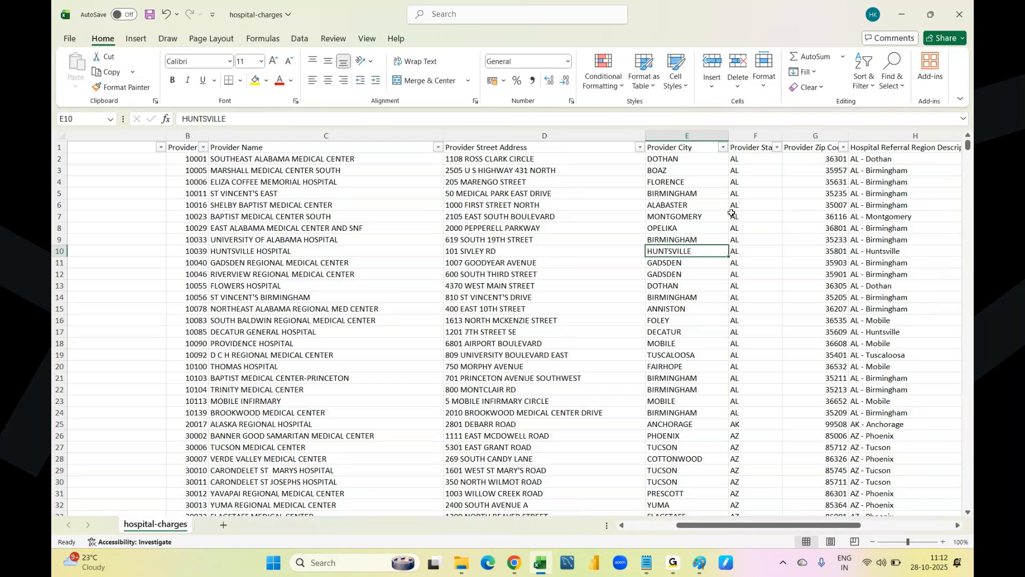
pyautogui.hotkey('ctrl', 'shift', 'l')
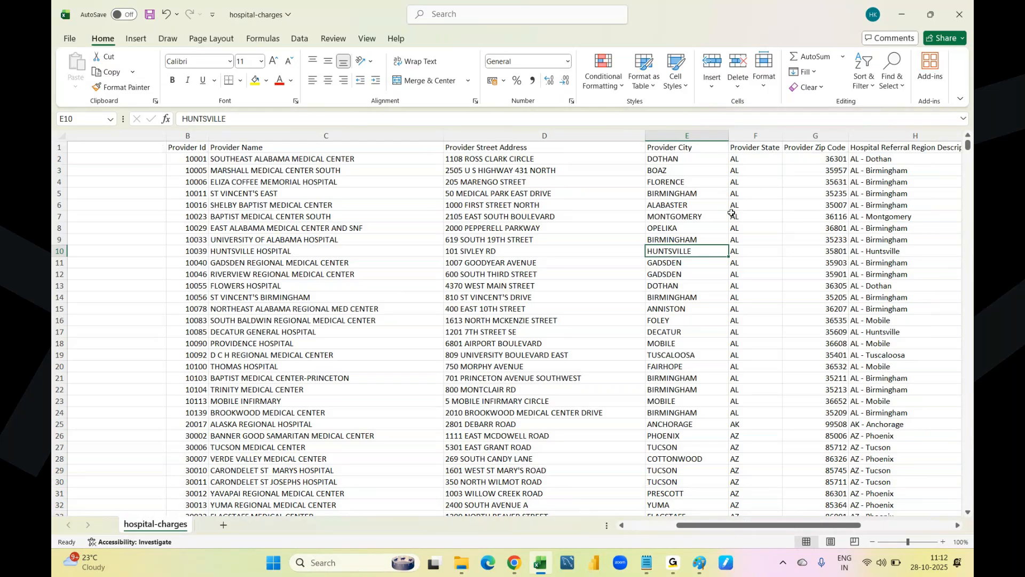
# Step: Turn on Filter for the Provider City column only
pyautogui.click(703, 135)
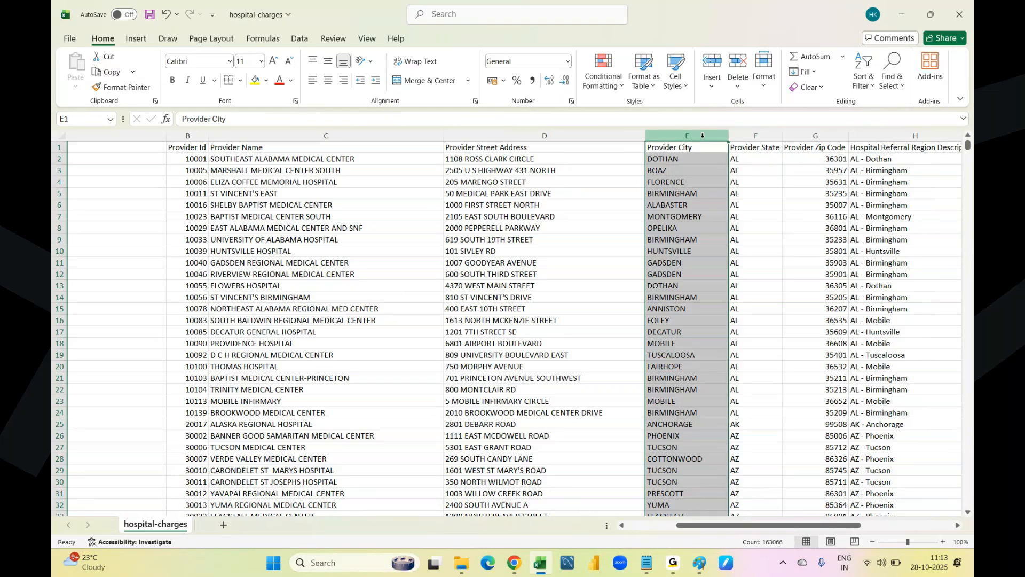
pyautogui.click(865, 86)
pyautogui.click(876, 158)
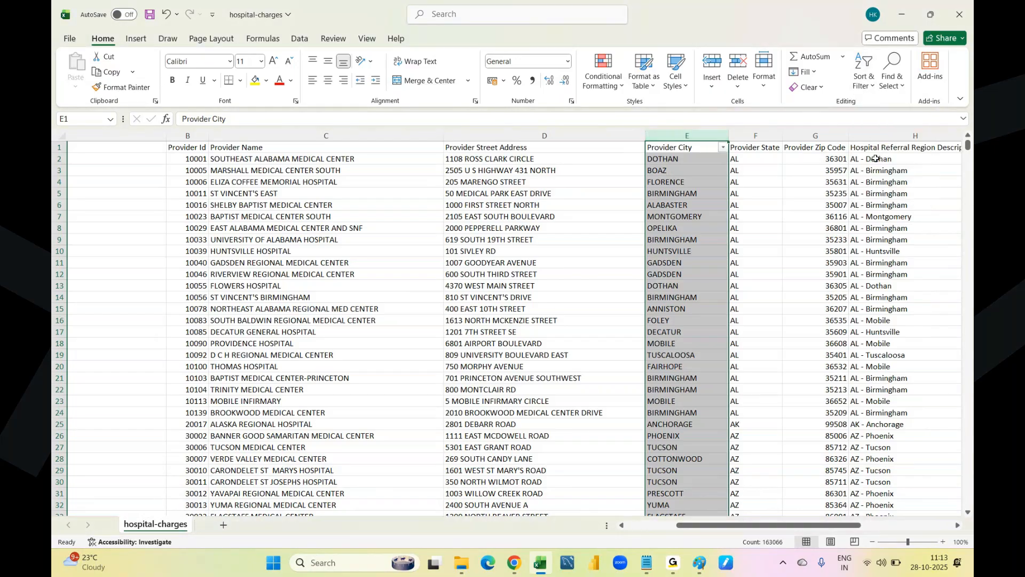
pyautogui.click(689, 160)
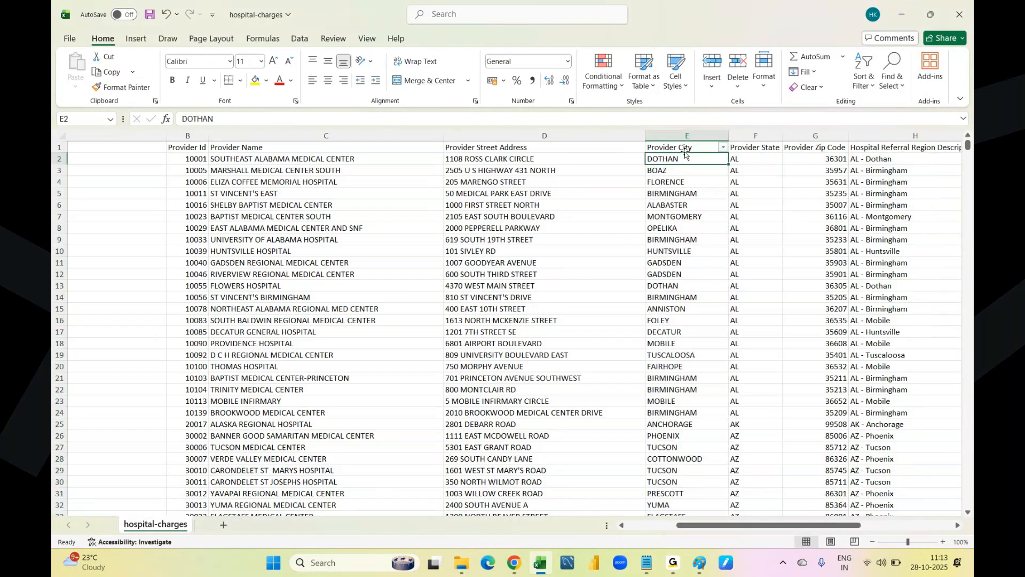
pyautogui.moveTo(681, 155); pyautogui.dragTo(681, 154)
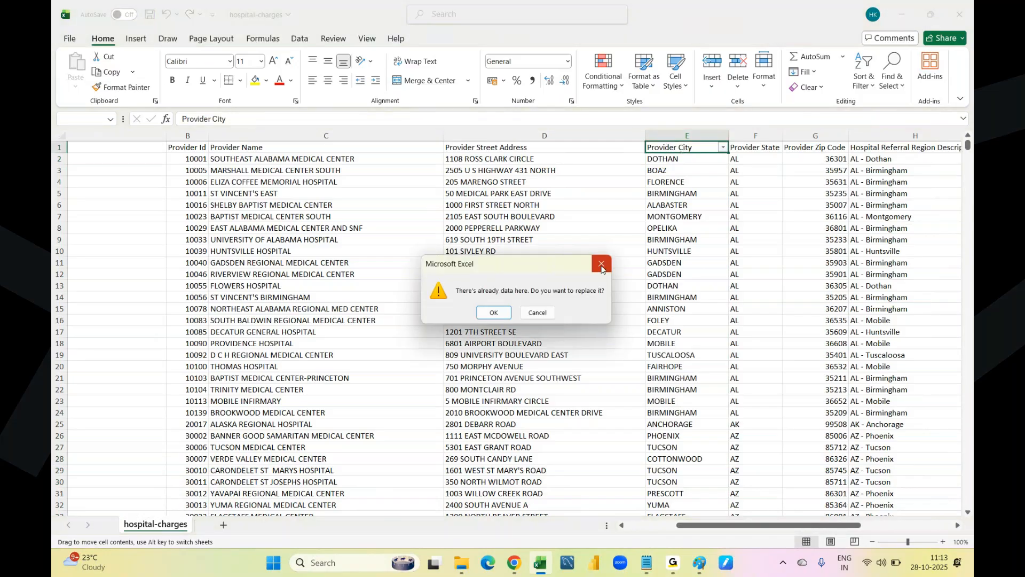
pyautogui.click(602, 267)
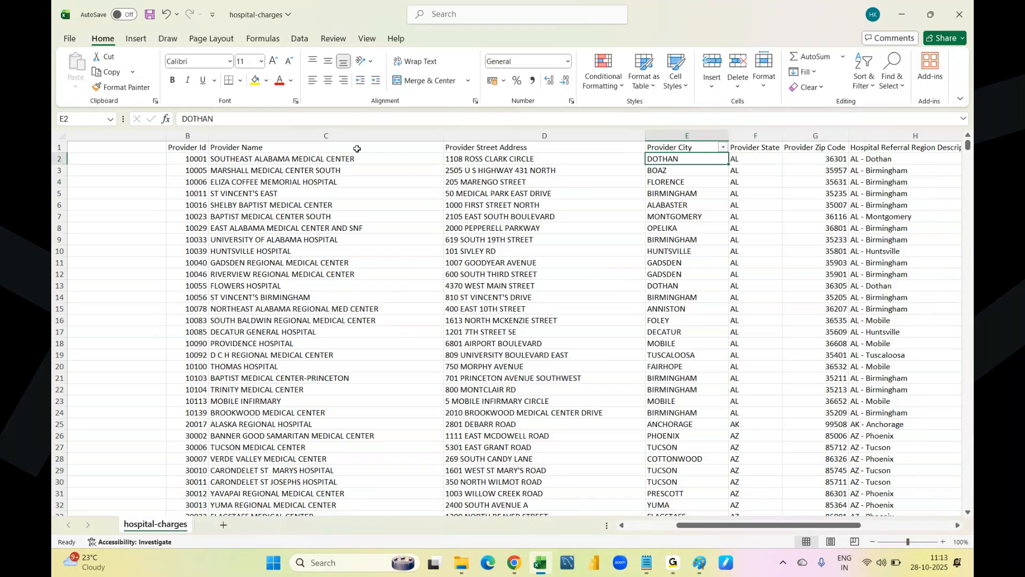
# Step: Add the Provider Name, Provider Street Address and Provider Zip Code columns to one multiple selection, and clear it
pyautogui.keyDown('ctrl'); pyautogui.click(324, 135); pyautogui.keyUp('ctrl')
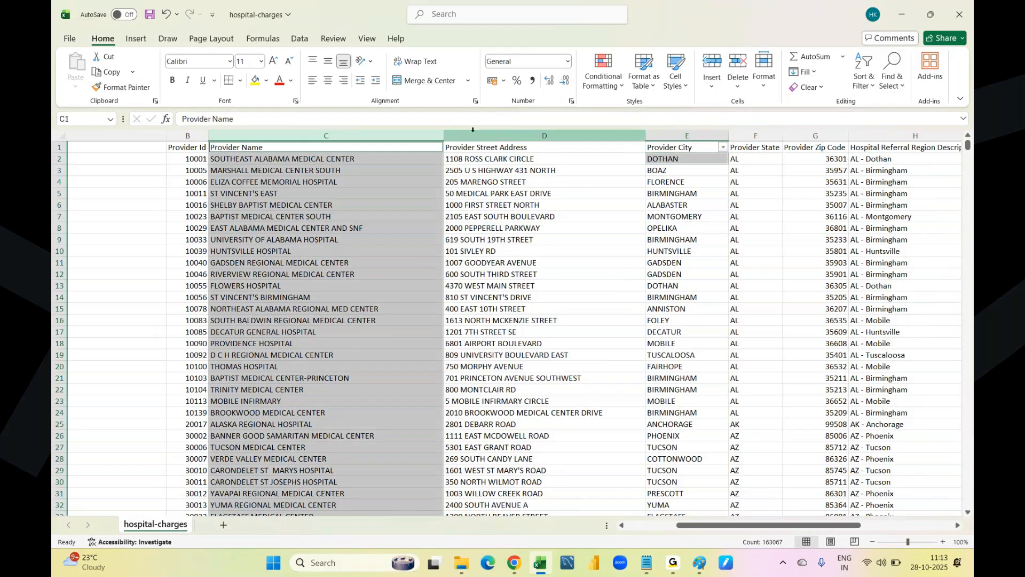
pyautogui.keyDown('ctrl'); pyautogui.click(511, 134); pyautogui.keyUp('ctrl')
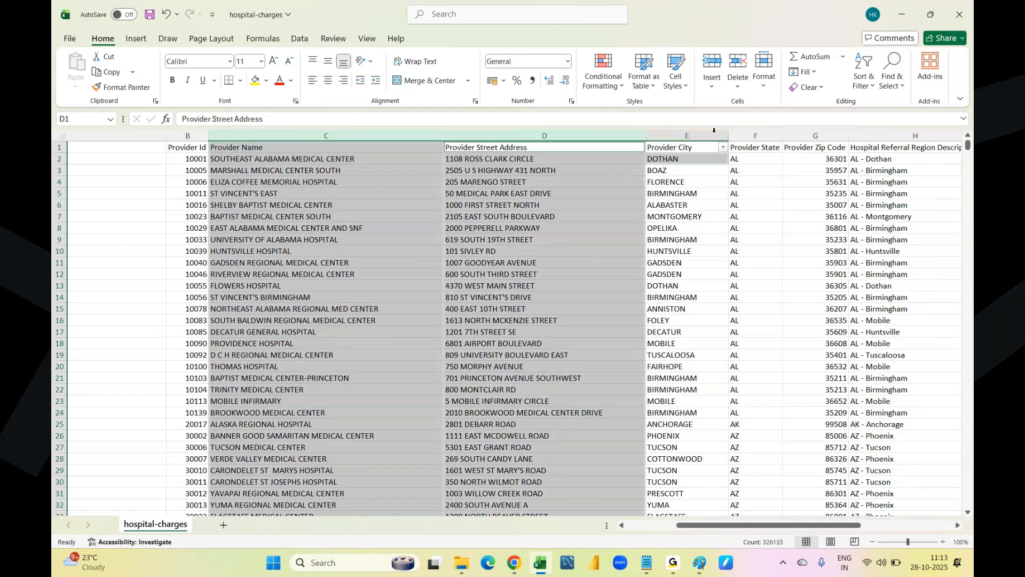
pyautogui.keyDown('ctrl'); pyautogui.click(828, 135); pyautogui.keyUp('ctrl')
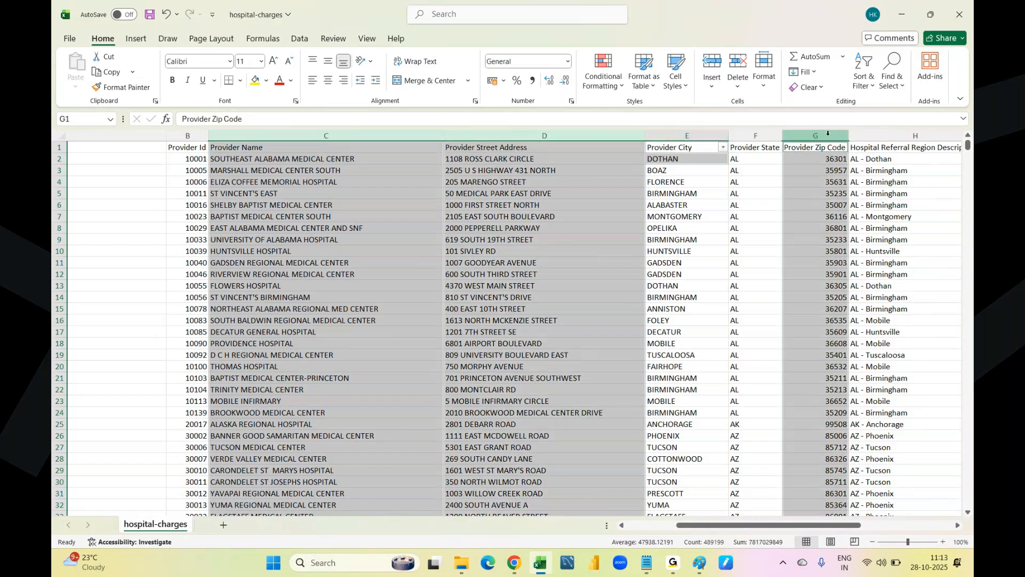
pyautogui.click(688, 271)
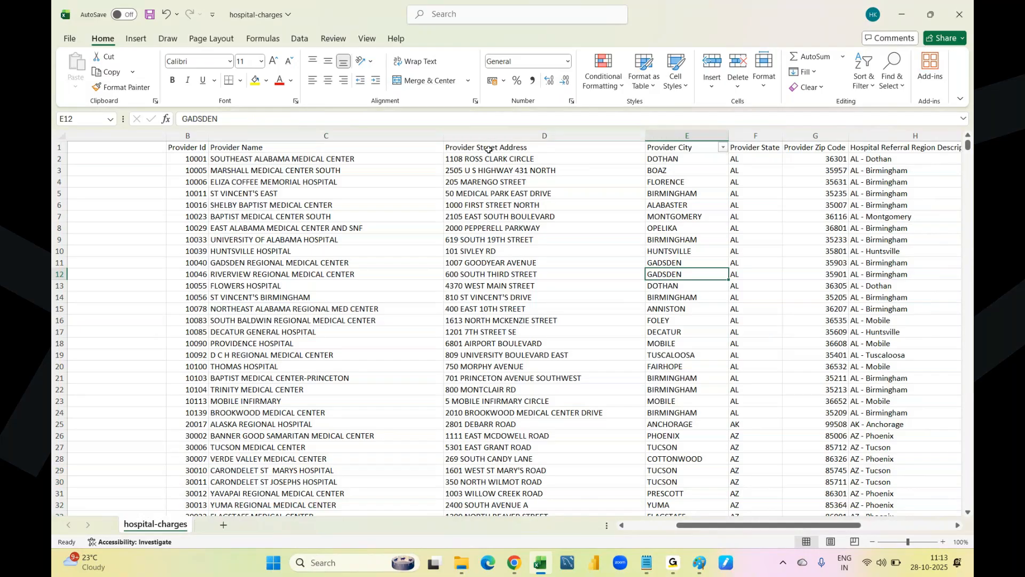
# Step: Highlight adjacent columns as one range: Provider Name with Provider Street Address, and Provider Name through Provider City
pyautogui.click(341, 136)
pyautogui.moveTo(354, 139); pyautogui.dragTo(488, 134)
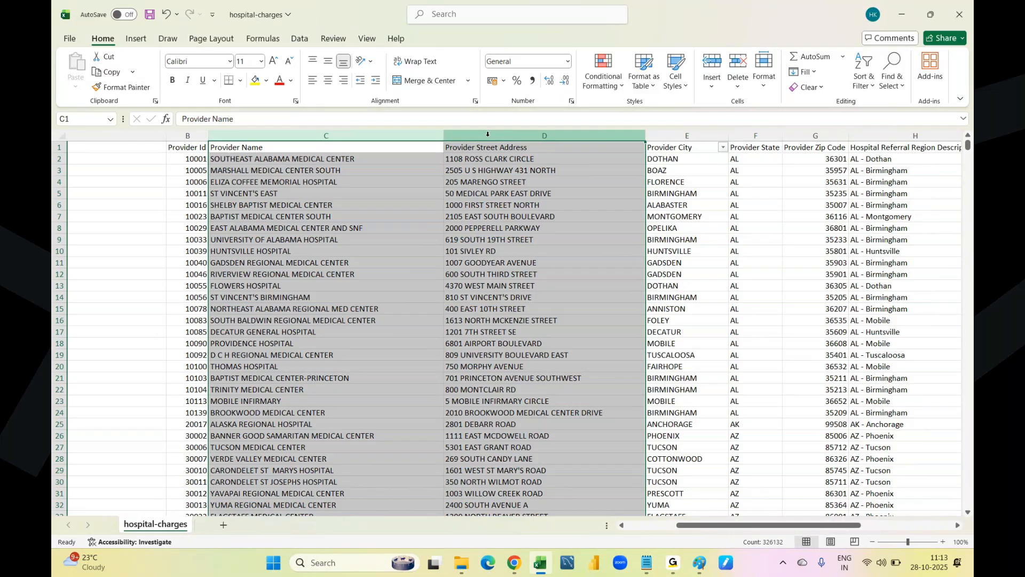
pyautogui.click(439, 211)
pyautogui.click(309, 145)
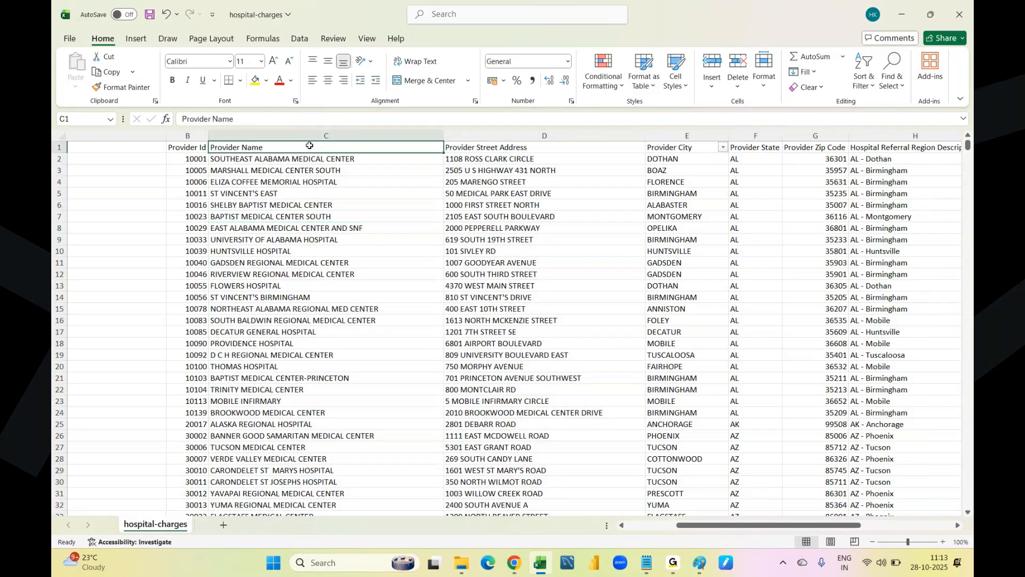
pyautogui.click(663, 131)
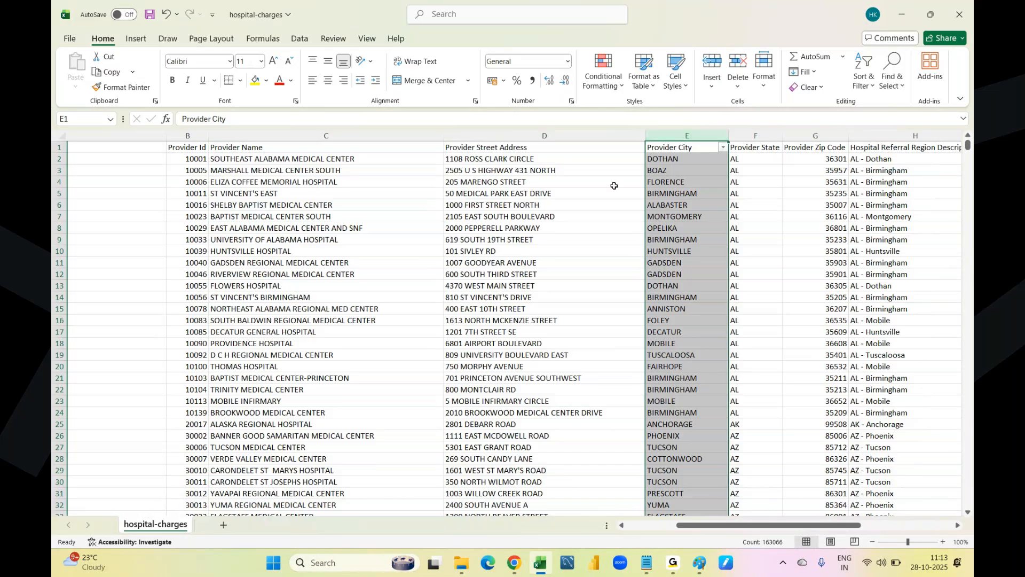
pyautogui.click(598, 195)
pyautogui.moveTo(342, 135); pyautogui.dragTo(656, 142)
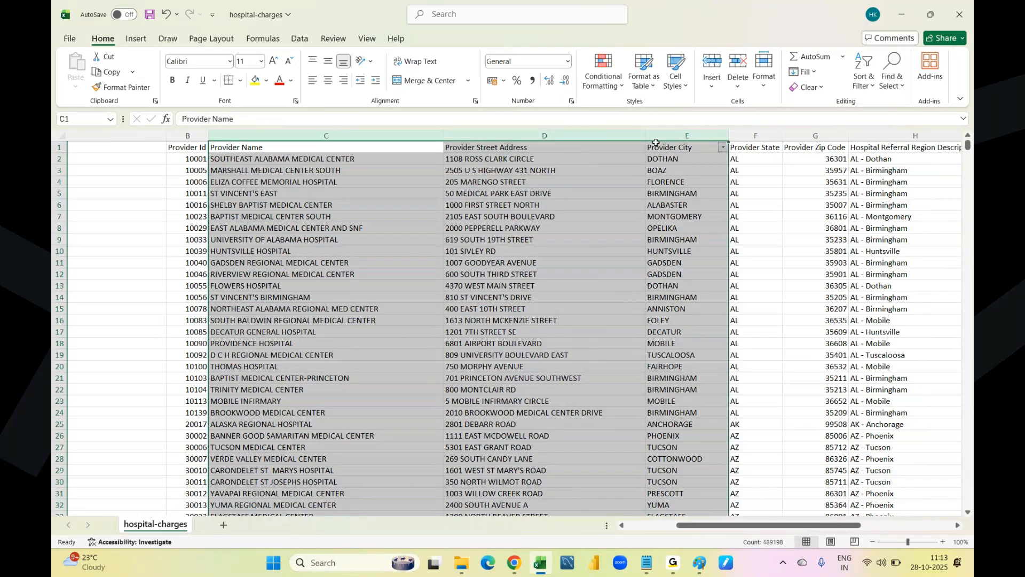
pyautogui.click(465, 239)
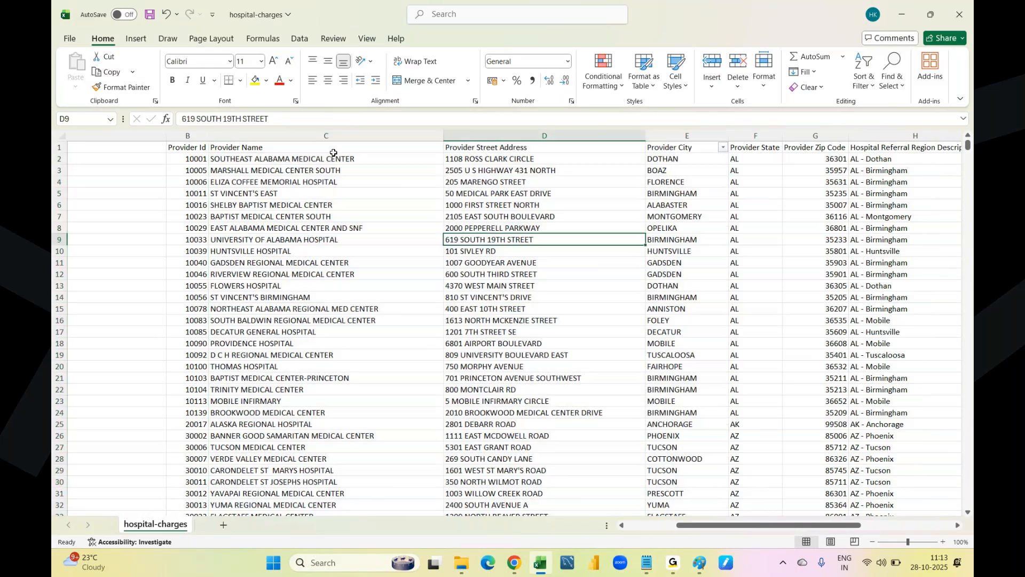
# Step: Highlight the non-adjacent Provider Name, Provider City and Hospital Referral Region Description columns together, and clear the selection
pyautogui.click(316, 134)
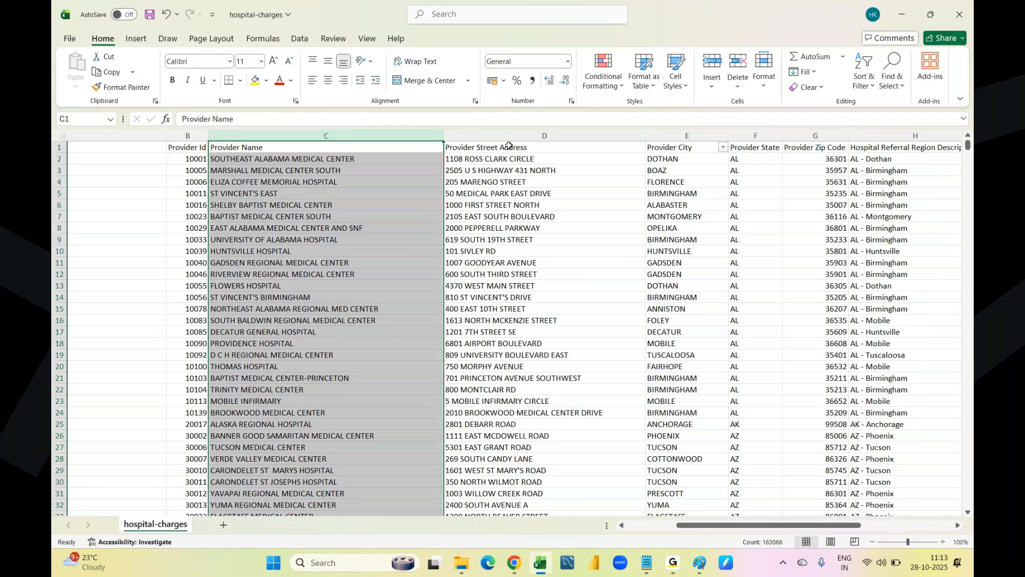
pyautogui.keyDown('ctrl'); pyautogui.click(689, 137); pyautogui.keyUp('ctrl')
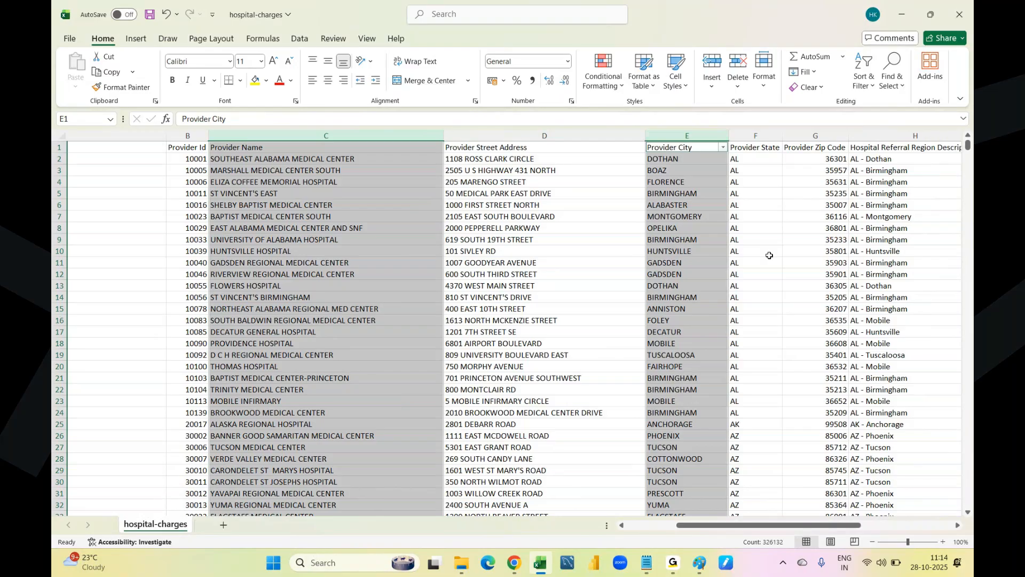
pyautogui.hscroll(1, 770, 256)
pyautogui.hscroll(3, 770, 255)
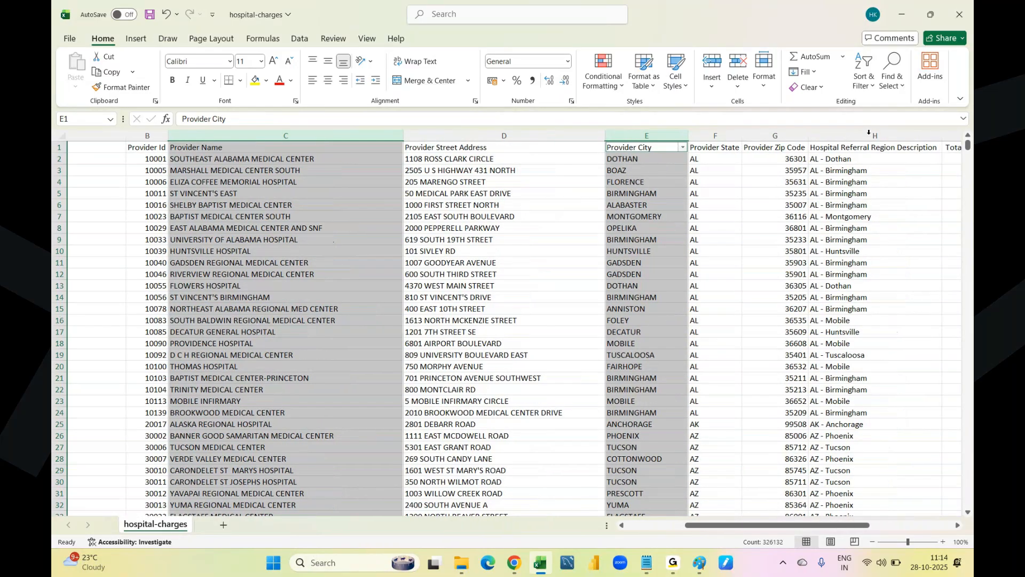
pyautogui.keyDown('ctrl'); pyautogui.click(869, 135); pyautogui.keyUp('ctrl')
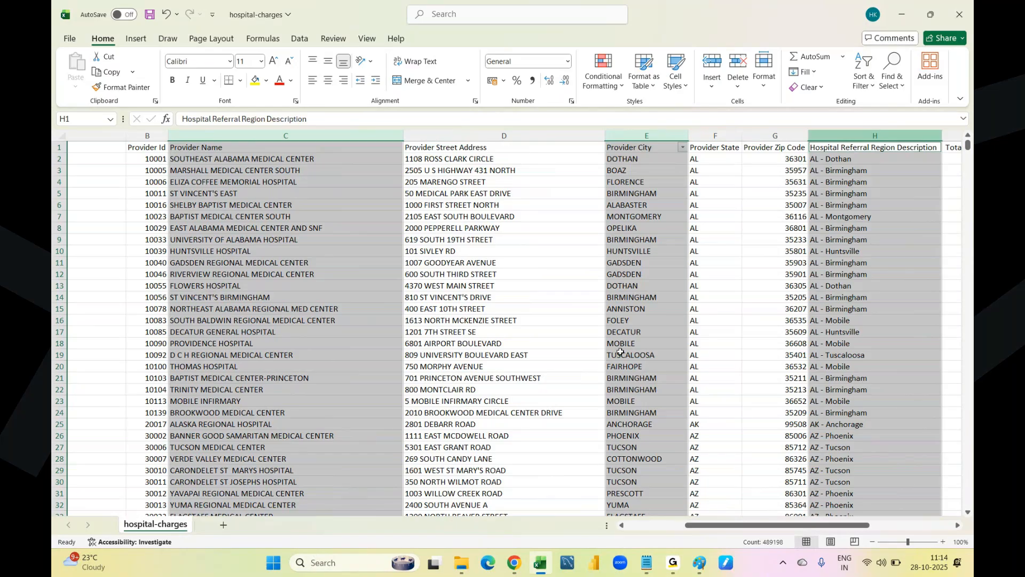
pyautogui.click(552, 329)
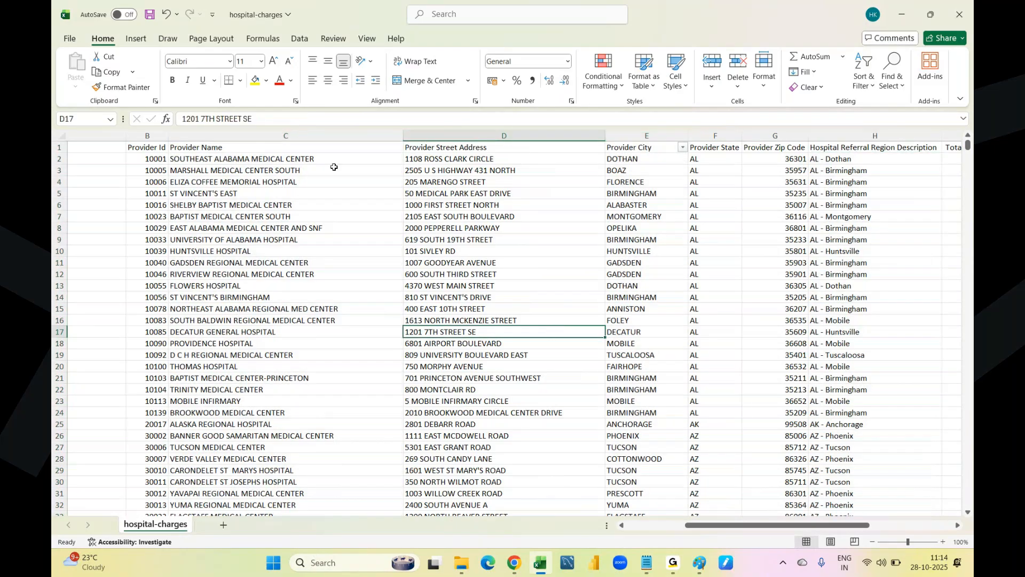
# Step: Compare selecting the continuous range Provider Name through Provider City with selecting only the Provider Name and Provider City columns
pyautogui.moveTo(273, 136); pyautogui.dragTo(620, 128)
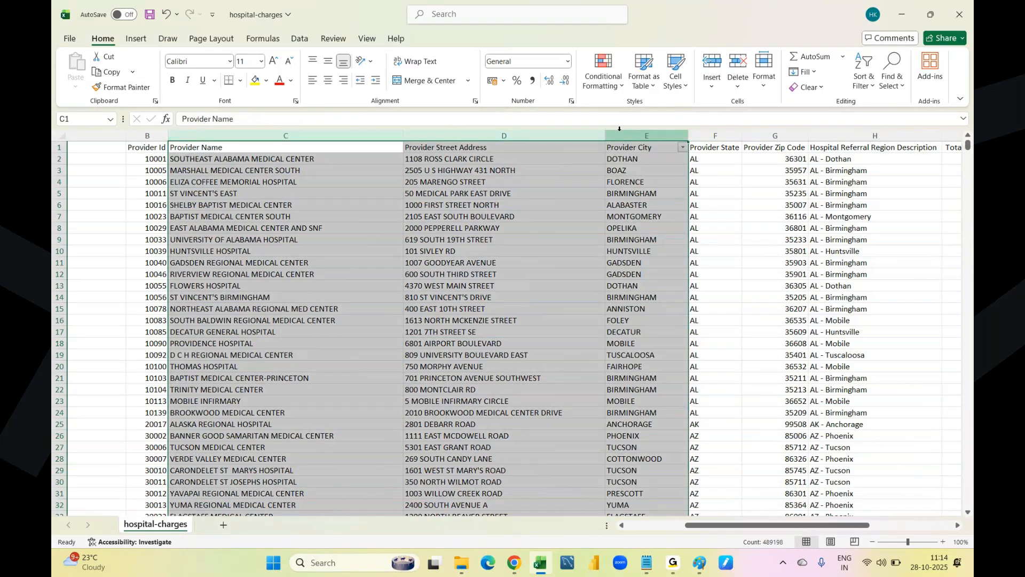
pyautogui.click(544, 219)
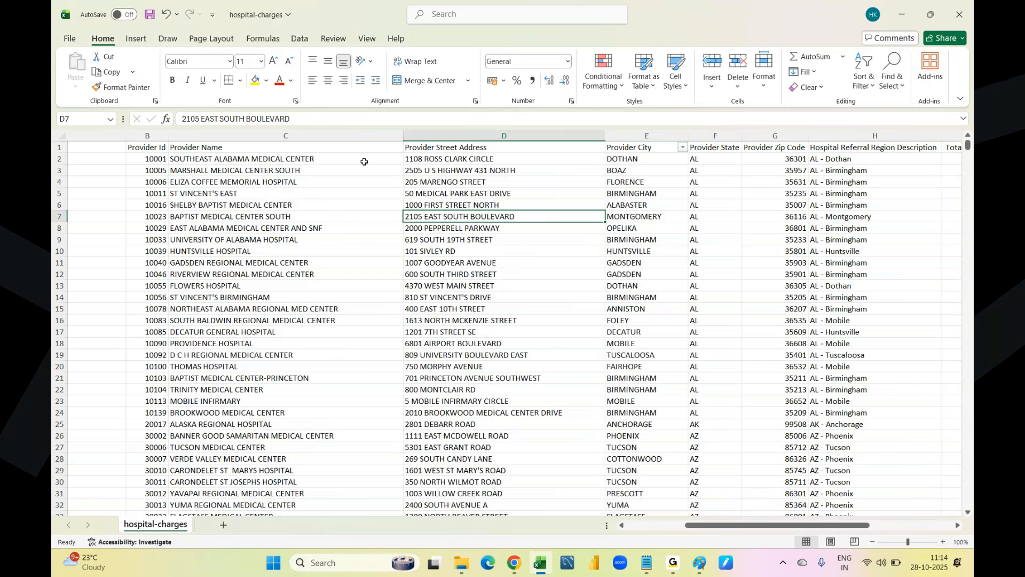
pyautogui.click(327, 136)
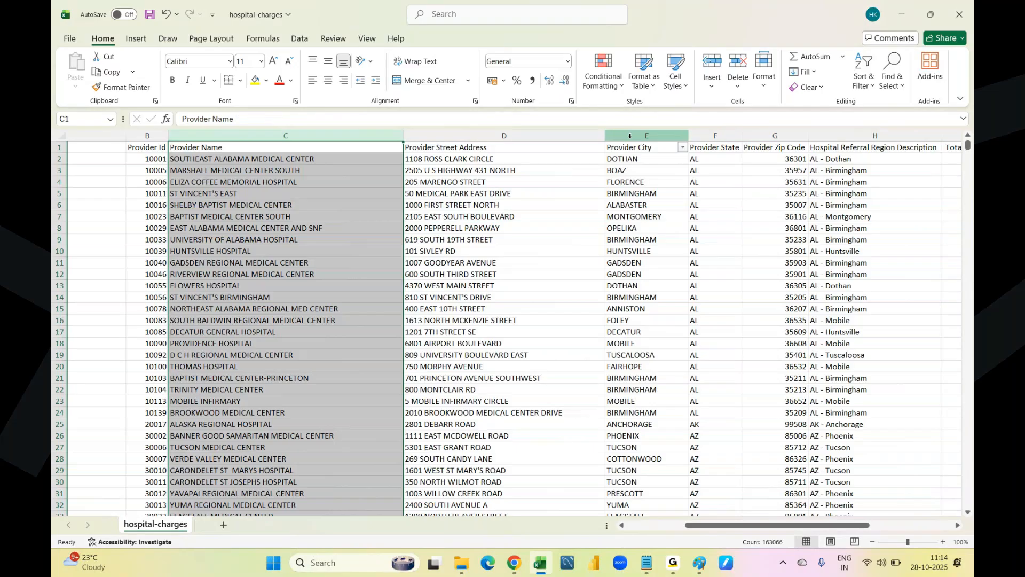
pyautogui.keyDown('ctrl'); pyautogui.click(625, 135); pyautogui.keyUp('ctrl')
pyautogui.click(677, 159)
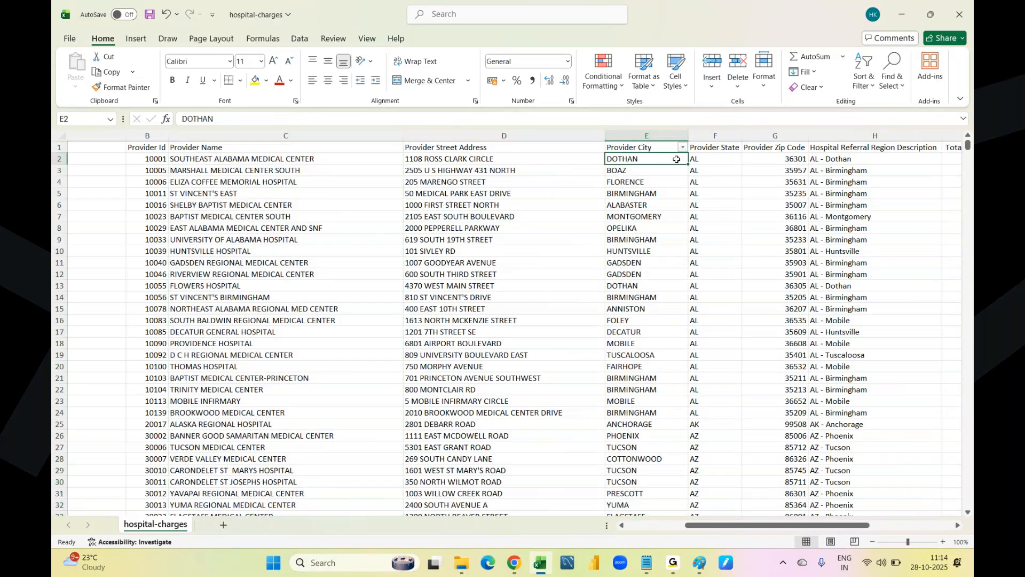
# Step: Try to turn on Filter for the separately selected Provider Name, Provider City and Hospital Referral Region Description columns
pyautogui.click(302, 137)
pyautogui.keyDown('ctrl'); pyautogui.click(647, 137); pyautogui.keyUp('ctrl')
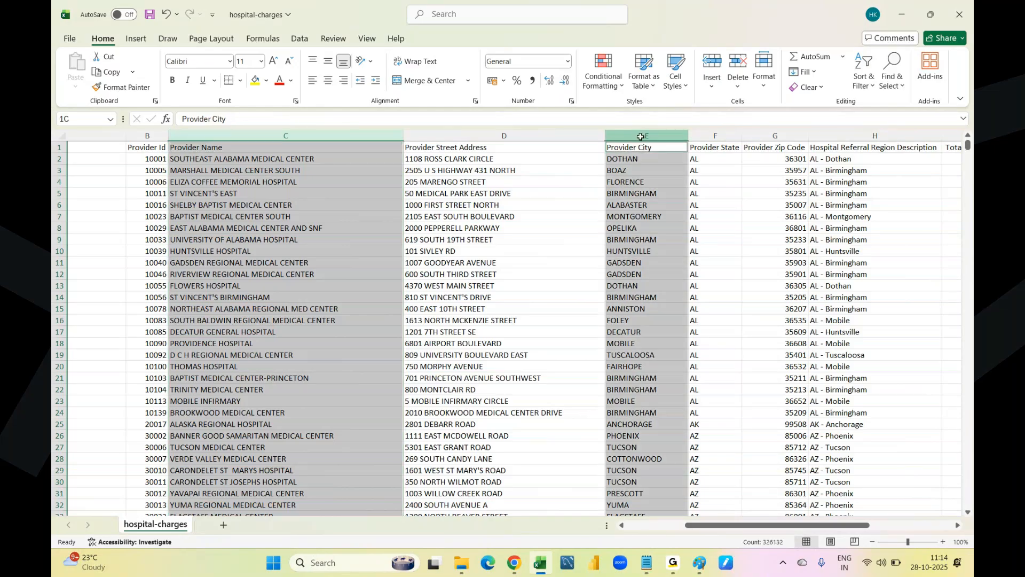
pyautogui.keyDown('ctrl'); pyautogui.click(881, 135); pyautogui.keyUp('ctrl')
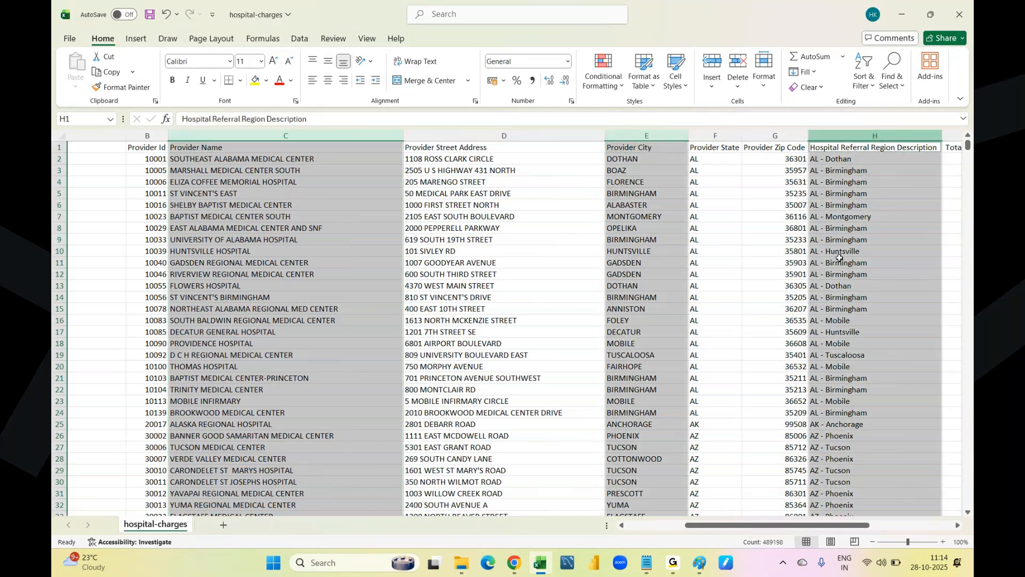
pyautogui.click(859, 86)
pyautogui.click(879, 157)
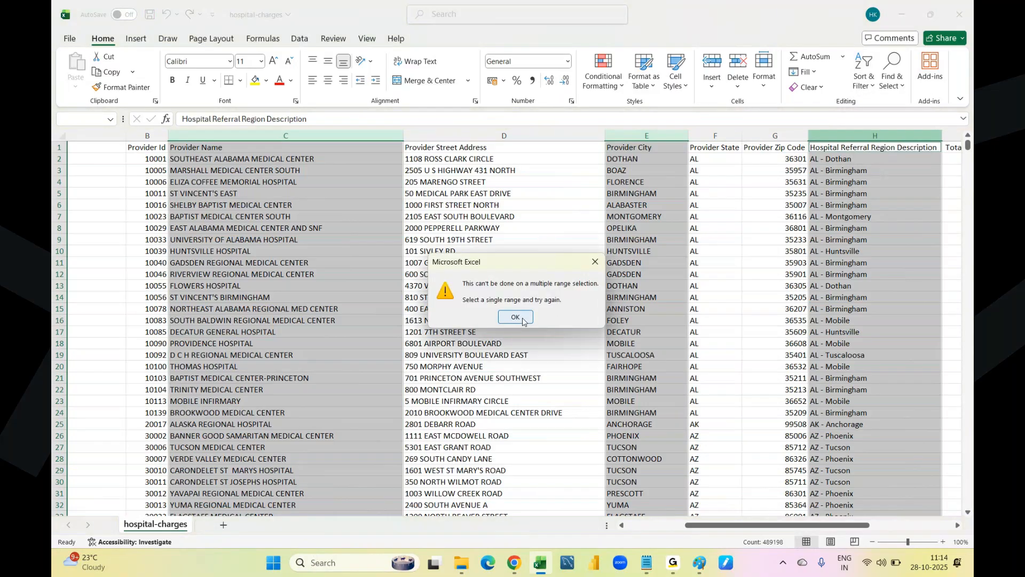
# Step: Dismiss the multiple-range warning and turn on Filter for only the Provider Street Address column
pyautogui.click(516, 317)
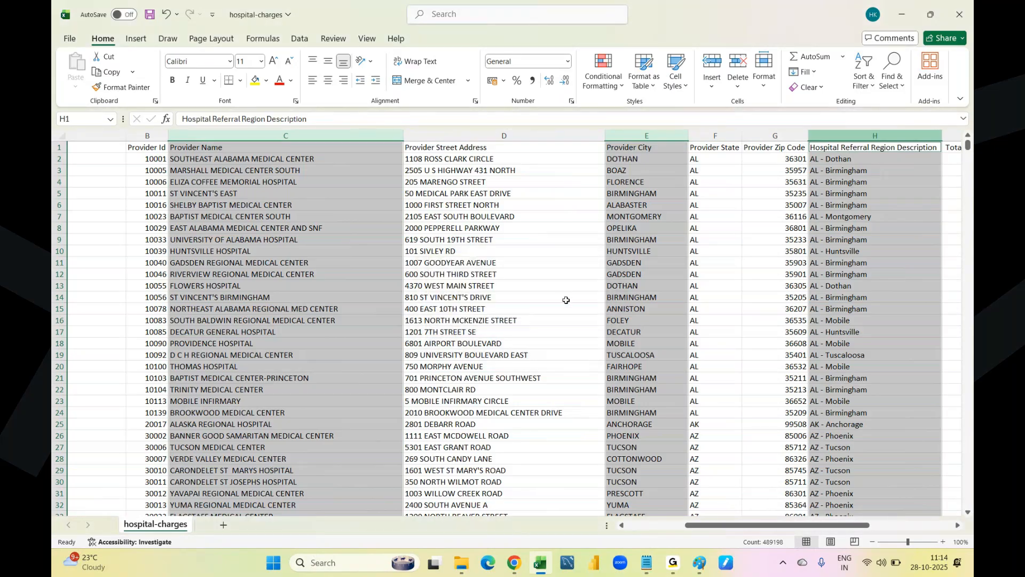
pyautogui.click(615, 284)
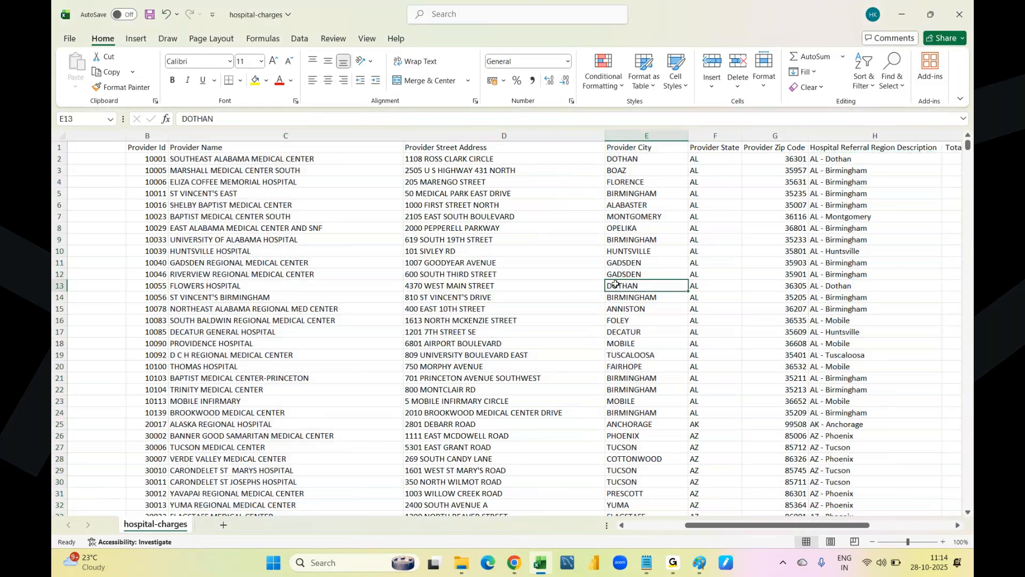
pyautogui.hscroll(2, 480, 267)
pyautogui.click(386, 169)
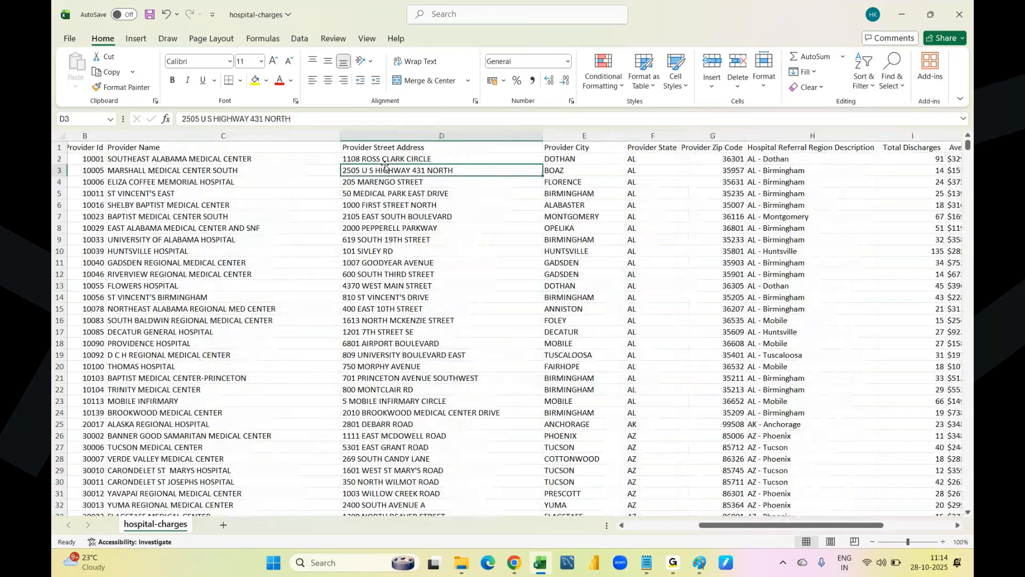
pyautogui.click(391, 135)
pyautogui.click(863, 69)
pyautogui.click(908, 159)
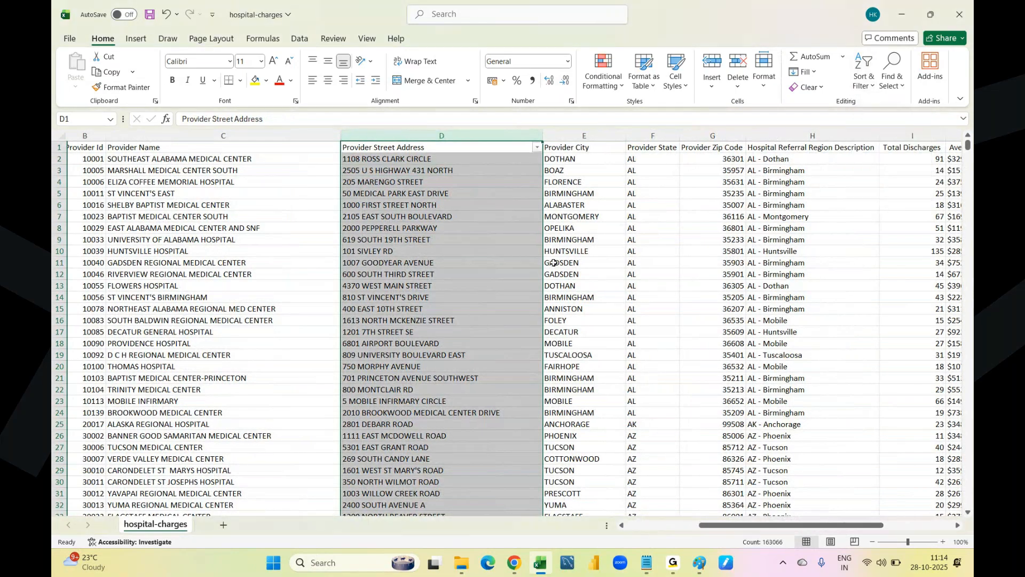
# Step: Turn on Filter for only the Hospital Referral Region Description column and compare its header with the other column headers
pyautogui.hscroll(2, 554, 262)
pyautogui.click(662, 137)
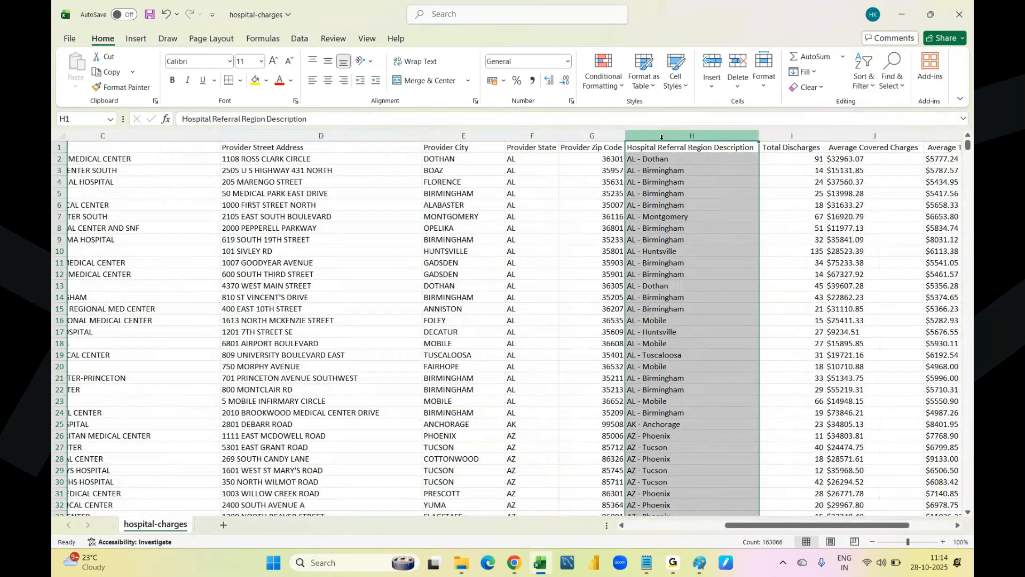
pyautogui.hotkey('ctrl', 'shift', 'l')
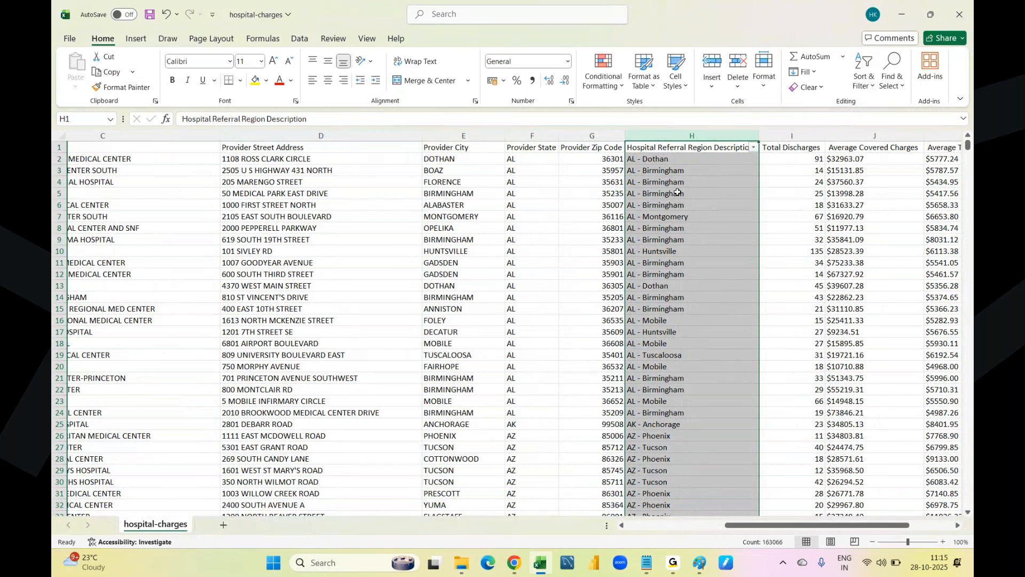
pyautogui.click(677, 192)
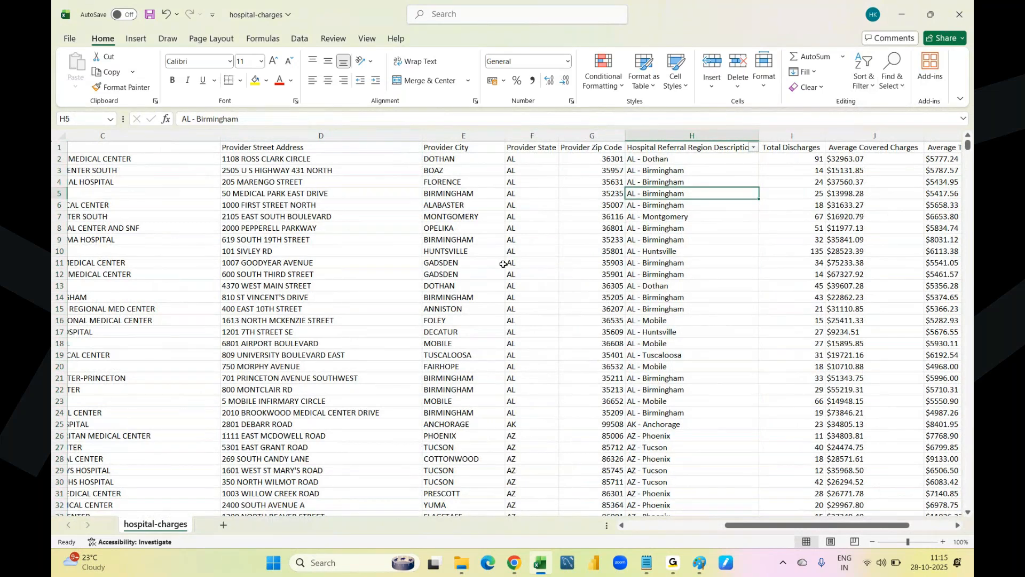
pyautogui.hscroll(-5, 503, 264)
pyautogui.hscroll(3, 503, 264)
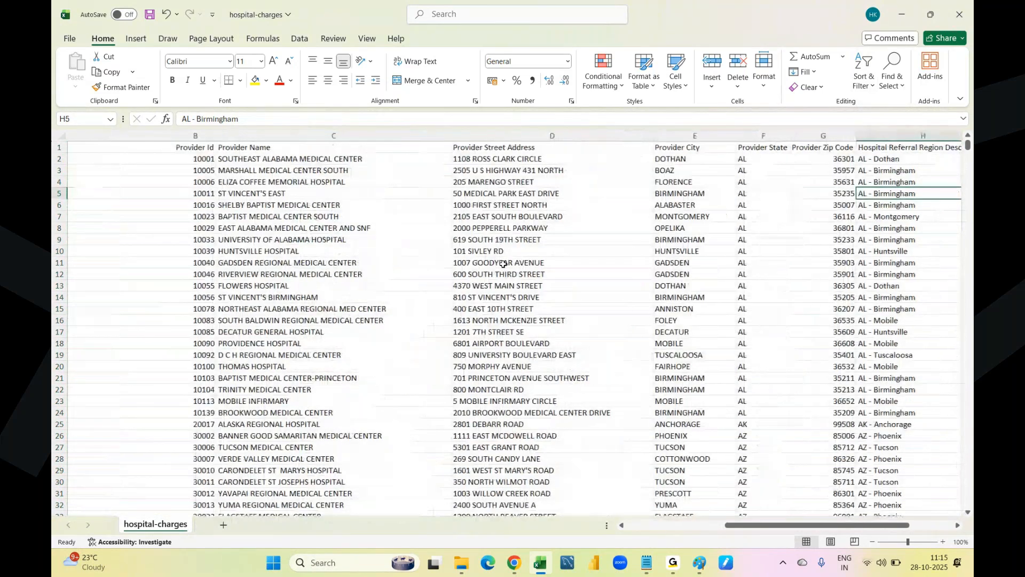
pyautogui.hscroll(1, 503, 264)
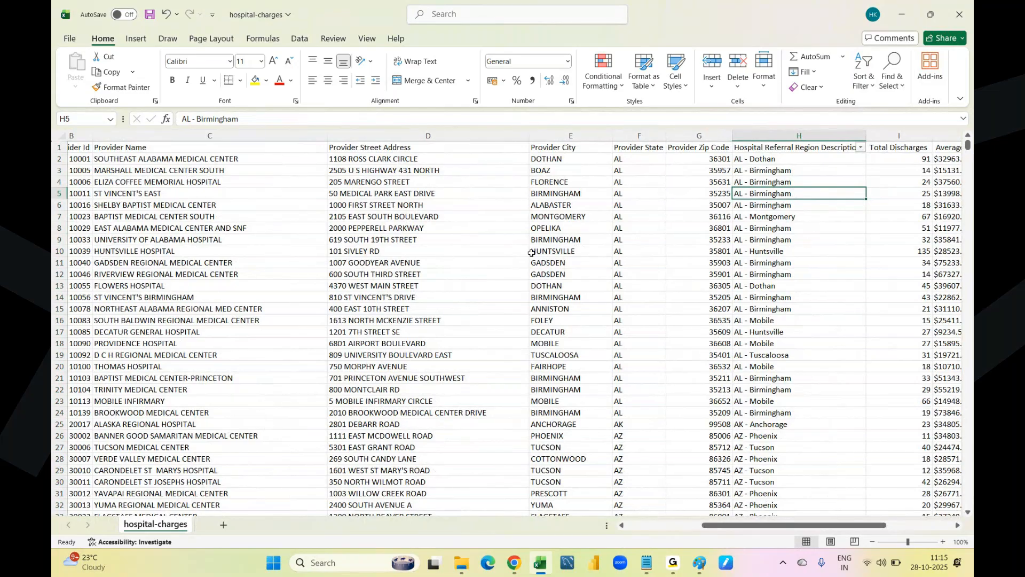
# Step: Switch Filter off, on and off again for the Hospital Referral Region Description column, and clear the selection
pyautogui.click(788, 130)
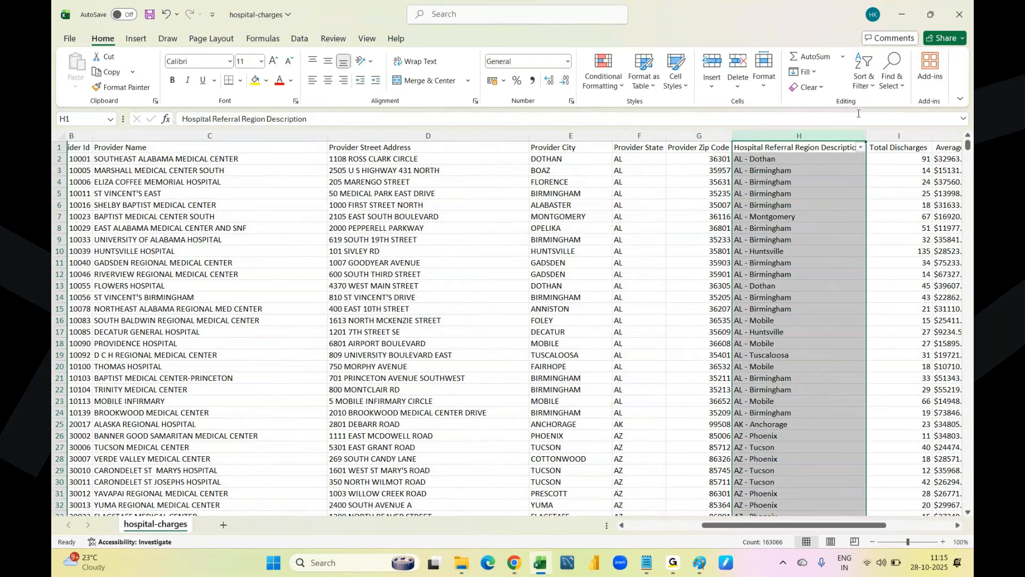
pyautogui.click(864, 78)
pyautogui.click(877, 159)
pyautogui.click(870, 81)
pyautogui.click(874, 159)
pyautogui.click(859, 90)
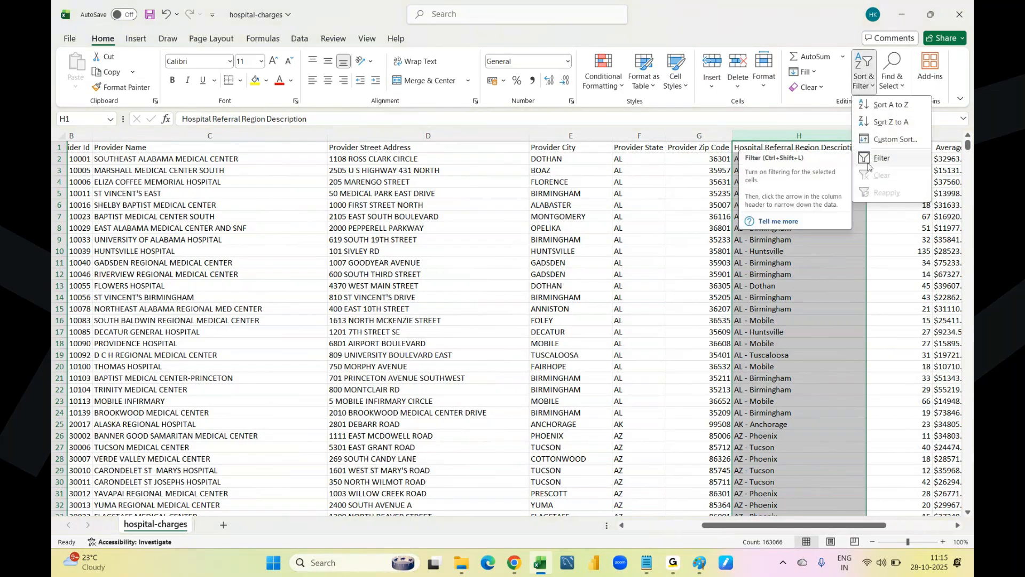
pyautogui.click(886, 159)
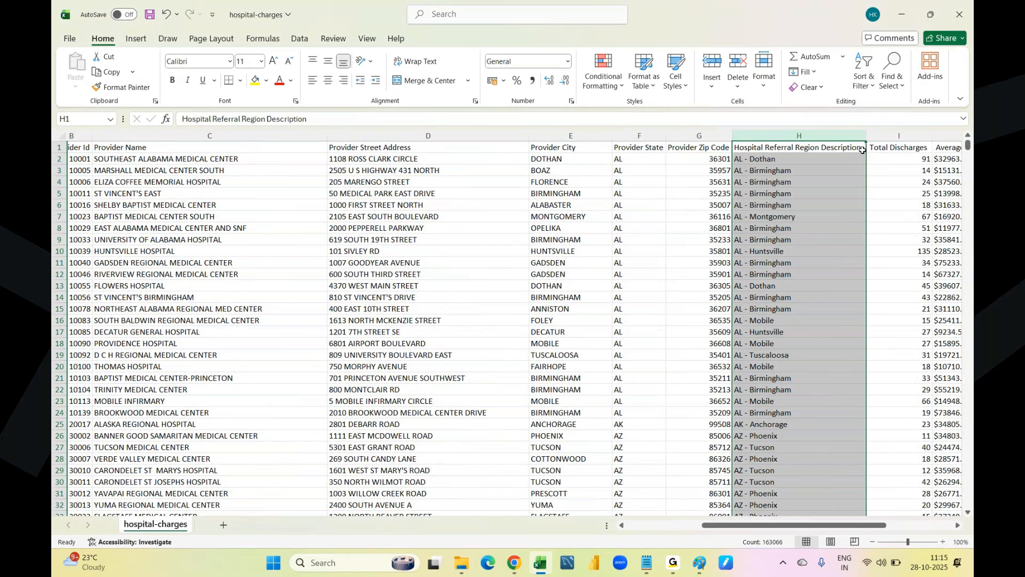
pyautogui.click(717, 204)
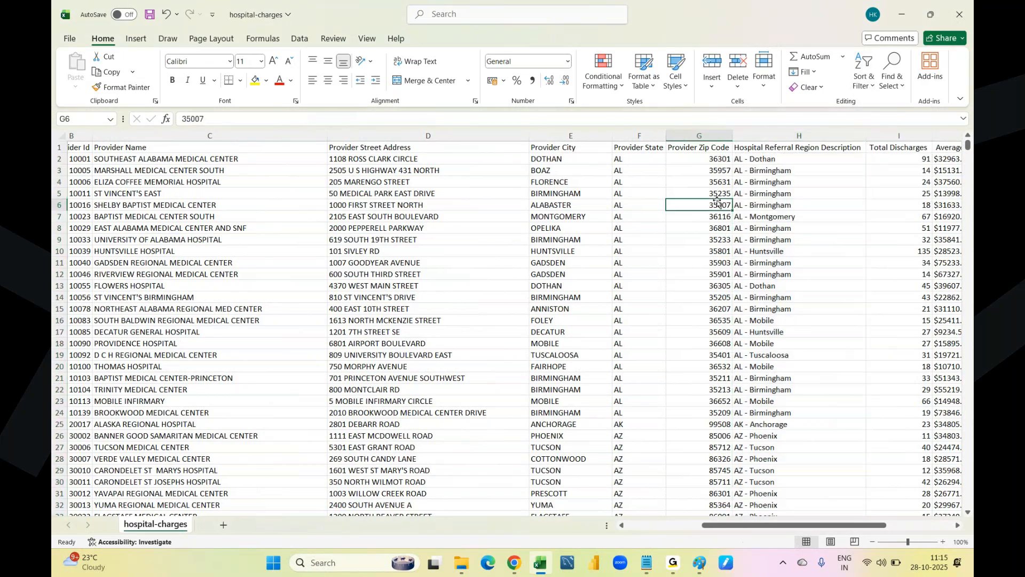
# Step: Turn on Filter for all columns from the Provider City header and look through the cities in its filter list
pyautogui.click(583, 147)
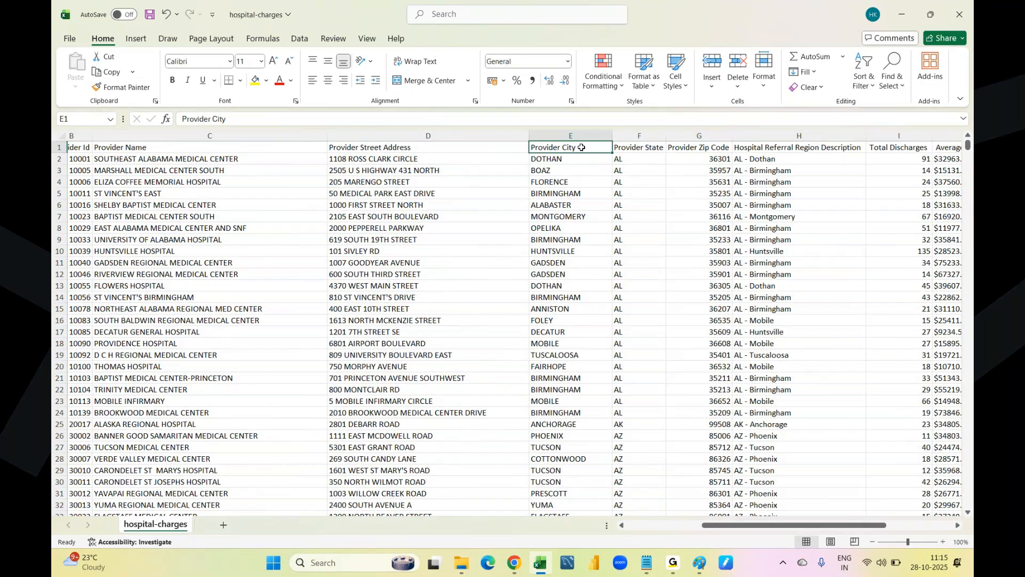
pyautogui.hotkey('ctrl', 'shift', 'l')
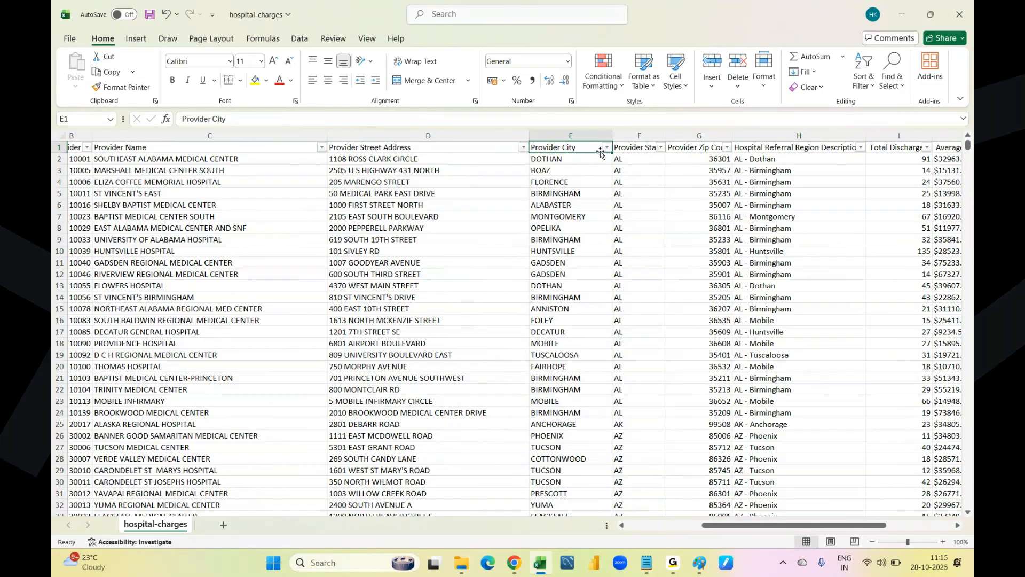
pyautogui.click(607, 148)
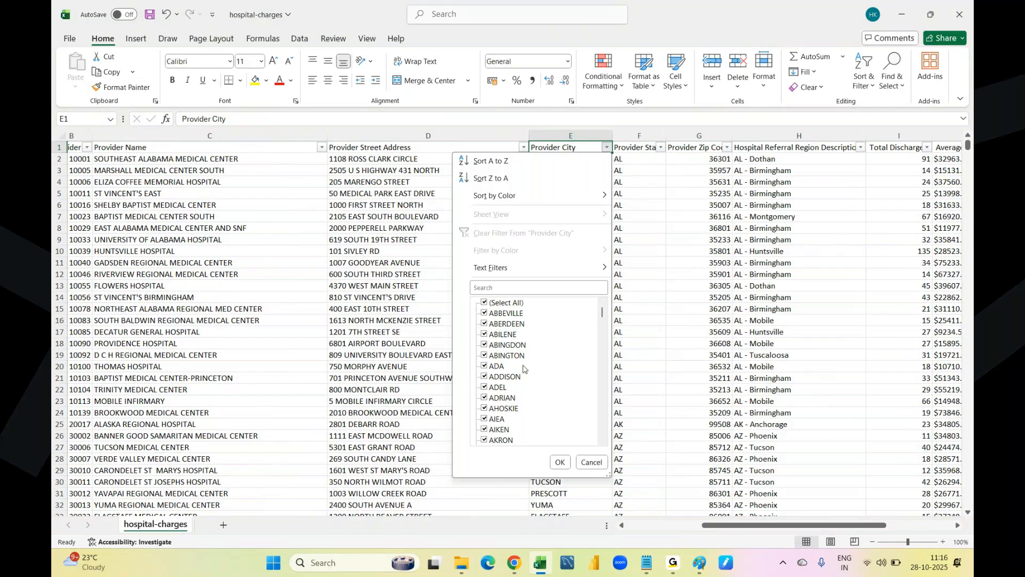
pyautogui.scroll(-10, 521, 350)
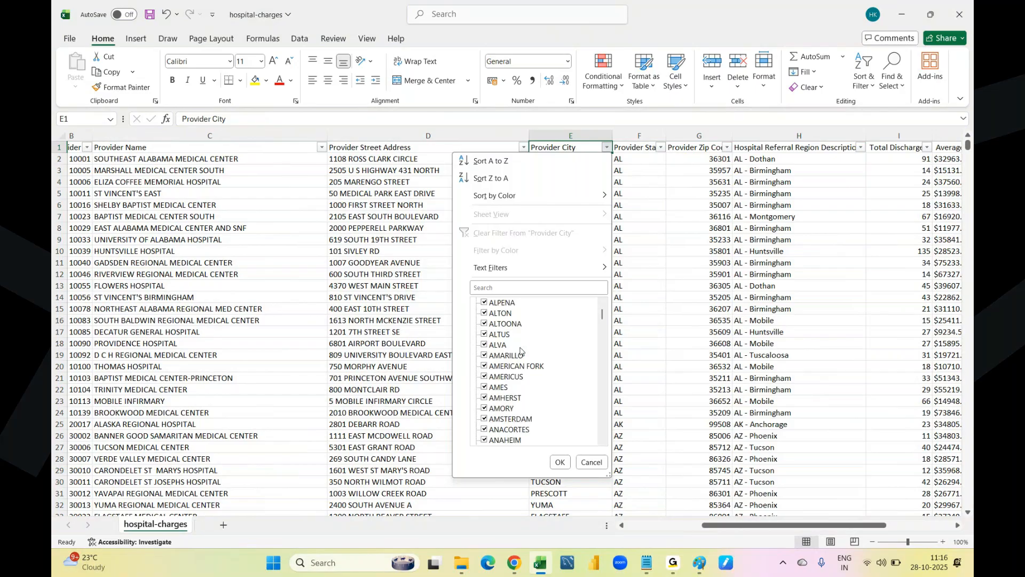
pyautogui.scroll(-15, 521, 350)
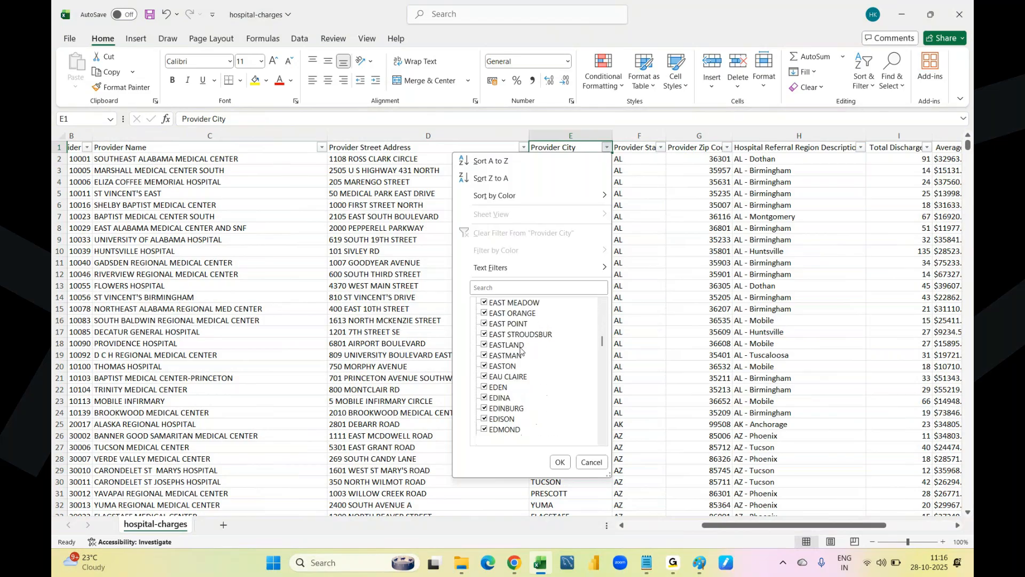
pyautogui.scroll(15, 521, 350)
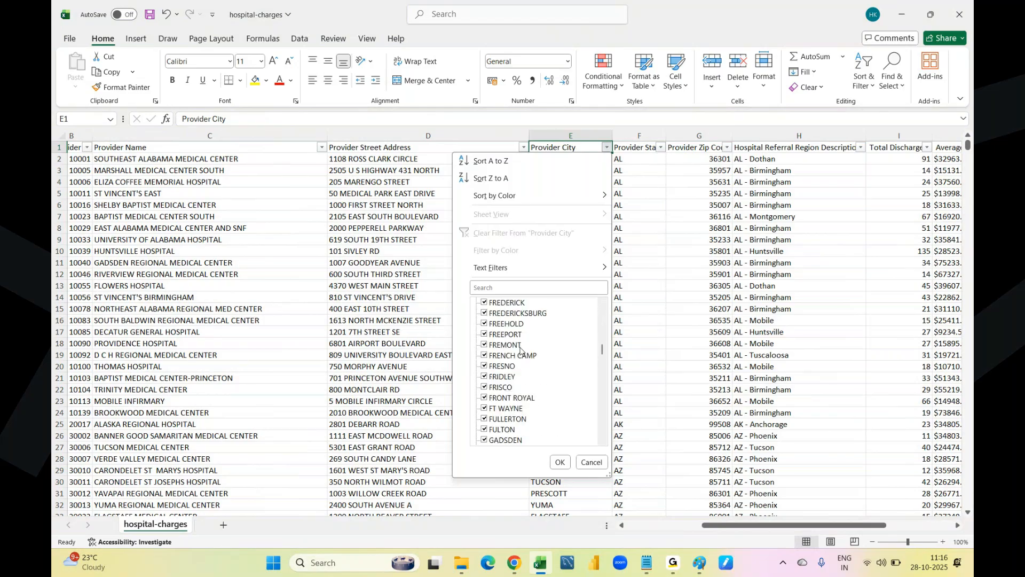
# Step: Search the Provider City filter for "new yo" and filter the column to NEW YORK
pyautogui.click(517, 293)
pyautogui.click(505, 287)
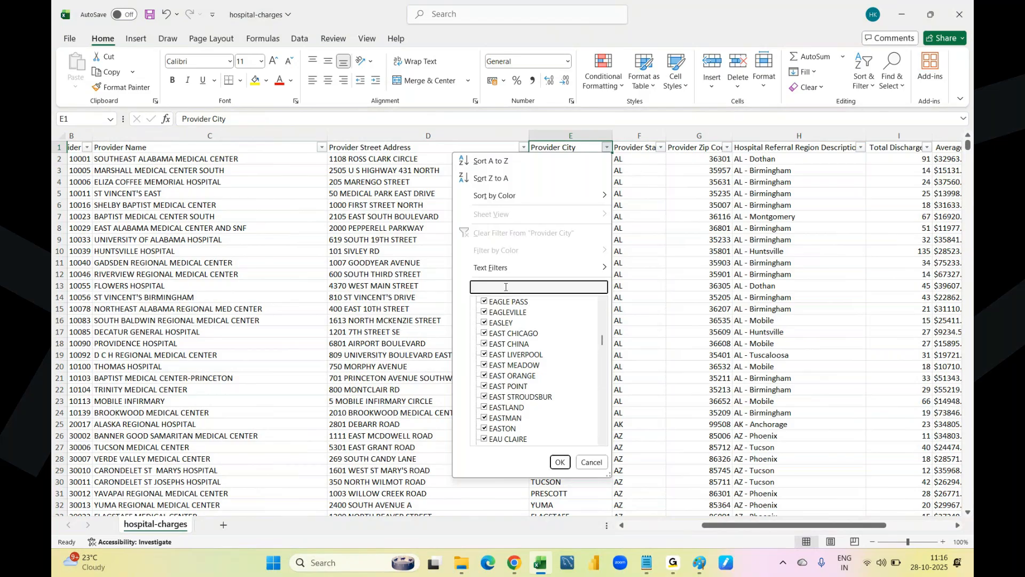
pyautogui.write('new')
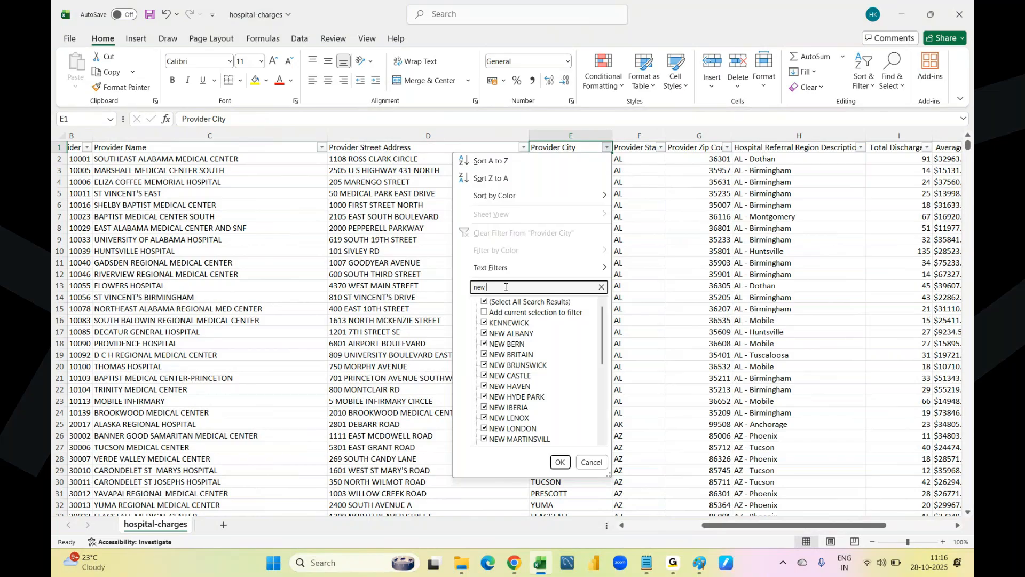
pyautogui.write(' yo')
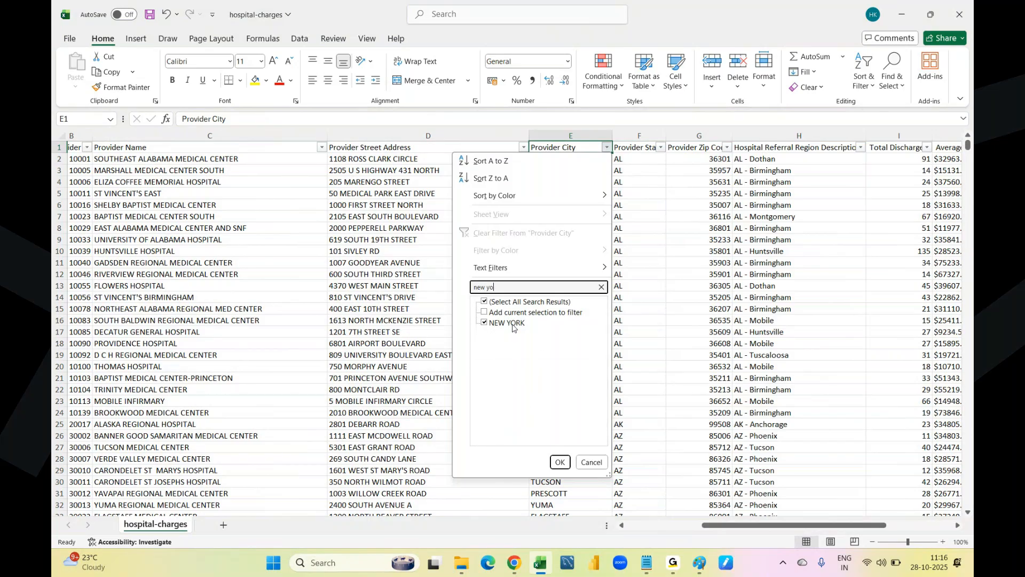
pyautogui.click(561, 464)
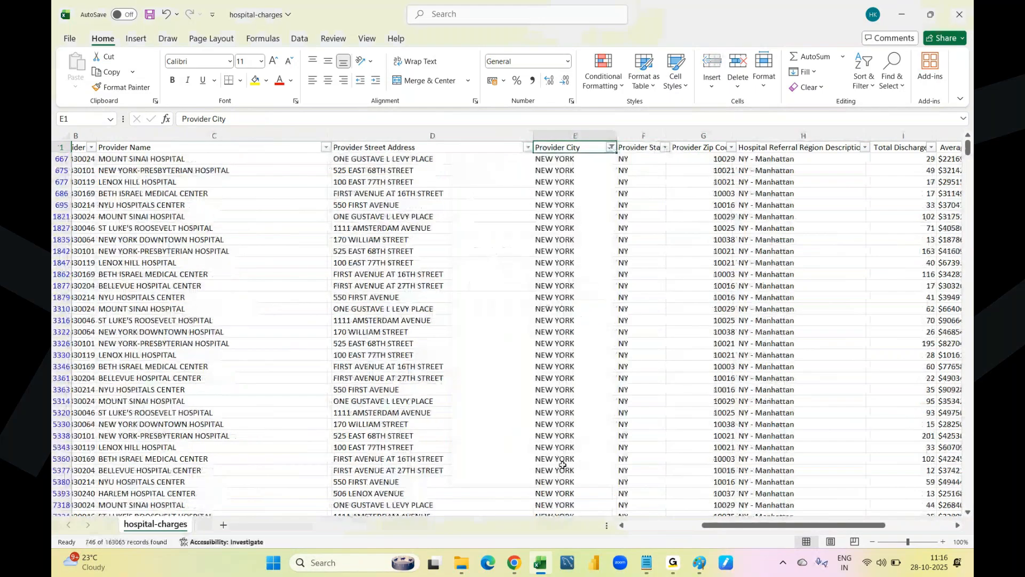
# Step: Highlight the filtered NEW YORK cells in the Provider City column, and clear the filter from that column
pyautogui.moveTo(566, 160); pyautogui.dragTo(577, 205)
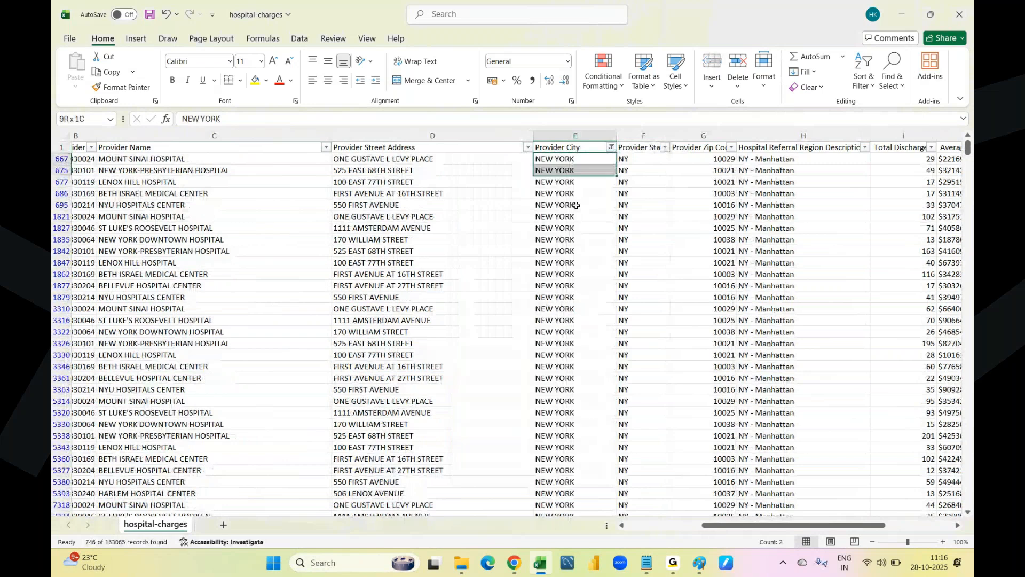
pyautogui.moveTo(577, 205); pyautogui.dragTo(562, 471)
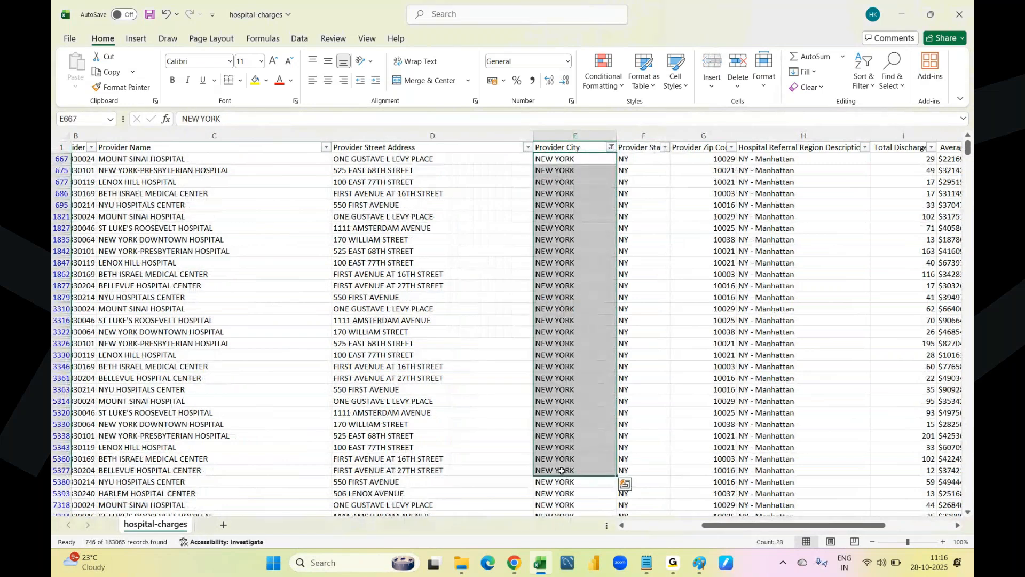
pyautogui.click(567, 425)
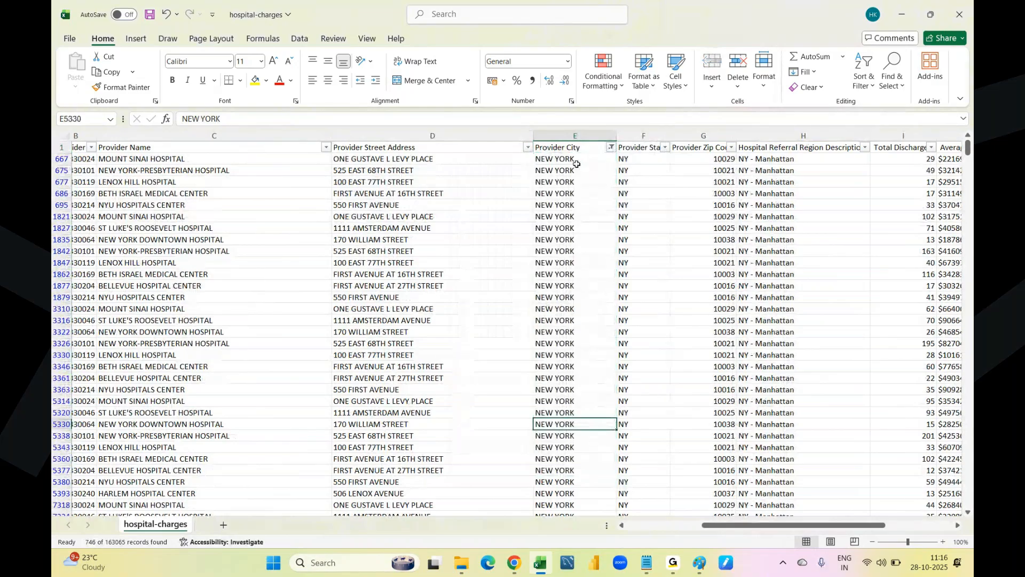
pyautogui.click(611, 147)
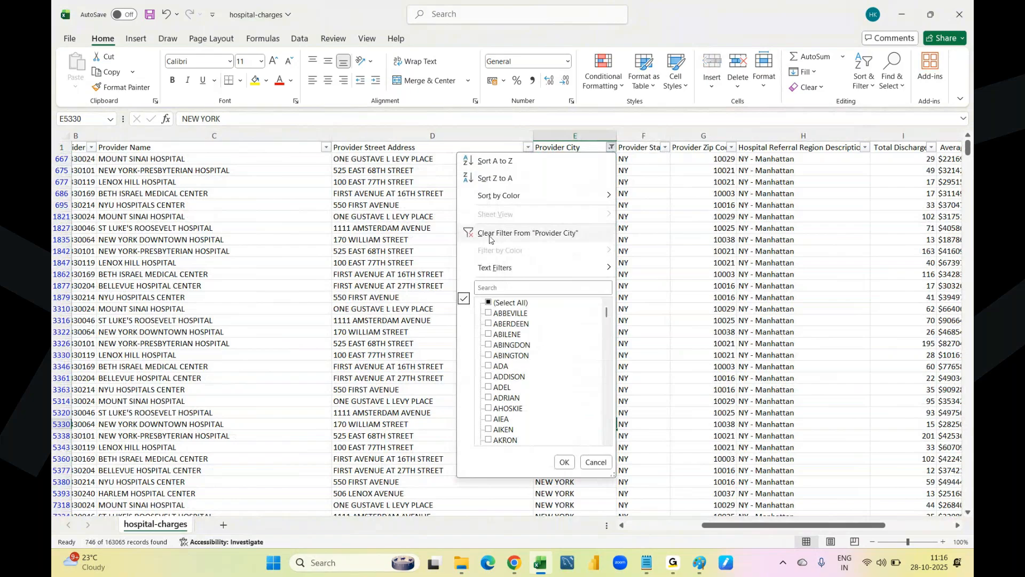
pyautogui.click(489, 235)
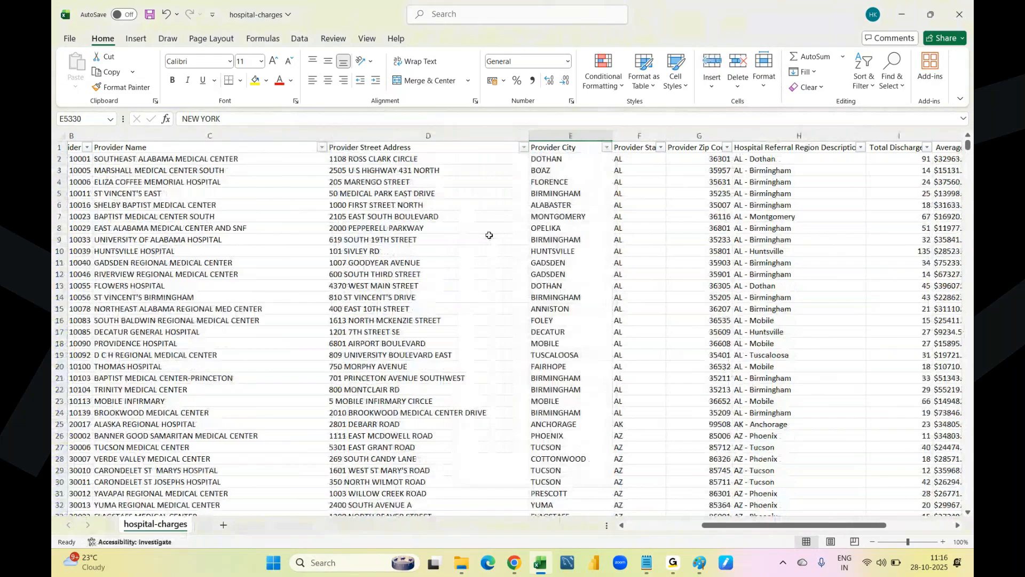
# Step: Filter the Provider City column to only ABBEVILLE, ABINGTON and ADRIAN
pyautogui.hotkey('alt', 'Down')
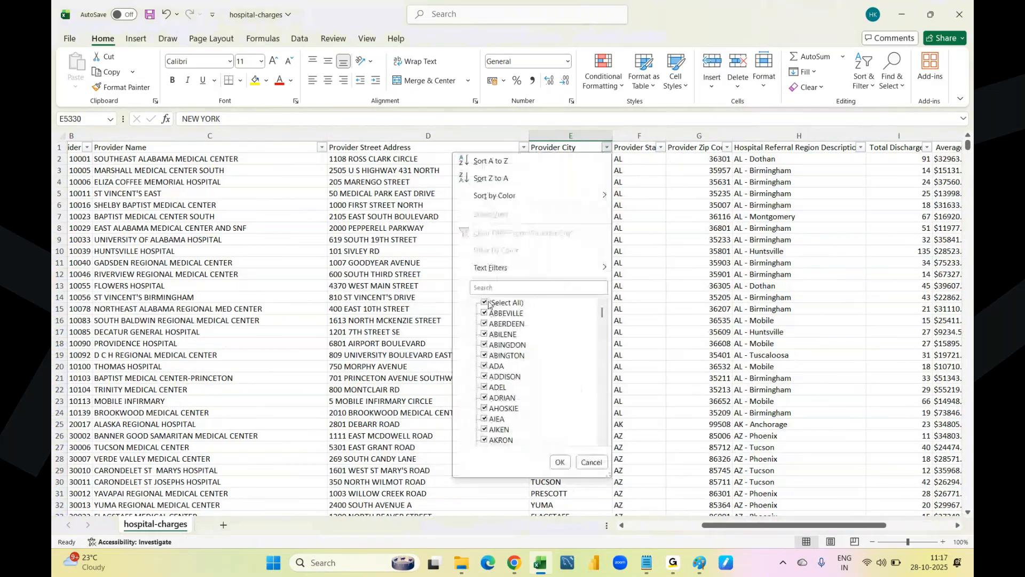
pyautogui.click(488, 303)
pyautogui.click(485, 313)
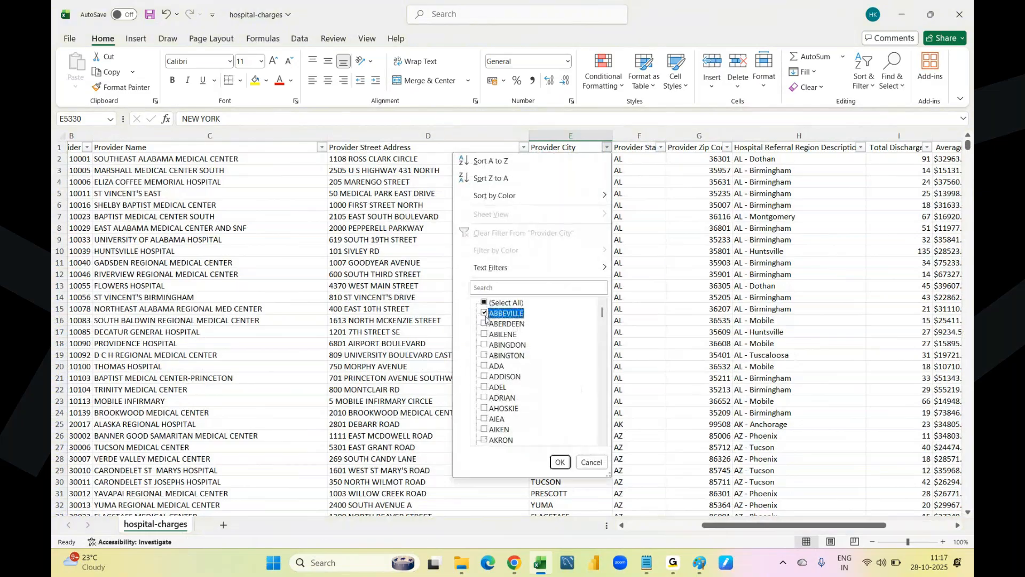
pyautogui.click(485, 356)
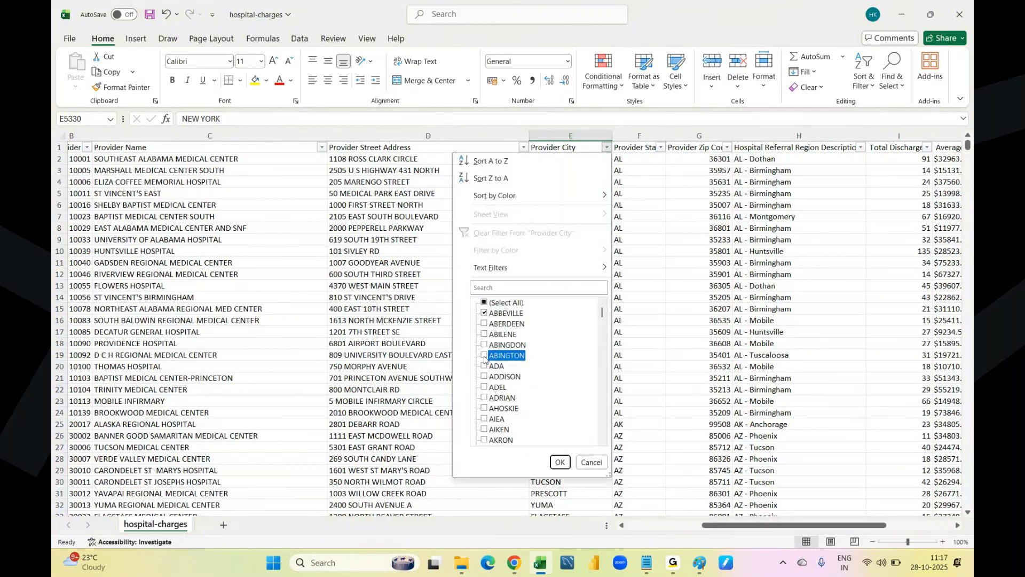
pyautogui.click(486, 398)
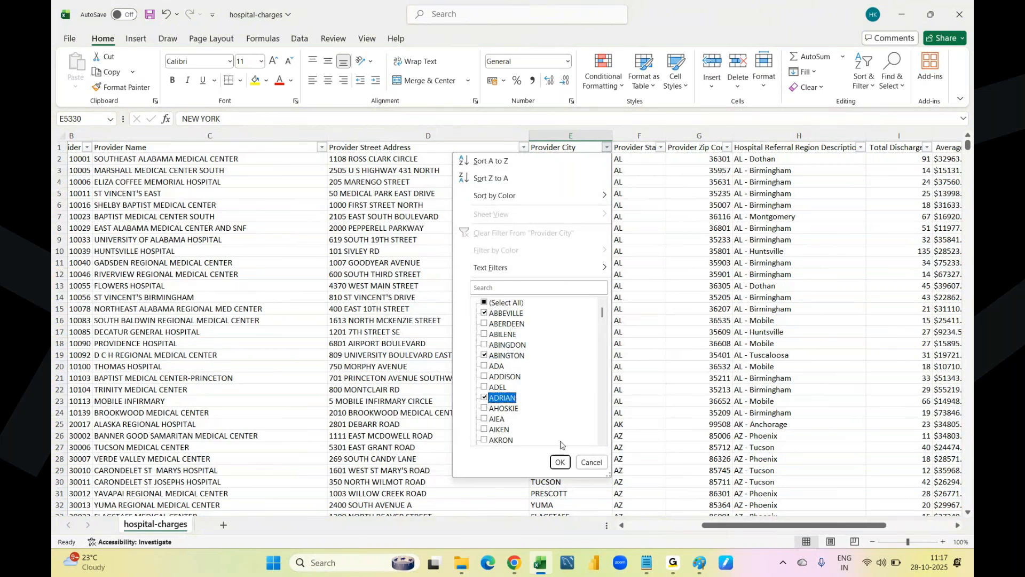
pyautogui.click(565, 466)
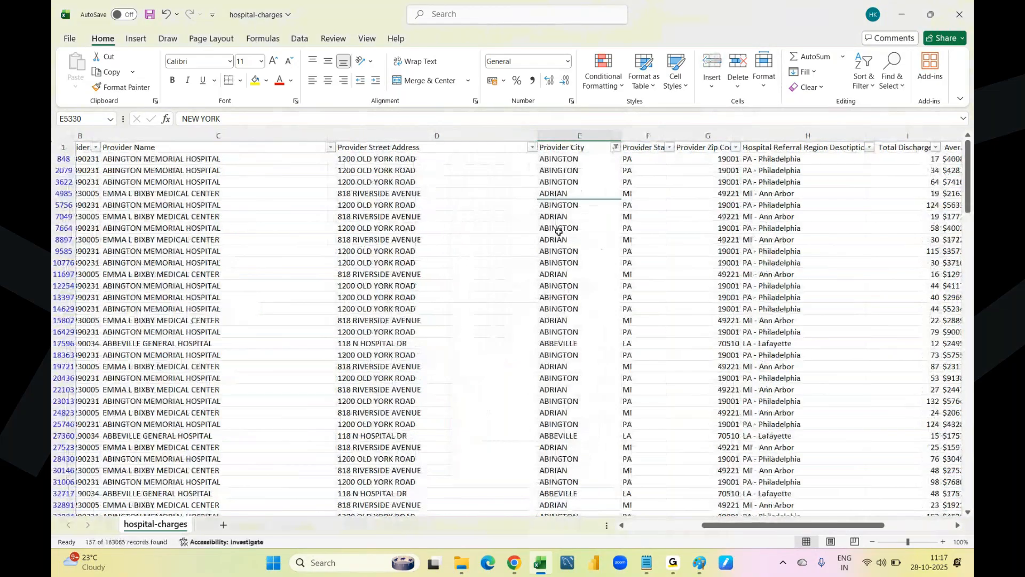
# Step: Remove the three-city filtering from the hospital data
pyautogui.click(581, 239)
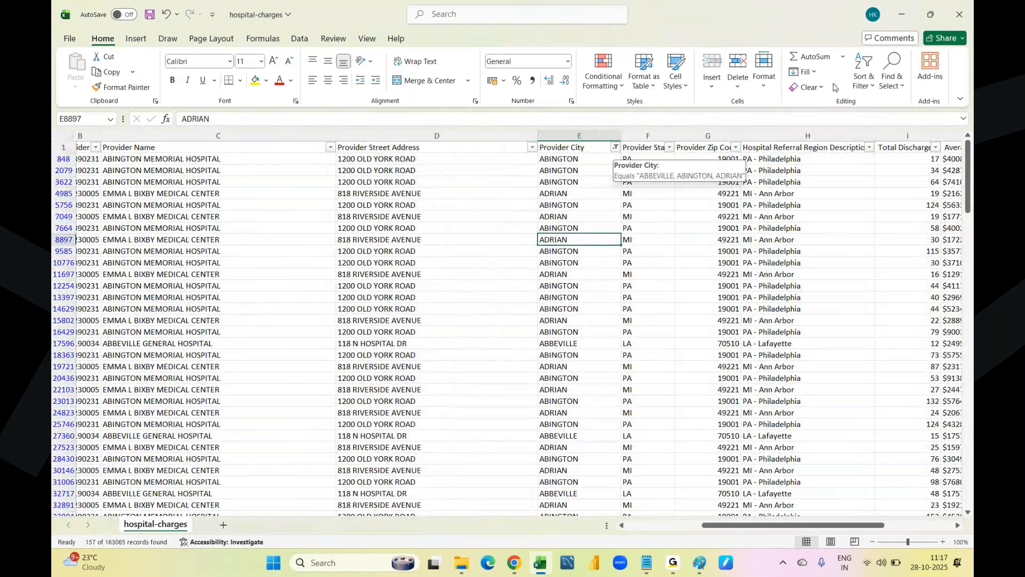
pyautogui.click(864, 71)
pyautogui.click(872, 154)
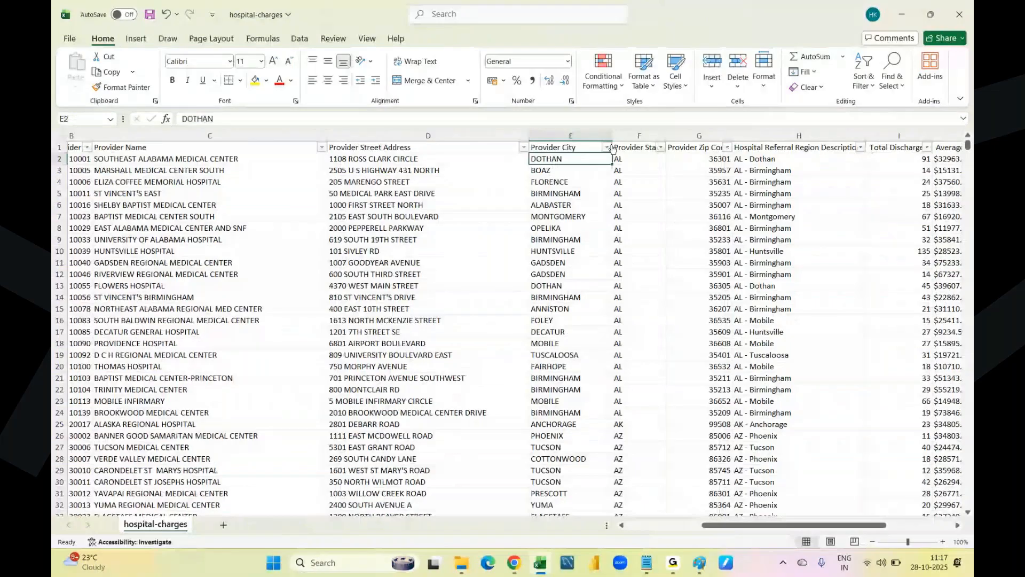
# Step: Filter the Provider City column to only ABBEVILLE, ABINGDON and ADDISON, and clear the filter from that column
pyautogui.click(608, 148)
pyautogui.click(485, 302)
pyautogui.click(484, 313)
pyautogui.click(484, 344)
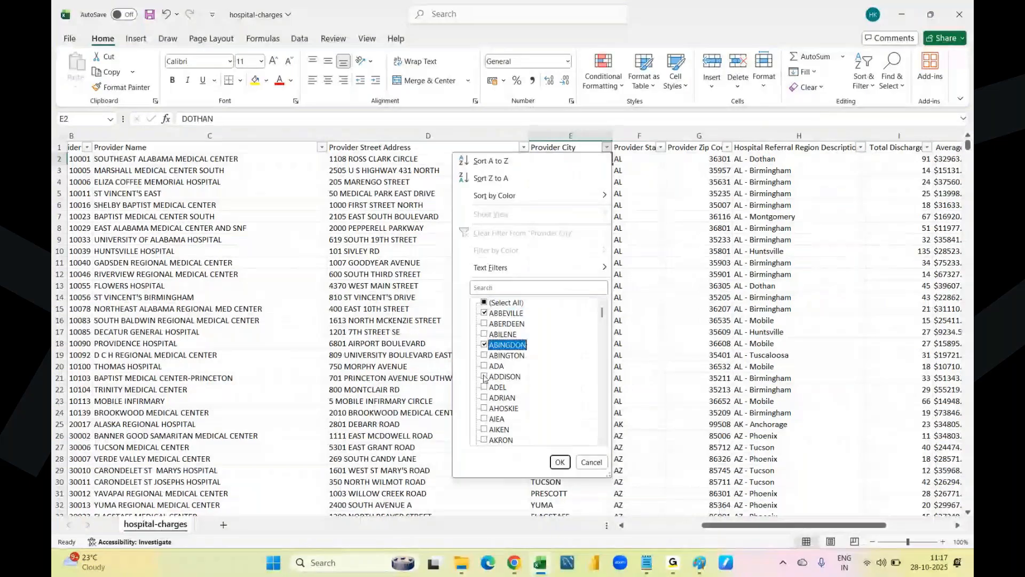
pyautogui.click(562, 462)
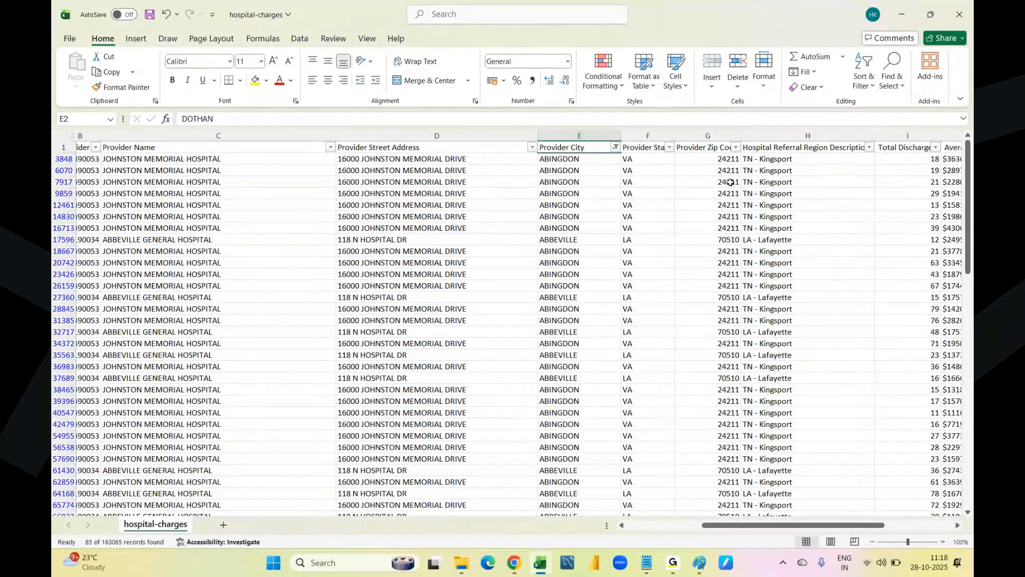
pyautogui.click(616, 148)
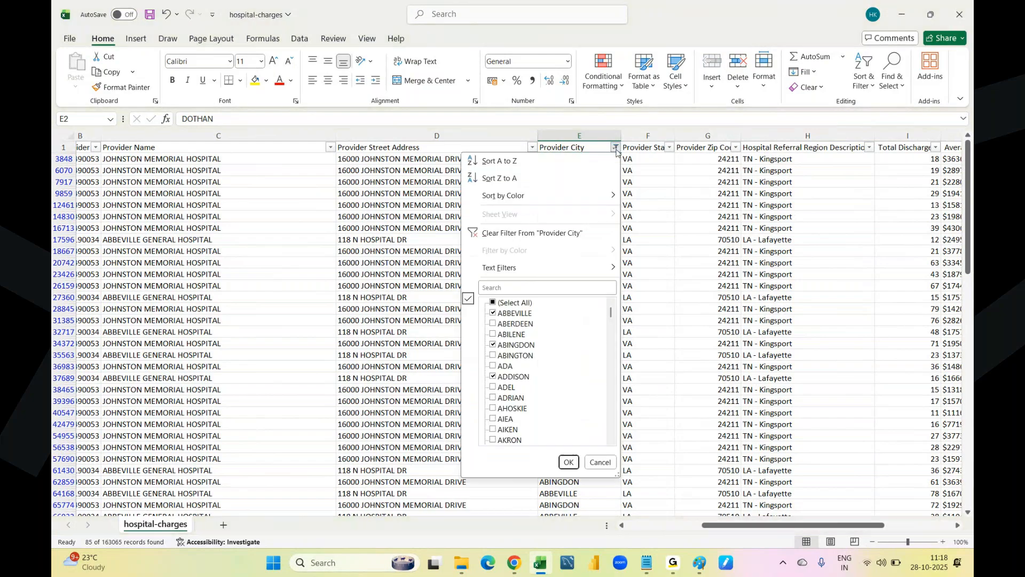
pyautogui.click(504, 234)
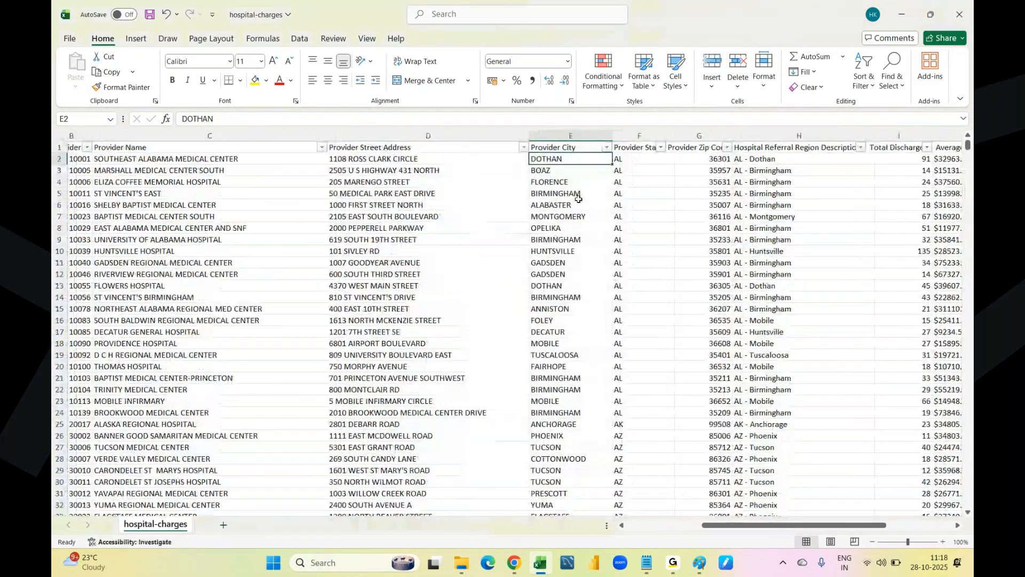
# Step: Filter the Provider City column to only ABBEVILLE, ABILENE and ADA, and turn off filtering for the hospital data
pyautogui.click(607, 148)
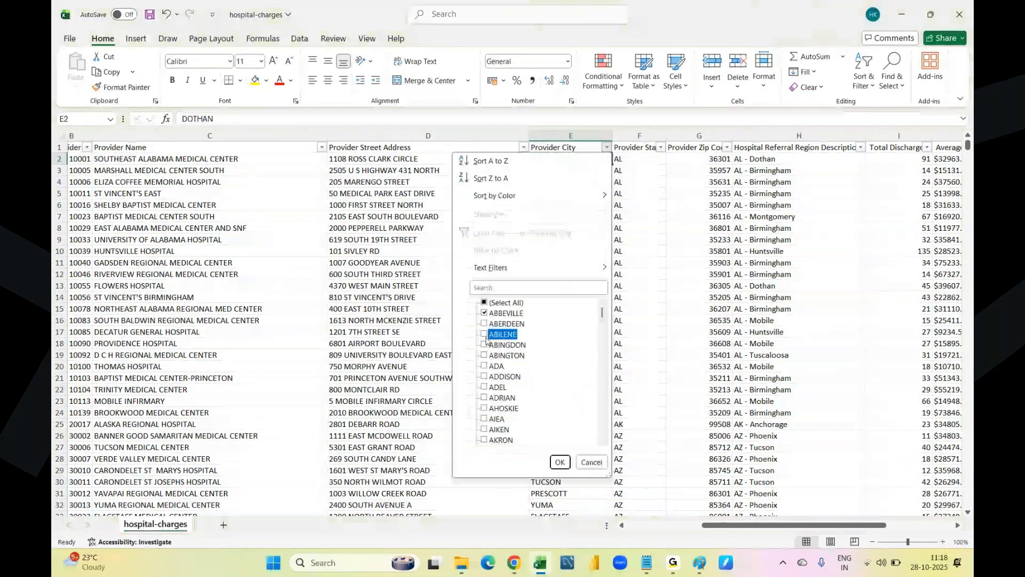
pyautogui.click(484, 334)
pyautogui.click(485, 366)
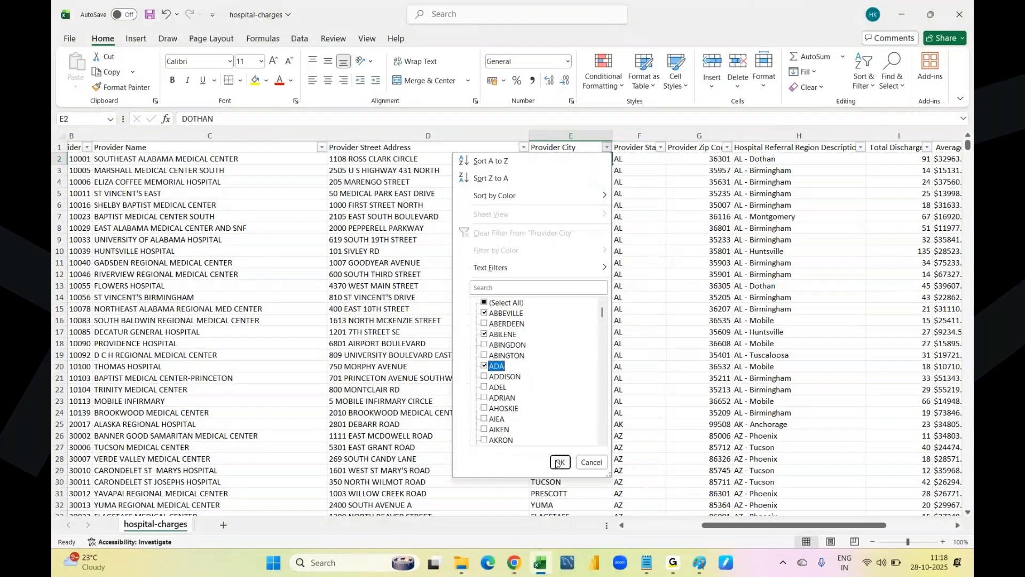
pyautogui.click(560, 462)
pyautogui.click(863, 75)
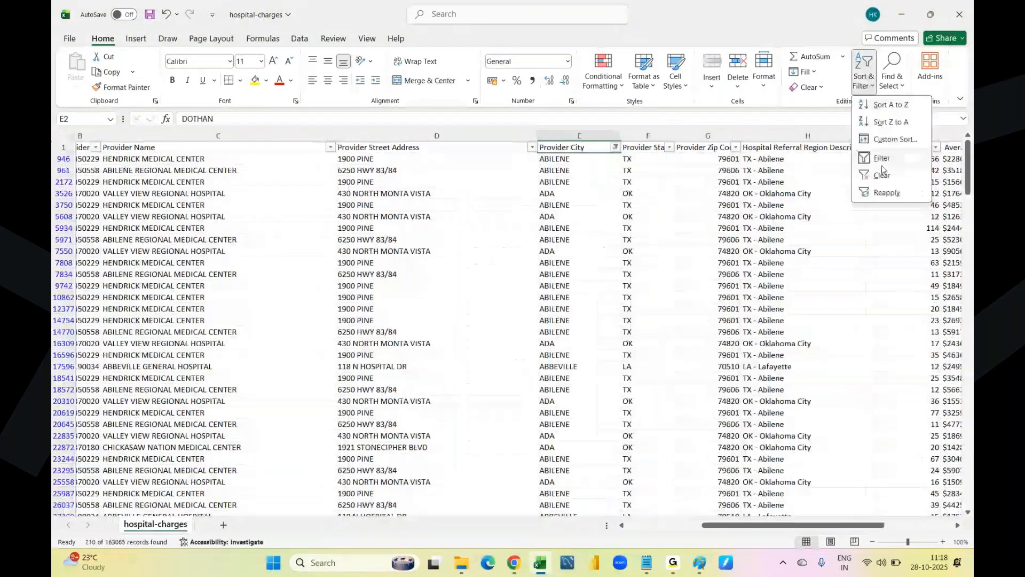
pyautogui.click(882, 160)
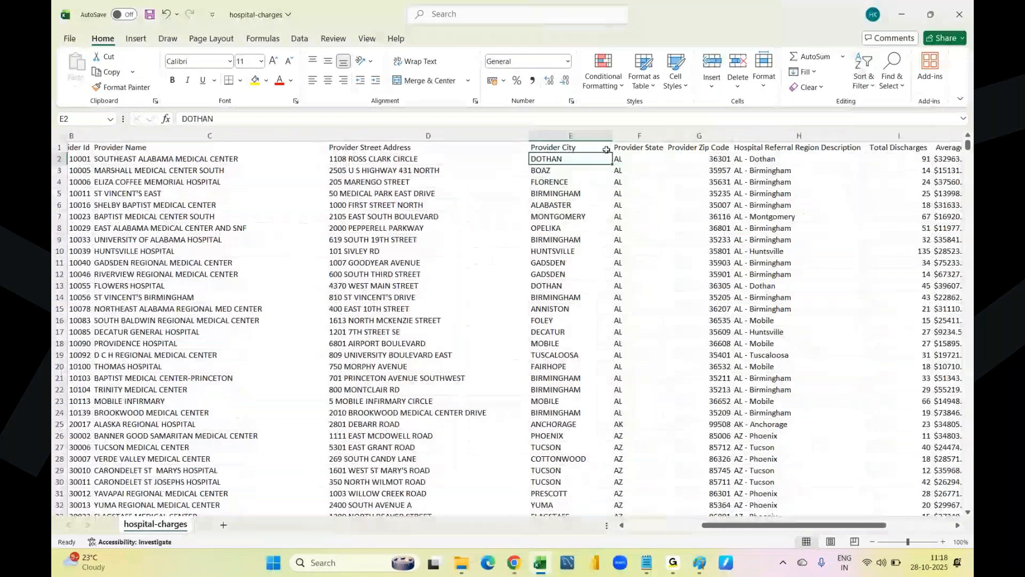
pyautogui.click(639, 216)
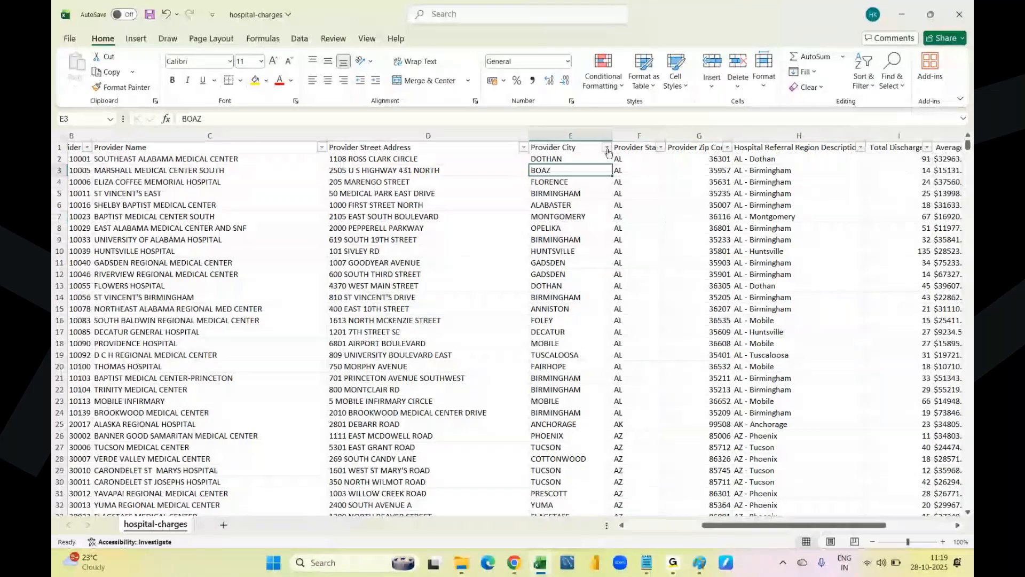
# Step: Search the Provider City filter for "new york", select only the NEW YORK result, and empty the search
pyautogui.click(608, 148)
pyautogui.write('new yoe')
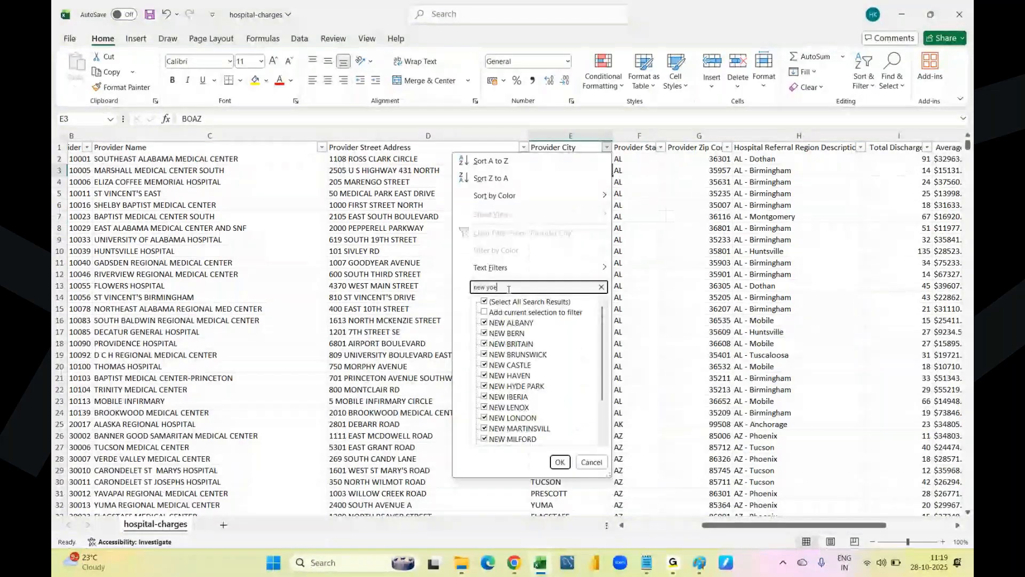
pyautogui.press('BackSpace')
pyautogui.write('rk')
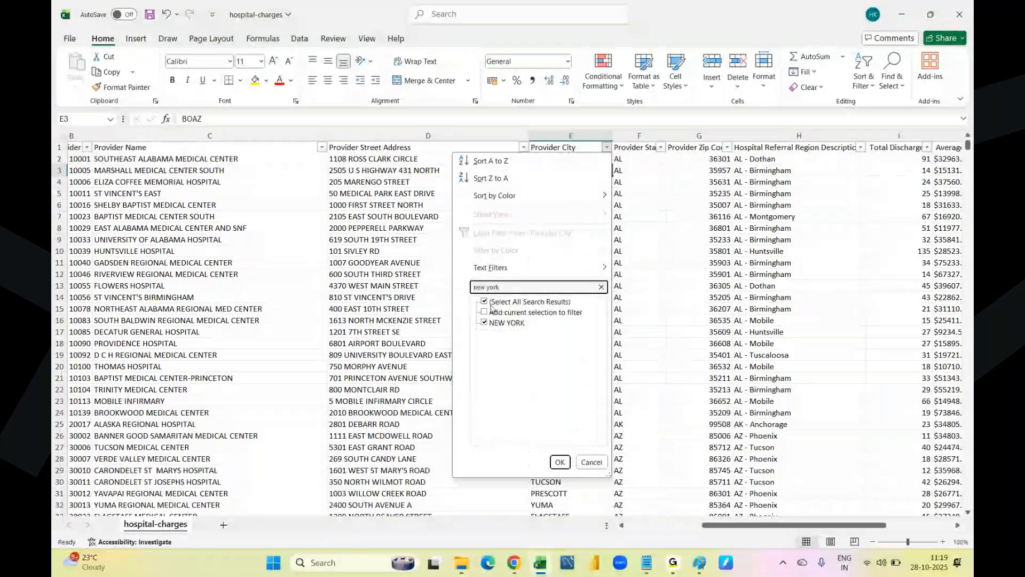
pyautogui.click(491, 303)
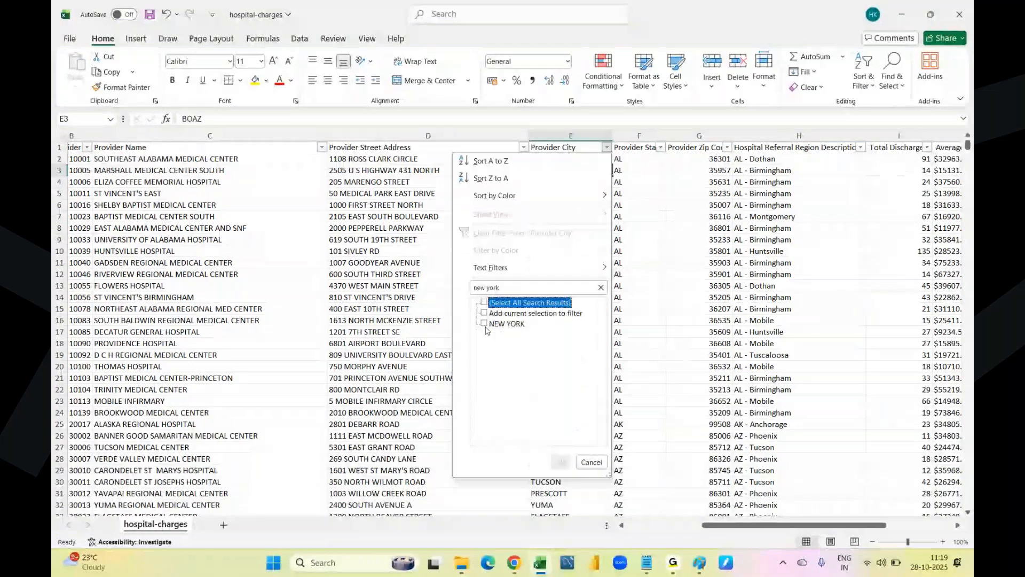
pyautogui.click(485, 325)
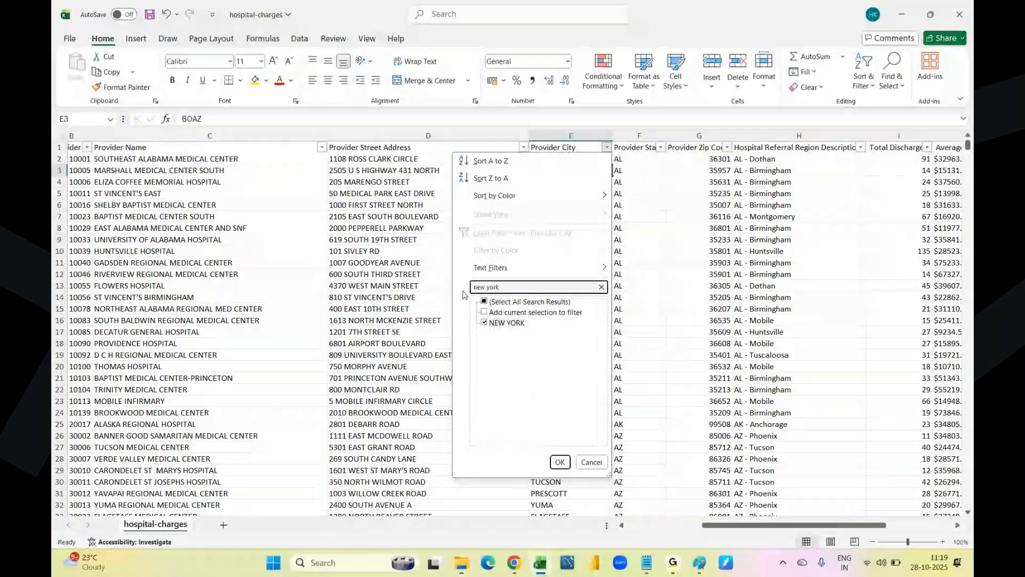
pyautogui.click(602, 289)
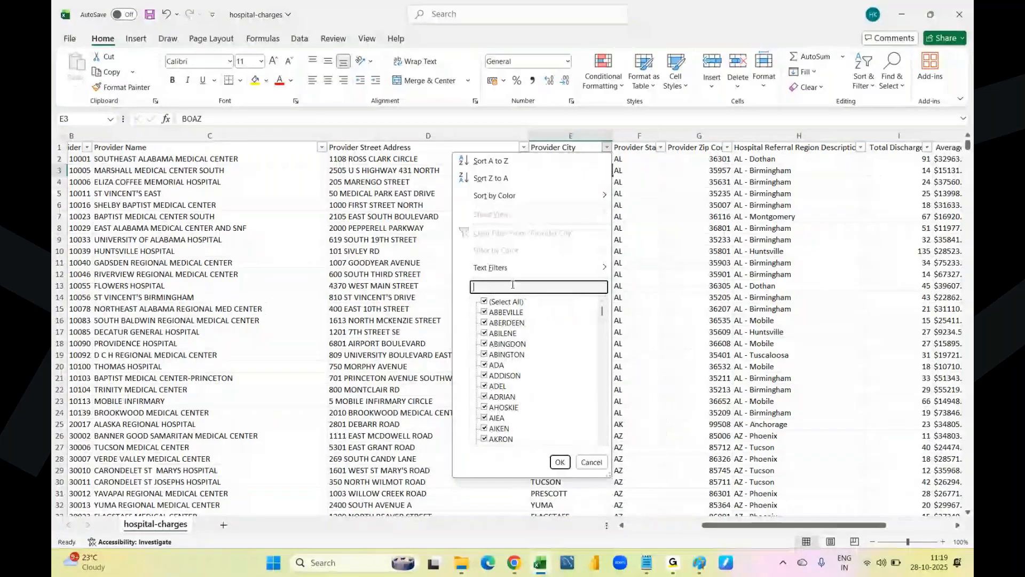
# Step: Deselect all cities, search the Provider City filter for "new yo", and filter the column to NEW YORK
pyautogui.click(485, 302)
pyautogui.write('new y')
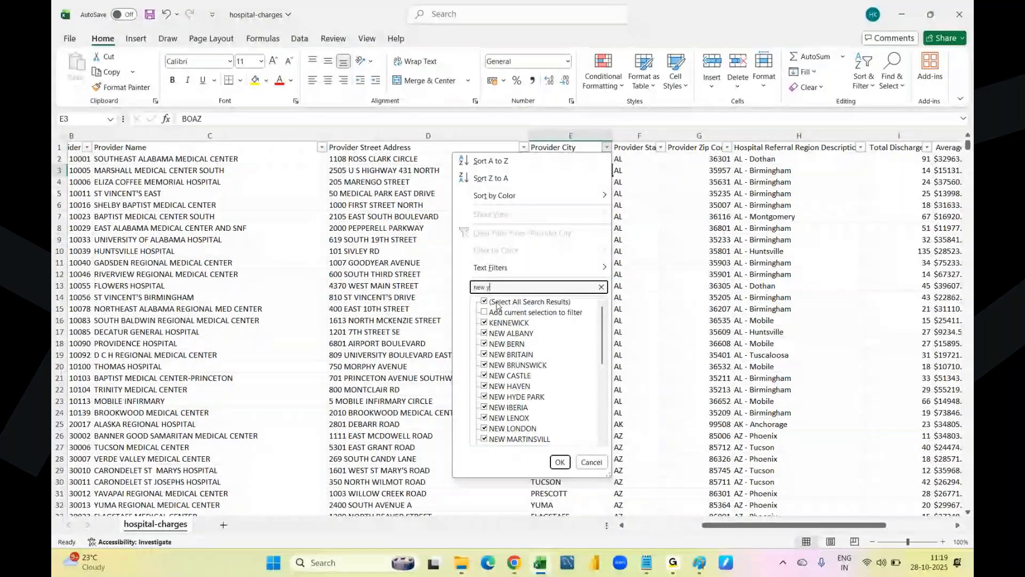
pyautogui.write('o')
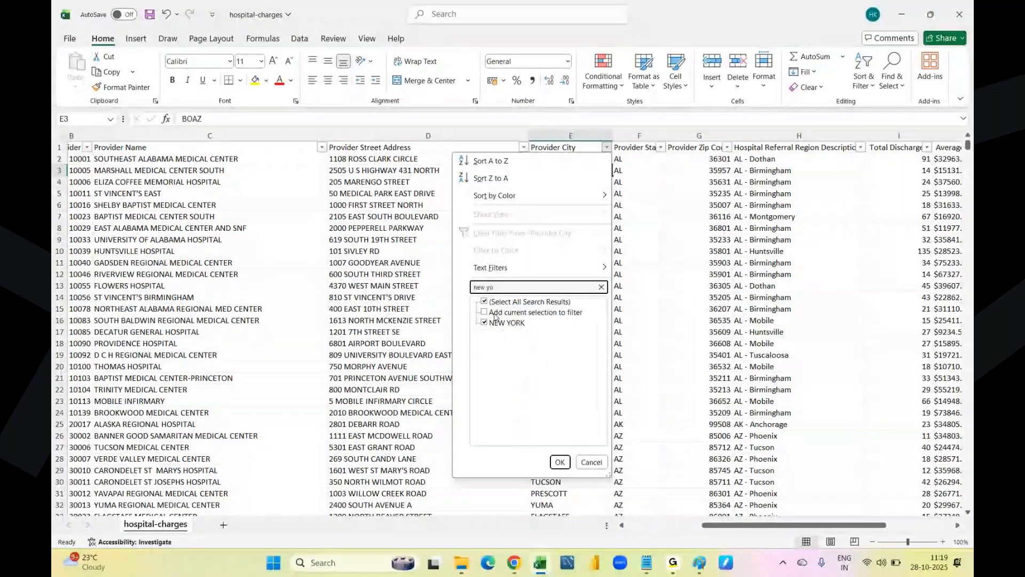
pyautogui.click(562, 462)
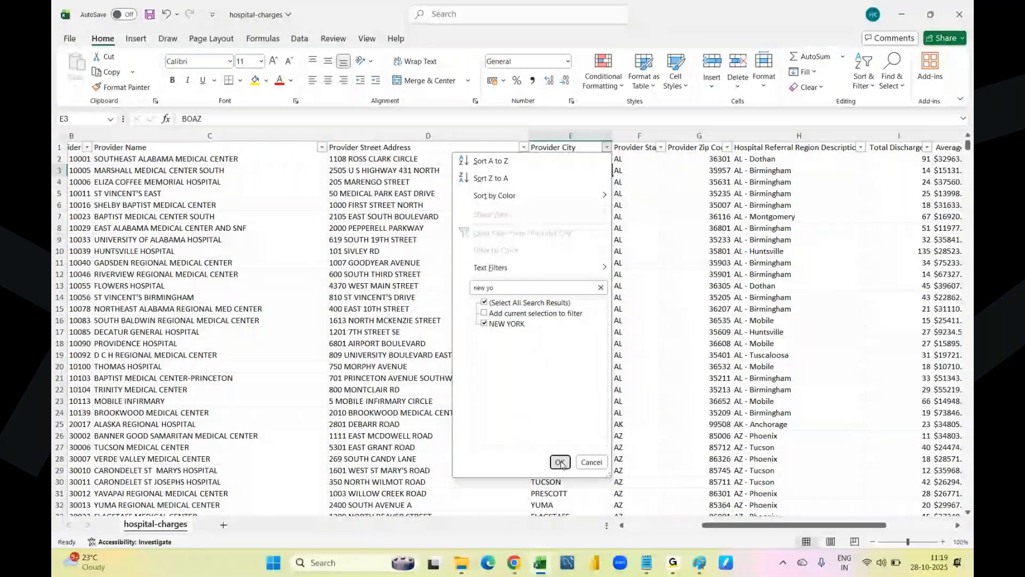
pyautogui.click(560, 462)
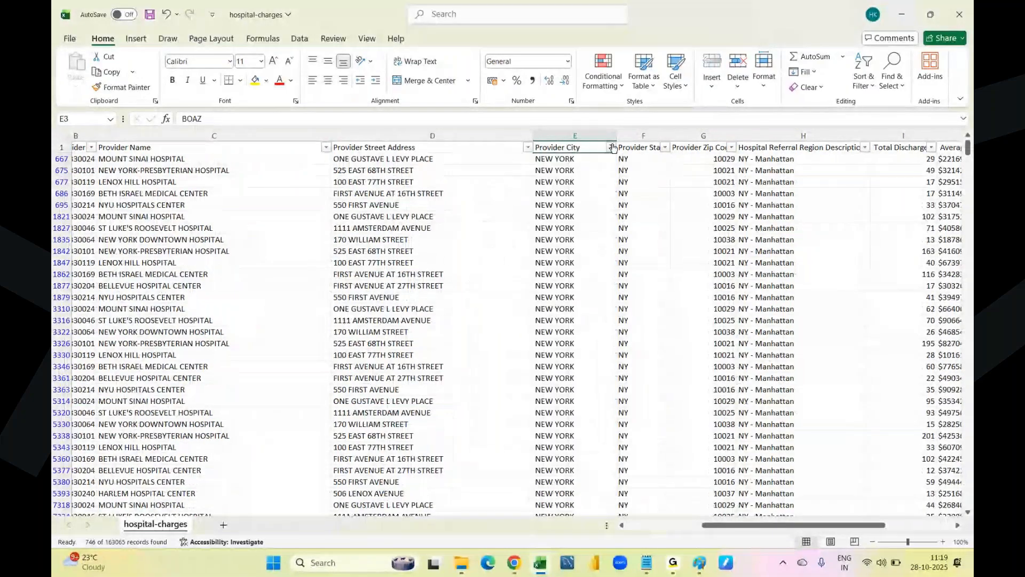
# Step: Search the Provider City filter for "los ang" and filter the column to LOS ANGELES
pyautogui.click(613, 148)
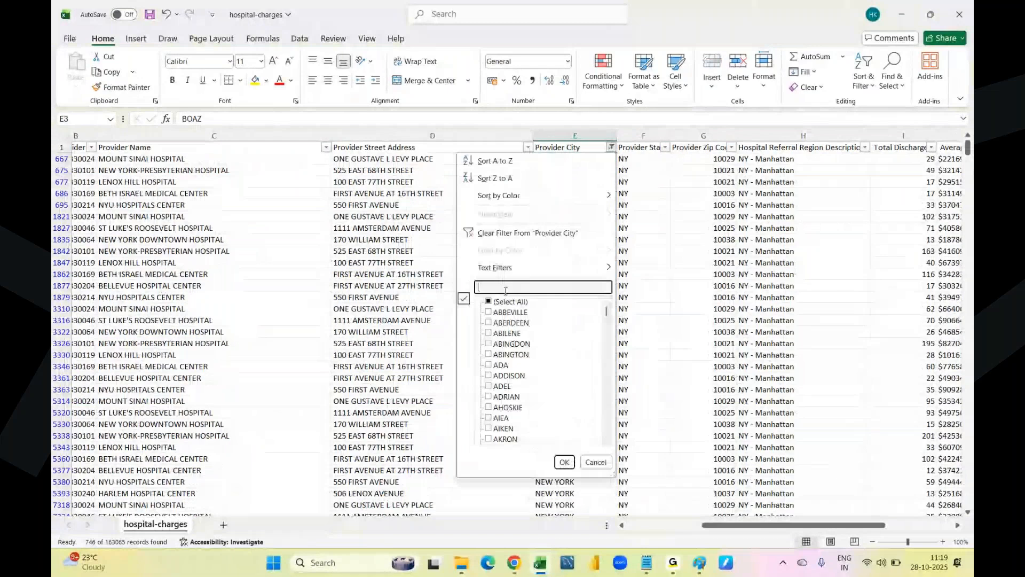
pyautogui.write('los ang')
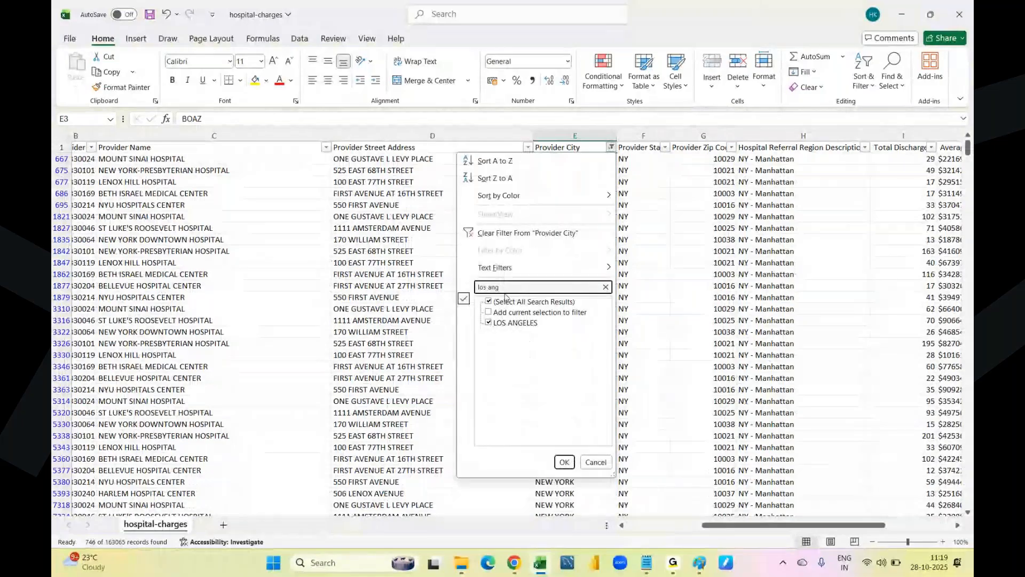
pyautogui.click(565, 462)
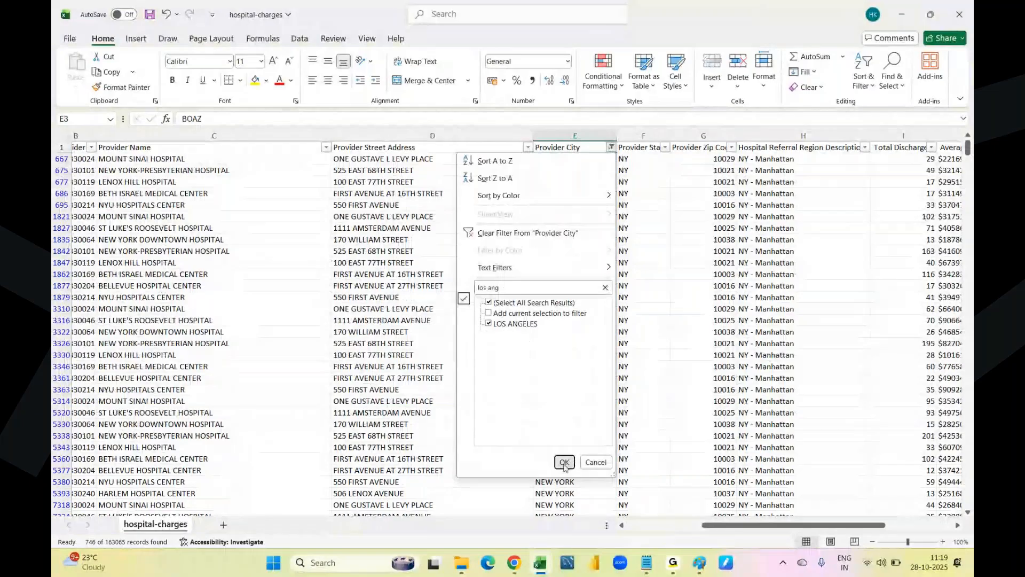
# Step: Browse the full list of cities in the Provider City filter and close it without changing the selection
pyautogui.click(611, 147)
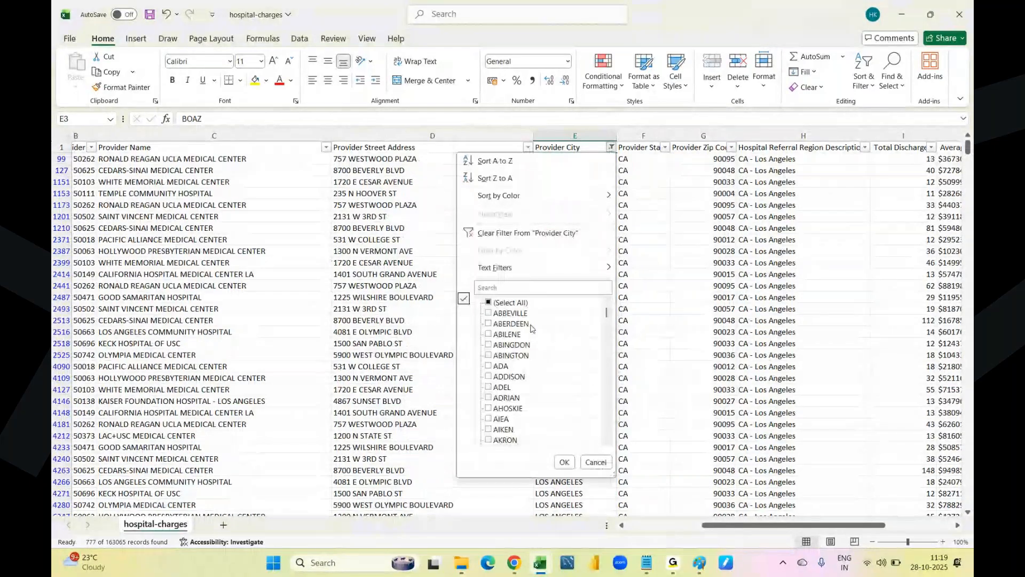
pyautogui.scroll(-10, 532, 328)
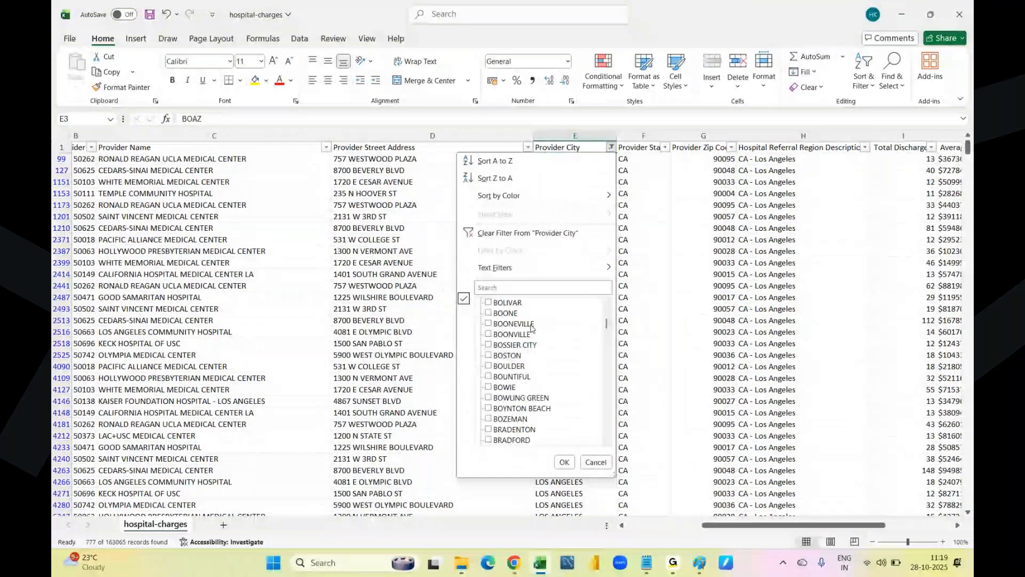
pyautogui.scroll(-10, 532, 328)
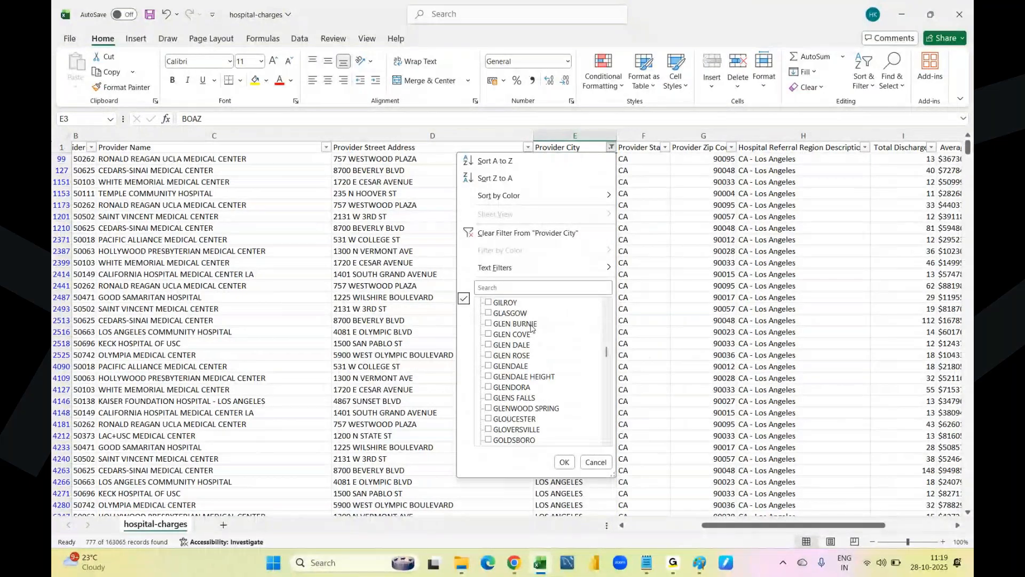
pyautogui.scroll(-15, 532, 328)
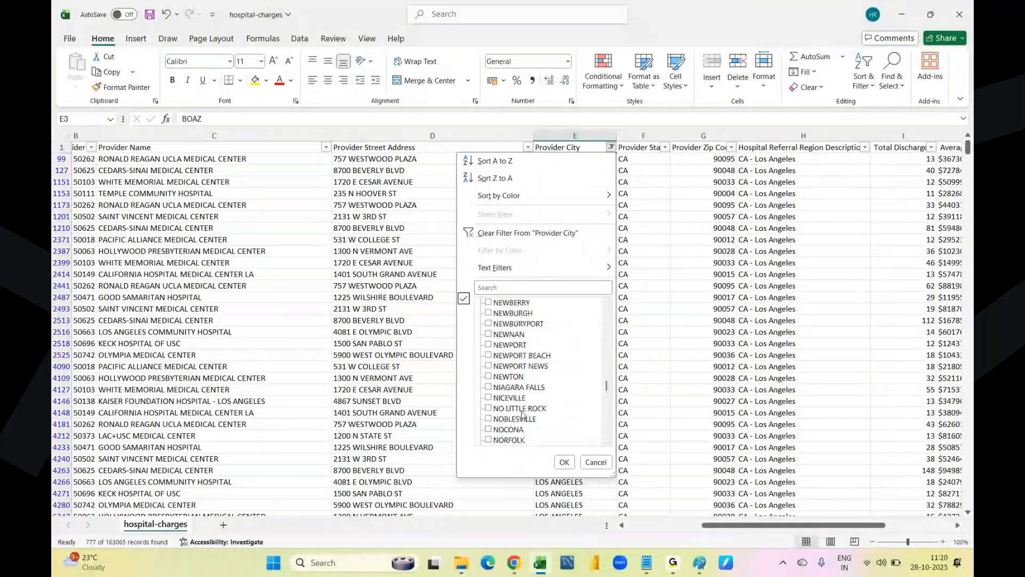
pyautogui.scroll(-15, 522, 415)
pyautogui.click(597, 461)
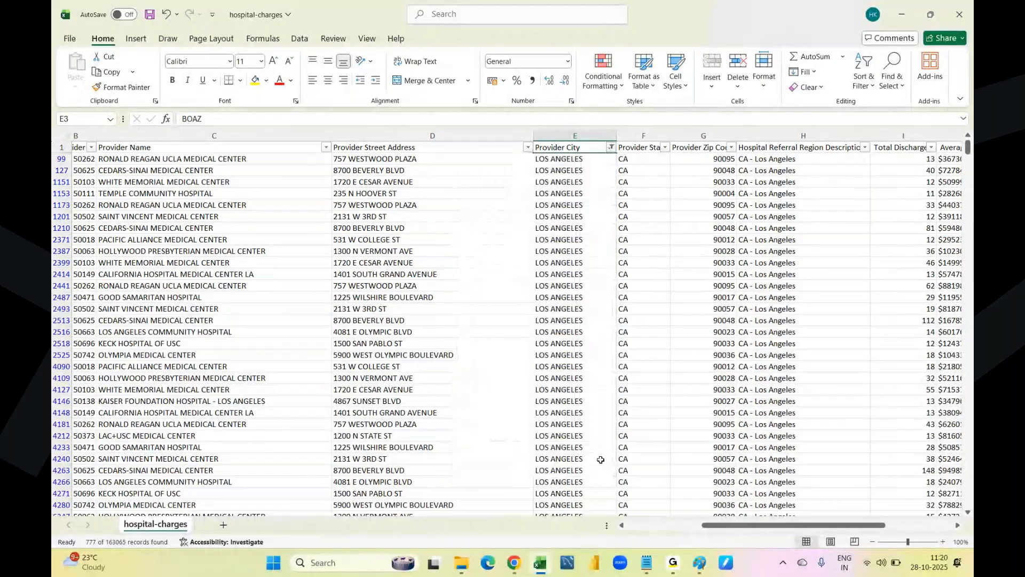
# Step: Review the Text Filters options for the Provider City column, and clear the filter from that column
pyautogui.click(612, 147)
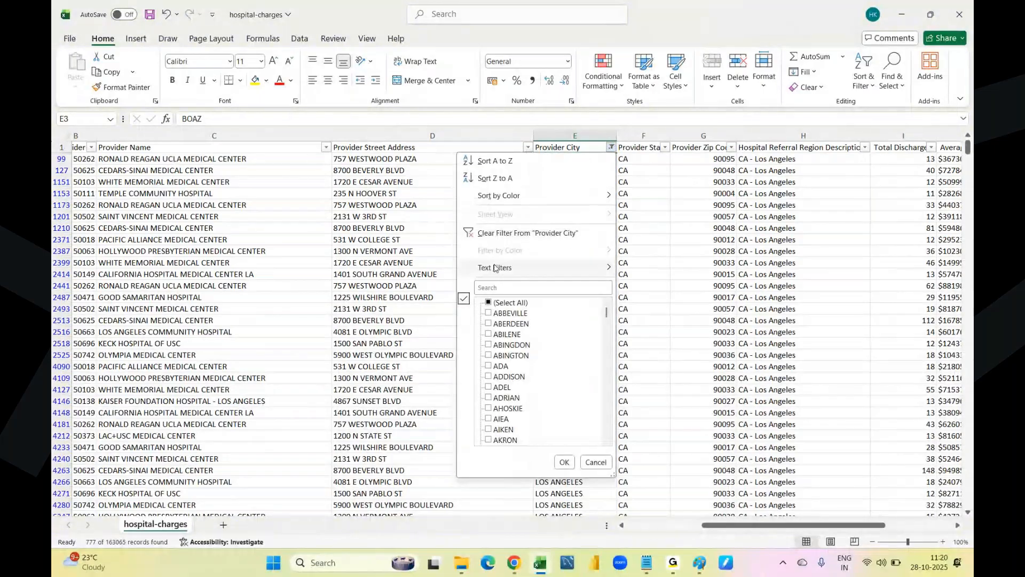
pyautogui.moveTo(494, 271)
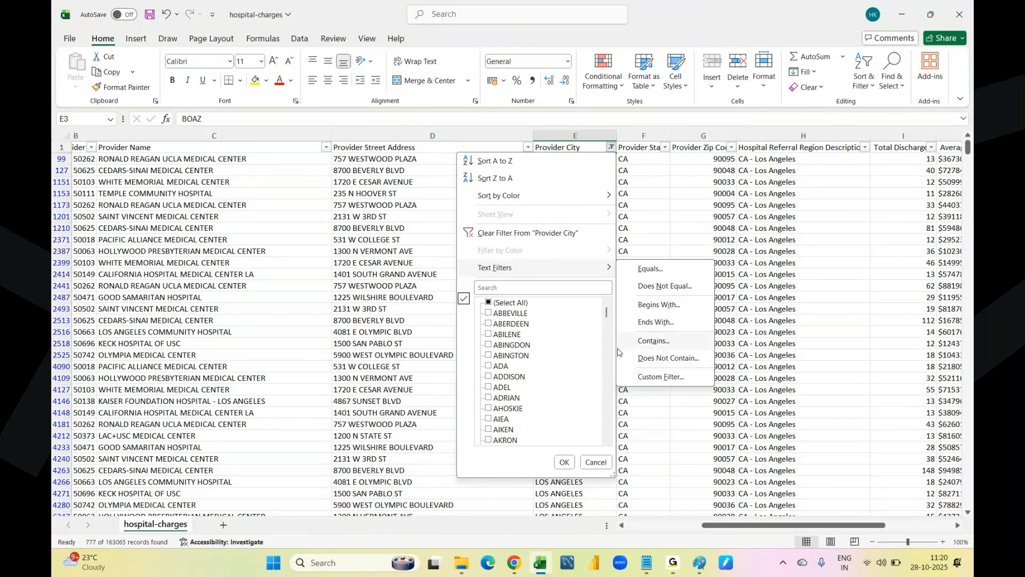
pyautogui.click(528, 235)
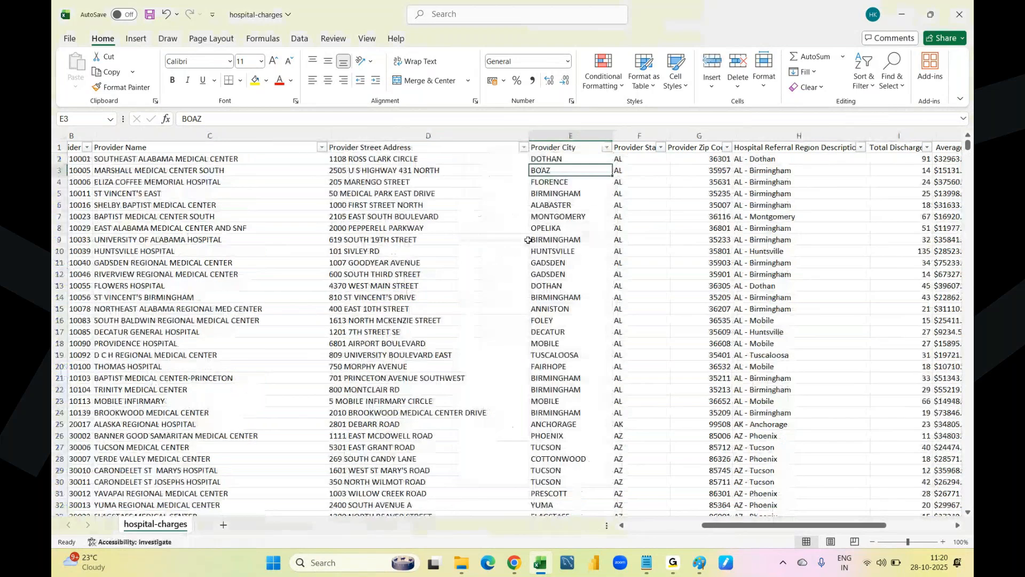
# Step: Open a custom Equals text filter for the Provider City column
pyautogui.click(607, 147)
pyautogui.moveTo(582, 267)
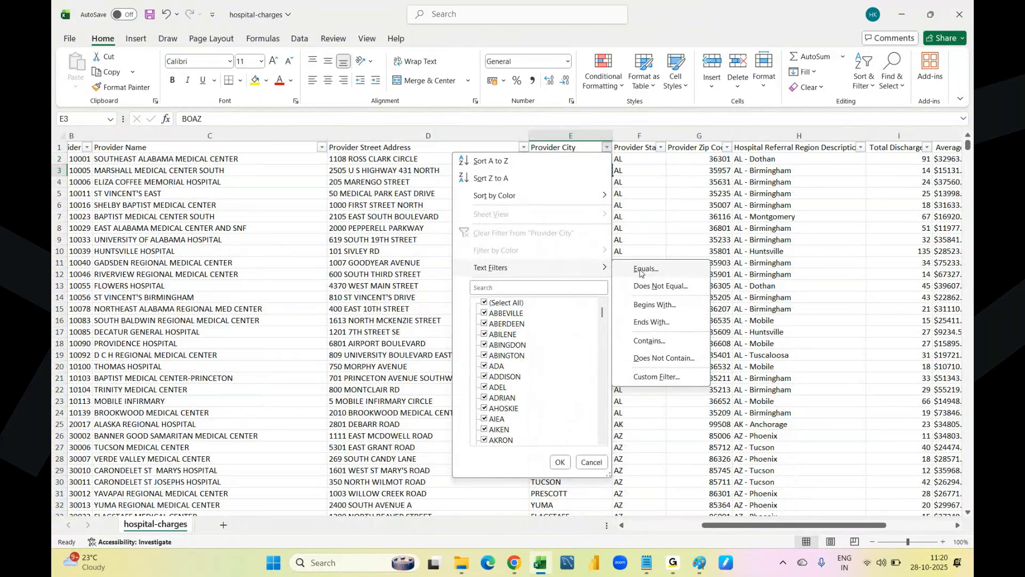
pyautogui.click(646, 269)
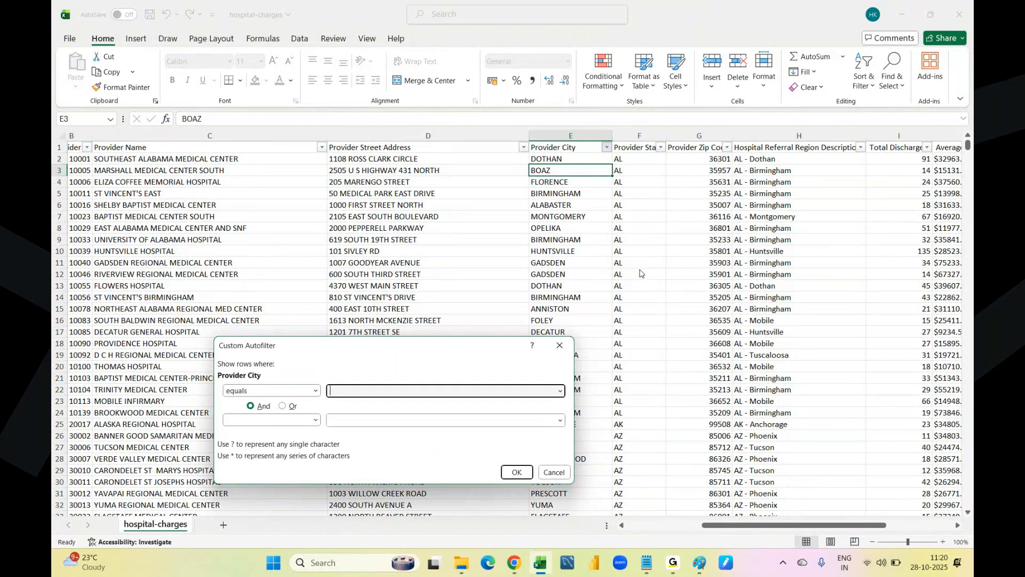
# Step: Switch to Power BI Desktop, create a blank report, and open the Power Query Editor to transform data
pyautogui.click(596, 565)
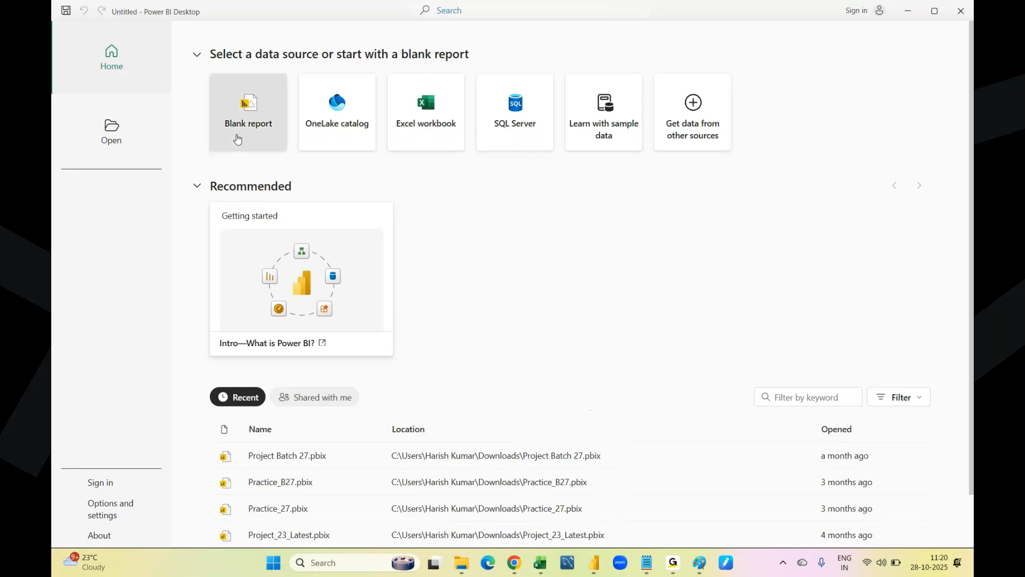
pyautogui.click(238, 139)
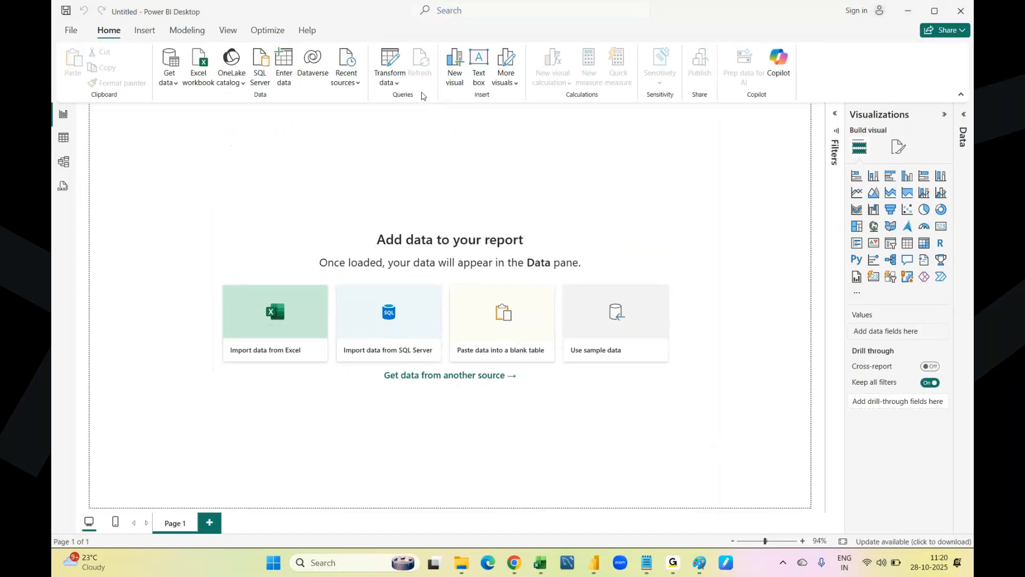
pyautogui.click(390, 59)
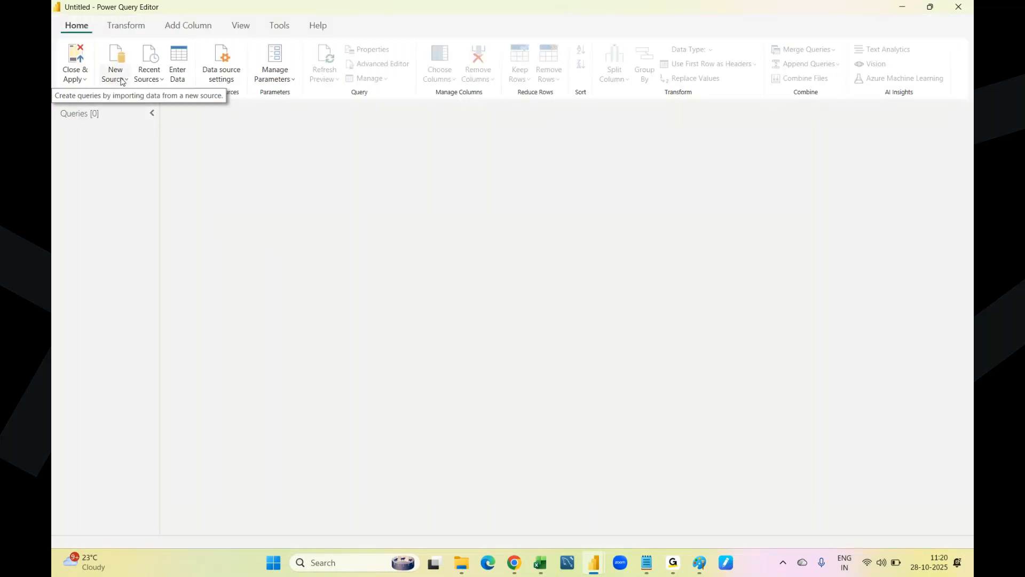
# Step: Import the hospital-charges sheet from the hospital-charges.xlsx Excel workbook as a new query
pyautogui.click(121, 80)
pyautogui.click(133, 96)
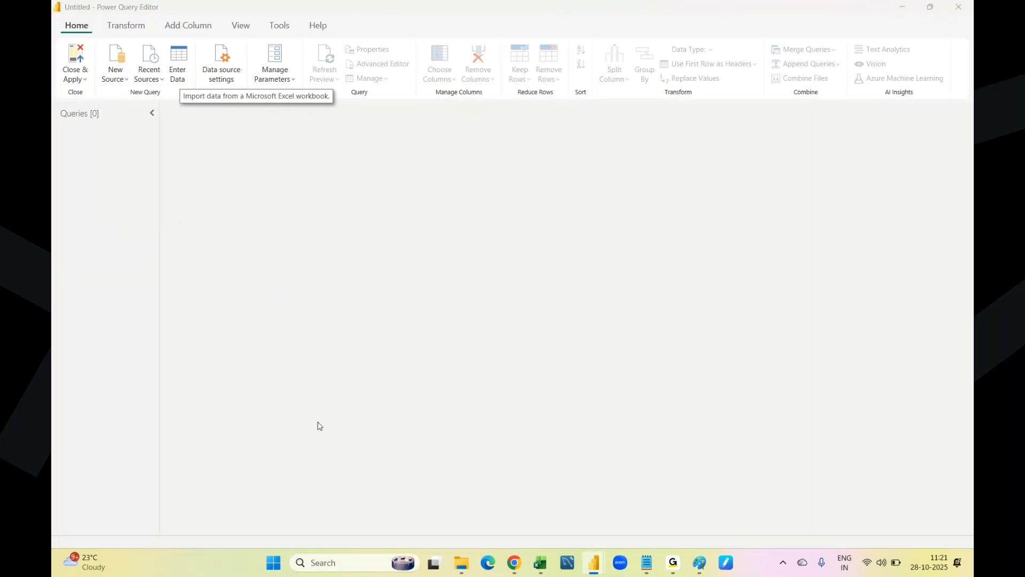
pyautogui.write('hospi')
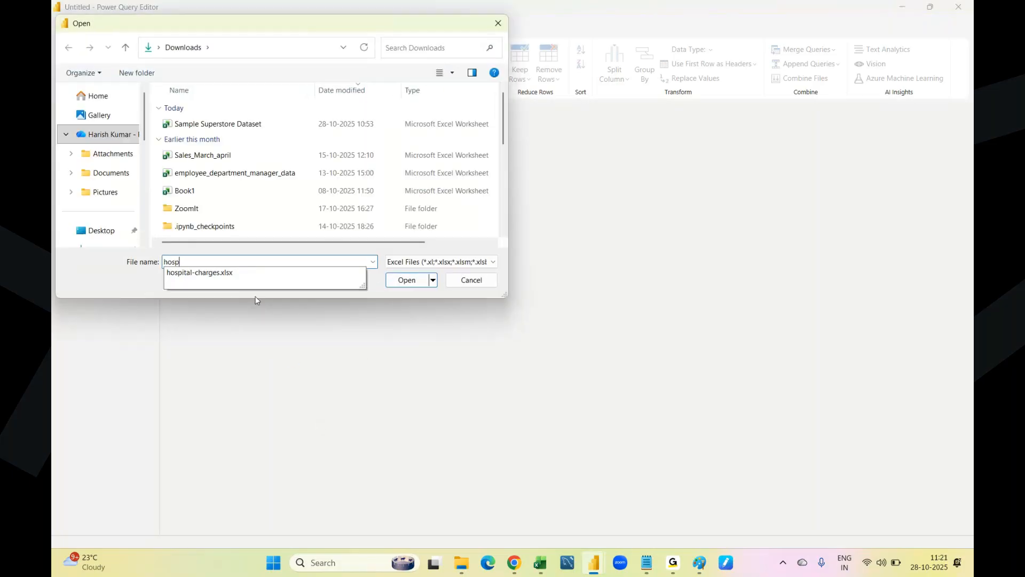
pyautogui.click(218, 273)
pyautogui.click(415, 281)
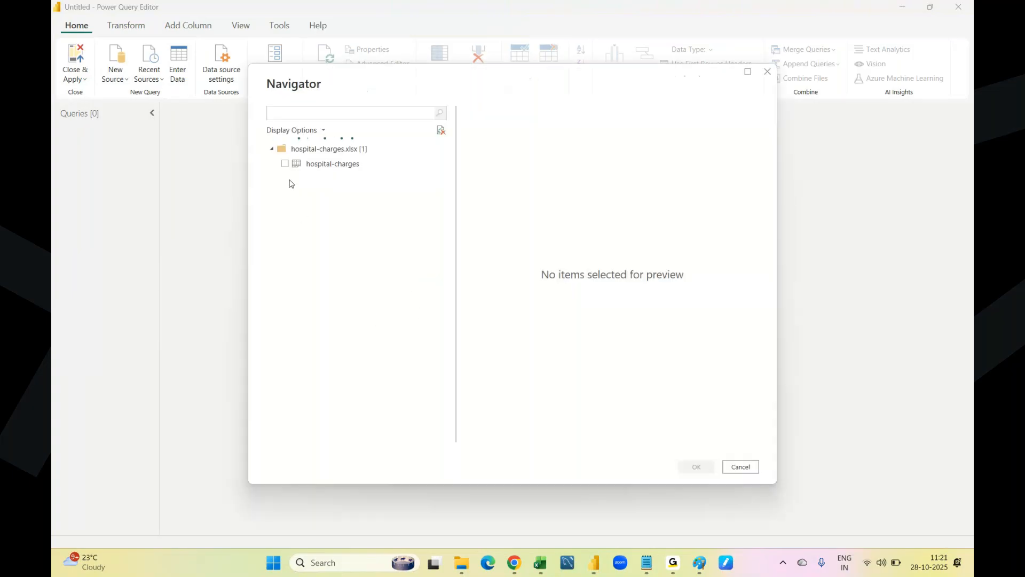
pyautogui.click(285, 163)
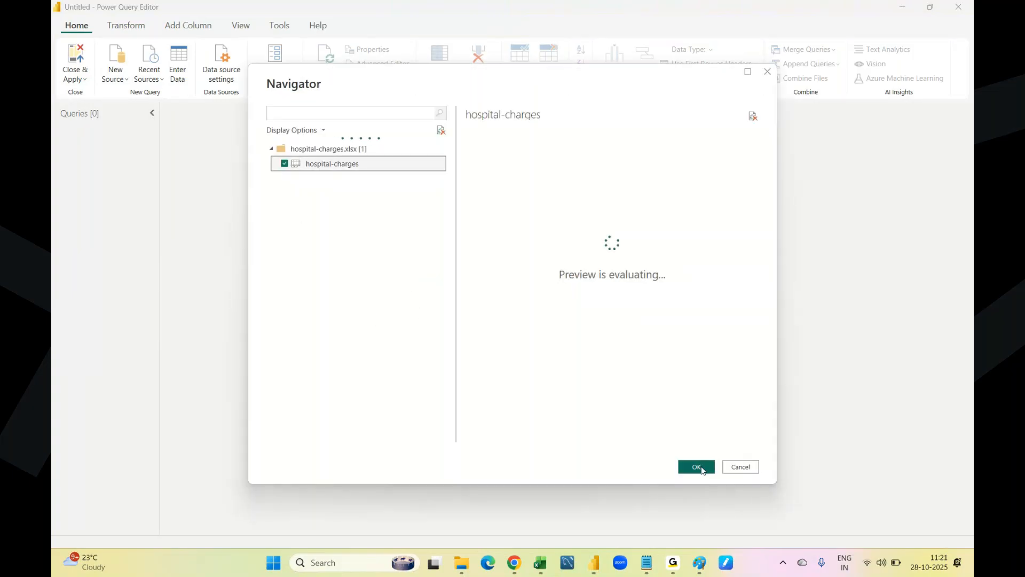
pyautogui.click(698, 468)
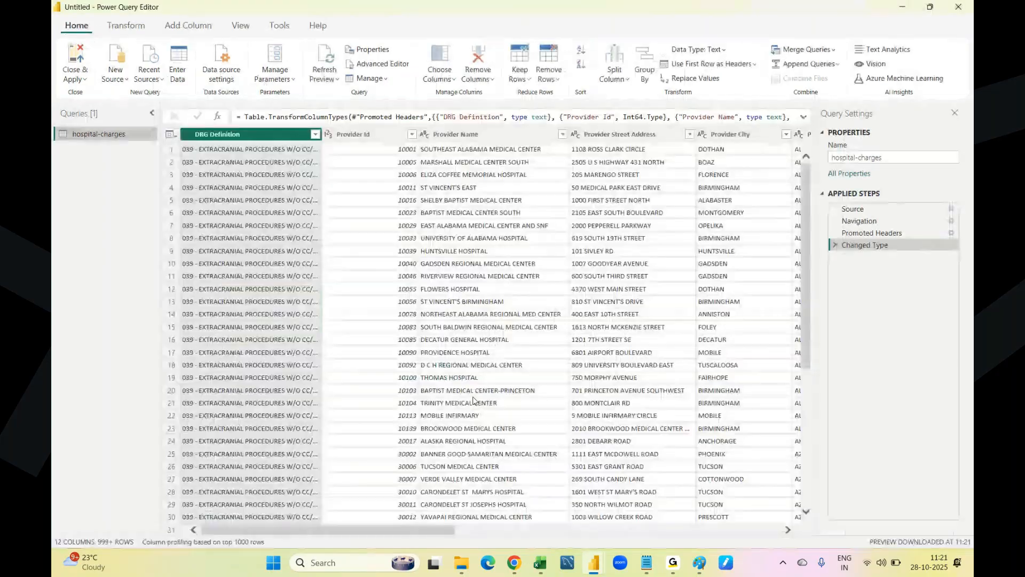
# Step: Filter the Provider City column to NEW YORK by searching its value list for "new yo"
pyautogui.hscroll(15, 545, 335)
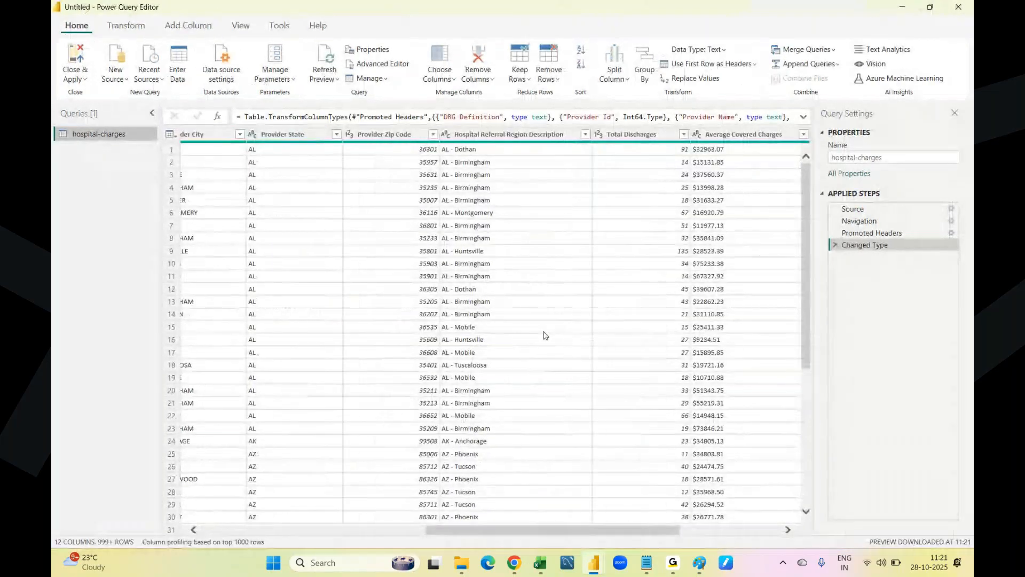
pyautogui.hscroll(-10, 545, 335)
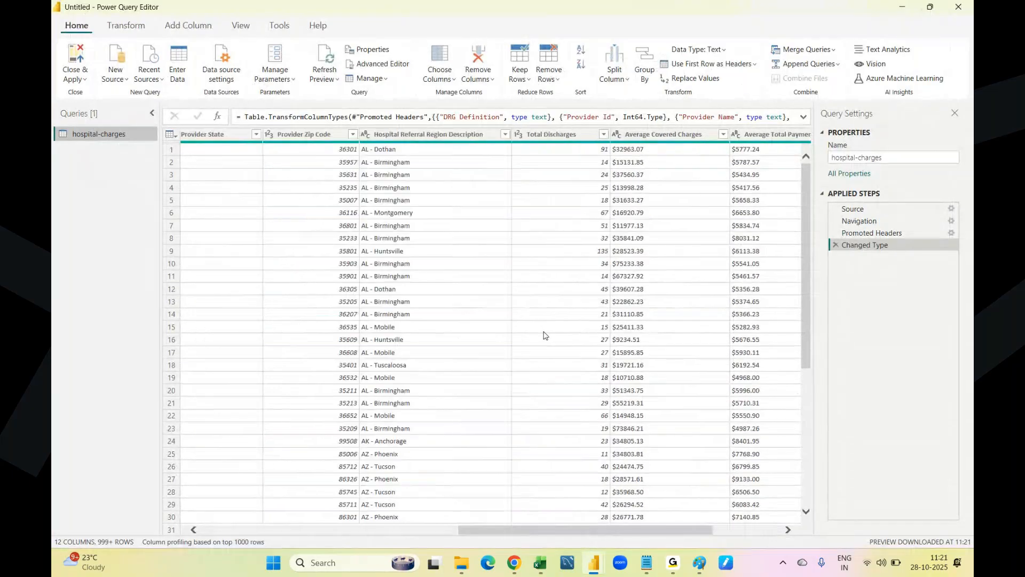
pyautogui.hscroll(-1, 544, 335)
pyautogui.click(540, 134)
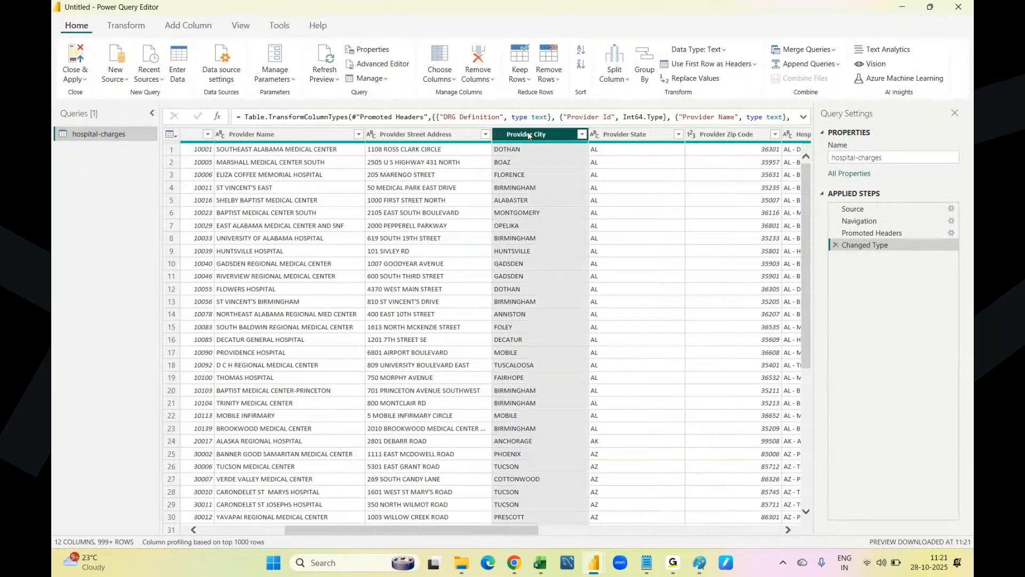
pyautogui.rightClick(583, 138)
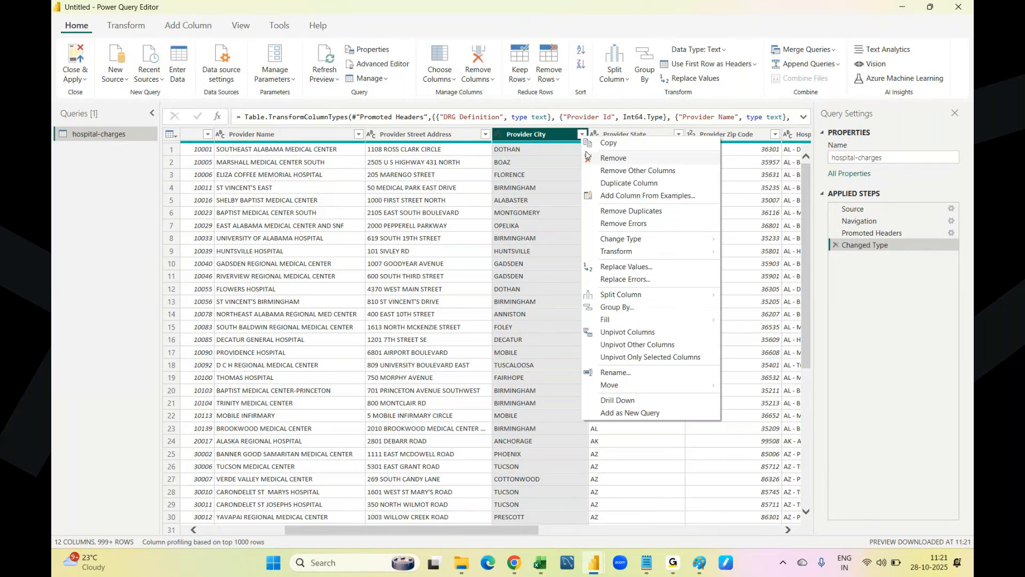
pyautogui.click(538, 175)
pyautogui.click(555, 134)
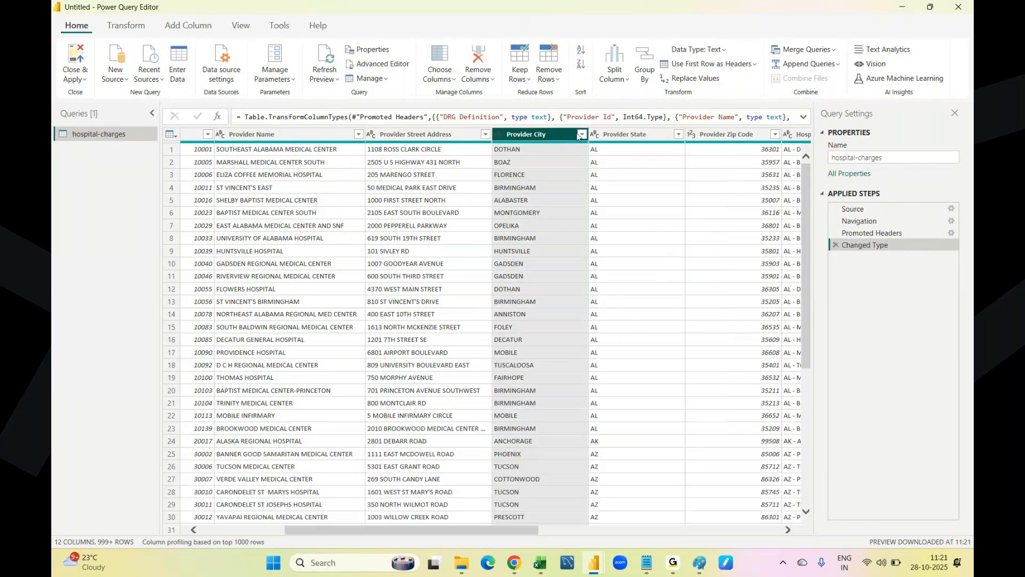
pyautogui.click(581, 135)
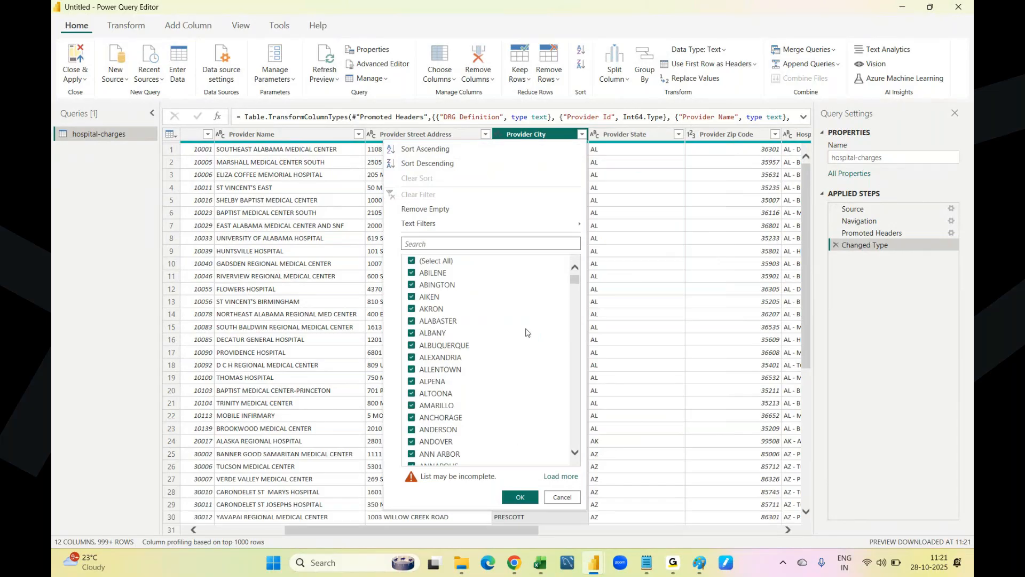
pyautogui.click(436, 243)
pyautogui.write('new yo')
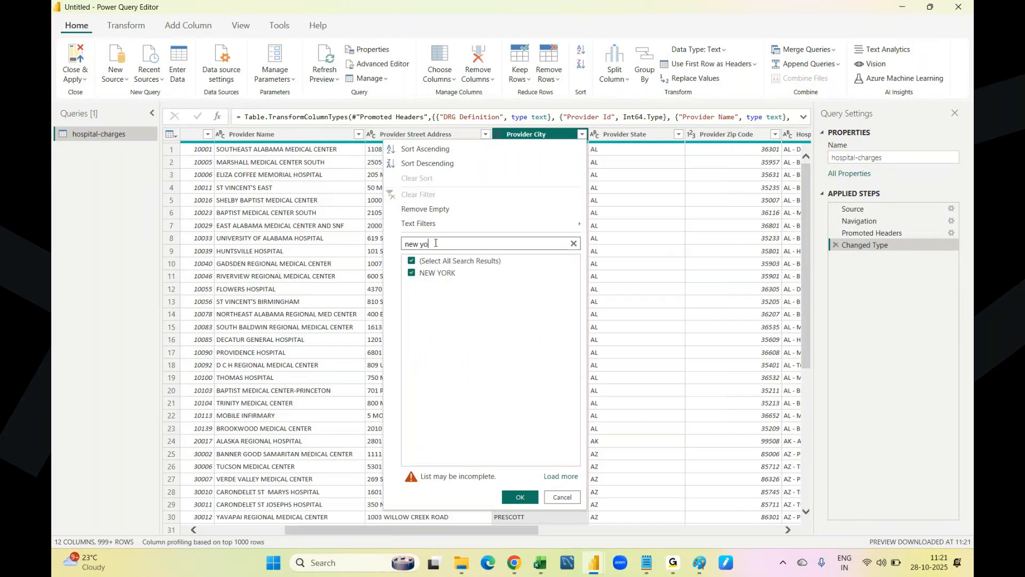
pyautogui.click(522, 499)
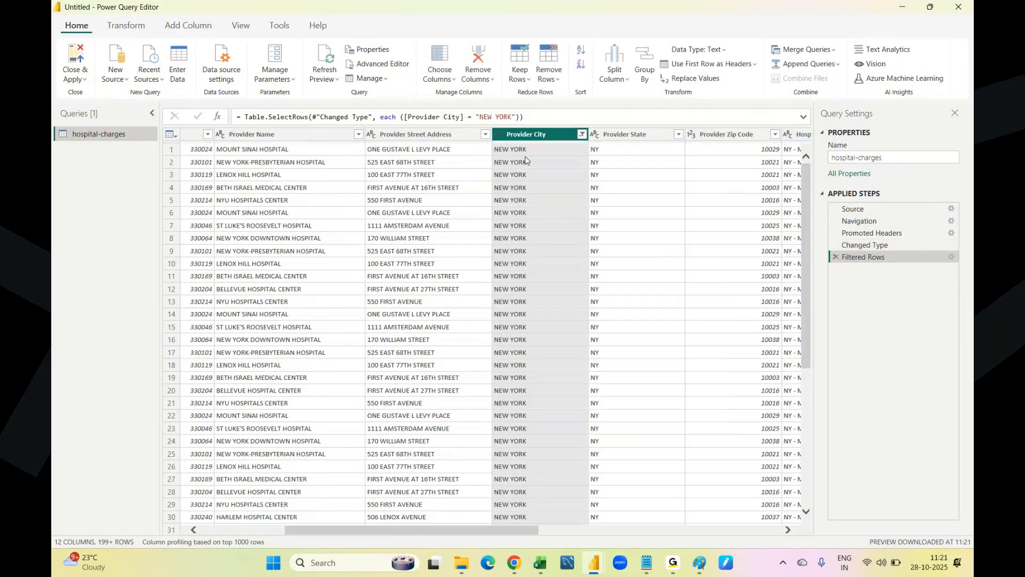
# Step: Open the Filter Rows dialog with an Equals text condition for the Provider City column
pyautogui.click(583, 134)
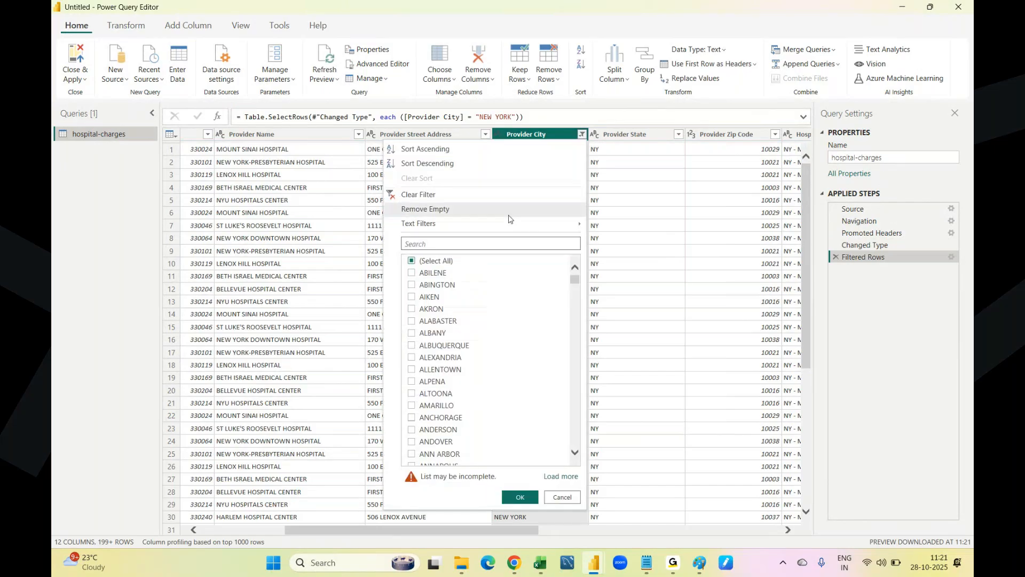
pyautogui.moveTo(571, 224)
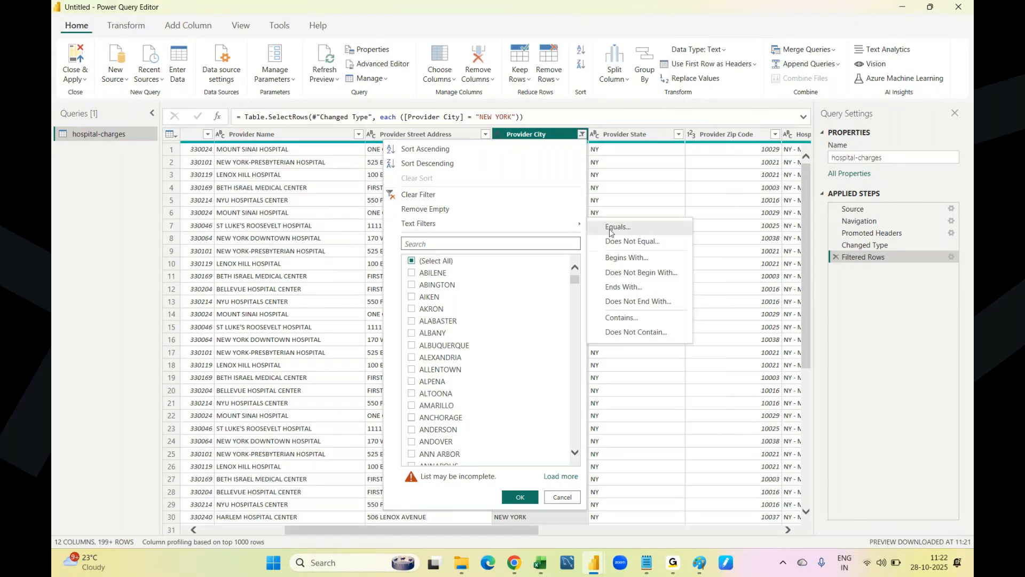
pyautogui.click(609, 228)
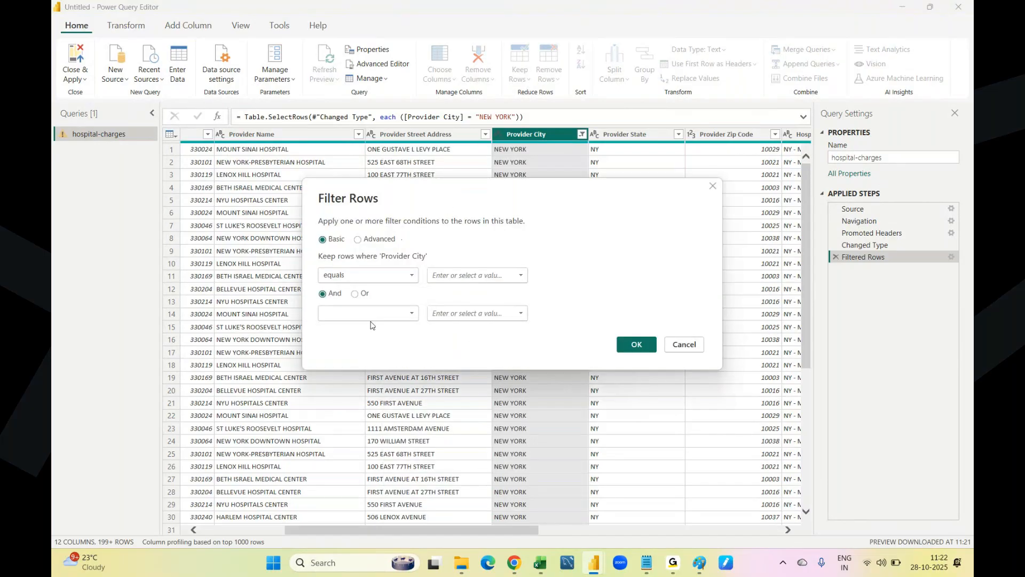
# Step: Switch to the hospital-charges workbook in Excel and complete the Provider City custom filter as equals New York
pyautogui.click(547, 570)
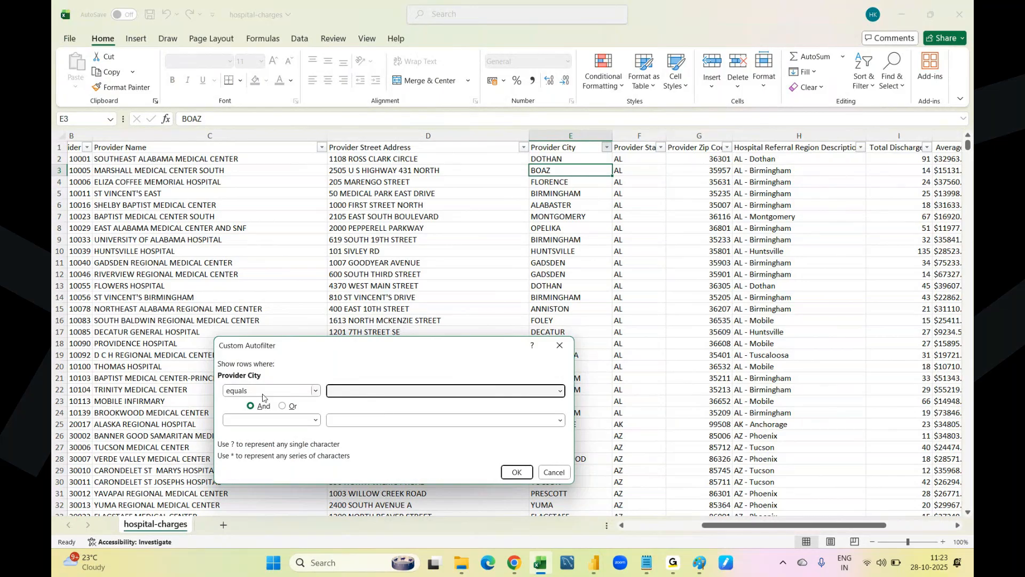
pyautogui.write('Ne')
pyautogui.press('BackSpace')
pyautogui.write('ew Y')
pyautogui.press('BackSpace')
pyautogui.write('York')
pyautogui.press('Return')
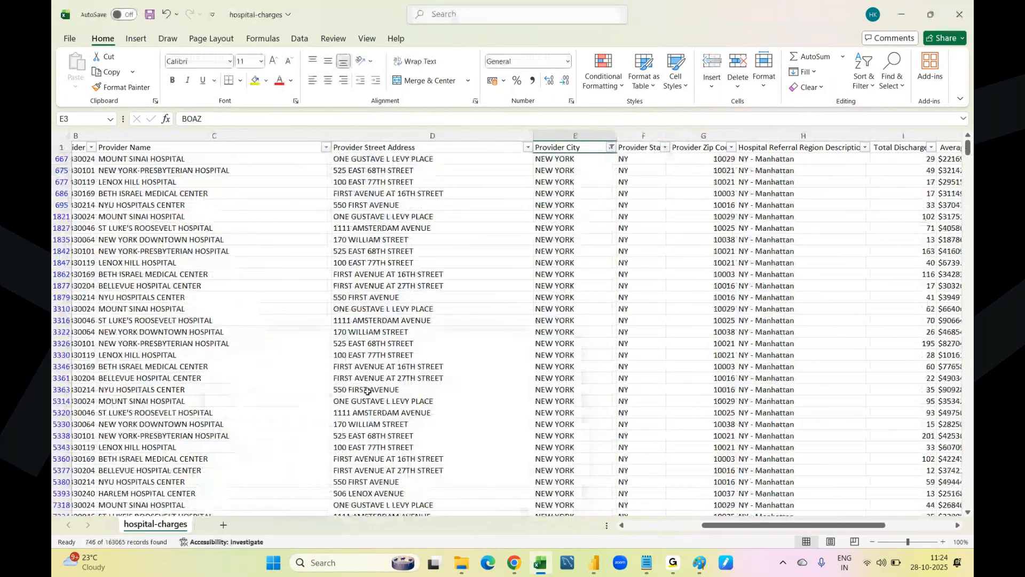
# Step: Reopen the Equals custom filter for Provider City and review the available comparison operators, keeping equals selected
pyautogui.click(567, 169)
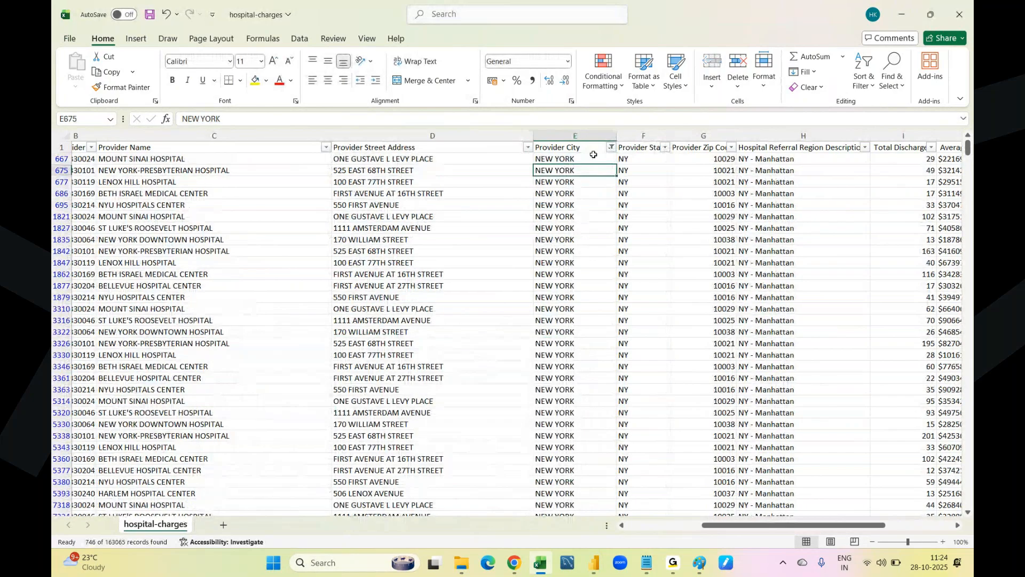
pyautogui.click(611, 147)
pyautogui.moveTo(512, 273)
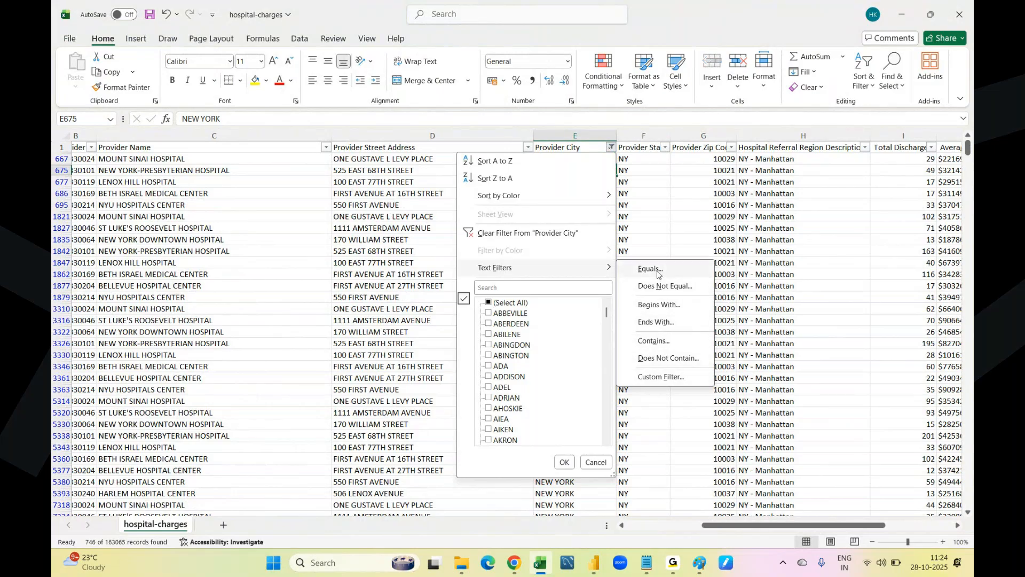
pyautogui.click(658, 275)
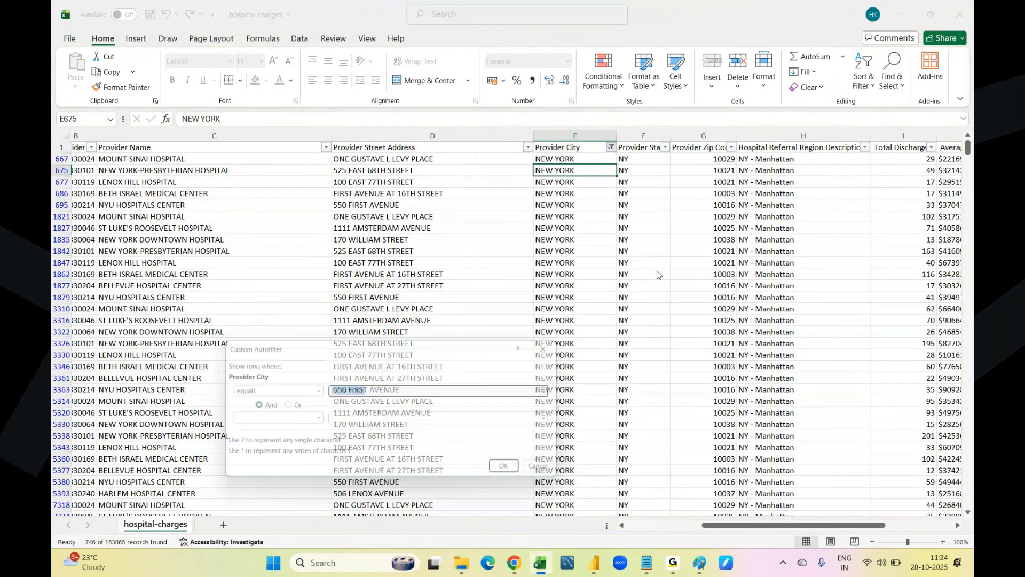
pyautogui.click(315, 392)
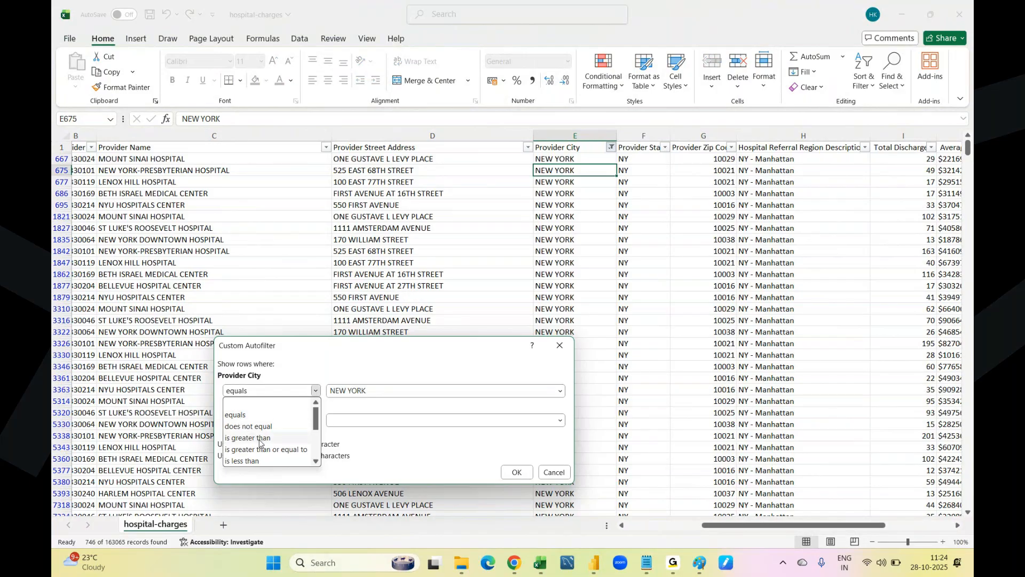
pyautogui.scroll(-2, 259, 442)
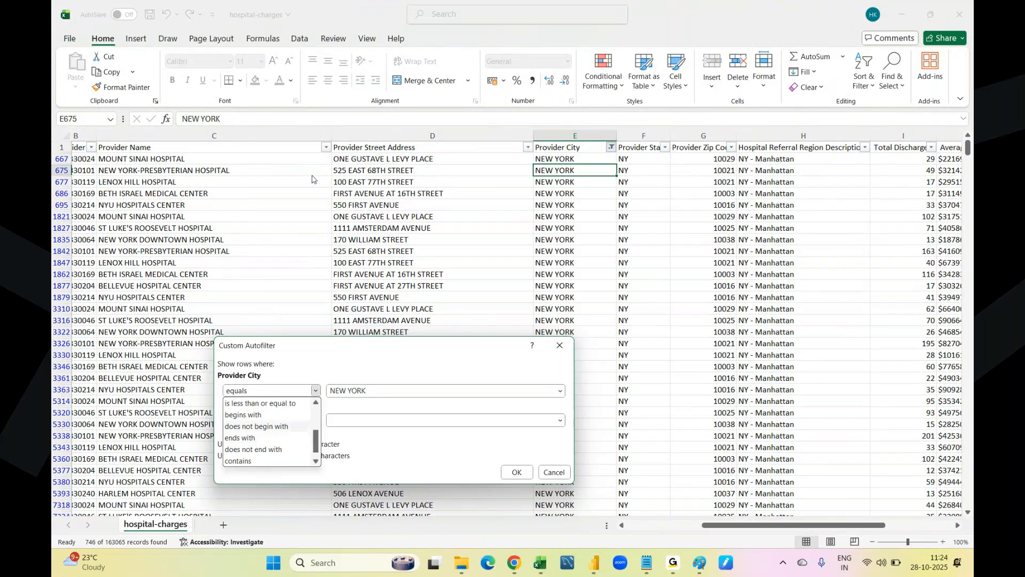
pyautogui.scroll(3, 276, 412)
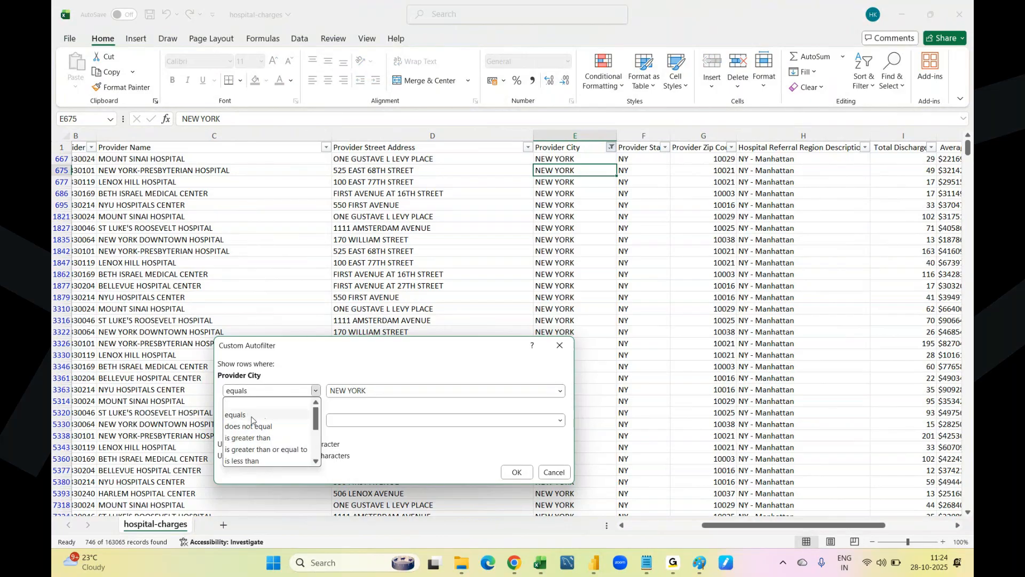
pyautogui.click(276, 413)
# Step: Try the Provider City equals filter with an empty value, and clear the filter from that column
pyautogui.click(376, 392)
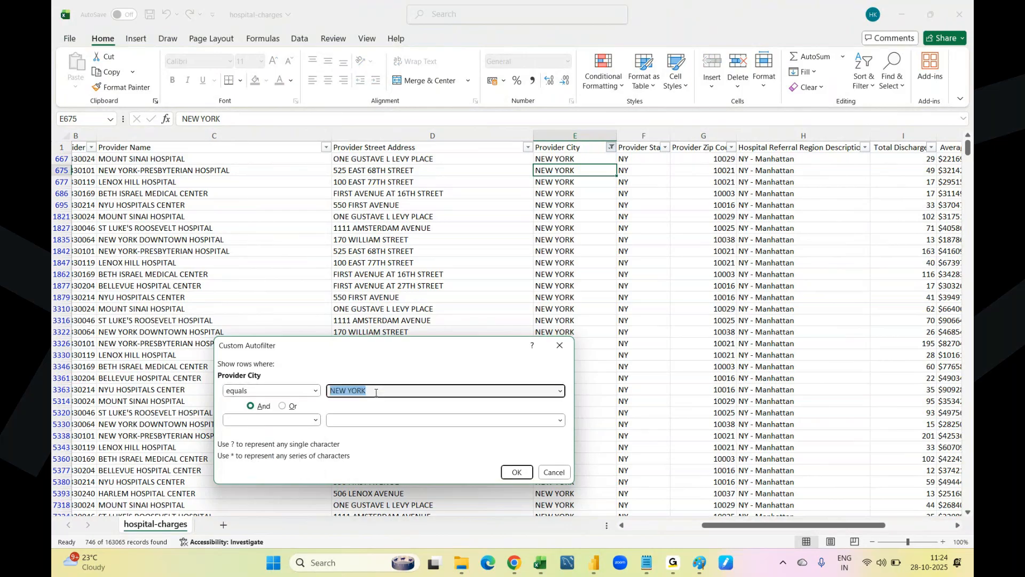
pyautogui.click(376, 392)
pyautogui.press('BackSpace')
pyautogui.click(516, 472)
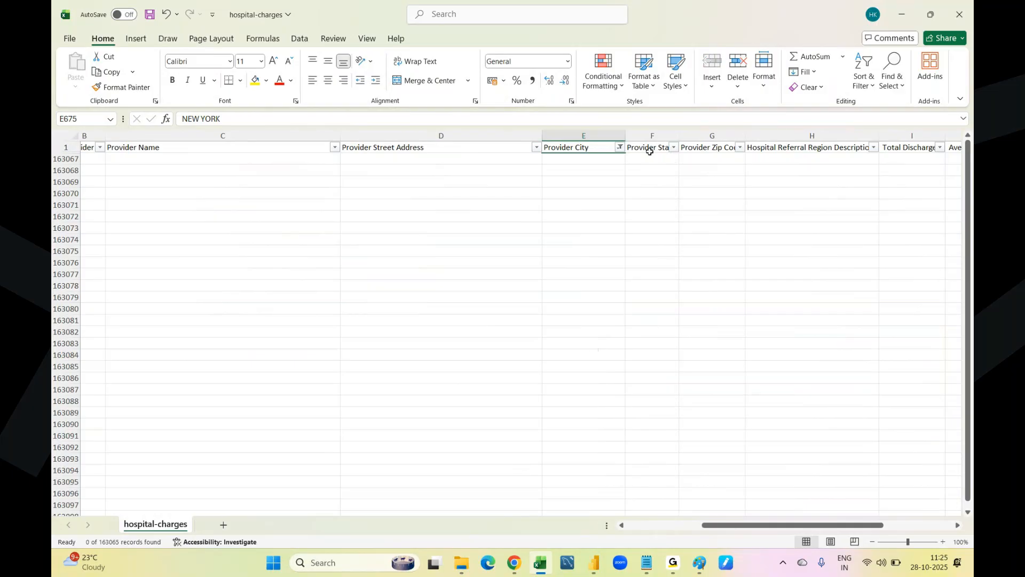
pyautogui.click(617, 149)
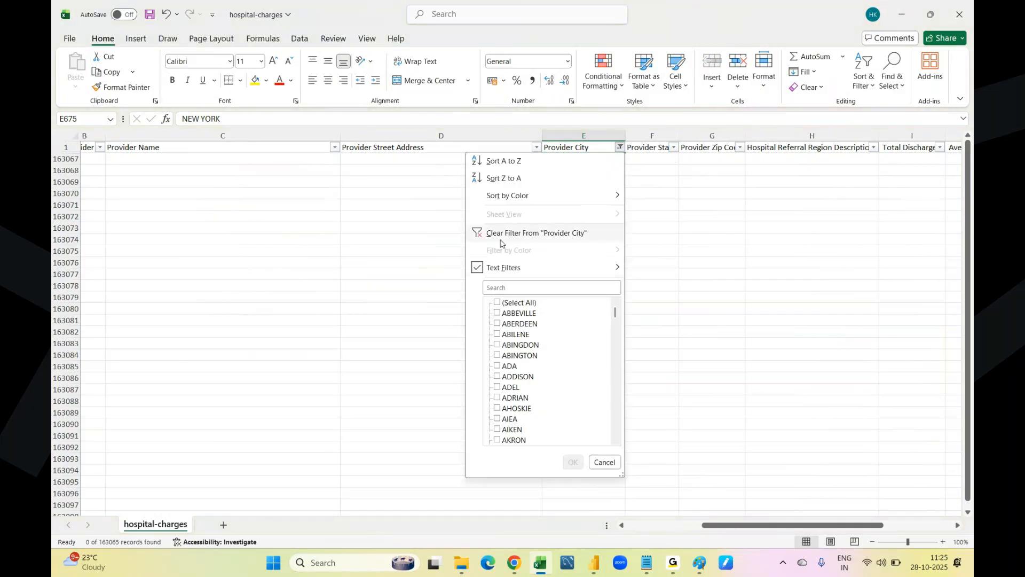
pyautogui.click(500, 239)
# Step: Apply a custom Equals text filter with the value "new york" to the Provider City column
pyautogui.click(607, 148)
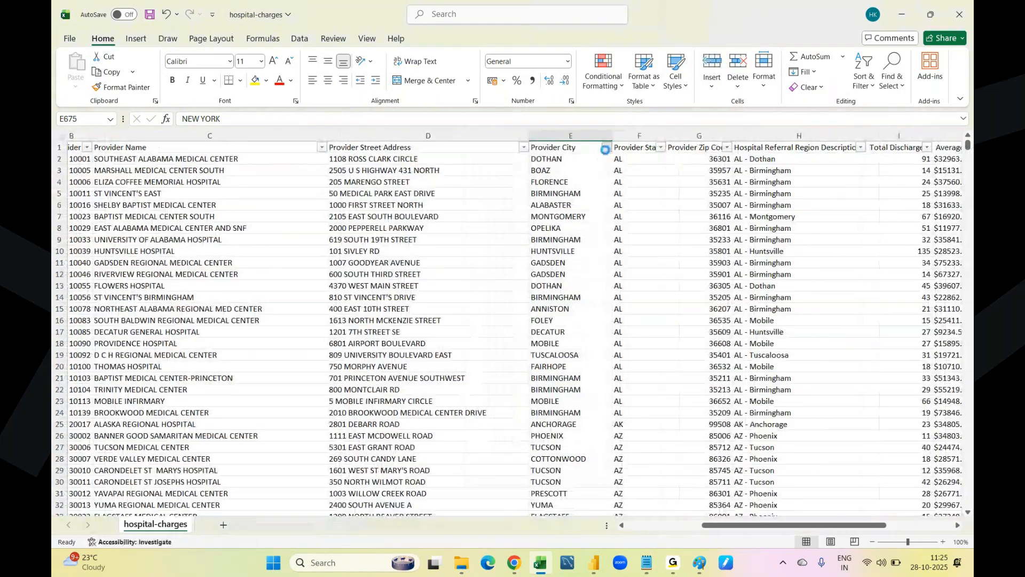
pyautogui.moveTo(574, 268)
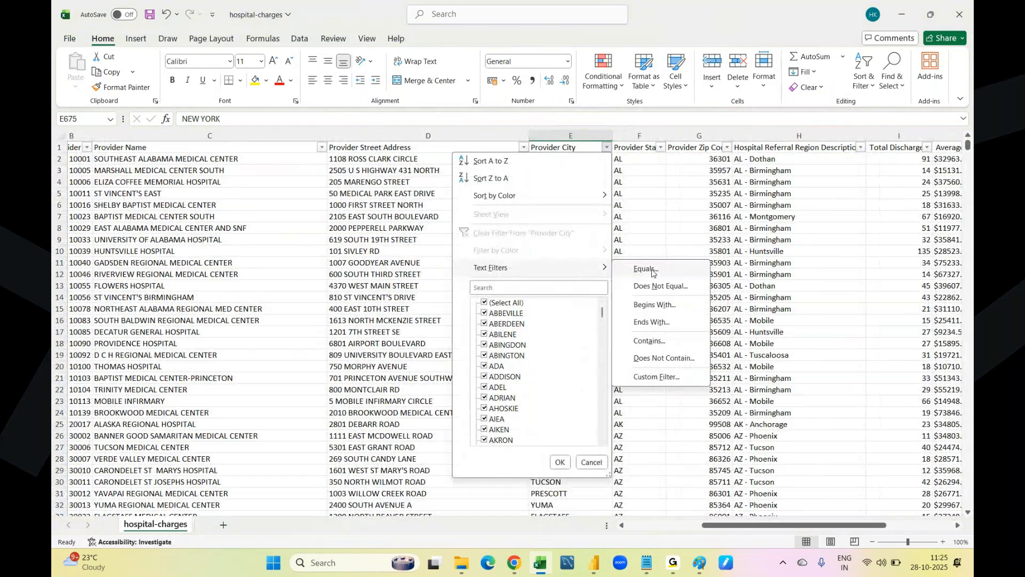
pyautogui.click(653, 274)
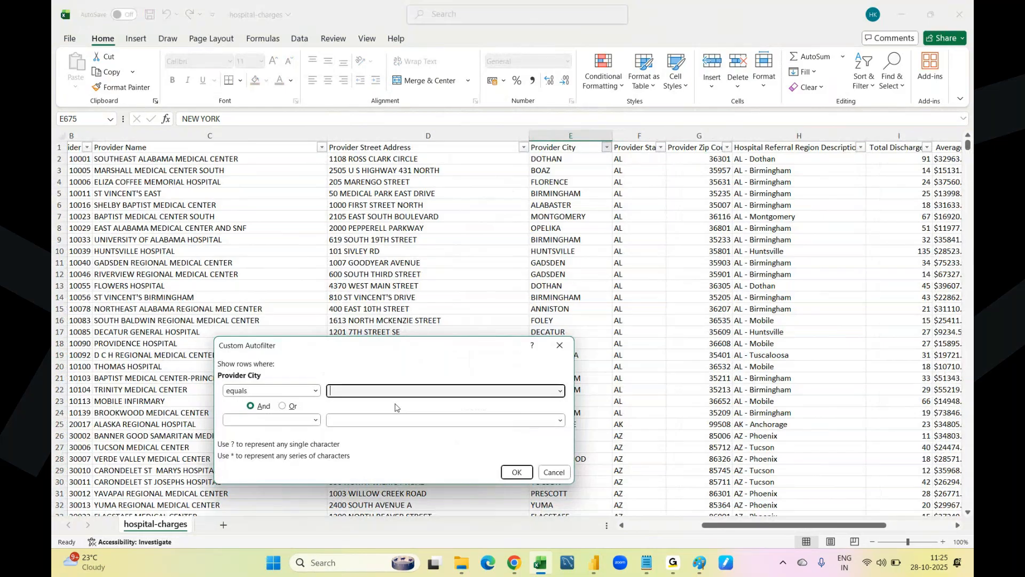
pyautogui.write('new york')
pyautogui.click(515, 475)
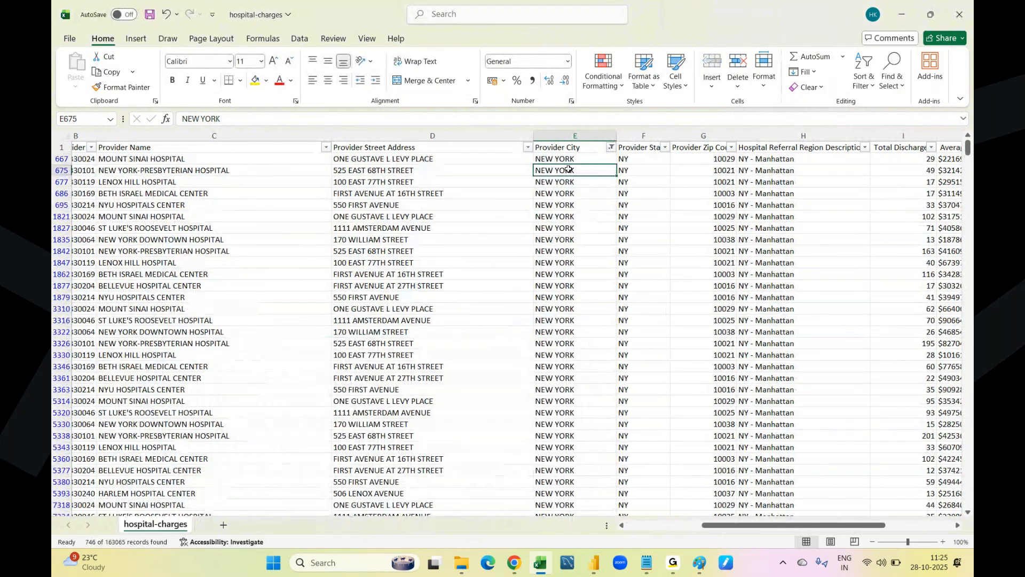
# Step: Clear the filter from the Provider City column
pyautogui.click(576, 230)
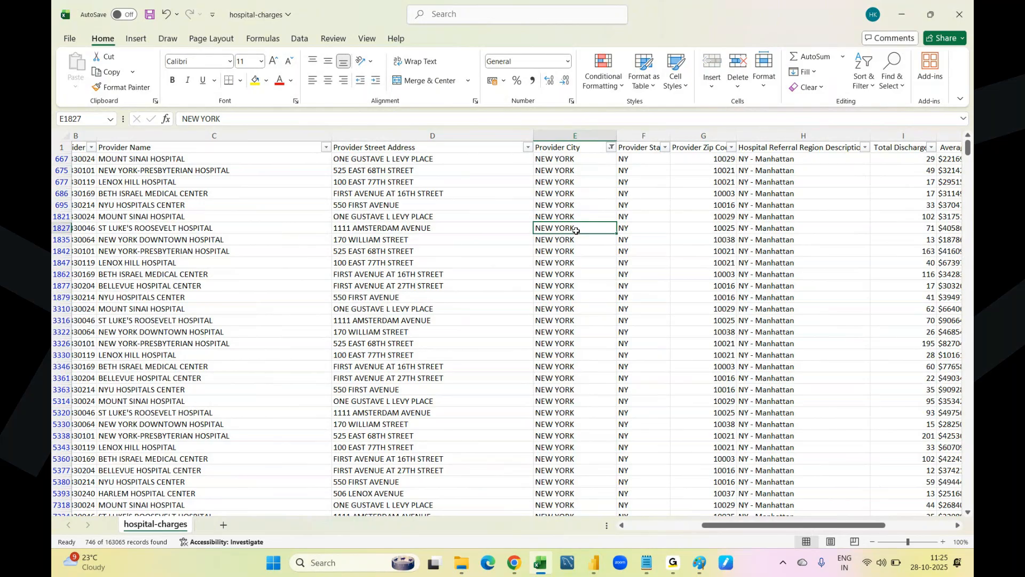
pyautogui.click(568, 146)
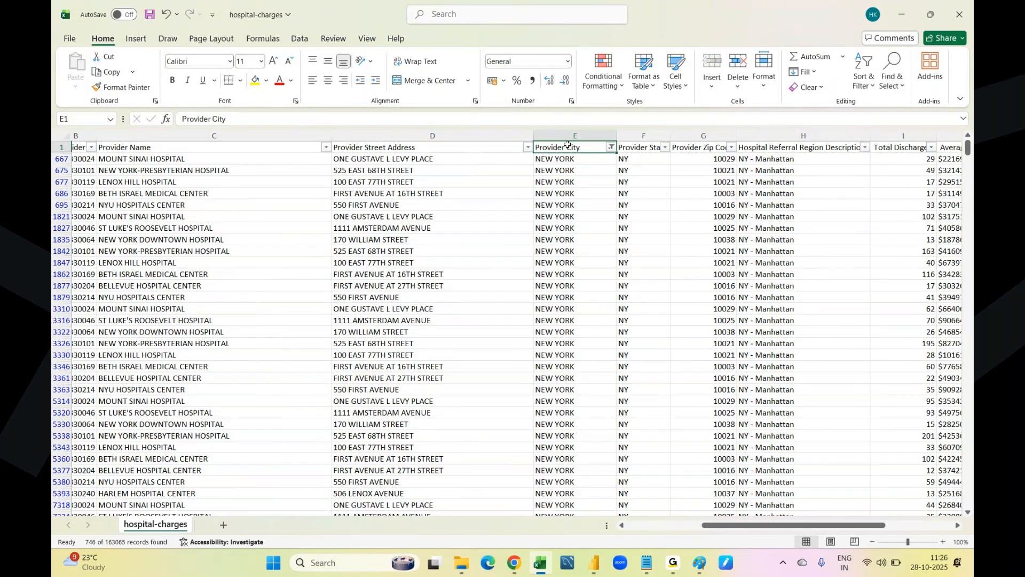
pyautogui.click(610, 147)
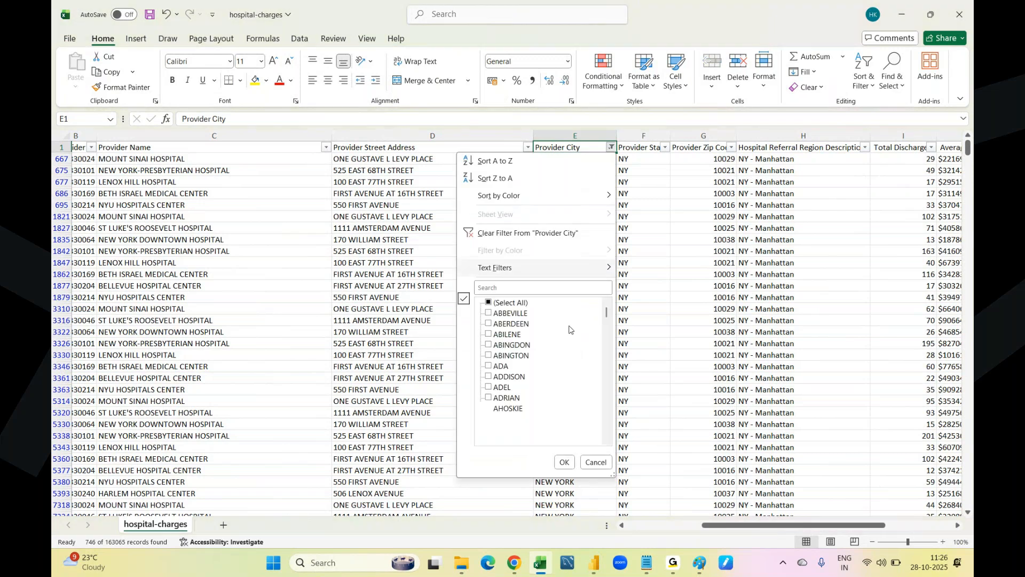
pyautogui.click(537, 232)
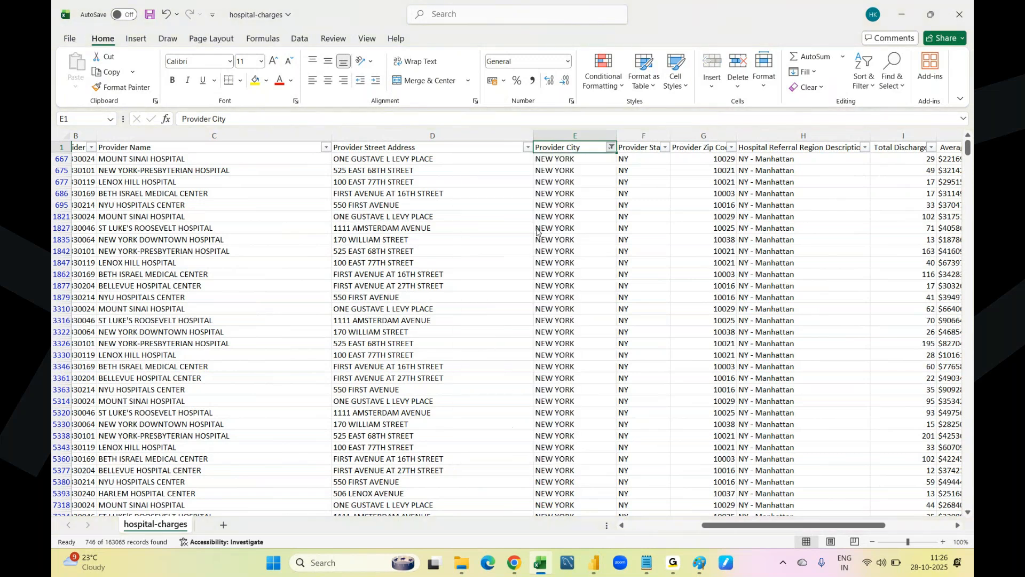
# Step: Apply a custom text filter to the Provider City column using the operator "does not equal" and the value "New York"
pyautogui.click(607, 147)
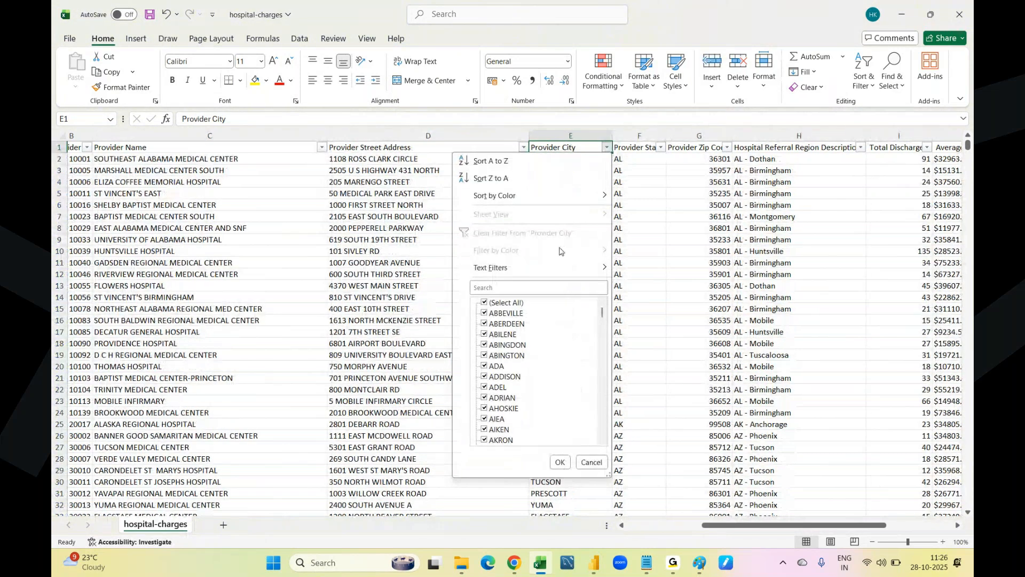
pyautogui.moveTo(580, 269)
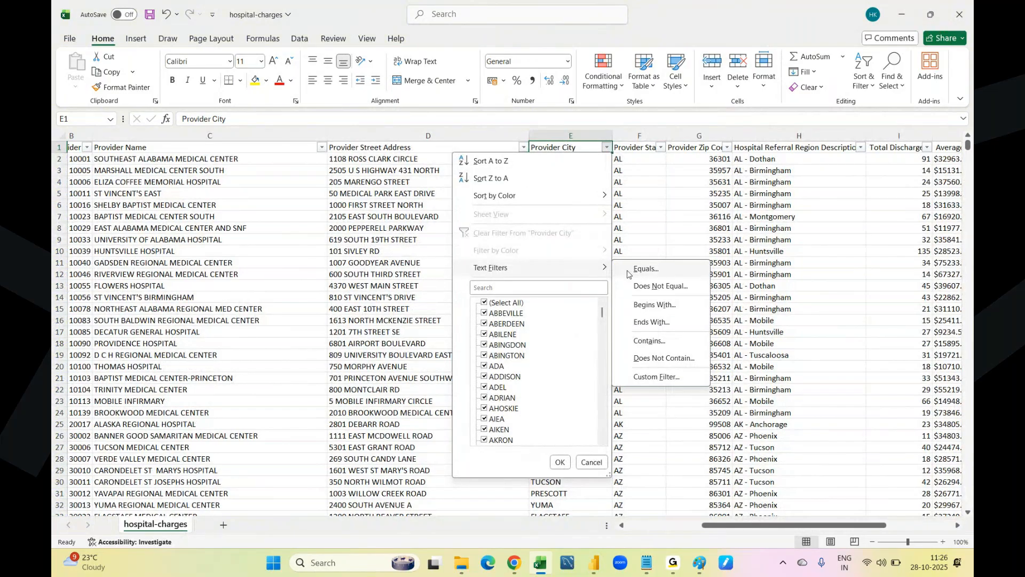
pyautogui.click(627, 274)
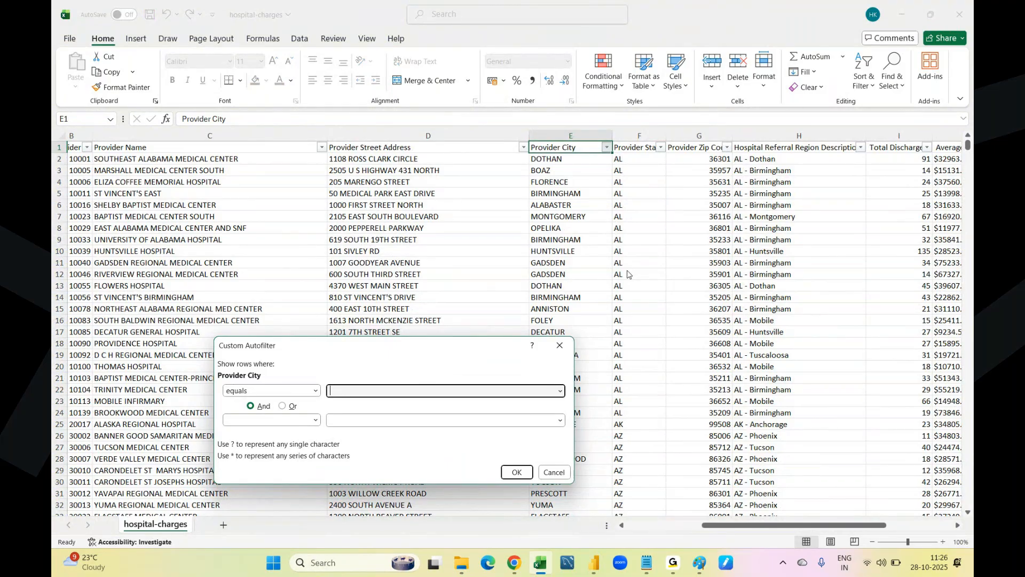
pyautogui.click(311, 391)
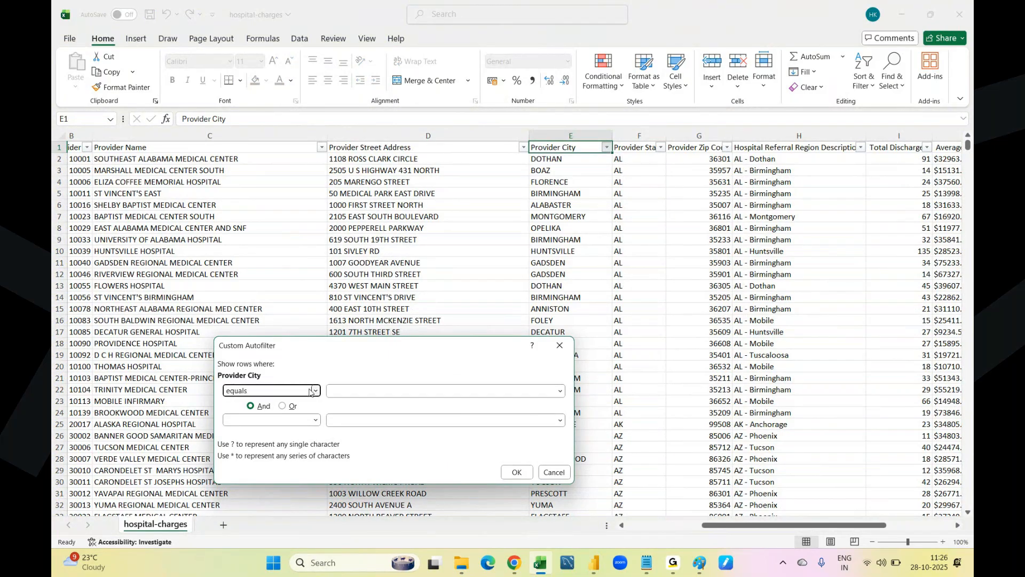
pyautogui.click(312, 391)
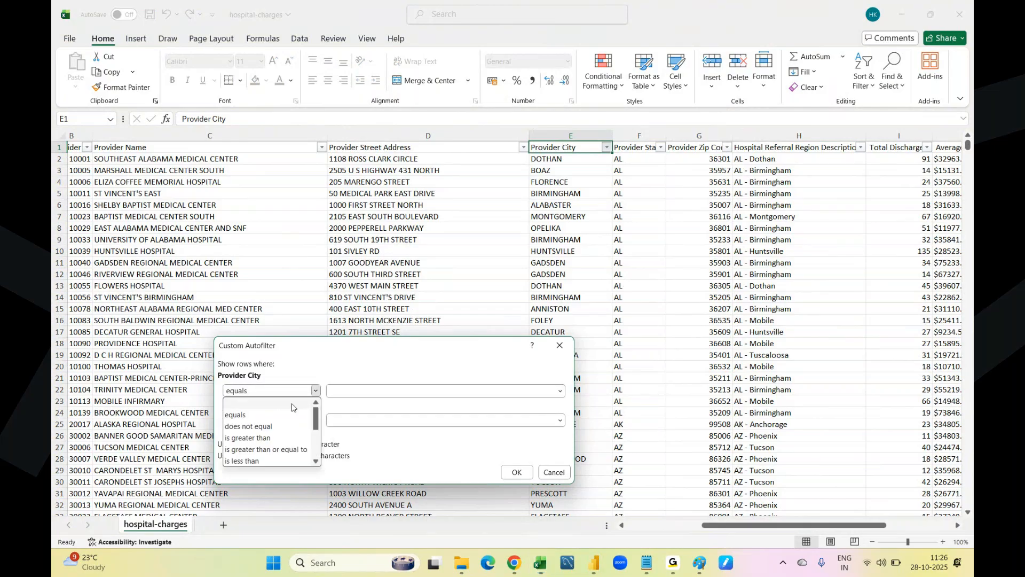
pyautogui.click(264, 427)
pyautogui.click(347, 391)
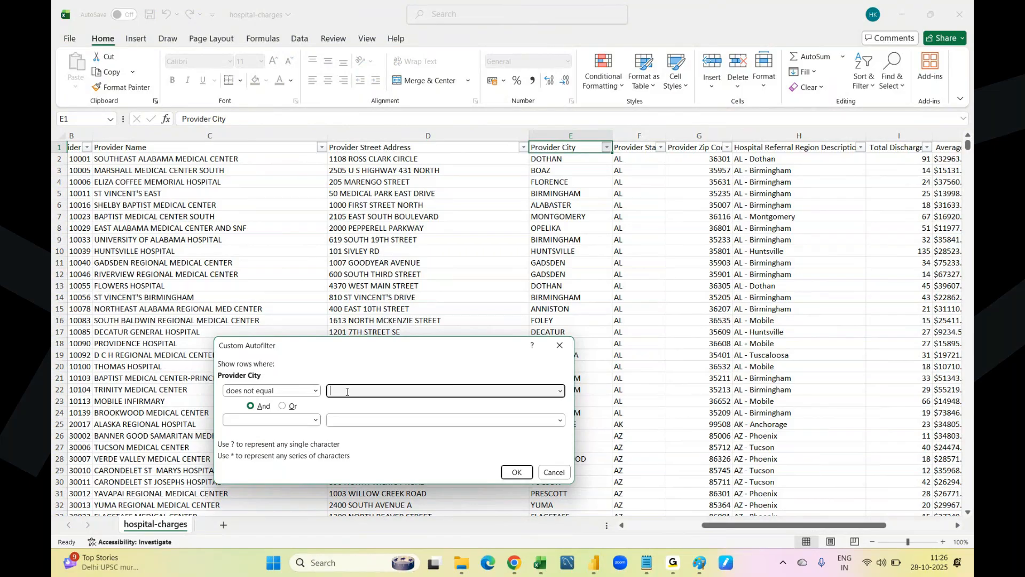
pyautogui.write('New Yp')
pyautogui.press('BackSpace')
pyautogui.write('ork')
pyautogui.click(509, 472)
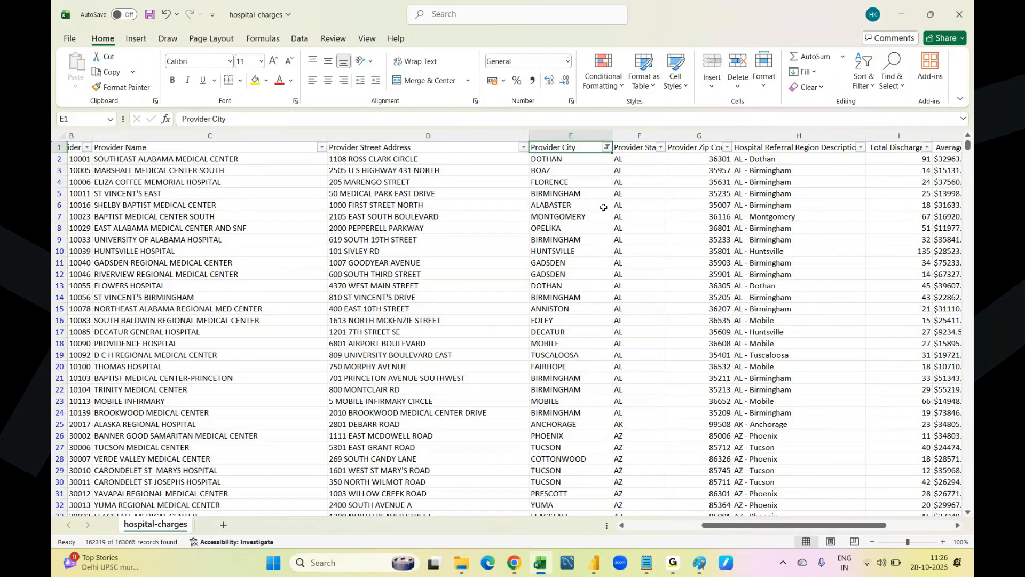
# Step: Clear the "does not equal" filter from Provider City and apply a Begins With text filter with the value "new"
pyautogui.click(608, 148)
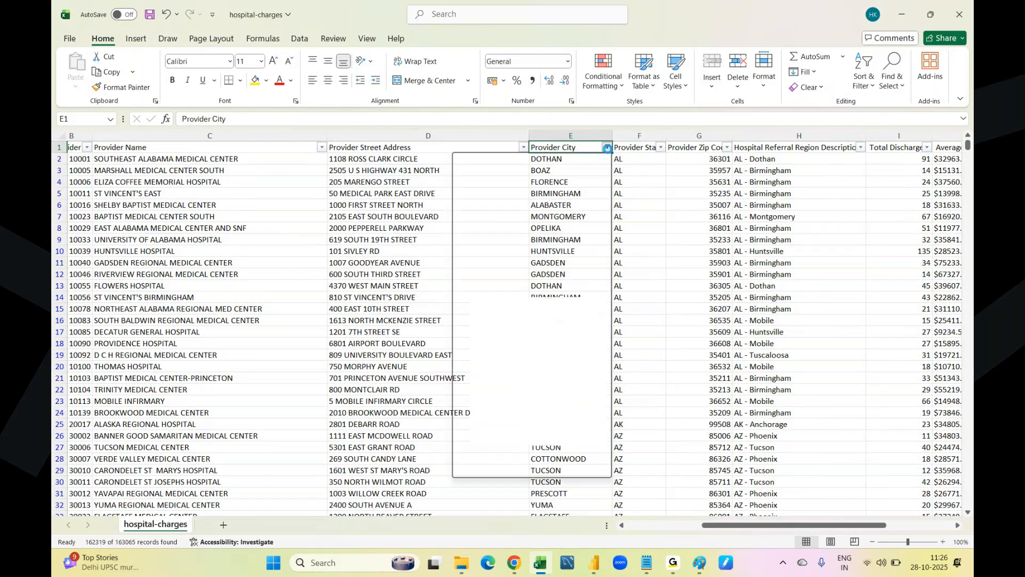
pyautogui.click(607, 148)
pyautogui.click(608, 148)
pyautogui.moveTo(587, 267)
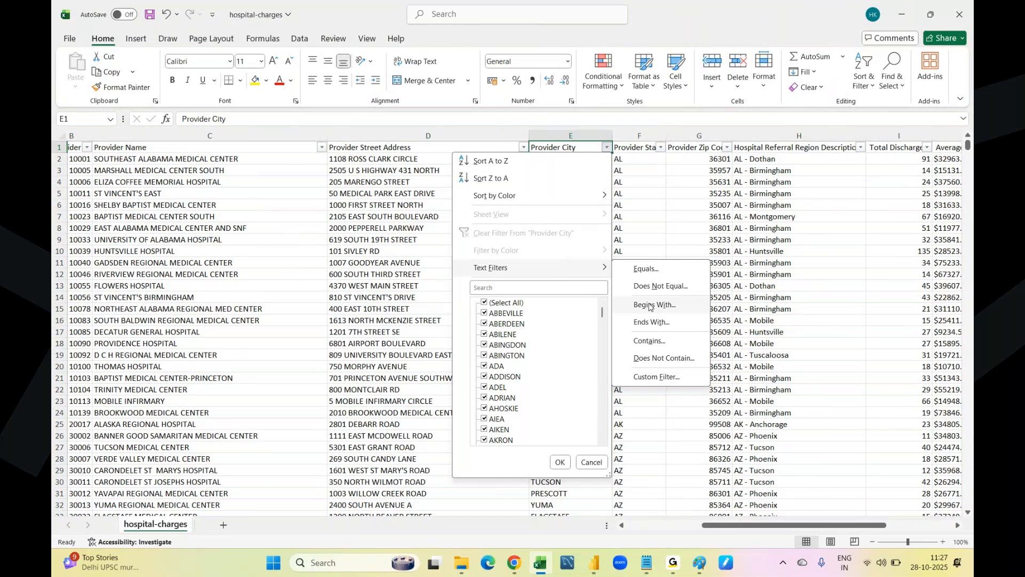
pyautogui.click(650, 306)
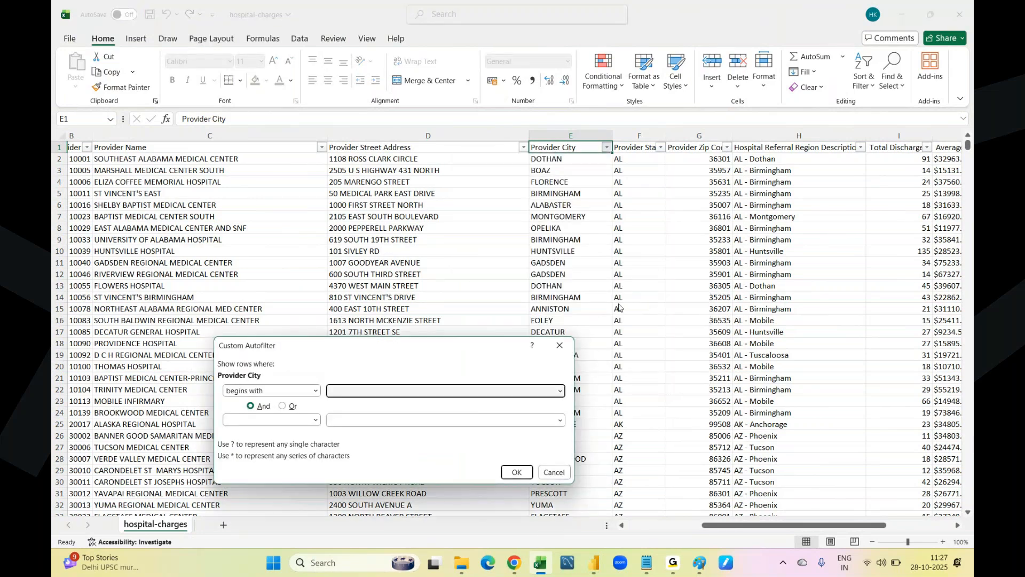
pyautogui.write('new')
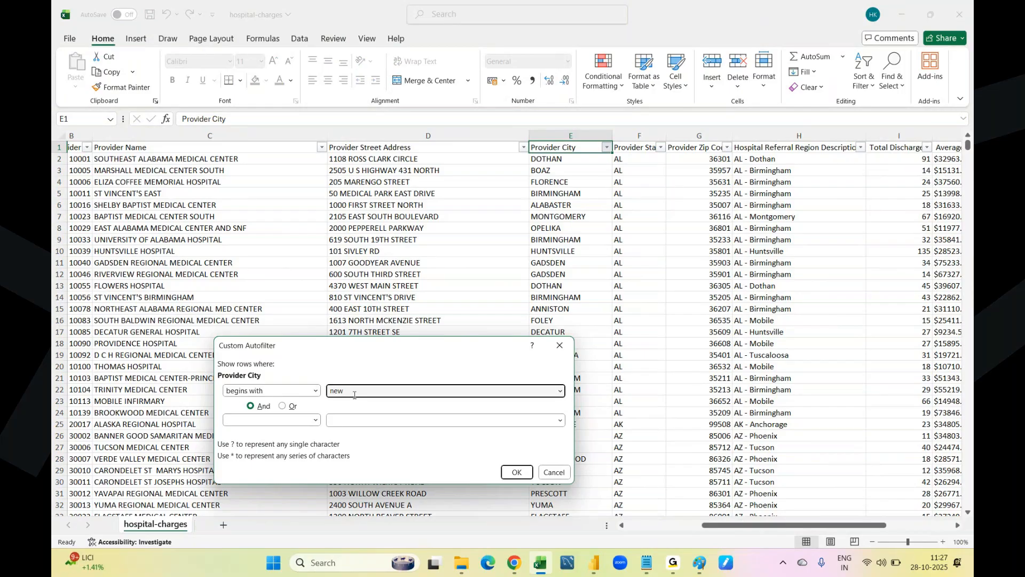
pyautogui.click(509, 472)
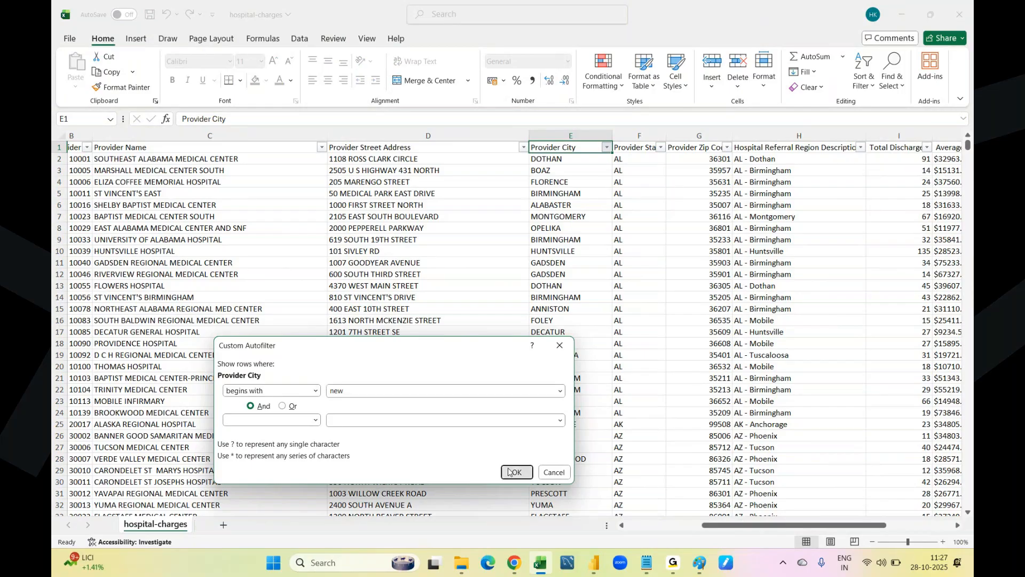
pyautogui.click(509, 471)
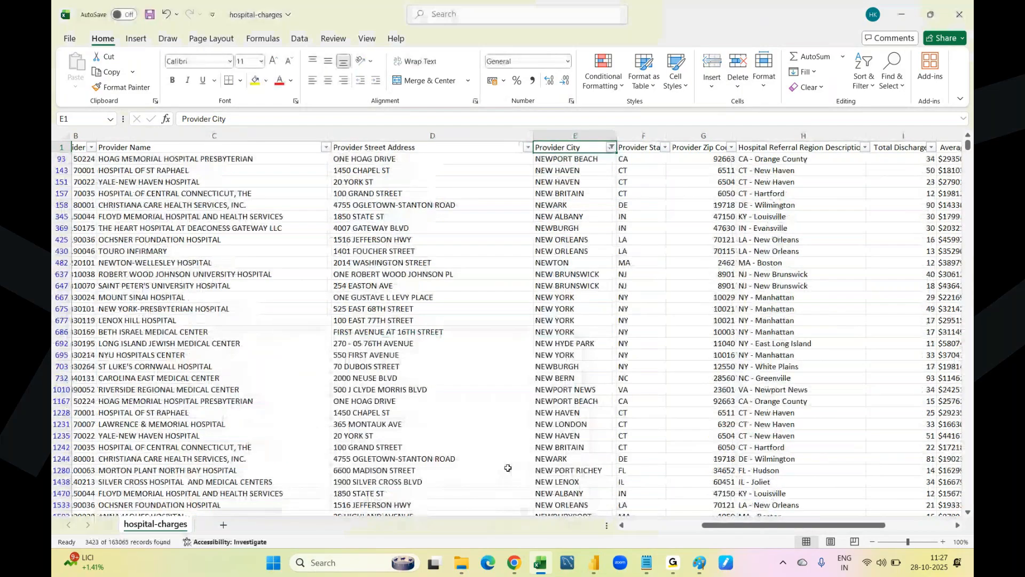
# Step: Review the Provider City entries kept by the Begins With filter, and clear that filter from the column
pyautogui.click(570, 193)
pyautogui.click(559, 261)
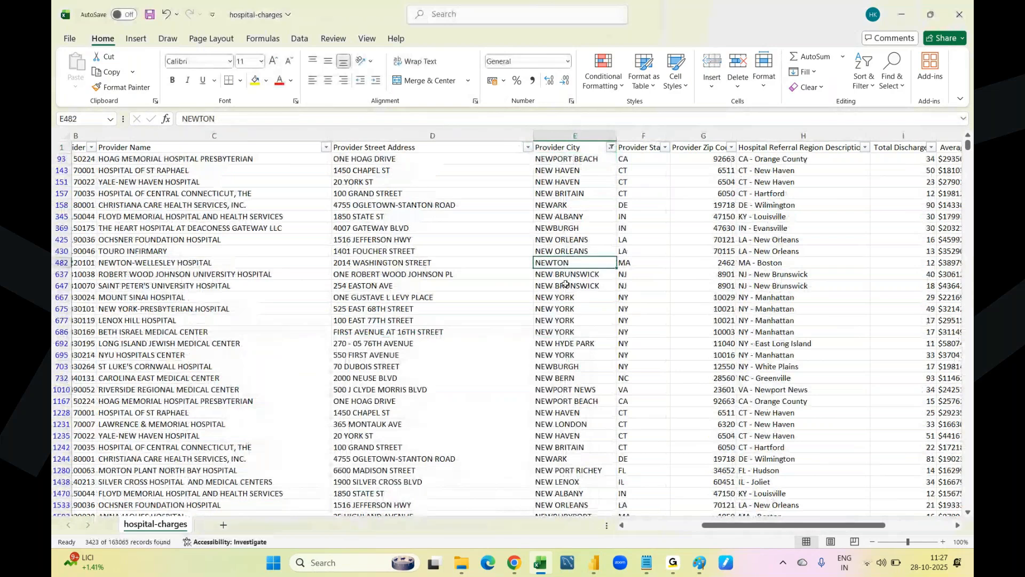
pyautogui.click(565, 297)
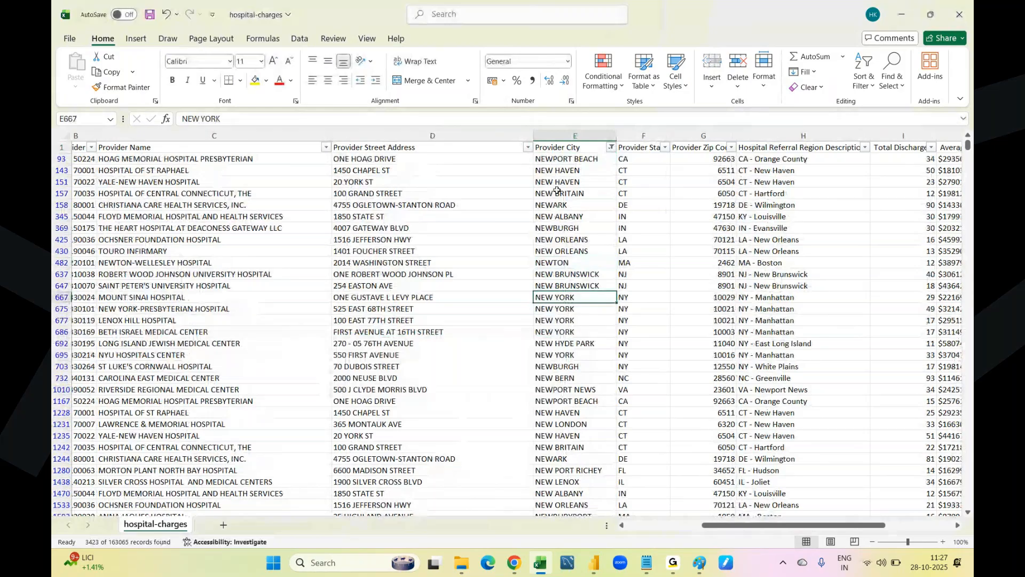
pyautogui.scroll(-15, 579, 240)
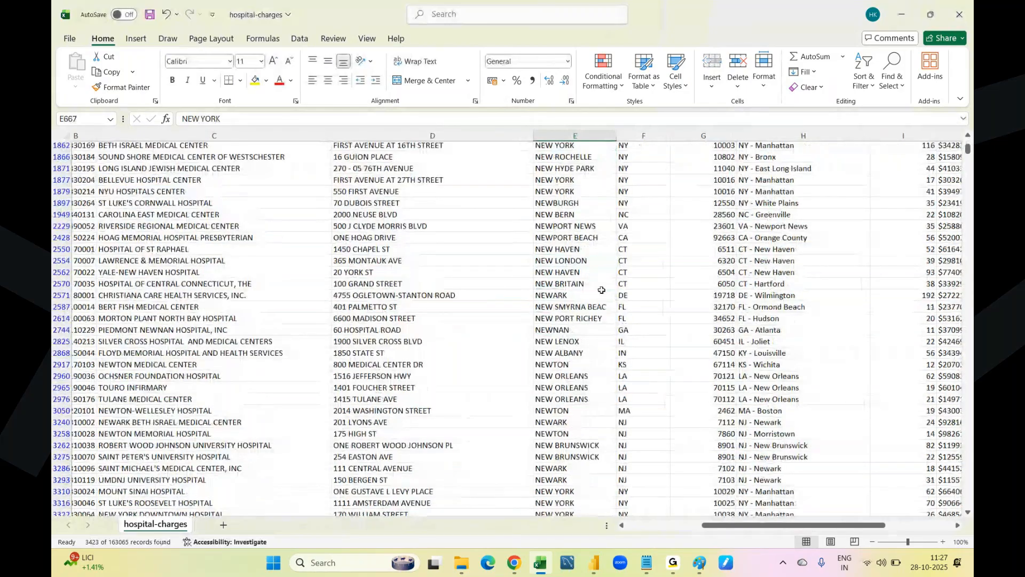
pyautogui.scroll(-10, 602, 290)
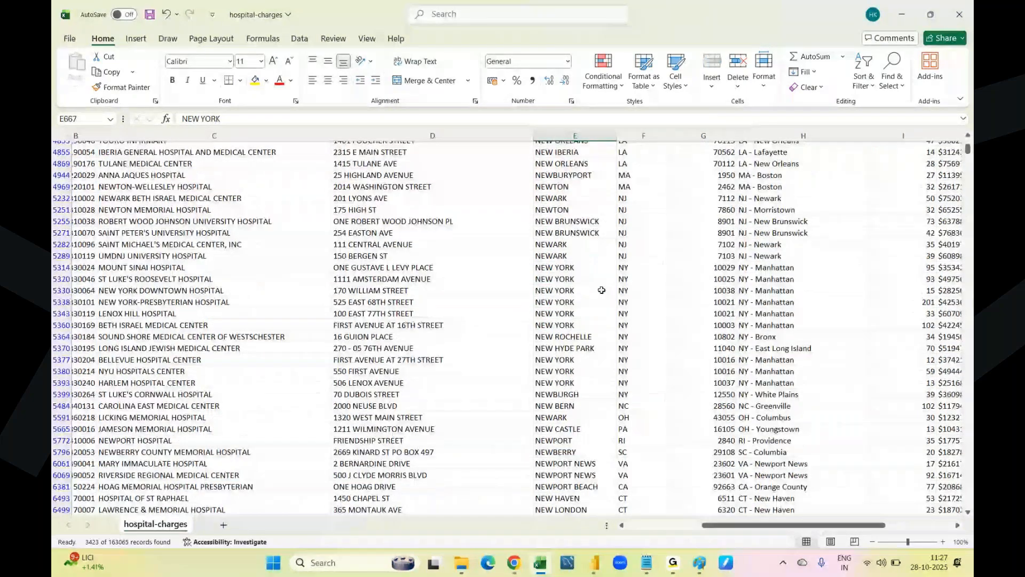
pyautogui.scroll(20, 602, 290)
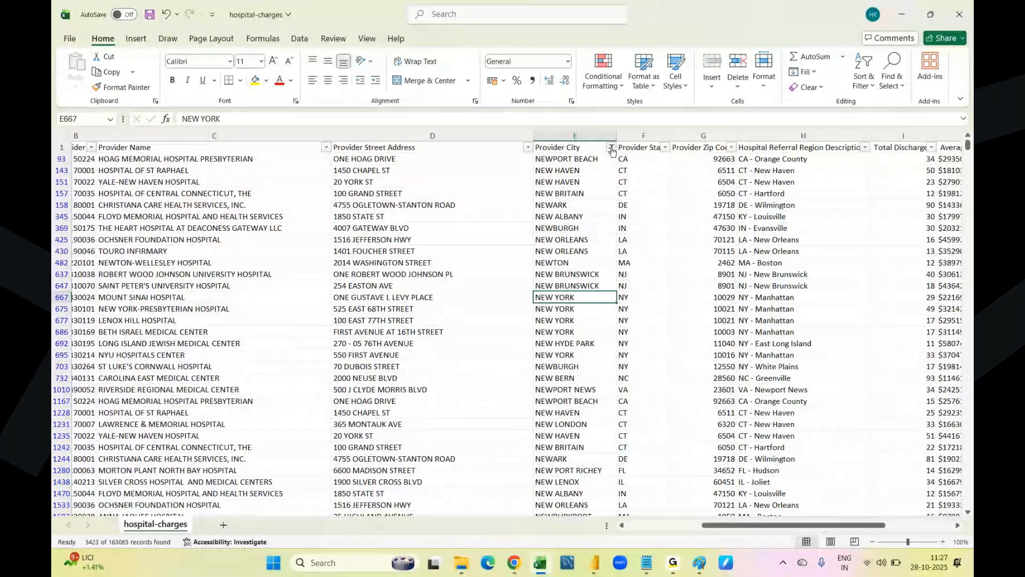
pyautogui.click(612, 148)
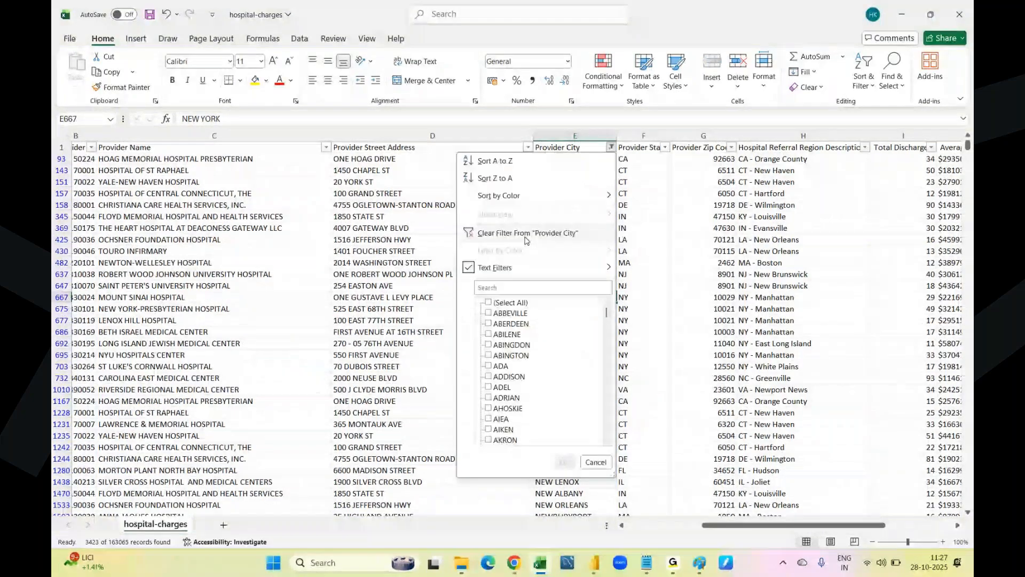
pyautogui.click(526, 235)
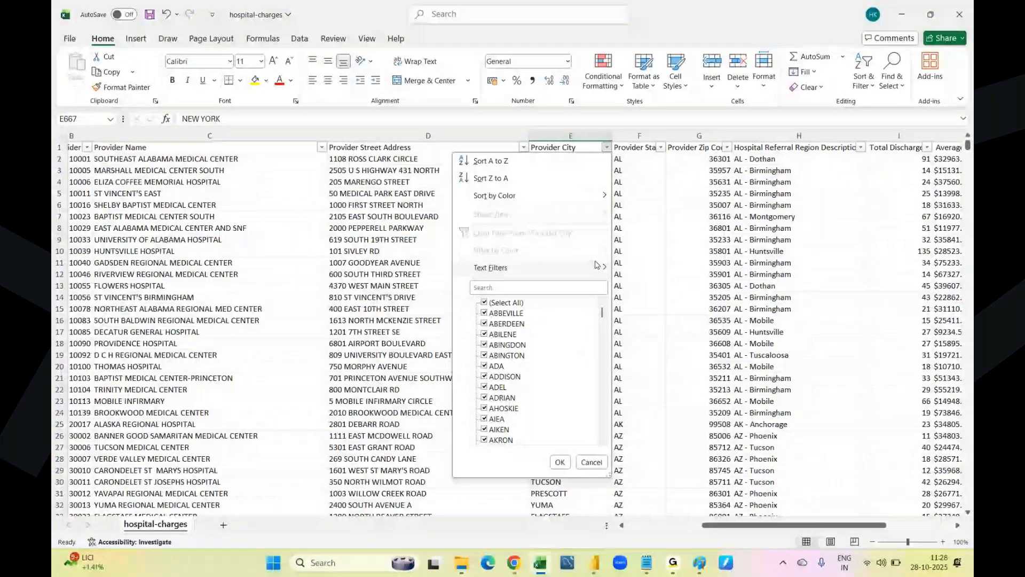
# Step: Apply an Ends With text filter with the value "YORK" to the Provider City column
pyautogui.moveTo(597, 265)
pyautogui.click(647, 324)
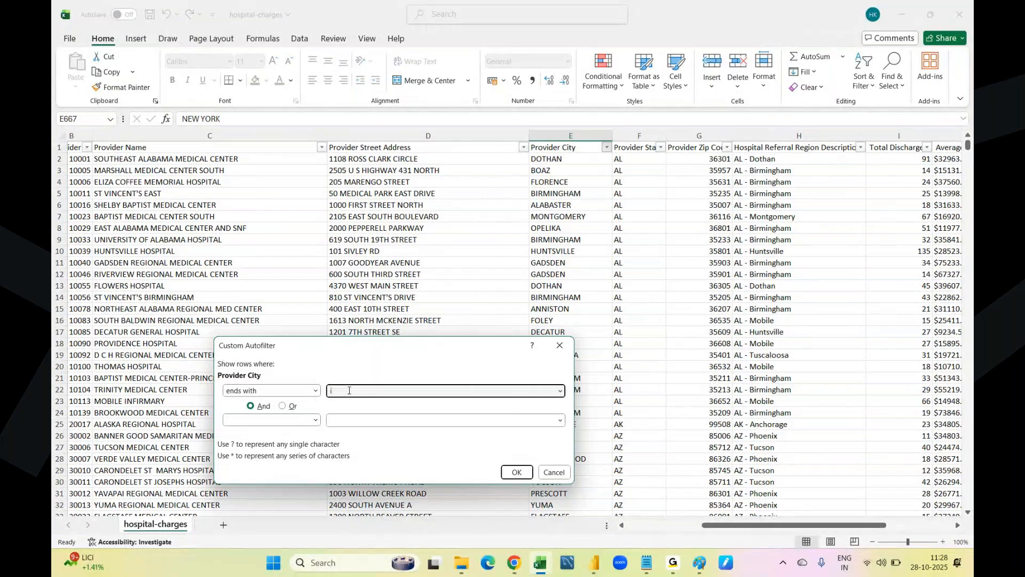
pyautogui.write('york')
pyautogui.click(518, 473)
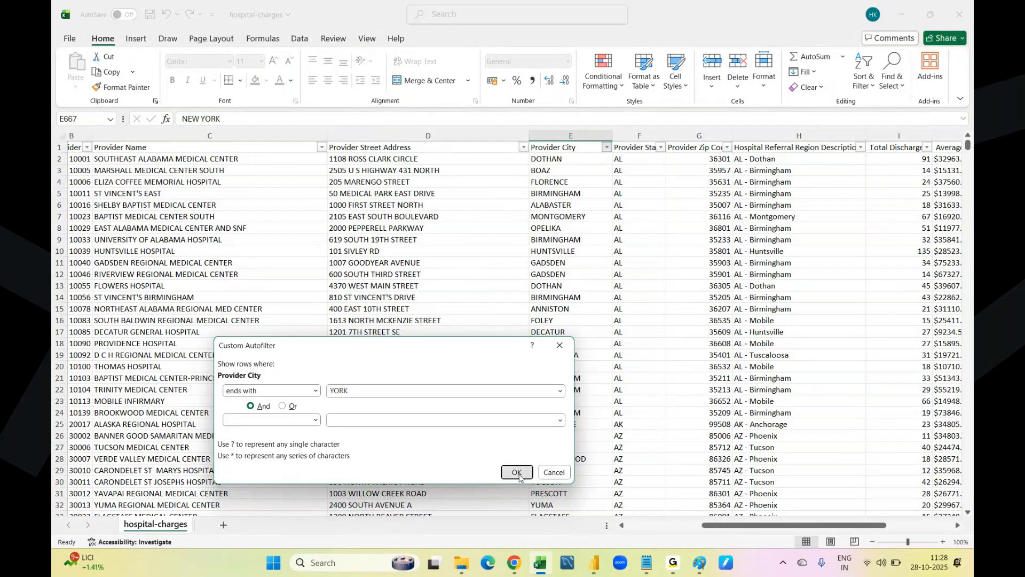
pyautogui.click(518, 473)
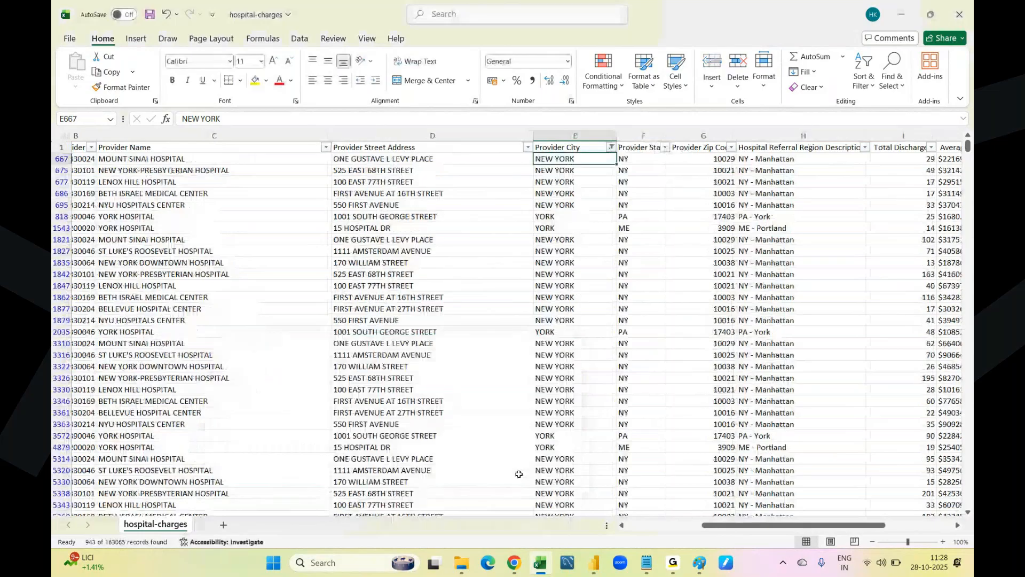
# Step: Check the Provider City entries kept by the Ends With filter, and clear the filter from the column
pyautogui.click(553, 216)
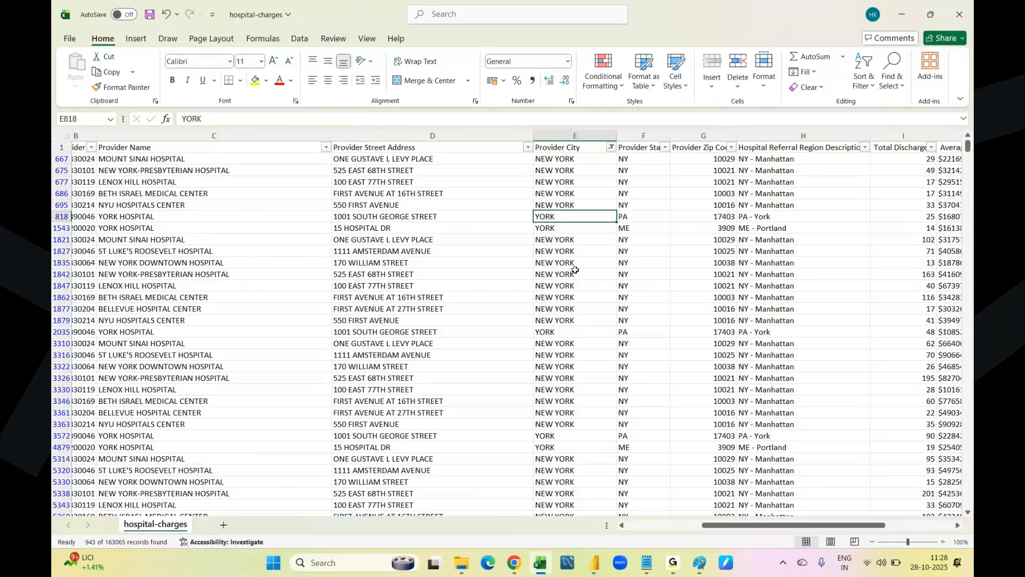
pyautogui.scroll(-3, 575, 269)
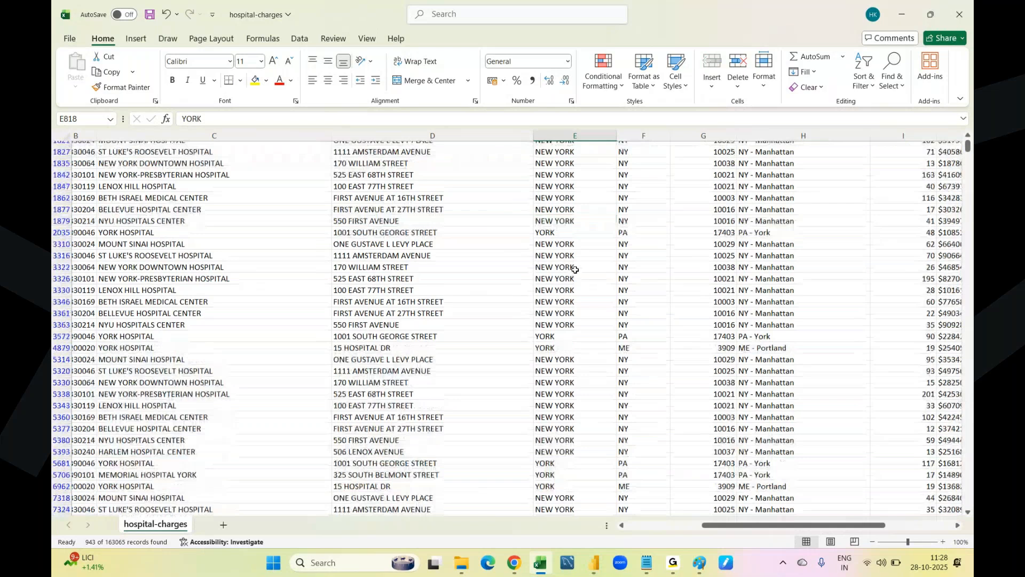
pyautogui.scroll(-6, 576, 269)
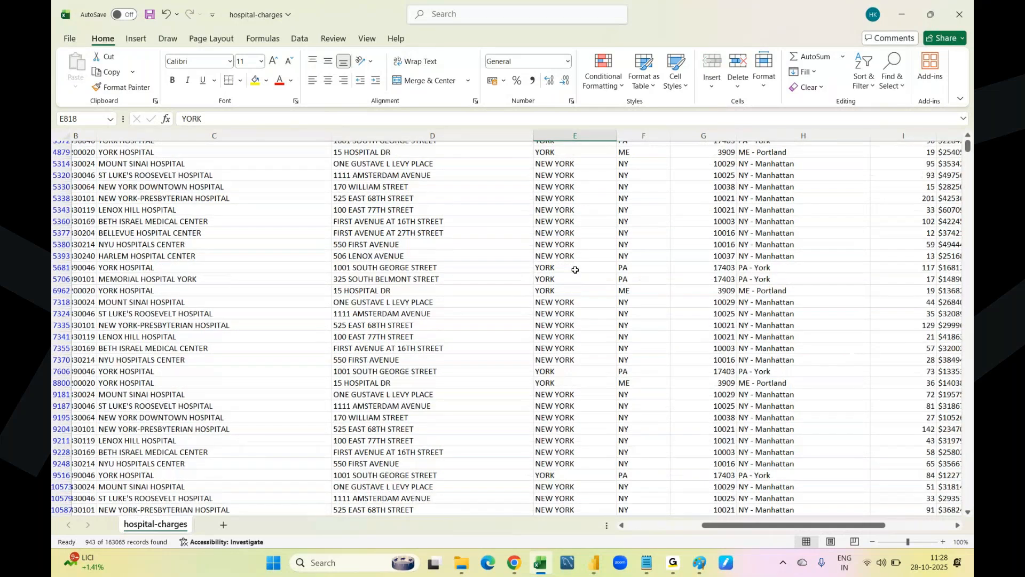
pyautogui.hotkey('ctrl', 'Up')
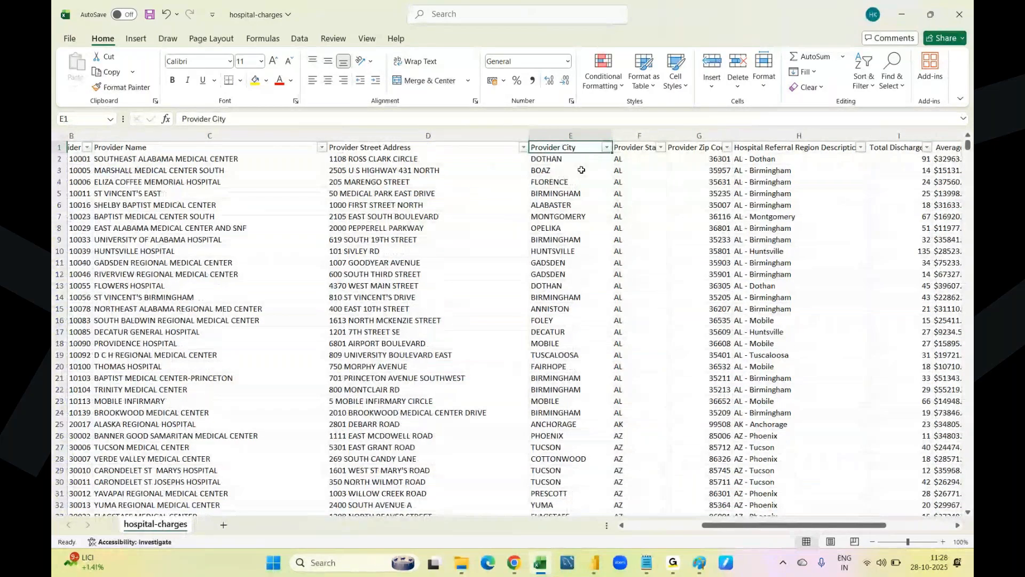
# Step: Apply a Contains text filter with the value "z" to the Provider City column
pyautogui.click(609, 148)
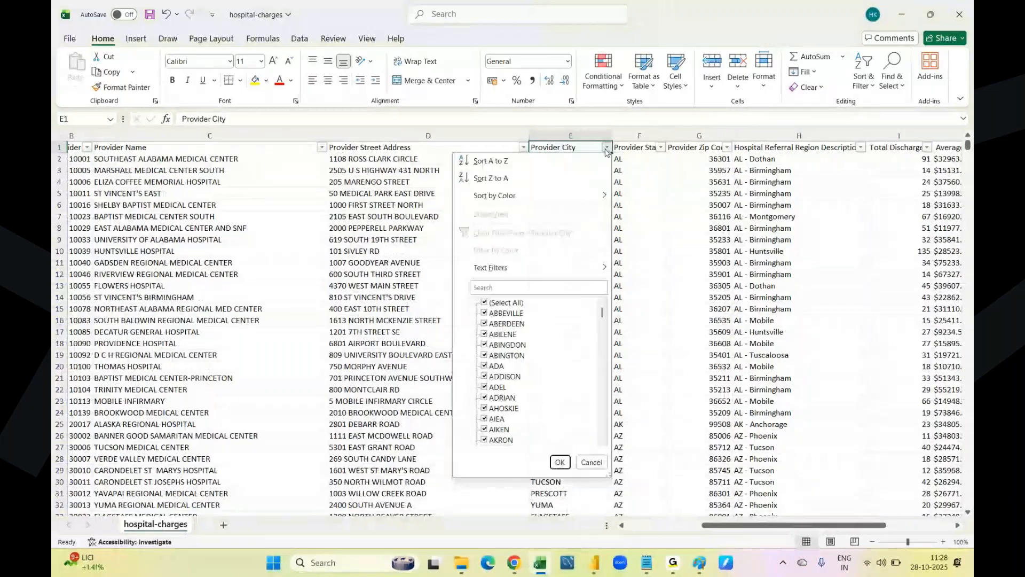
pyautogui.moveTo(595, 268)
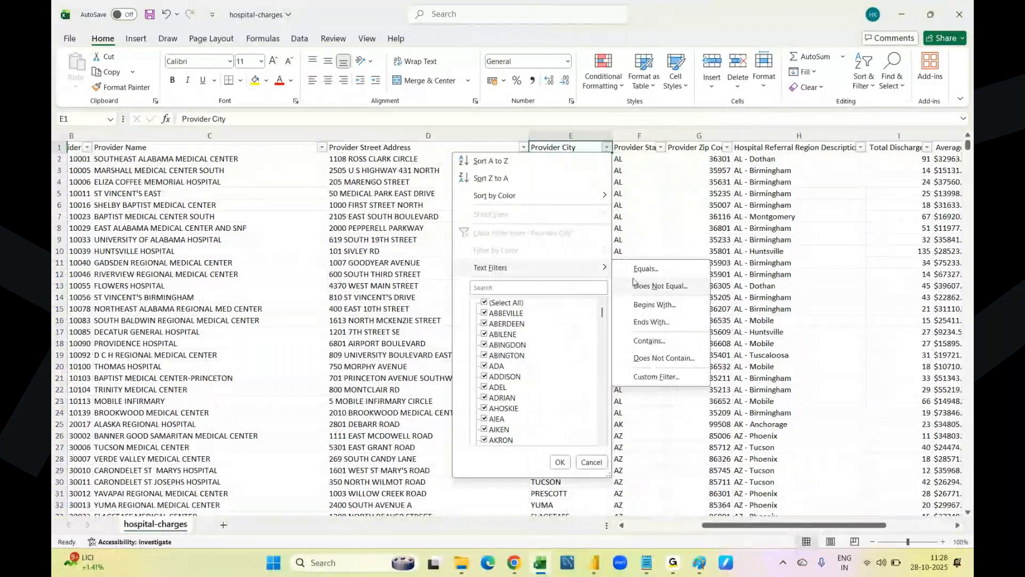
pyautogui.click(649, 341)
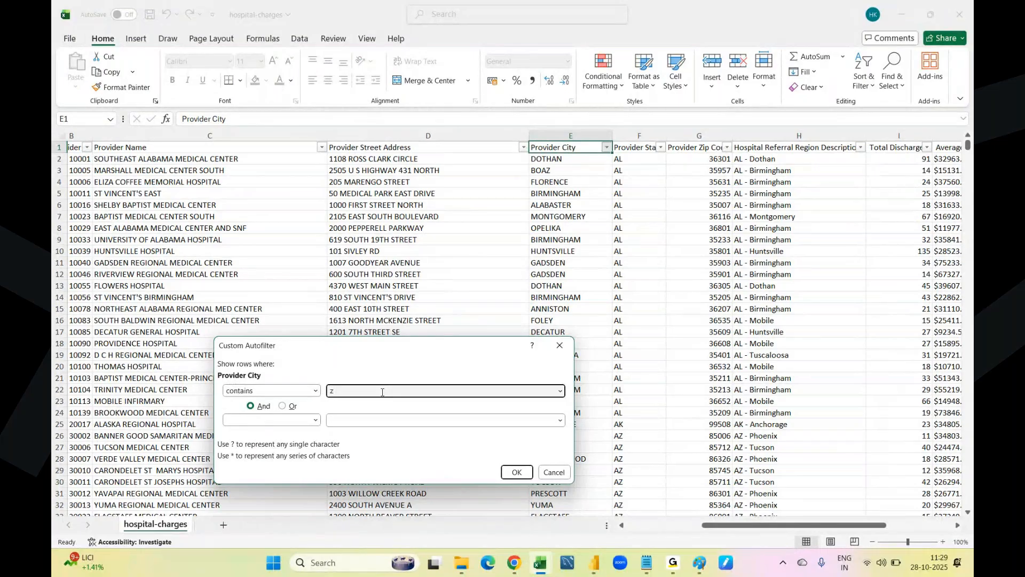
pyautogui.click(515, 472)
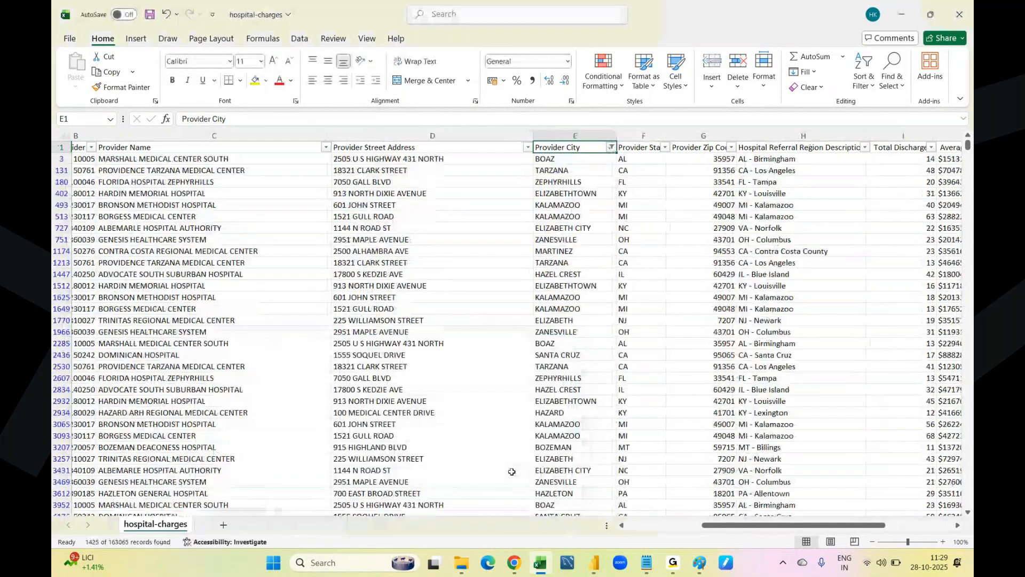
# Step: Inspect the first few Provider City entries kept by the Contains filter, and clear the filter from the column
pyautogui.click(552, 161)
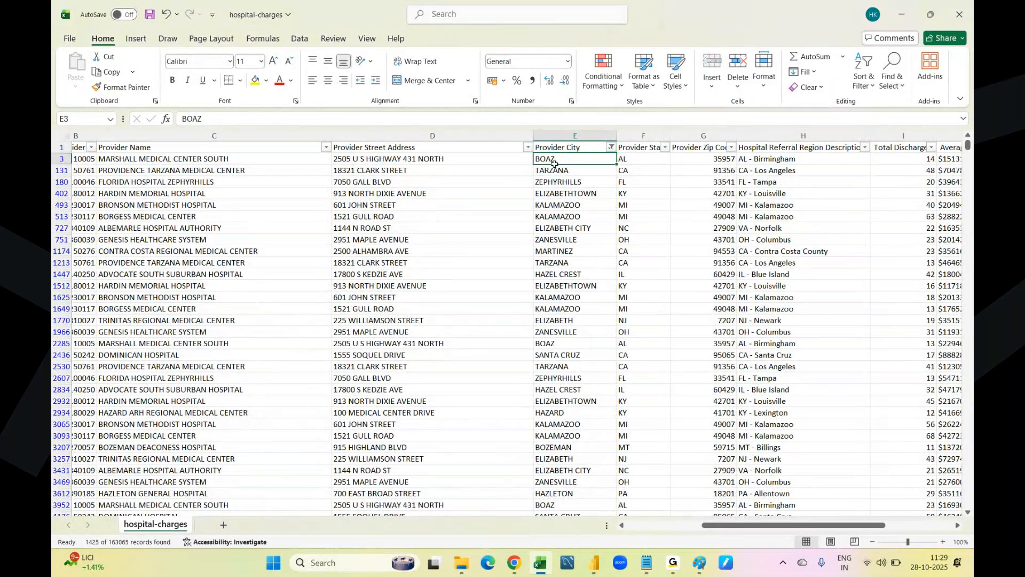
pyautogui.moveTo(554, 164); pyautogui.dragTo(566, 174)
pyautogui.click(566, 174)
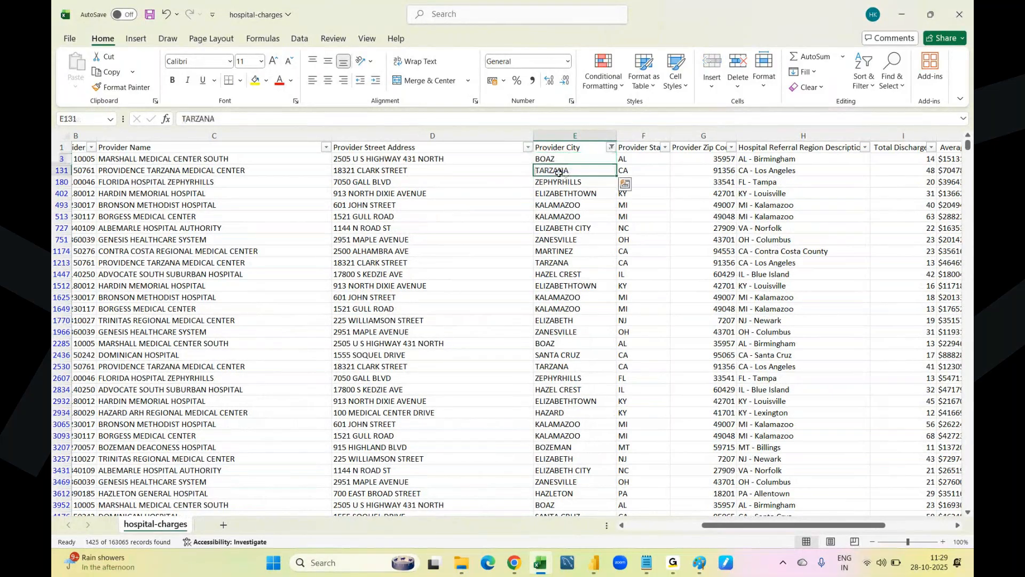
pyautogui.click(547, 185)
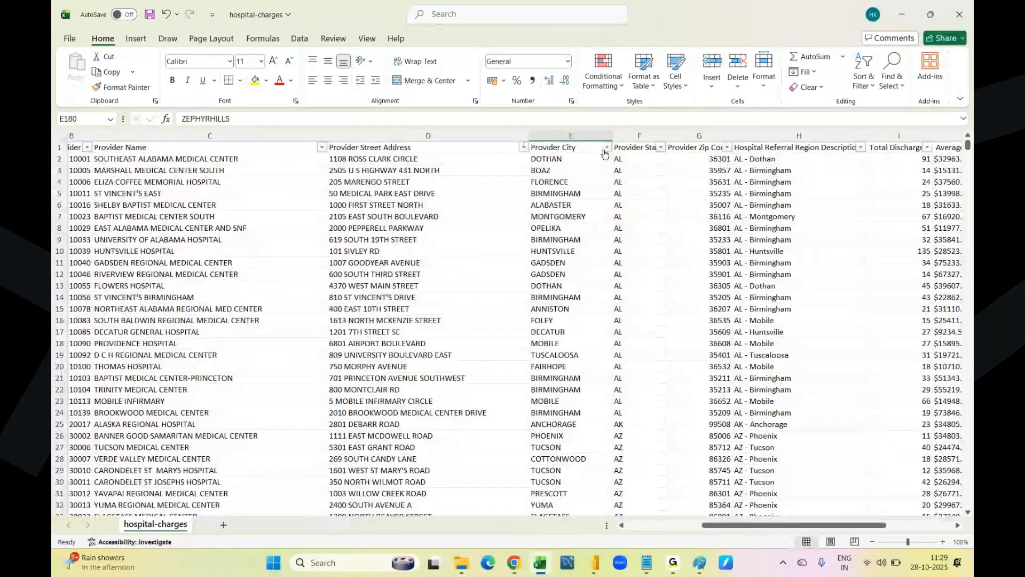
# Step: Apply a Does Not Contain text filter with the value "z" to the Provider City column, and undo the filter
pyautogui.click(606, 148)
pyautogui.moveTo(604, 268)
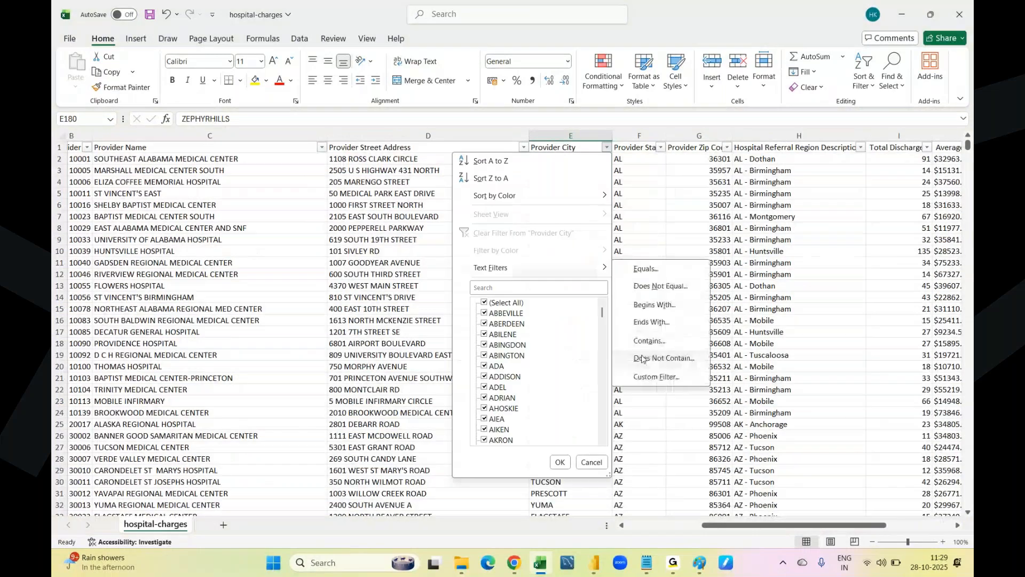
pyautogui.click(642, 359)
pyautogui.write('z')
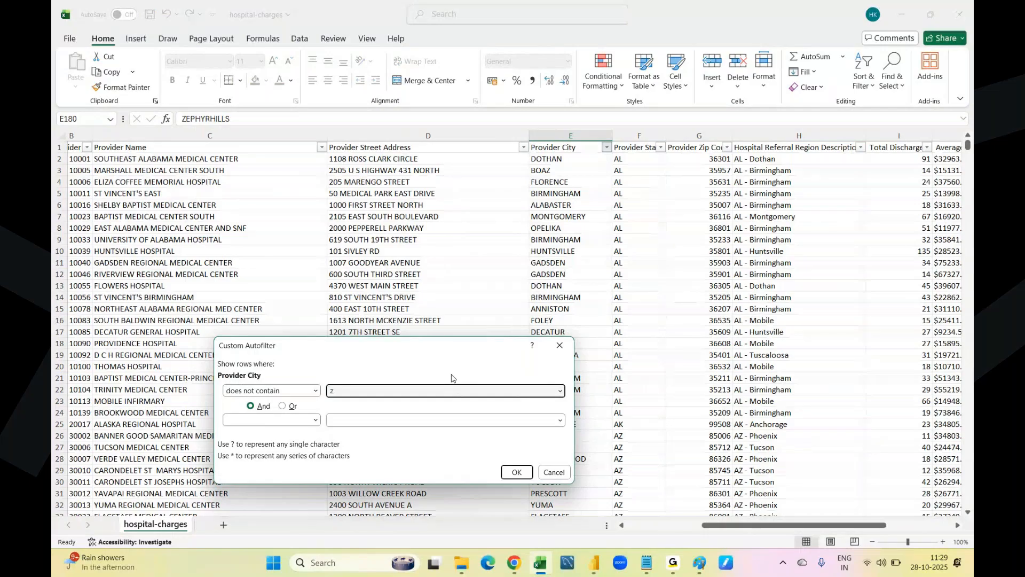
pyautogui.click(511, 473)
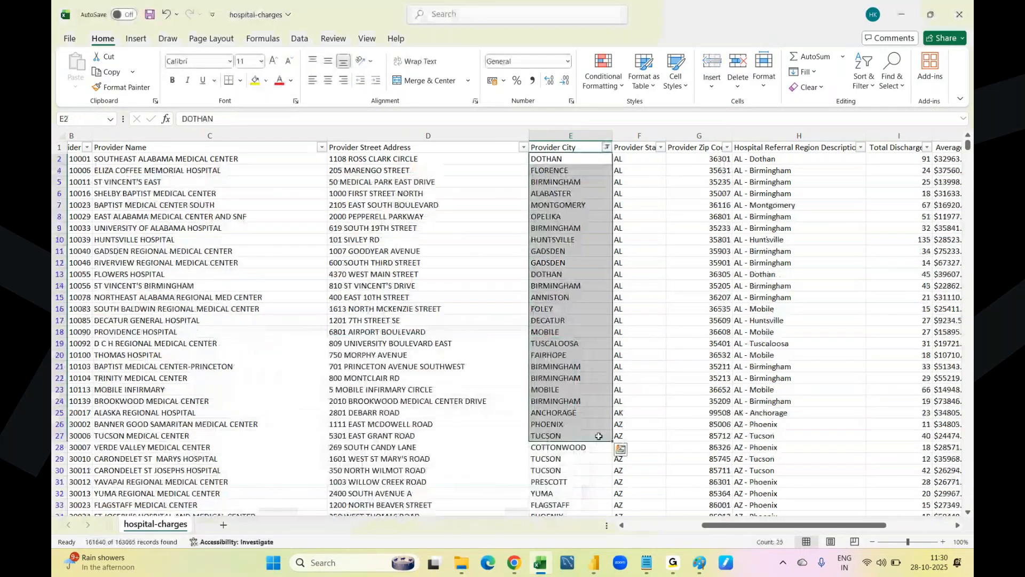
pyautogui.click(574, 287)
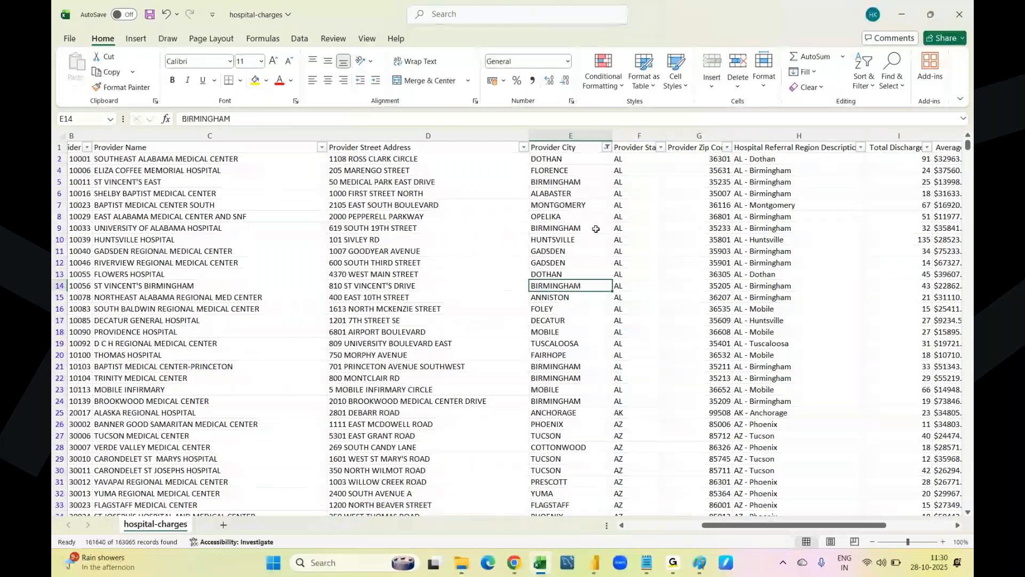
pyautogui.hotkey('ctrl', 'z')
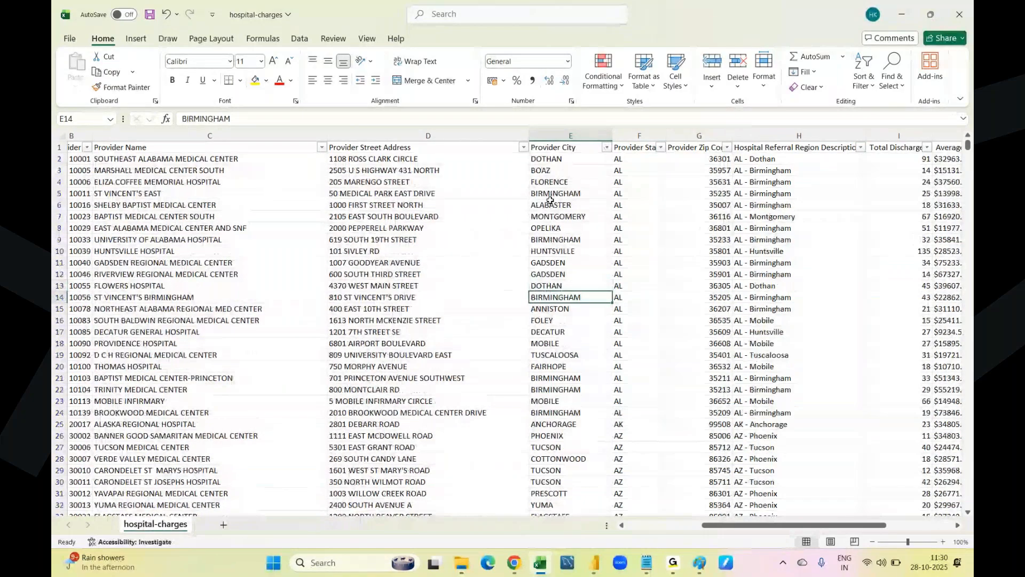
# Step: Review the comparison operators offered by the custom filter for Provider City, and close the filter dialog without applying it
pyautogui.click(607, 147)
pyautogui.moveTo(540, 267)
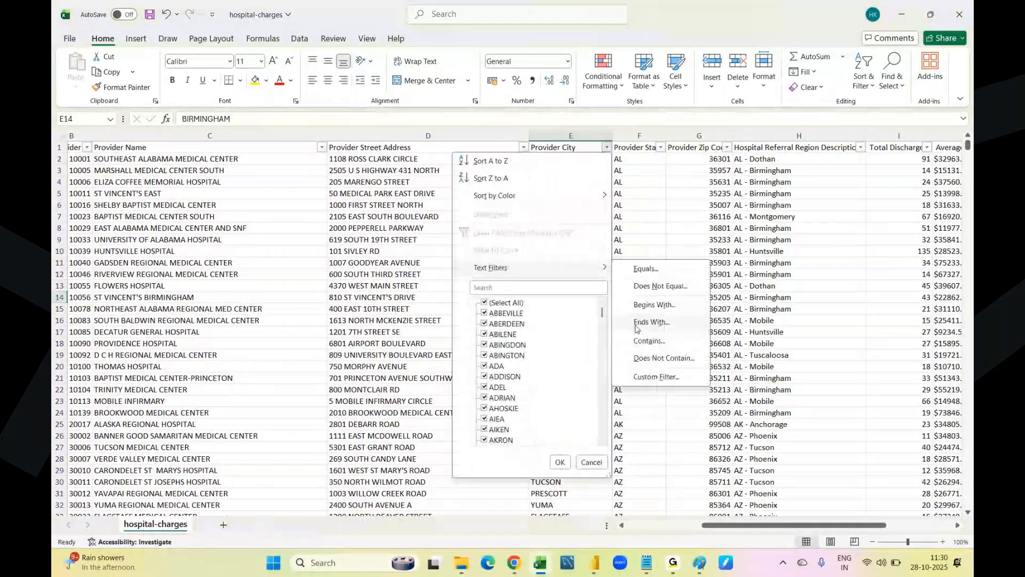
pyautogui.click(646, 377)
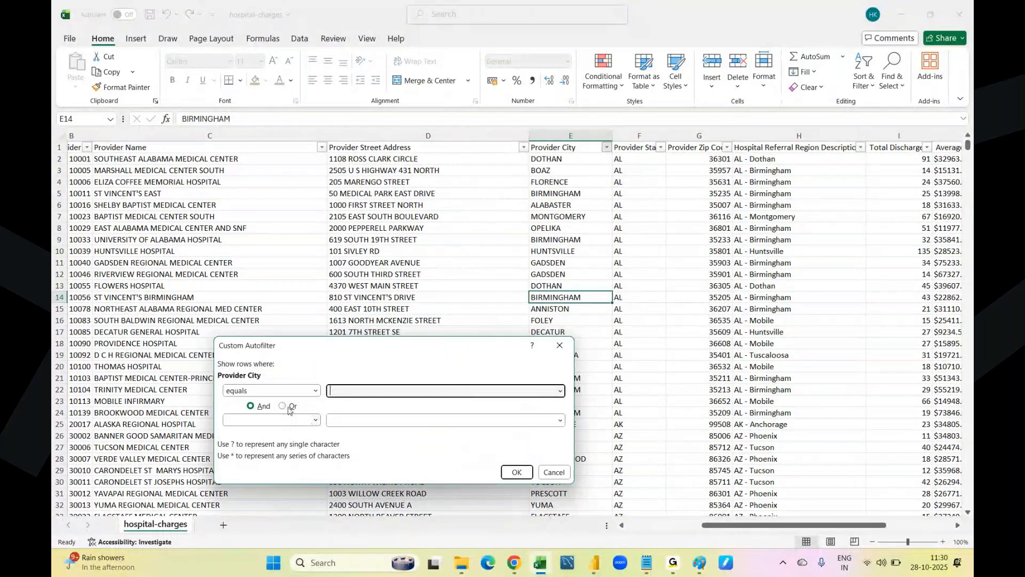
pyautogui.click(315, 393)
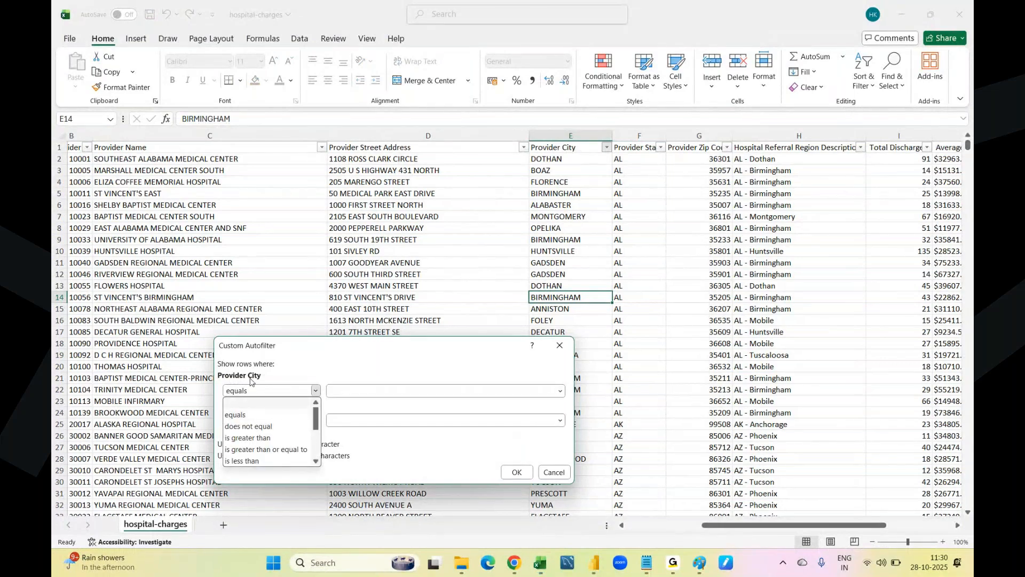
pyautogui.scroll(-2, 260, 438)
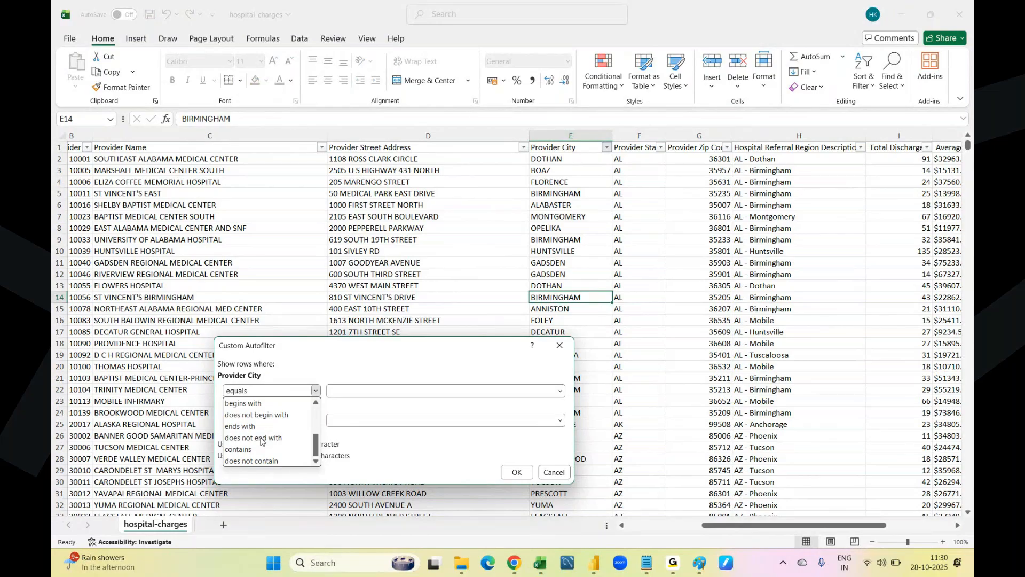
pyautogui.click(391, 381)
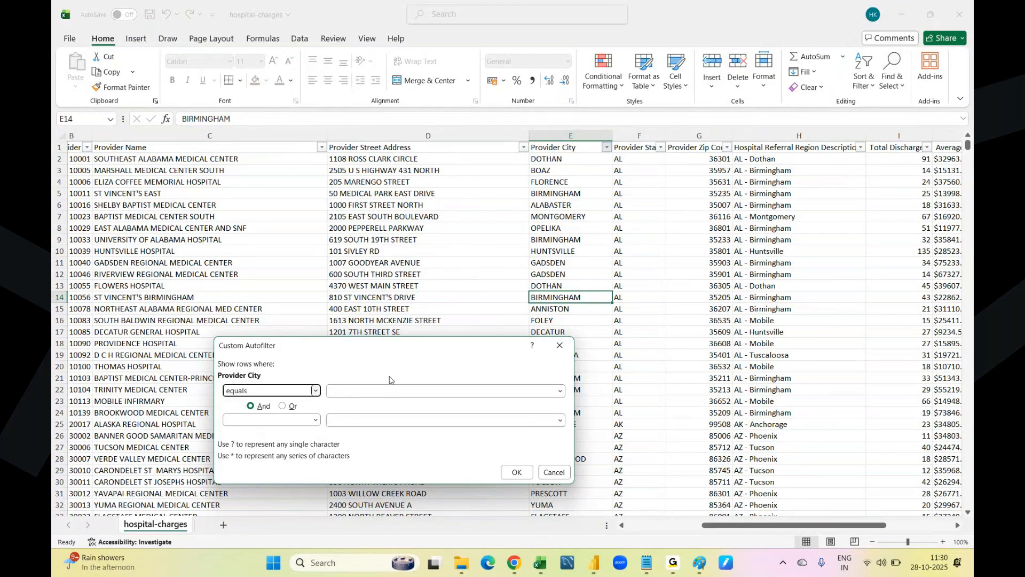
pyautogui.click(560, 346)
pyautogui.click(578, 193)
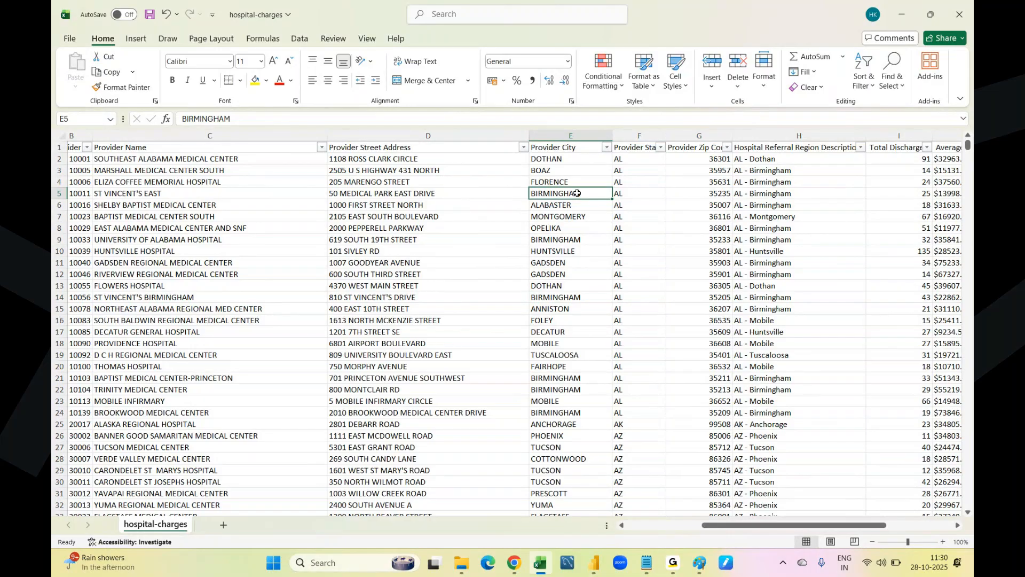
# Step: Deselect all cities in the Provider City filter list and browse through the list of cities
pyautogui.click(607, 147)
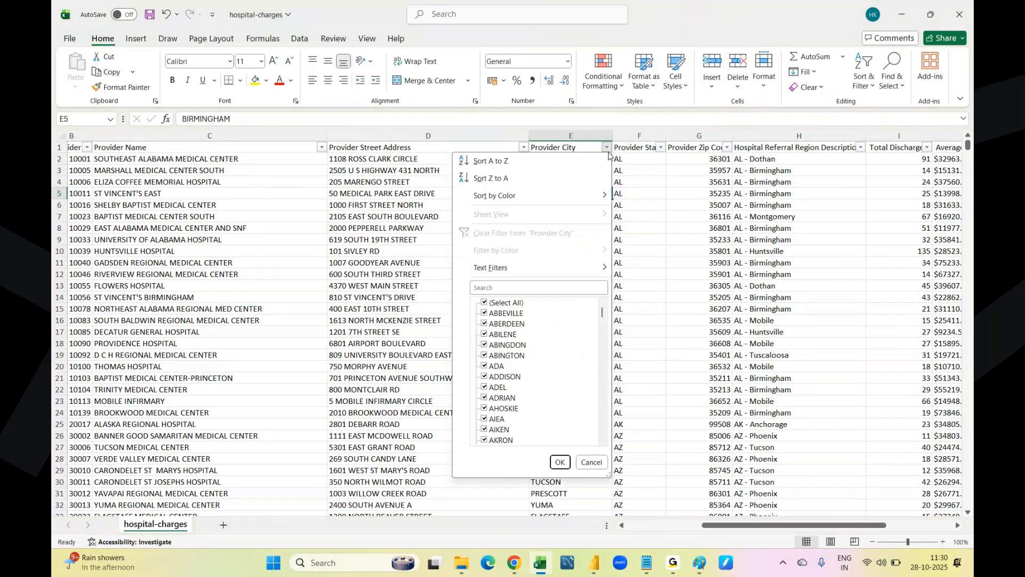
pyautogui.click(485, 304)
pyautogui.press('space')
pyautogui.scroll(-15, 513, 376)
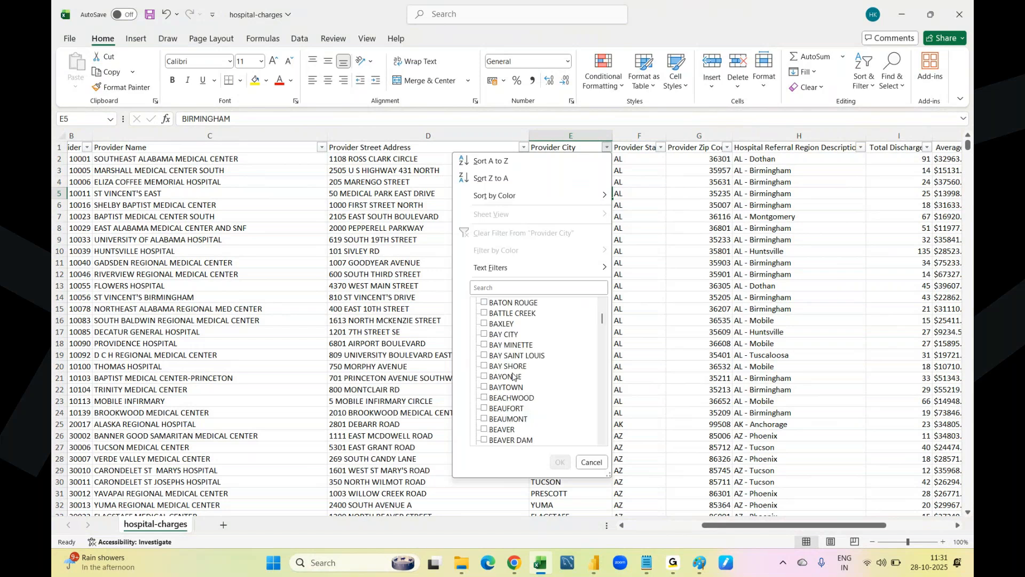
pyautogui.scroll(-20, 513, 376)
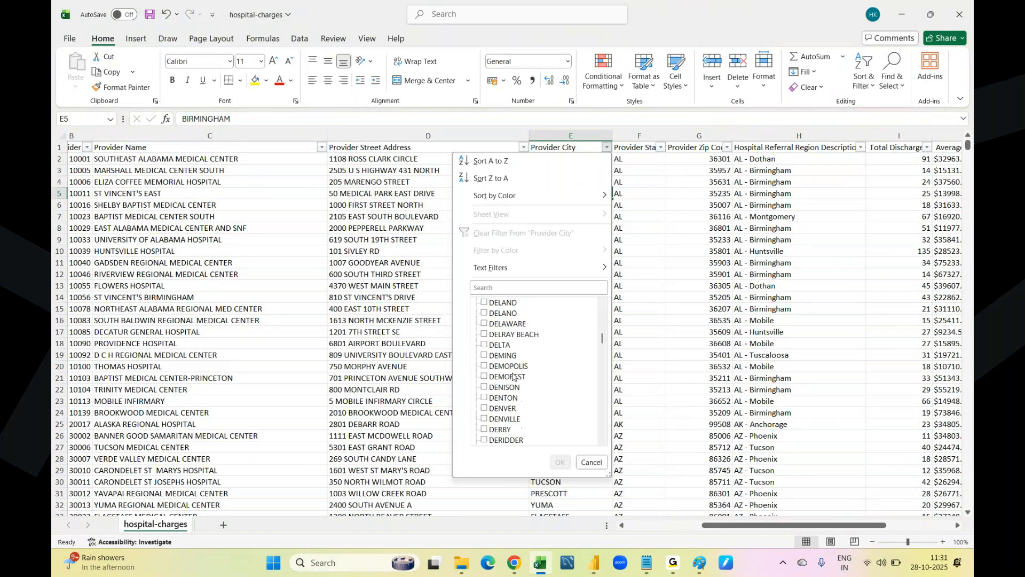
pyautogui.scroll(-10, 512, 376)
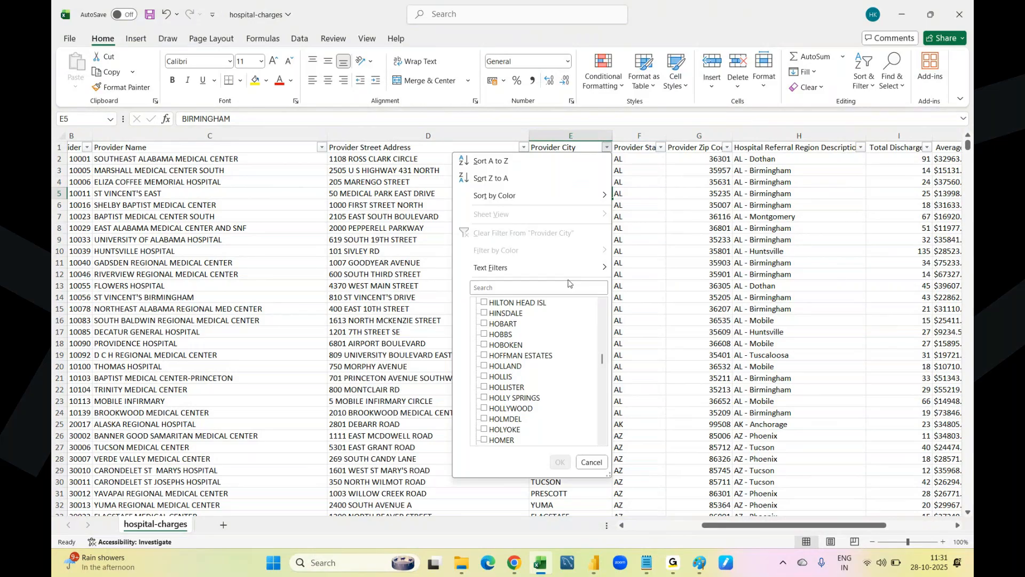
# Step: Start an Equals text filter on the Provider City column with "New York" as the first condition's value
pyautogui.moveTo(559, 273)
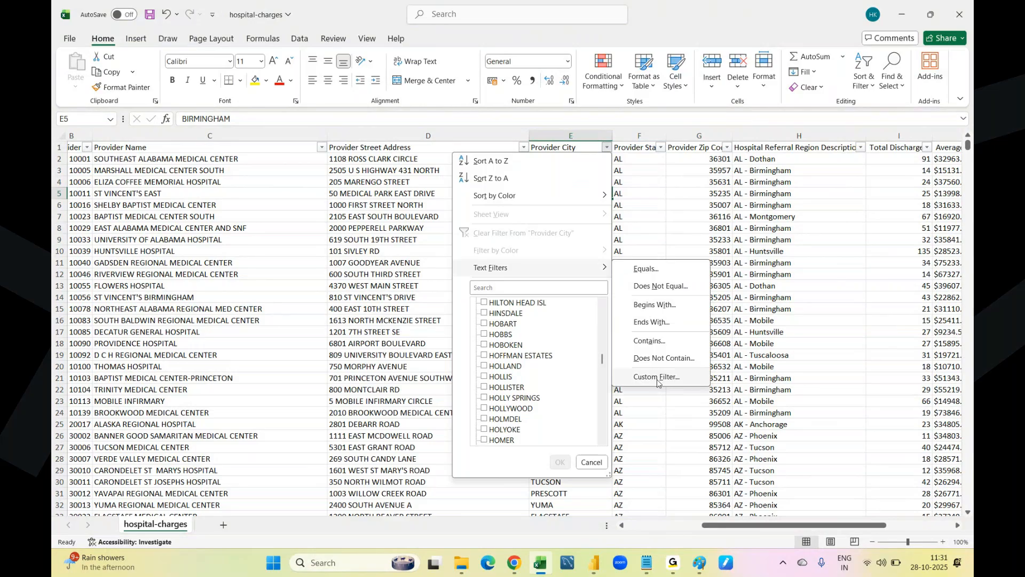
pyautogui.click(647, 270)
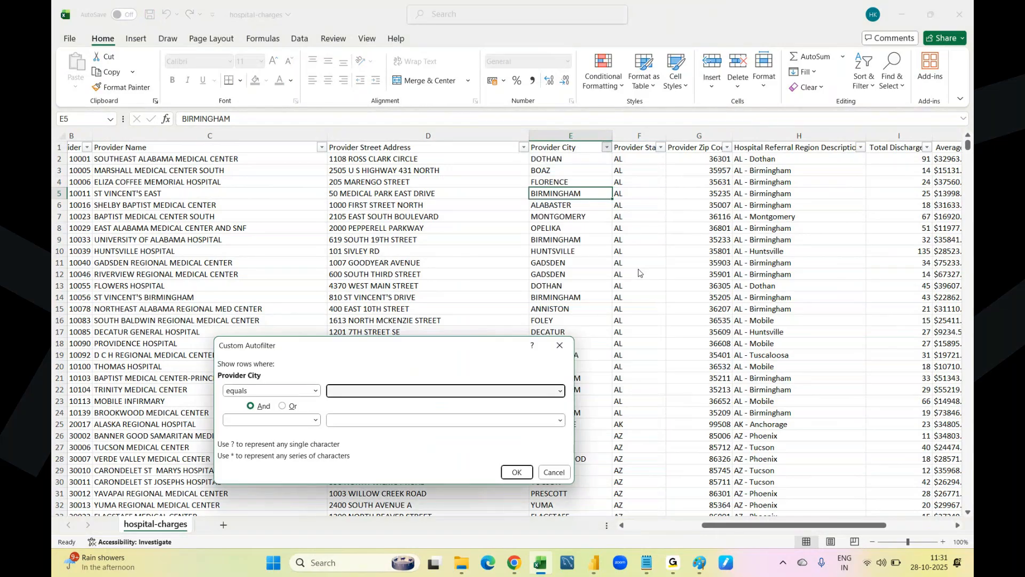
pyautogui.write('New York')
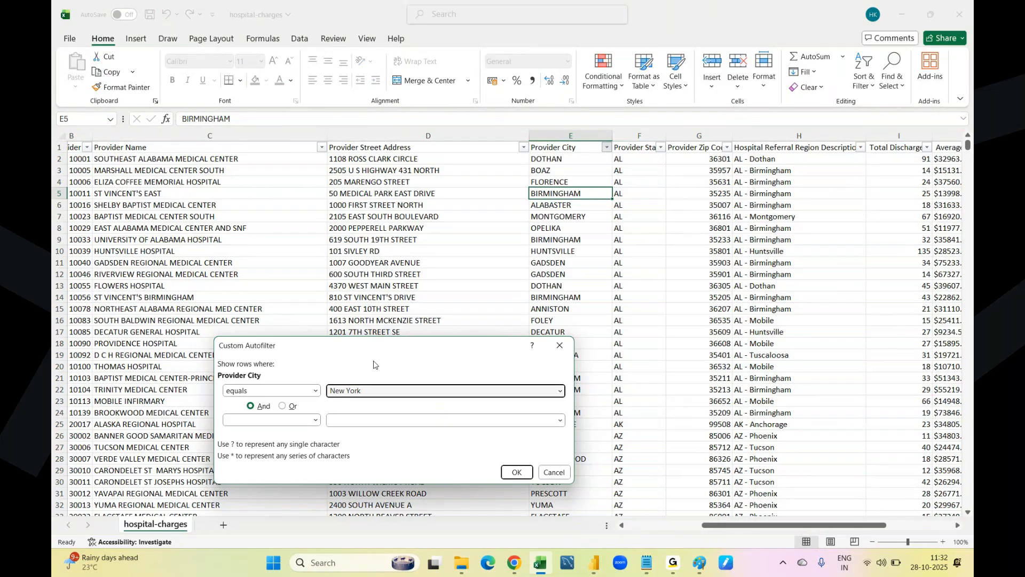
# Step: Add a second condition, joined with And, where Provider City equals LOS ANGELES, and apply the custom filter
pyautogui.click(315, 420)
pyautogui.click(247, 444)
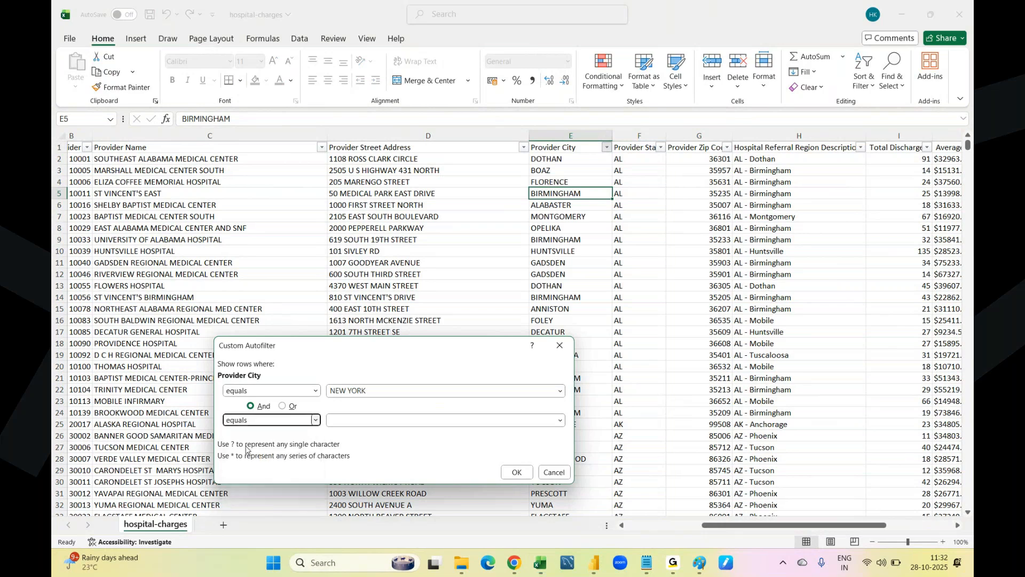
pyautogui.click(344, 426)
pyautogui.write('Los ')
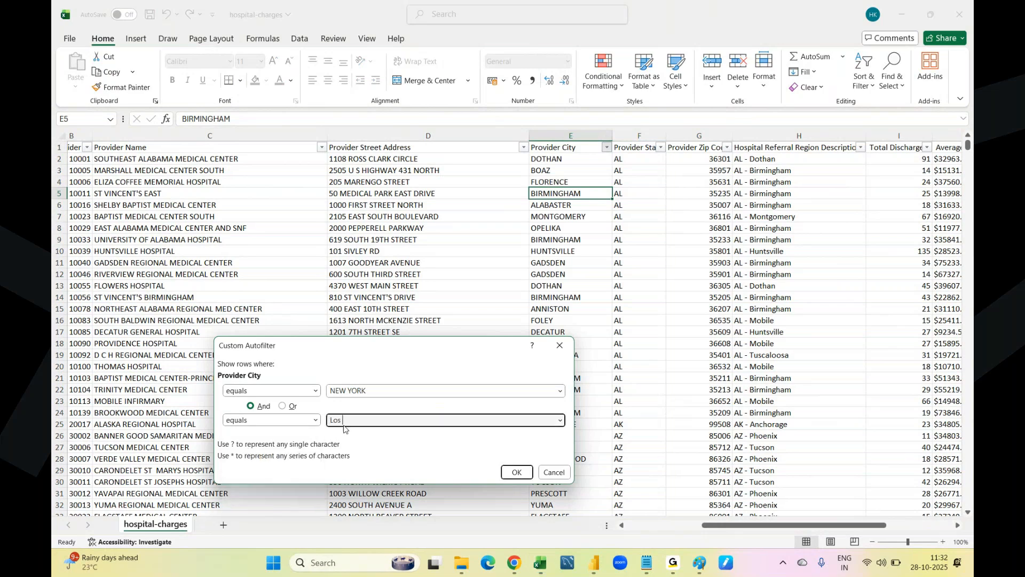
pyautogui.write('Angeles')
pyautogui.click(560, 420)
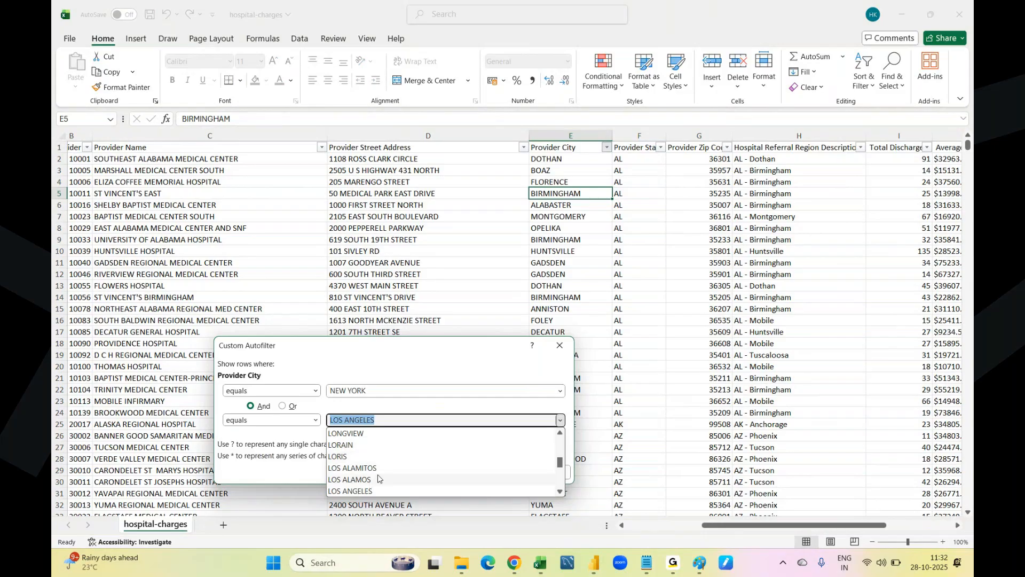
pyautogui.click(355, 492)
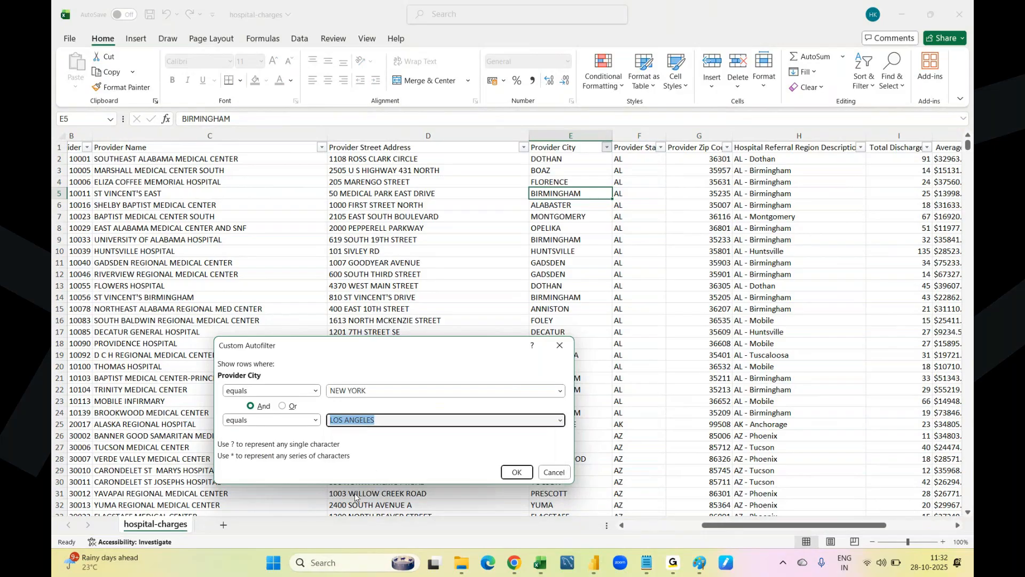
pyautogui.click(390, 423)
pyautogui.click(516, 472)
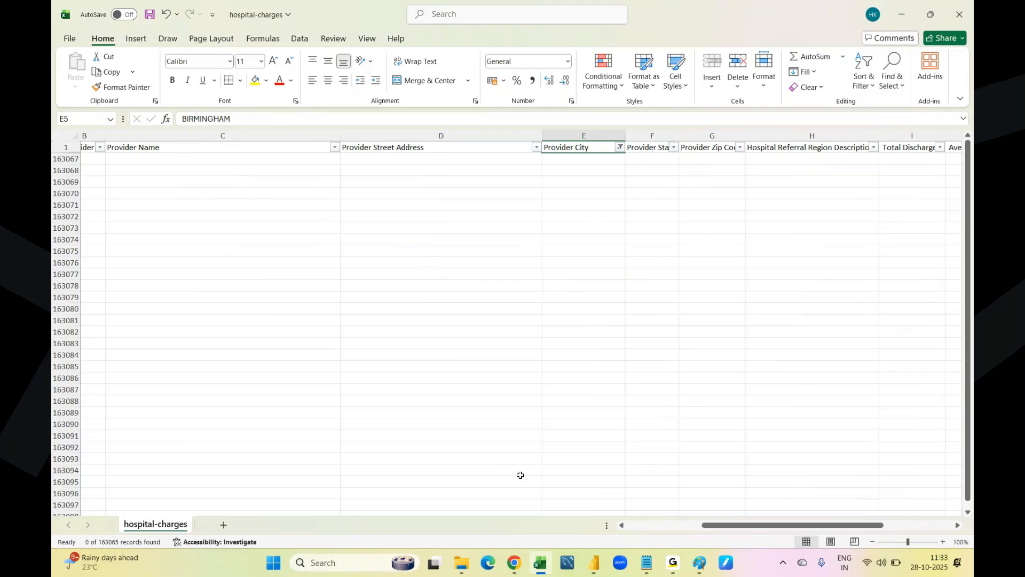
# Step: Open the filter options of the Provider City column
pyautogui.click(620, 146)
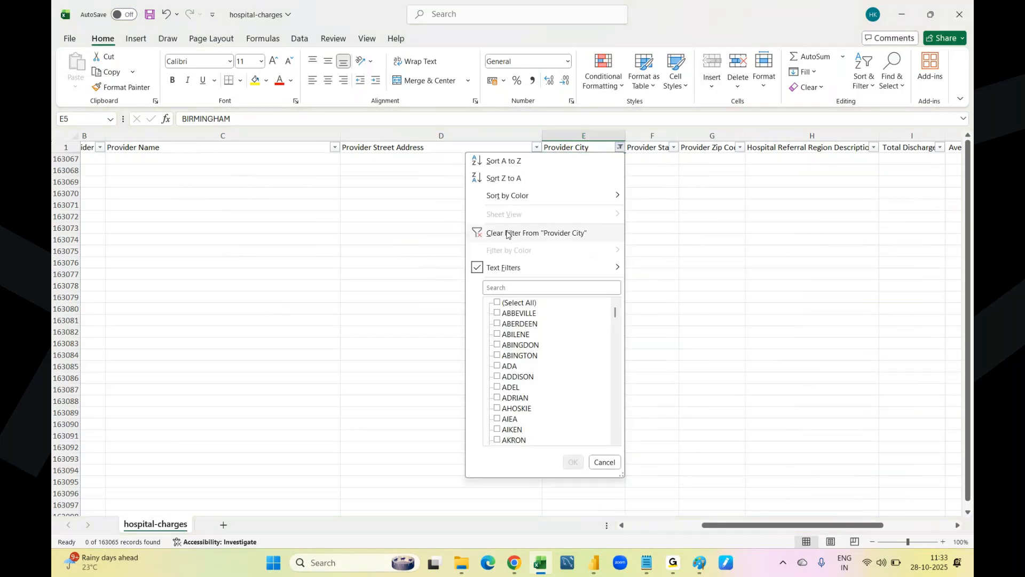
# Step: Clear the filter from the Provider City column of the hospital-charges sheet
pyautogui.click(506, 233)
pyautogui.click(553, 254)
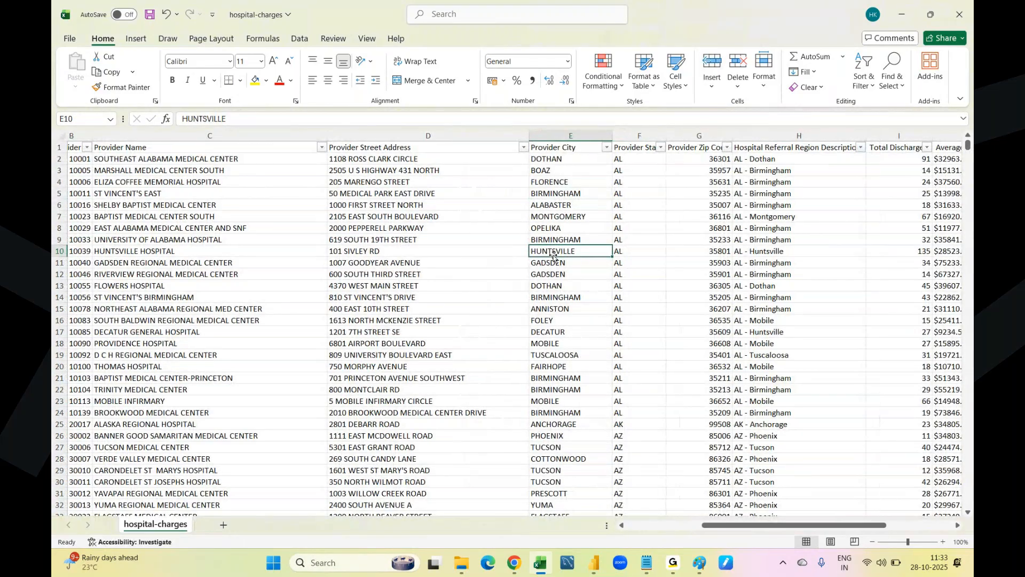
# Step: Switch to the Filter note in Notepad and add the line City = 'New York' below the shortcut key line
pyautogui.click(647, 563)
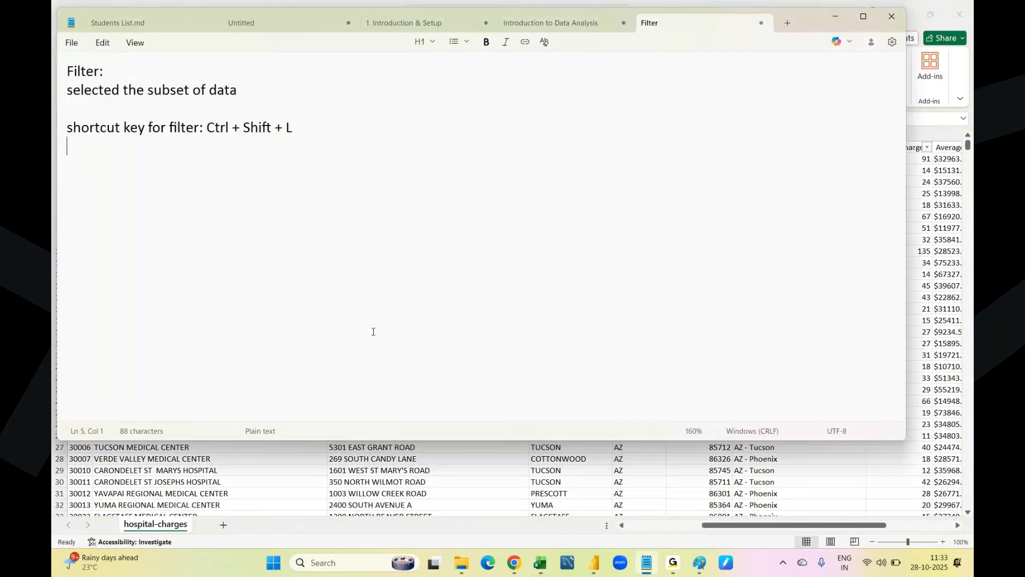
pyautogui.press('Return')
pyautogui.write("City = 'New York'")
pyautogui.press('Return')
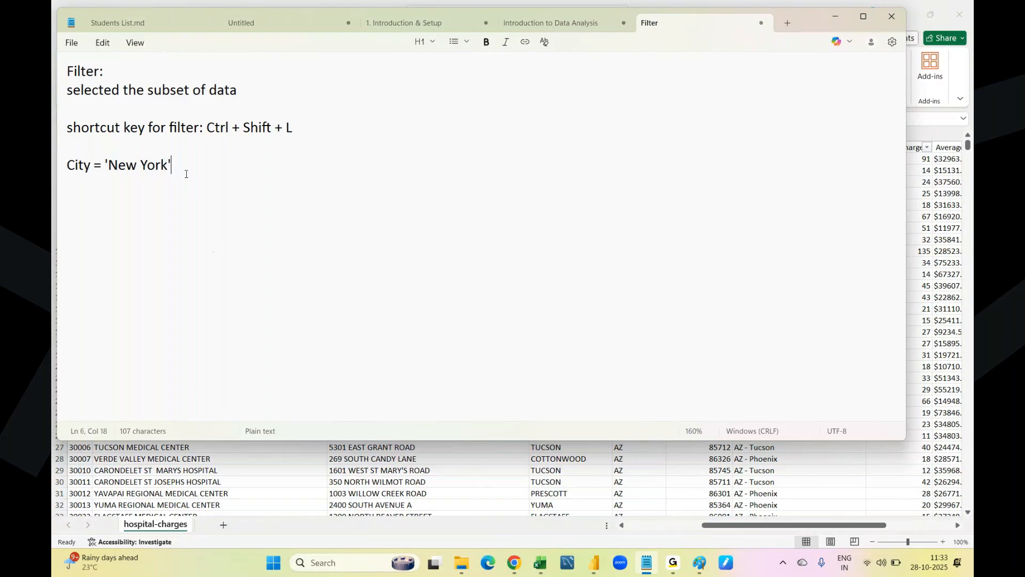
pyautogui.moveTo(171, 166); pyautogui.dragTo(61, 170)
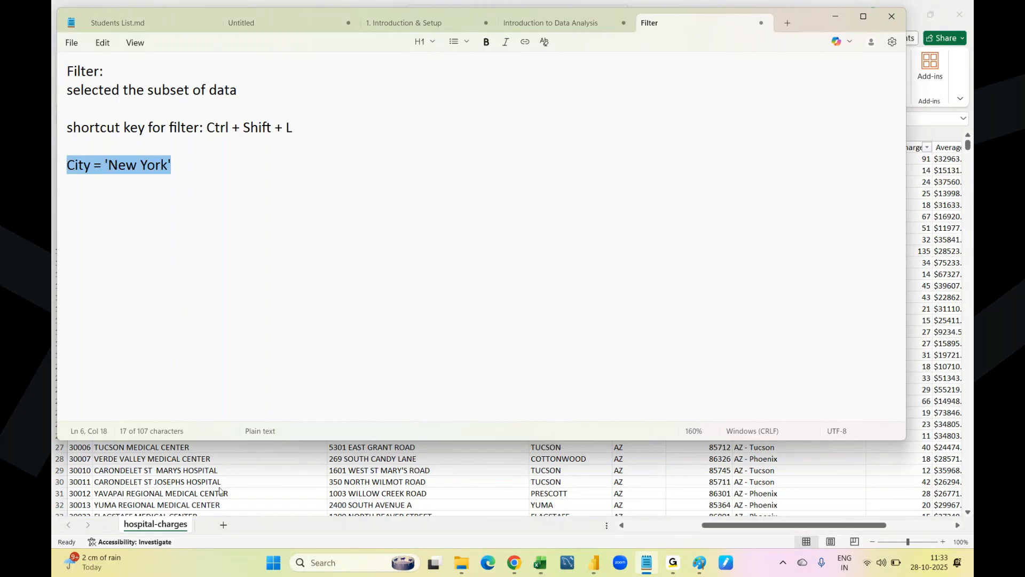
# Step: Check the first data row in Excel, then add the comparison Dothan = 'New York' below the city condition in the Filter note
pyautogui.hotkey('alt', 'Tab')
pyautogui.click(59, 159)
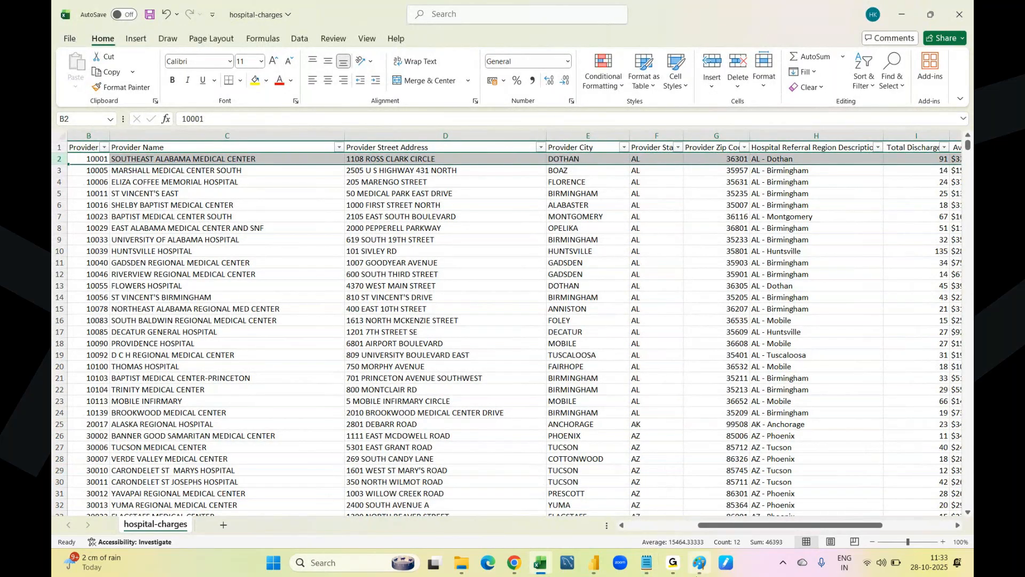
pyautogui.click(647, 563)
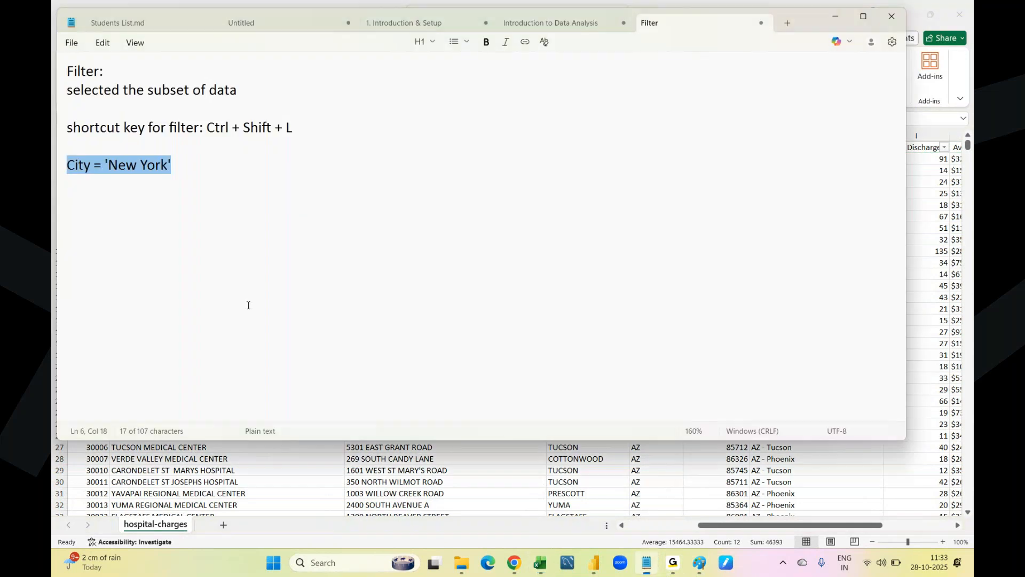
pyautogui.click(75, 184)
pyautogui.press('Return')
pyautogui.write('Dothan =')
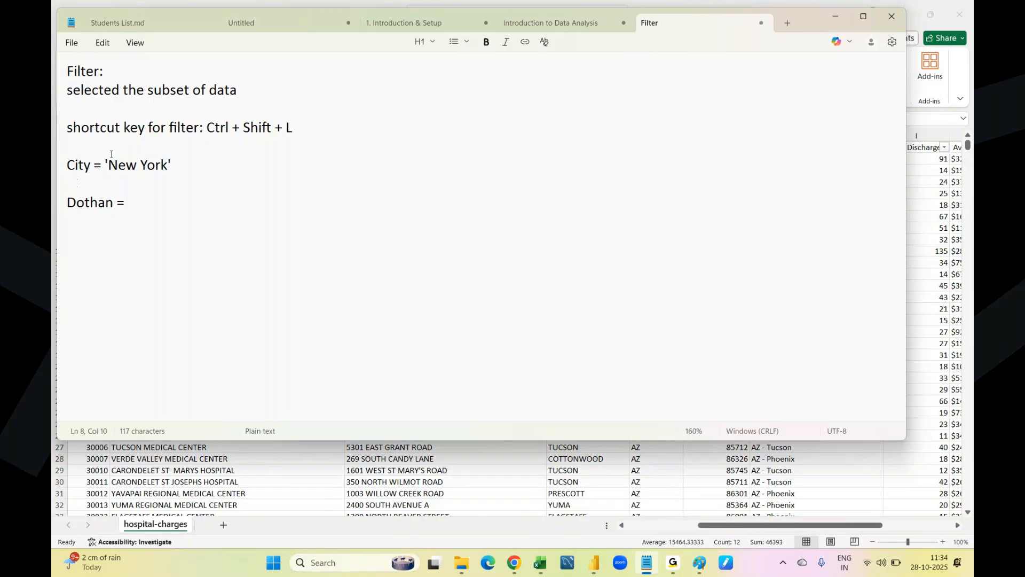
pyautogui.moveTo(105, 165); pyautogui.dragTo(180, 164)
pyautogui.hotkey('ctrl', 'c')
pyautogui.click(146, 196)
pyautogui.hotkey('ctrl', 'v')
pyautogui.click(210, 190)
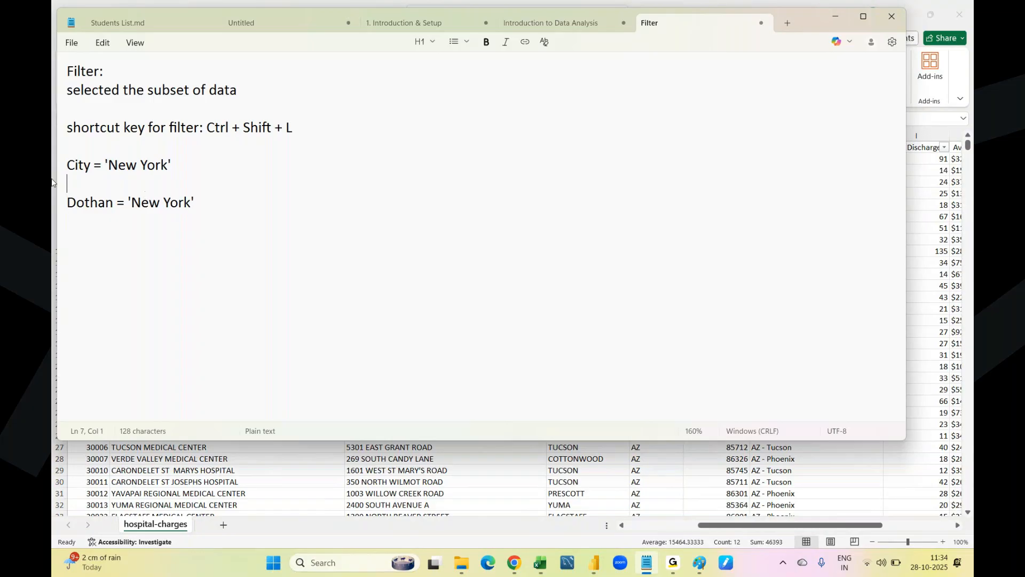
# Step: Append the result False to the Dothan comparison and highlight its equals sign
pyautogui.click(219, 205)
pyautogui.write('False')
pyautogui.press('Return')
pyautogui.hotkey('shift', 'Up')
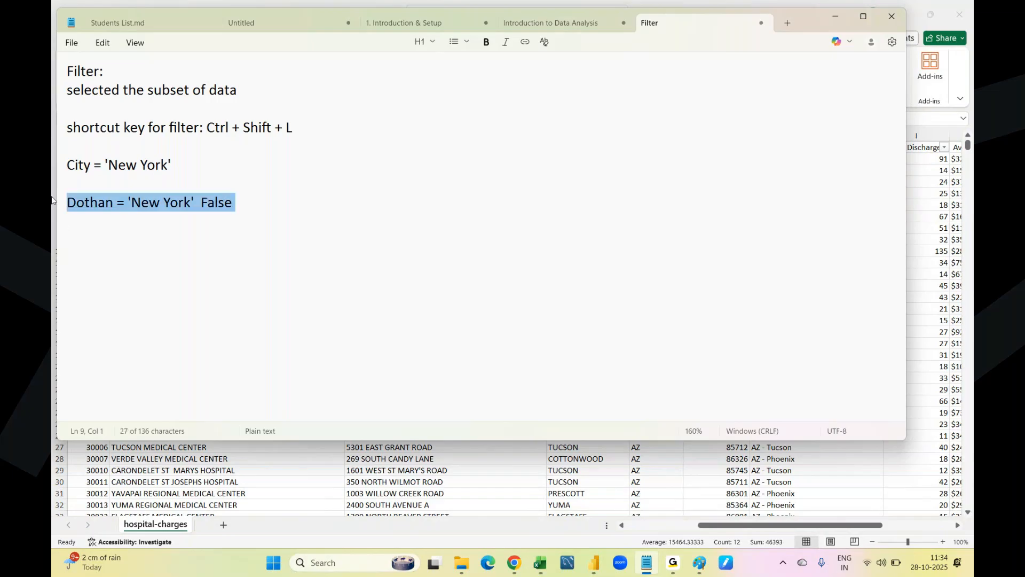
pyautogui.click(140, 203)
pyautogui.click(115, 203)
pyautogui.moveTo(115, 203); pyautogui.dragTo(131, 205)
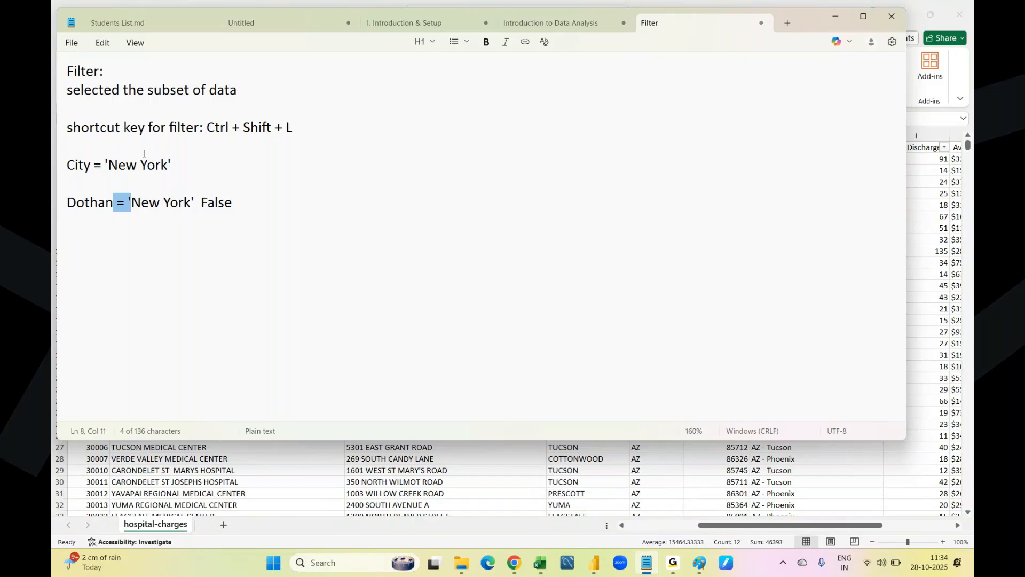
# Step: Add the line New York = New York True beneath the Dothan comparison
pyautogui.click(89, 214)
pyautogui.write('New ')
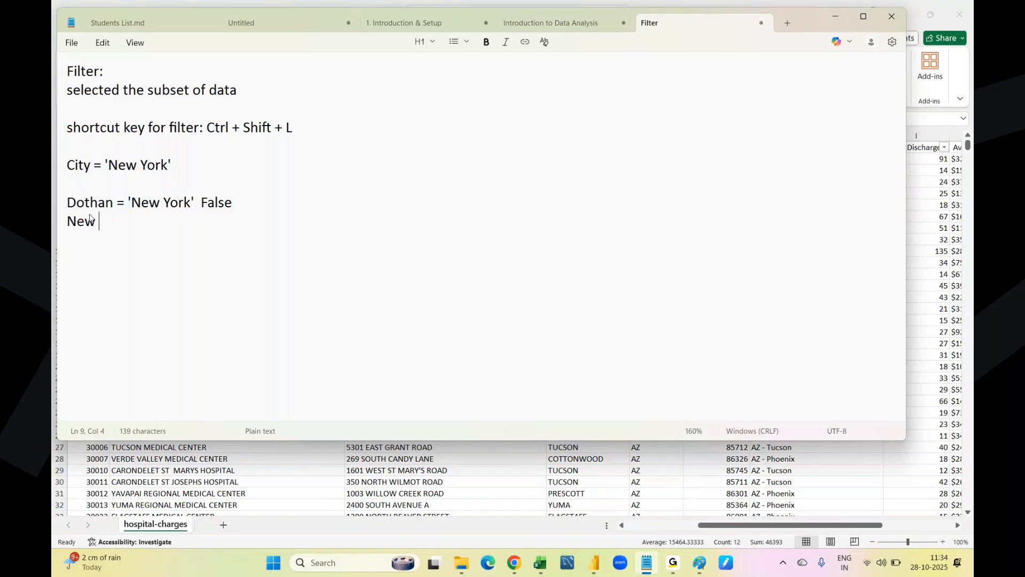
pyautogui.write('York = New Yo')
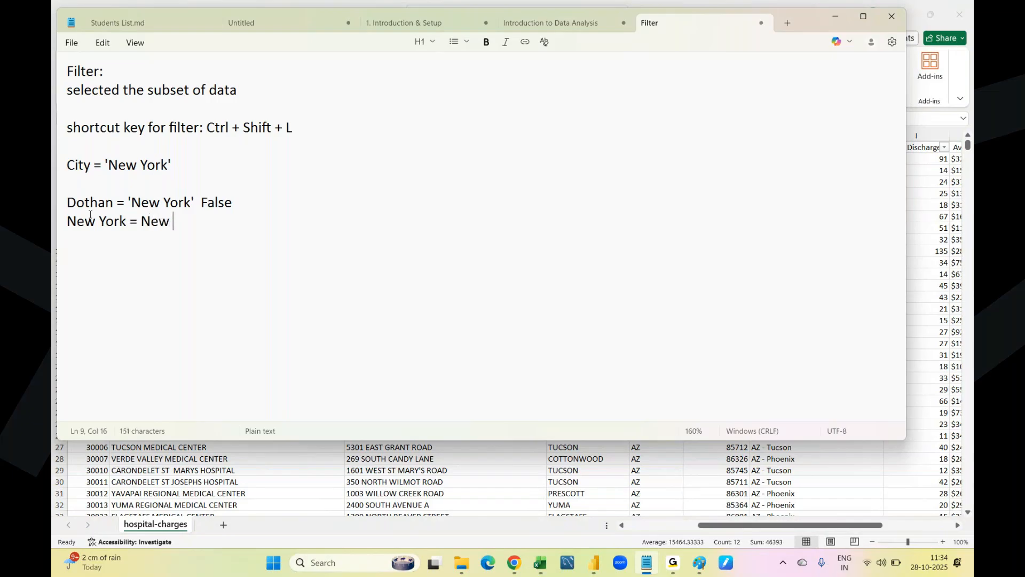
pyautogui.write('rk')
pyautogui.write(' Trye')
pyautogui.press('BackSpace')
pyautogui.press('BackSpace')
pyautogui.write('ue')
pyautogui.press('Return')
pyautogui.moveTo(188, 224); pyautogui.dragTo(56, 230)
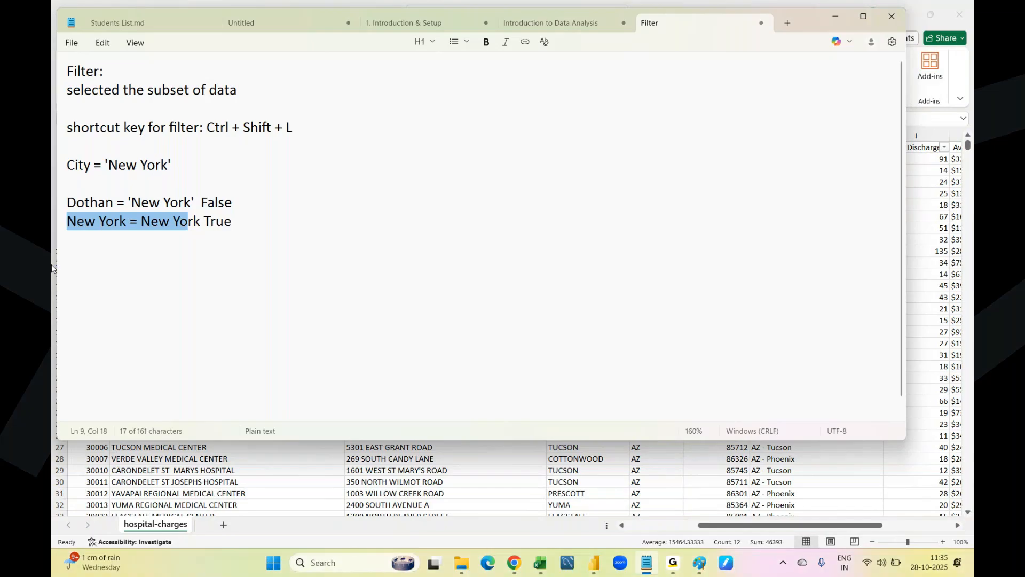
pyautogui.click(68, 286)
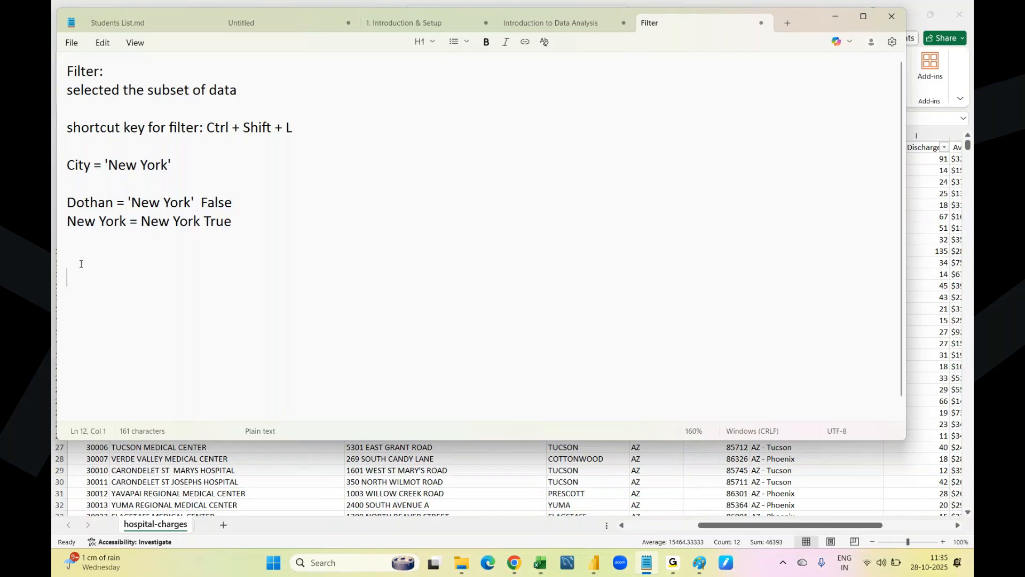
# Step: Switch to the hospital-charges workbook in Excel and add a new, enlarged worksheet
pyautogui.moveTo(540, 562)
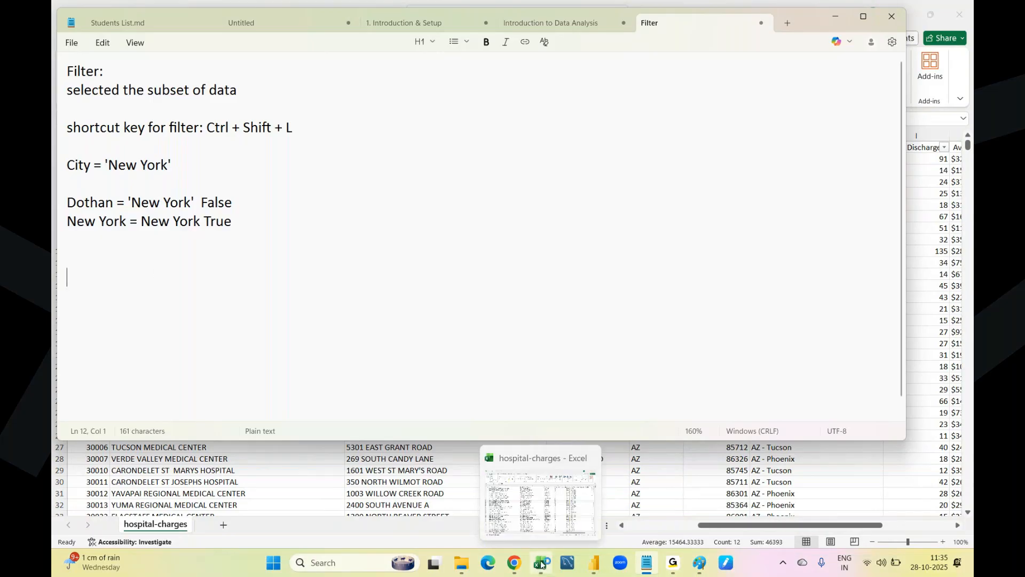
pyautogui.click(531, 496)
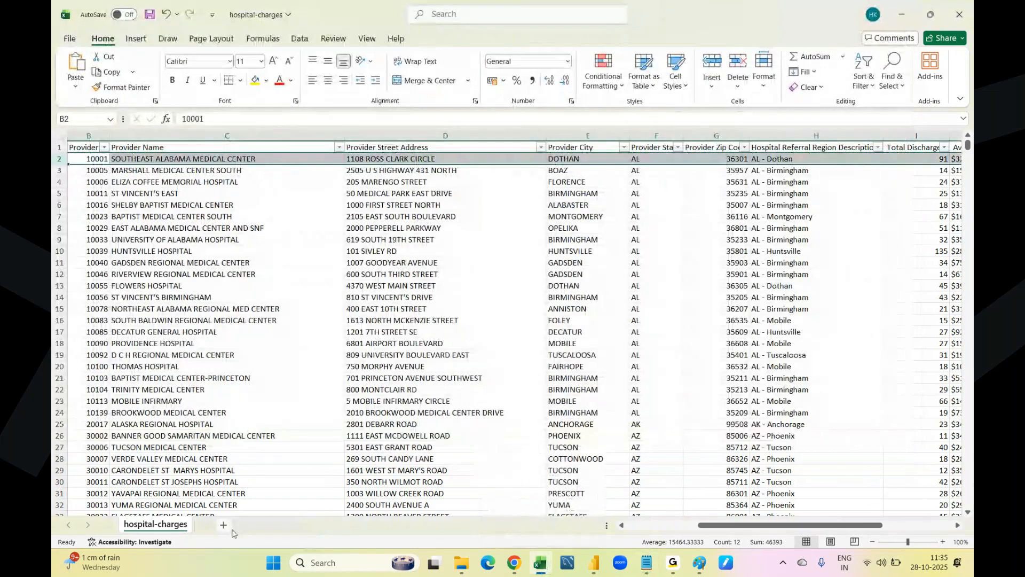
pyautogui.click(224, 524)
pyautogui.scroll(7, 198, 298)
pyautogui.hscroll(-2, 199, 297)
pyautogui.scroll(3, 199, 297)
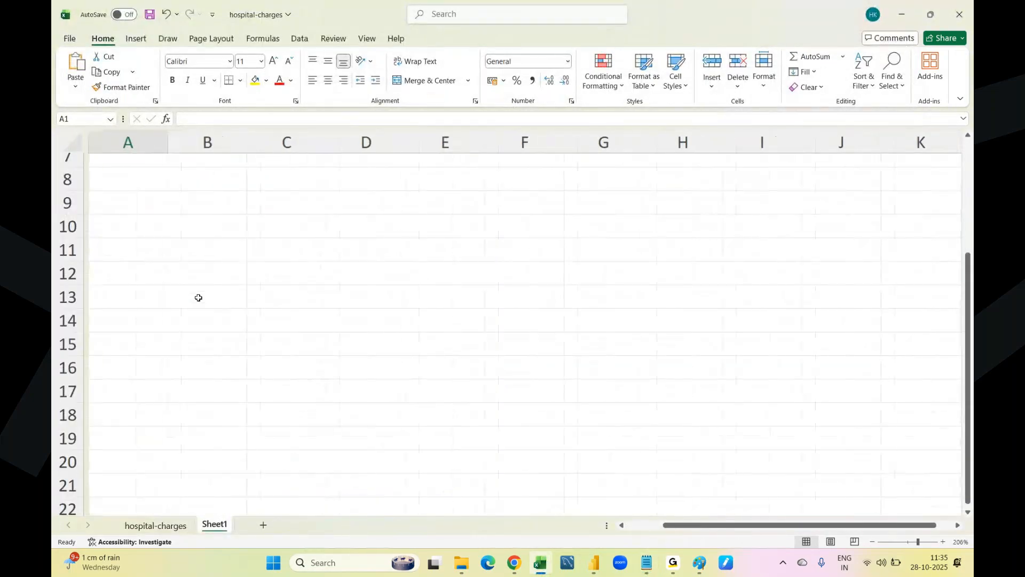
# Step: Enter the headings A in cell A1 and B in cell B1 of the new sheet
pyautogui.write('A')
pyautogui.press('Tab')
pyautogui.write('B')
pyautogui.press('Return')
pyautogui.click(130, 172)
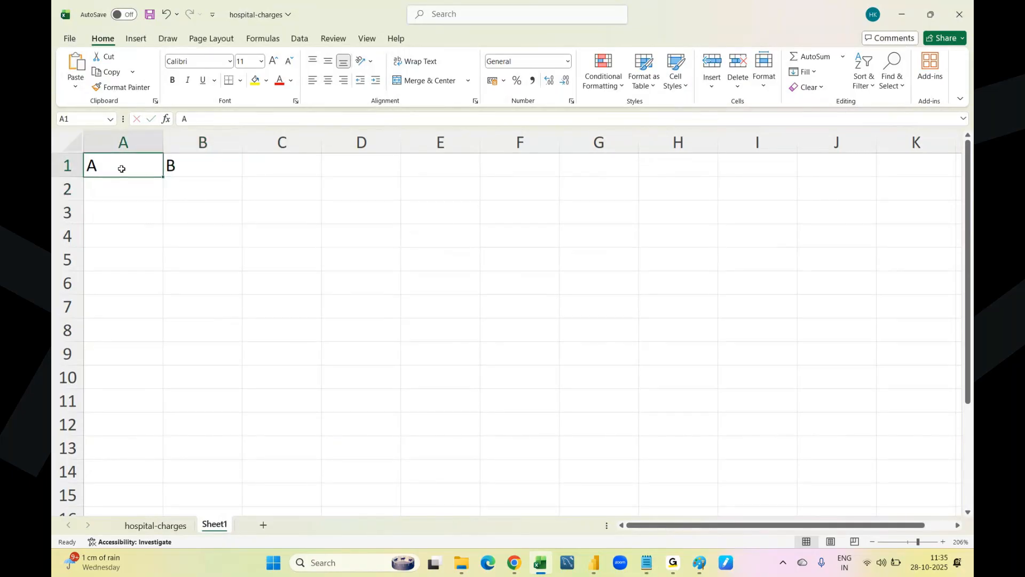
pyautogui.click(201, 170)
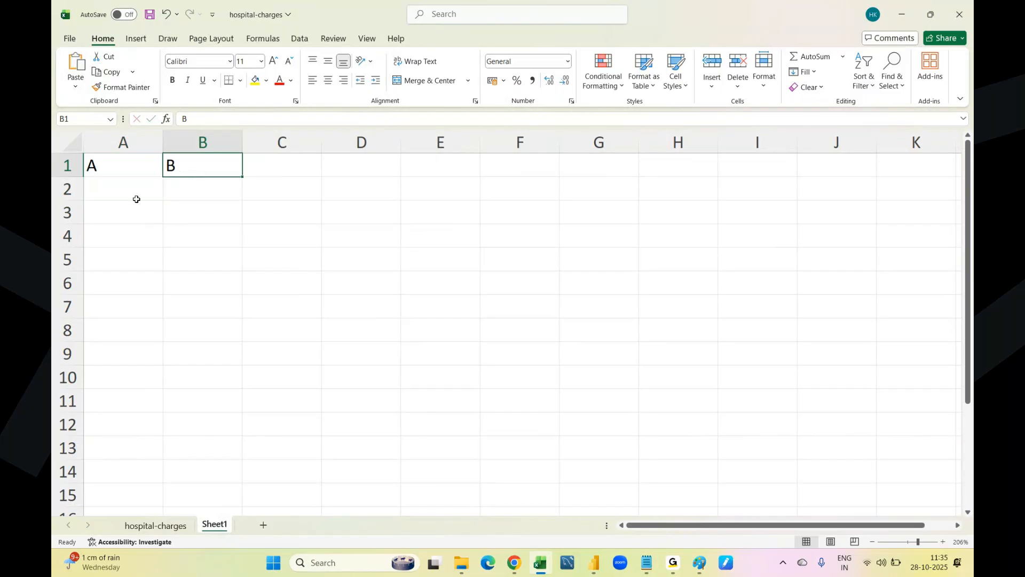
pyautogui.click(116, 193)
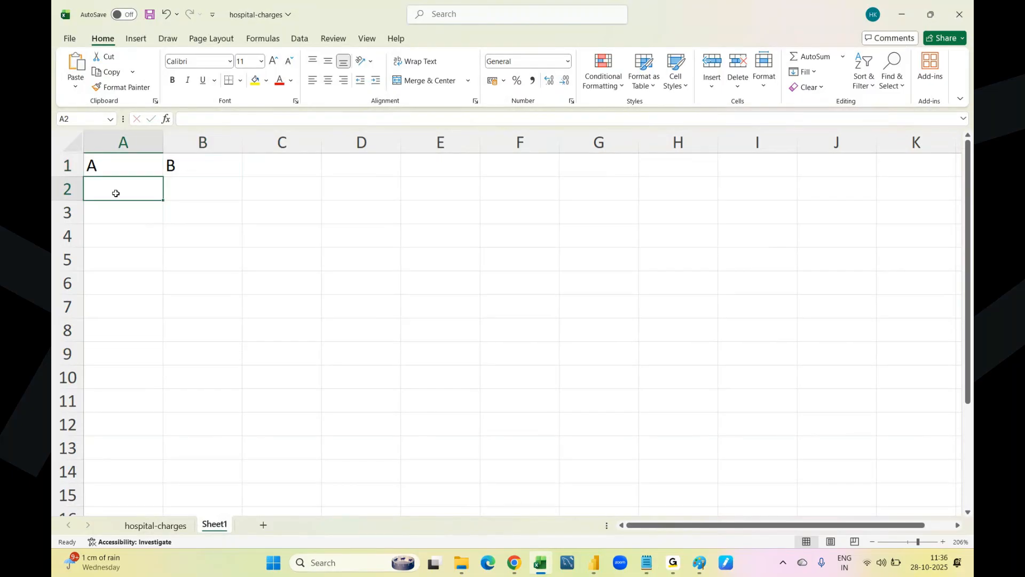
pyautogui.moveTo(114, 166); pyautogui.dragTo(212, 166)
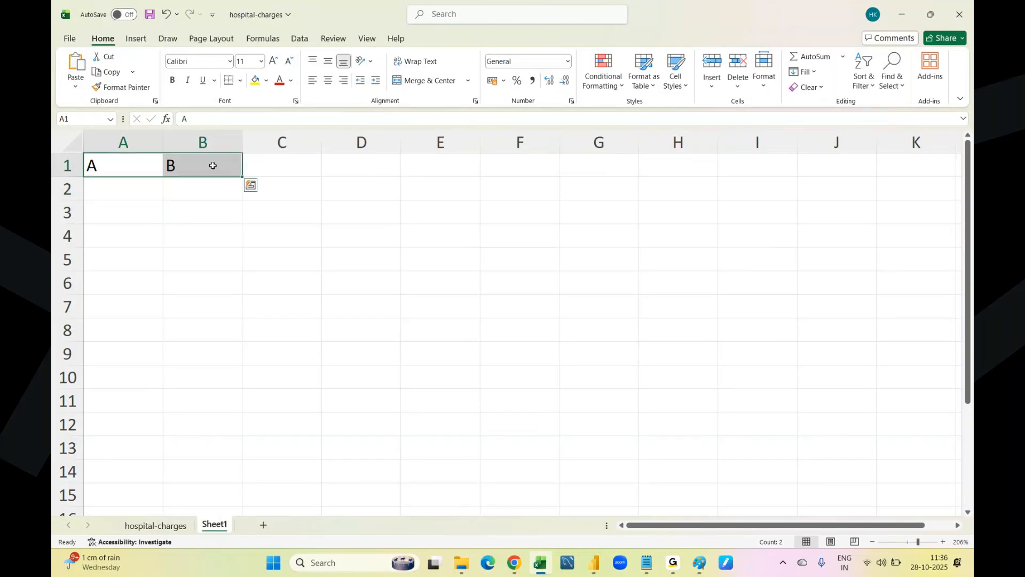
# Step: Fill the first two truth table rows with True, True in A2:B2 and True, False in A3:B3
pyautogui.click(140, 187)
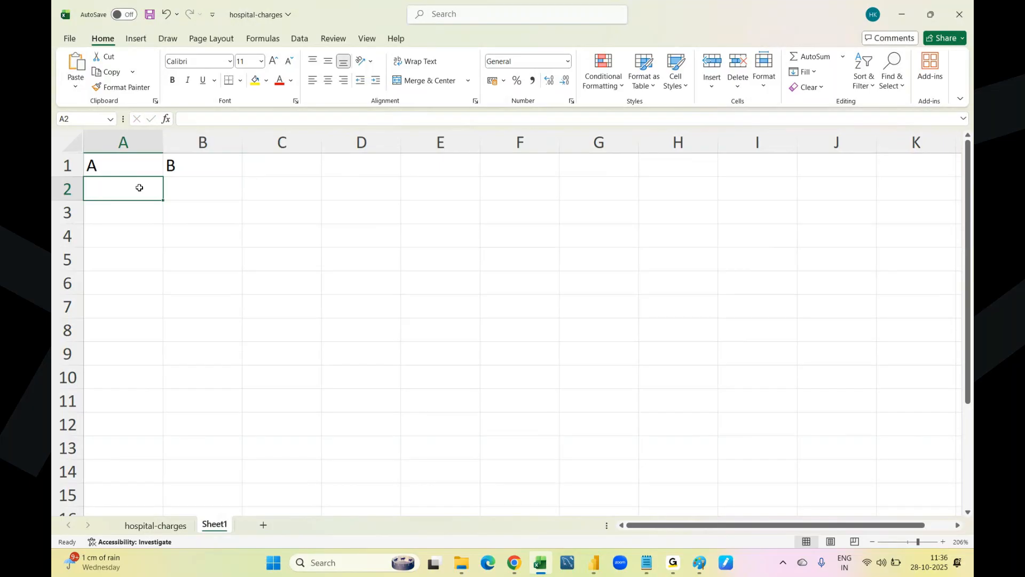
pyautogui.write('True')
pyautogui.press('Tab')
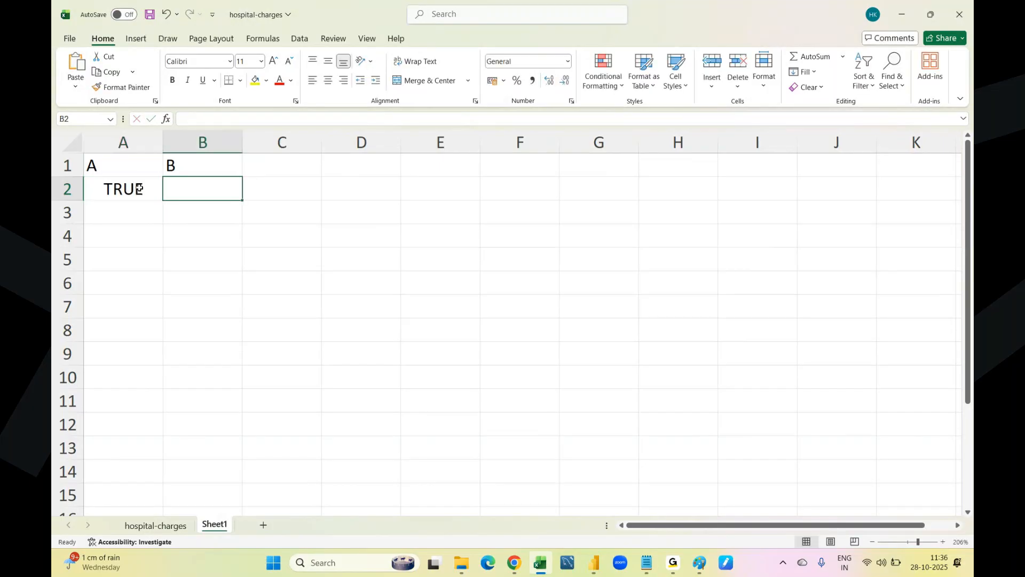
pyautogui.write('True')
pyautogui.press('Return')
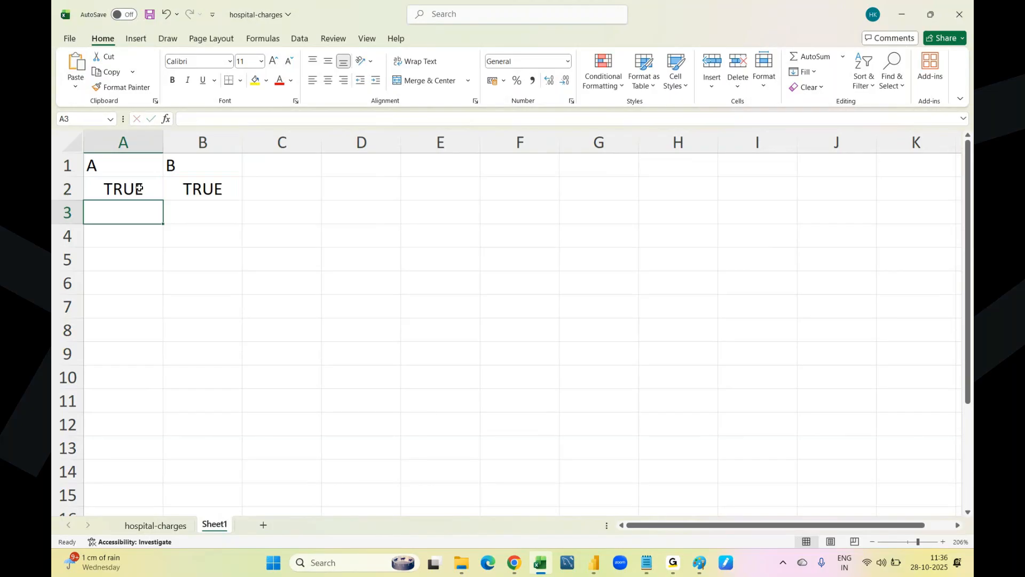
pyautogui.write('True')
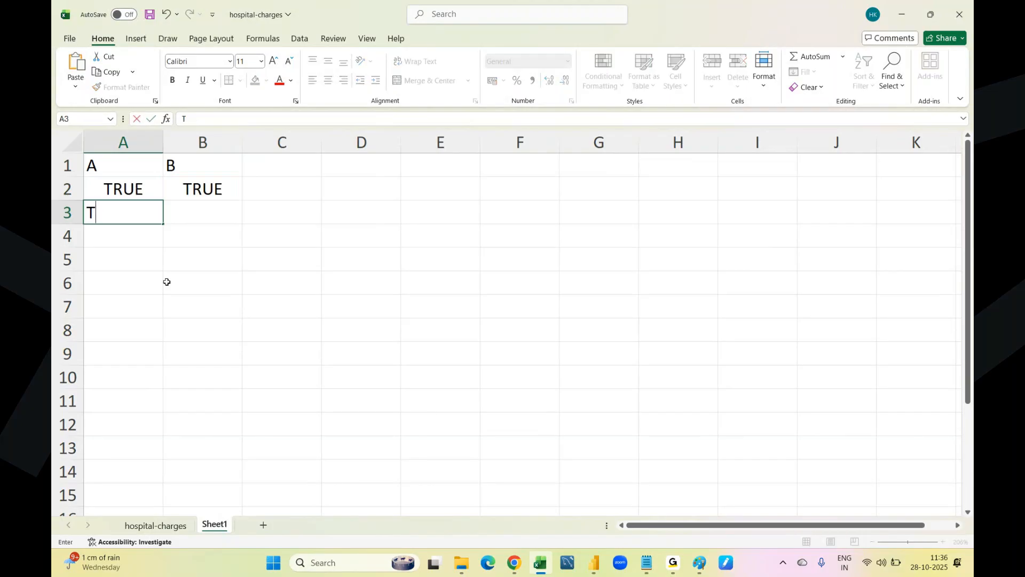
pyautogui.press('Tab')
pyautogui.write('False')
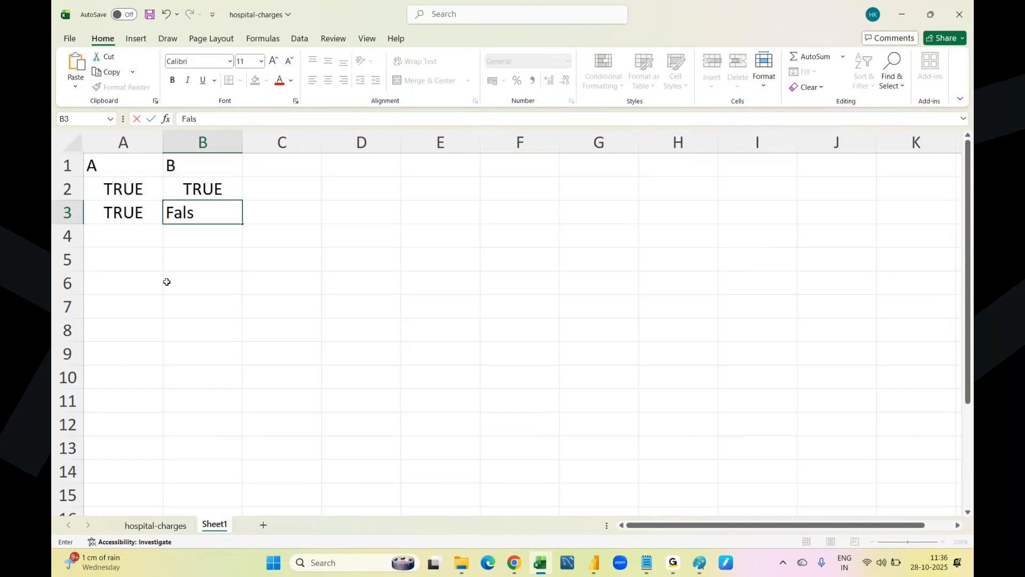
pyautogui.press('Return')
# Step: Complete the truth table inputs with False, True in A4:B4 and False, False in A5:B5
pyautogui.write('False')
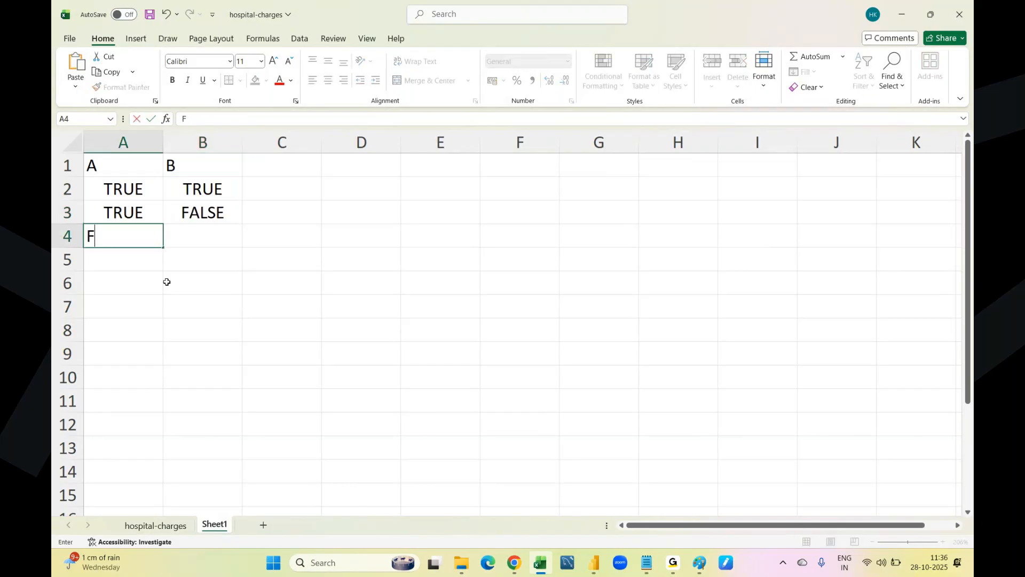
pyautogui.press('Tab')
pyautogui.write('True')
pyautogui.press('Return')
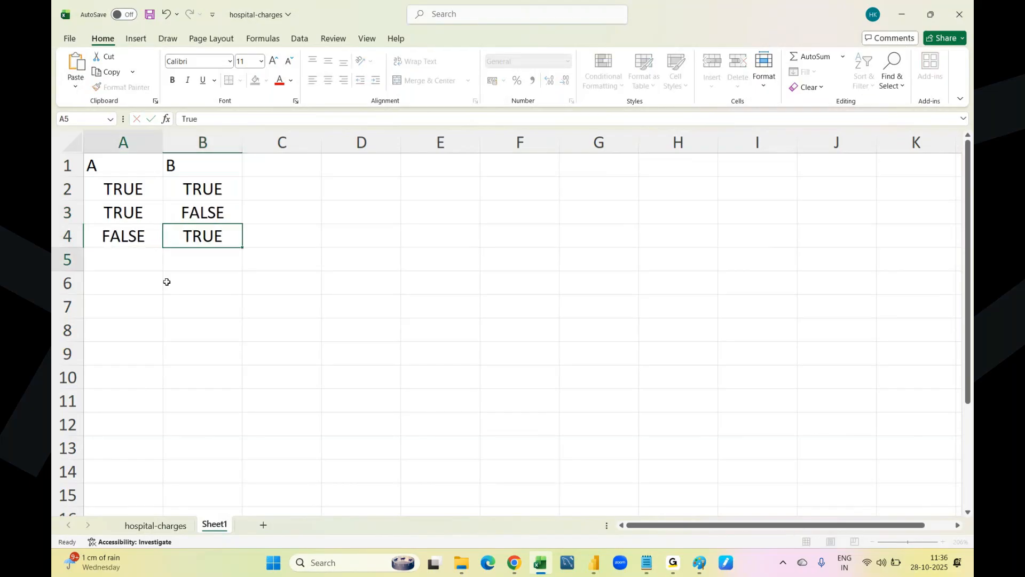
pyautogui.write('False')
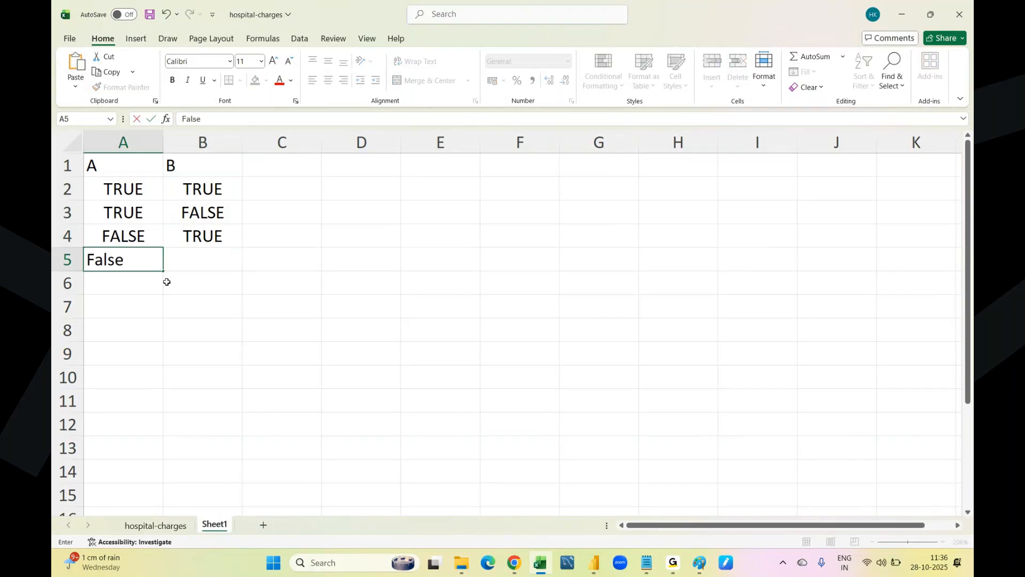
pyautogui.press('Tab')
pyautogui.write('False')
pyautogui.press('Return')
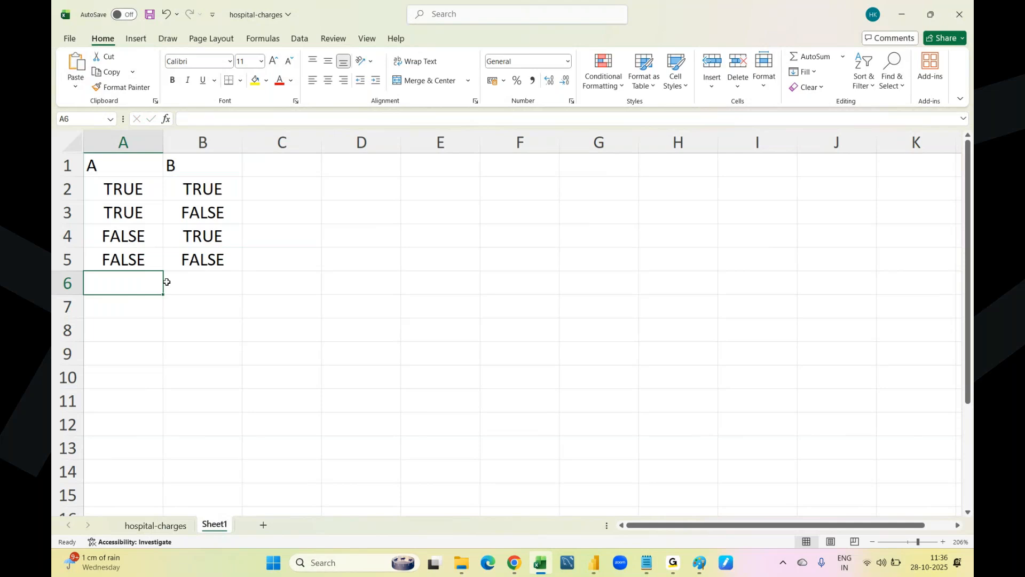
pyautogui.moveTo(124, 189); pyautogui.dragTo(287, 306)
pyautogui.click(183, 282)
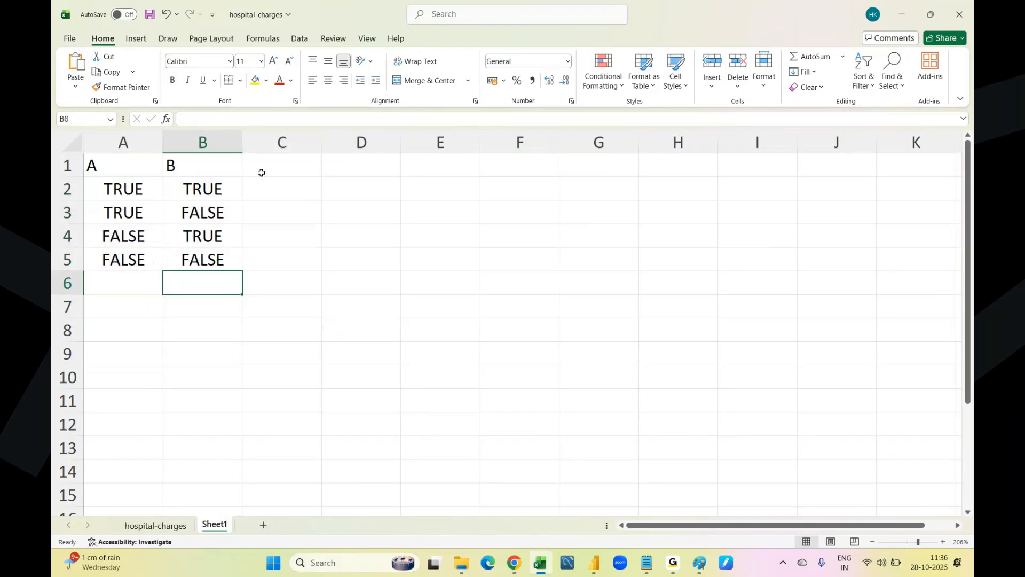
# Step: Enter the headings "A and B" in cell C1 and "A or B" in cell D1
pyautogui.click(276, 165)
pyautogui.write('A')
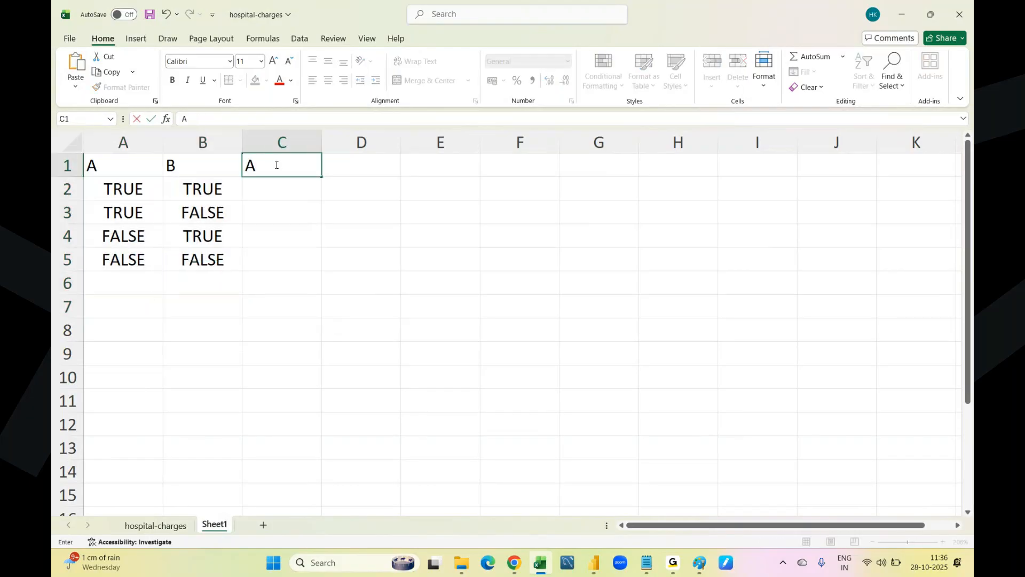
pyautogui.write(' and B')
pyautogui.press('Tab')
pyautogui.write('A i')
pyautogui.press('BackSpace')
pyautogui.write('or B')
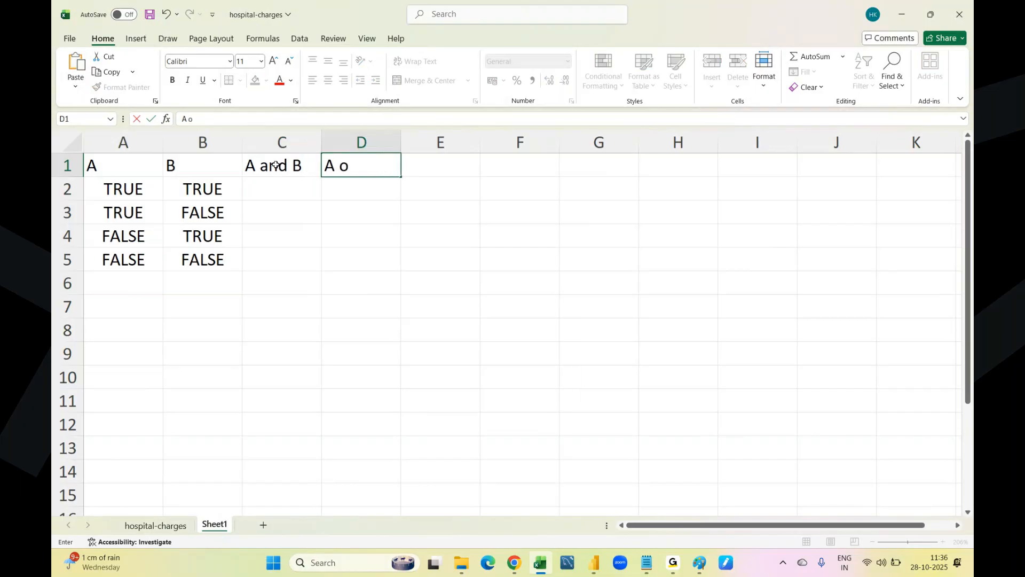
pyautogui.press('Return')
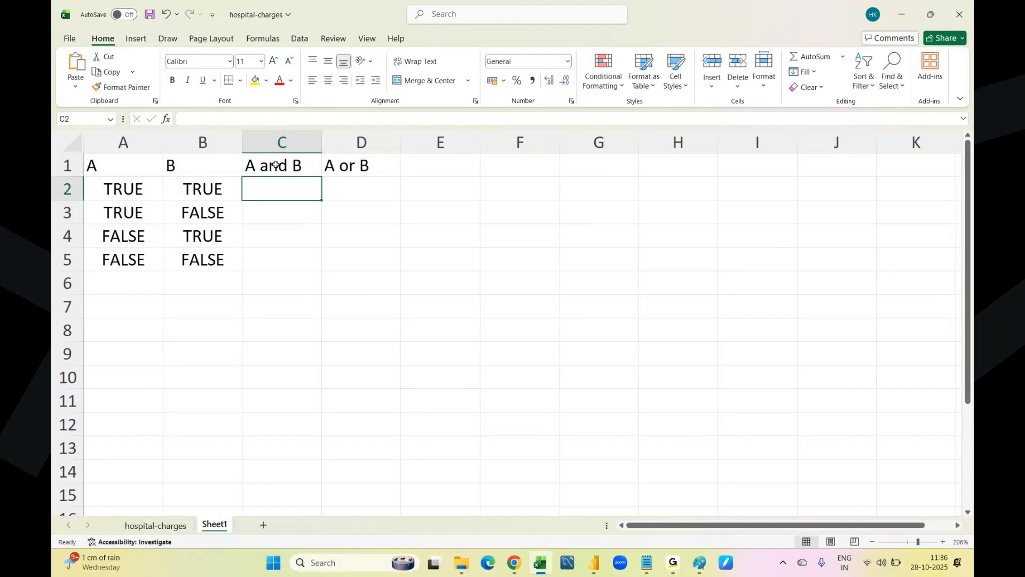
# Step: Enter True as the A and B result in C2 for the True, True row
pyautogui.moveTo(140, 192); pyautogui.dragTo(192, 194)
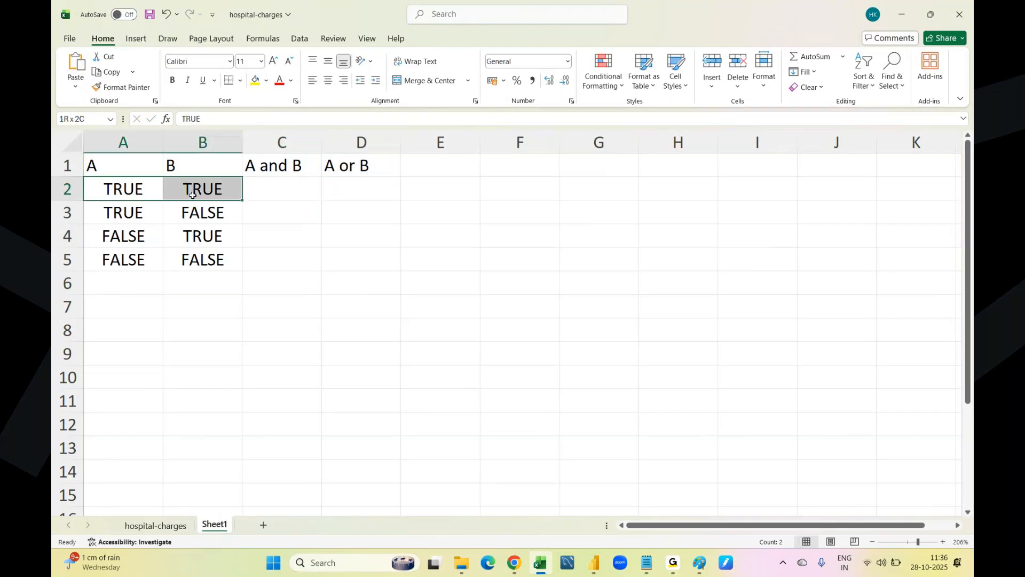
pyautogui.click(277, 203)
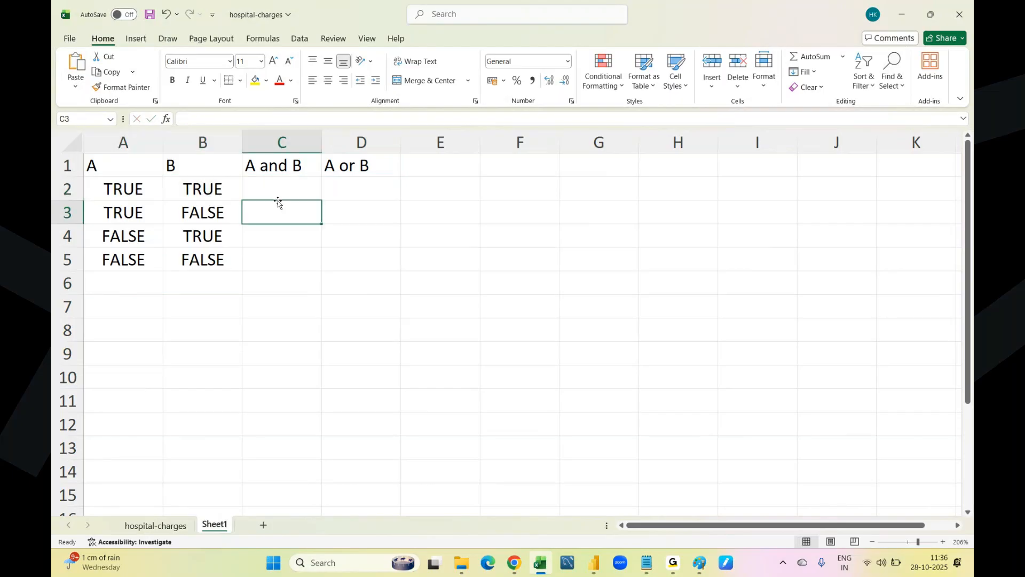
pyautogui.press('Up')
pyautogui.write('True')
pyautogui.press('Return')
# Step: Fill the remaining A and B results with False in cells C3, C4 and C5
pyautogui.moveTo(123, 214); pyautogui.dragTo(191, 204)
pyautogui.click(283, 209)
pyautogui.write('F')
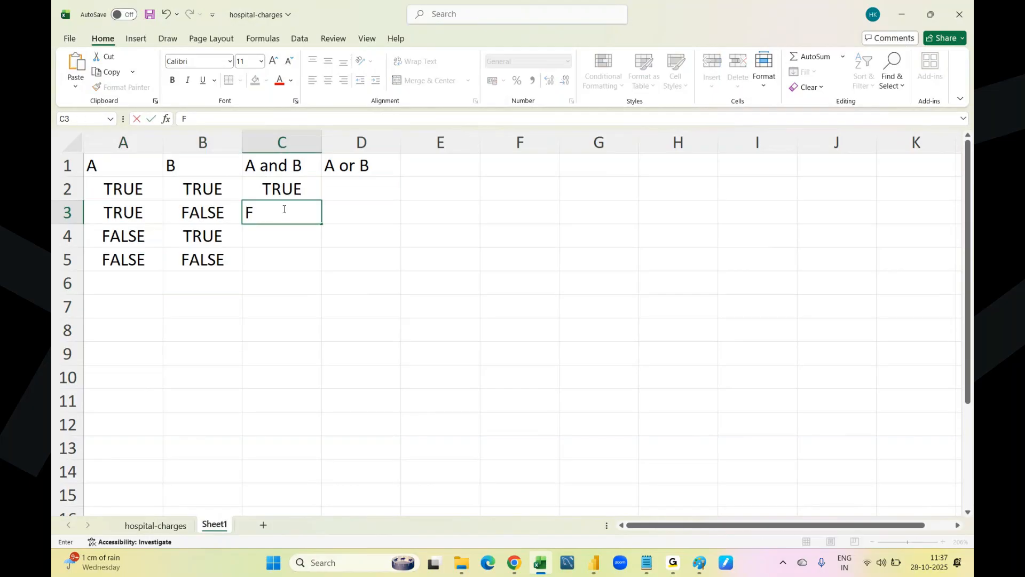
pyautogui.write('alse')
pyautogui.press('Return')
pyautogui.write('Fak')
pyautogui.press('BackSpace')
pyautogui.write('lse')
pyautogui.press('Return')
pyautogui.write('False')
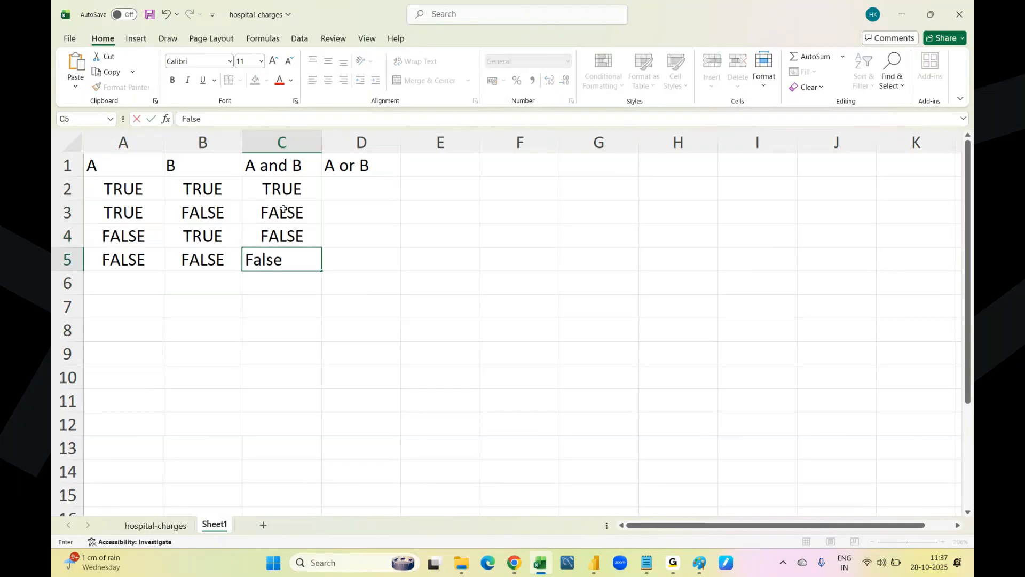
pyautogui.press('Return')
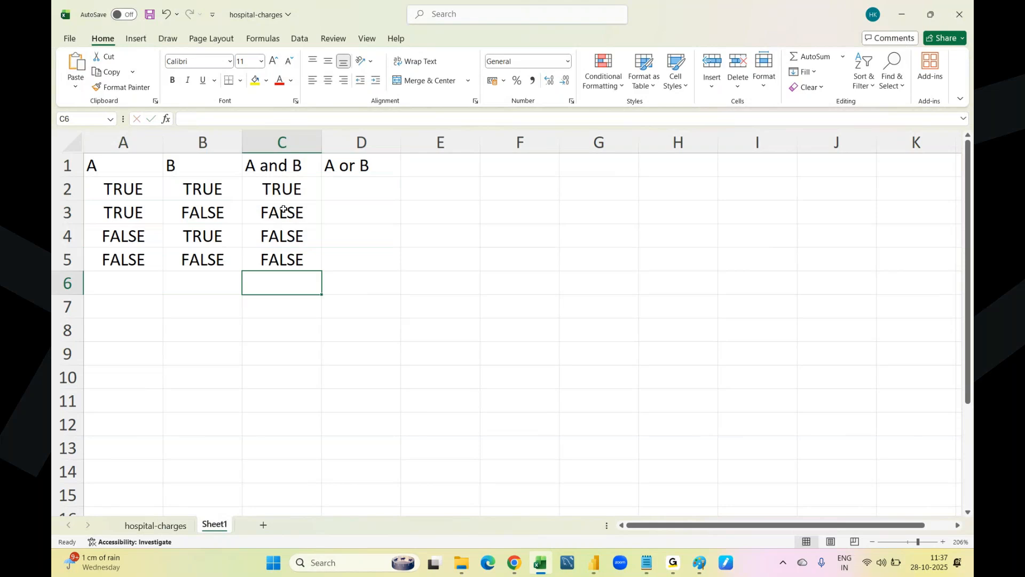
# Step: Examine the A and B results against their input rows and the New York condition examples in the Filter notes in Notepad
pyautogui.click(283, 210)
pyautogui.click(283, 167)
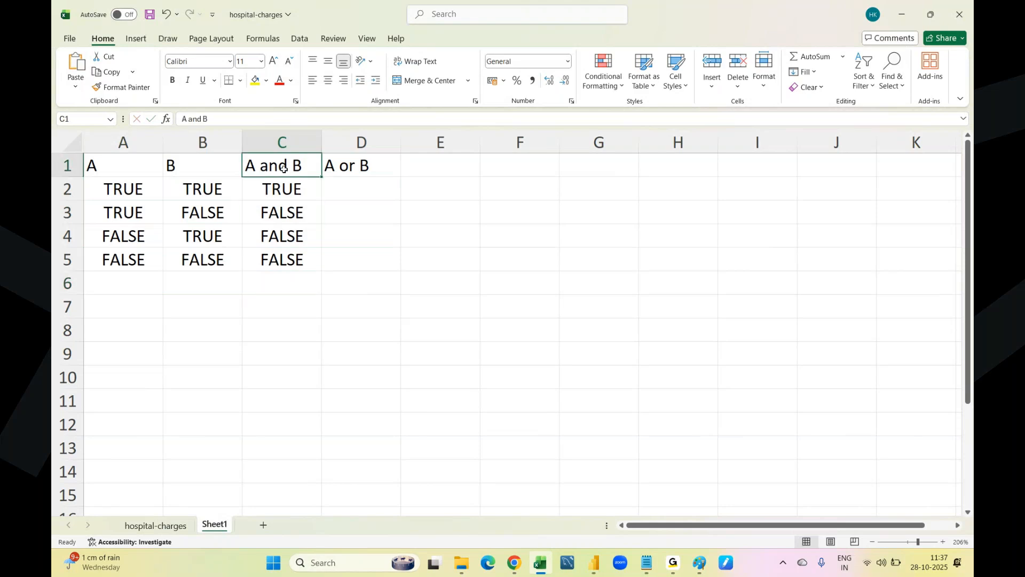
pyautogui.moveTo(313, 185); pyautogui.dragTo(127, 187)
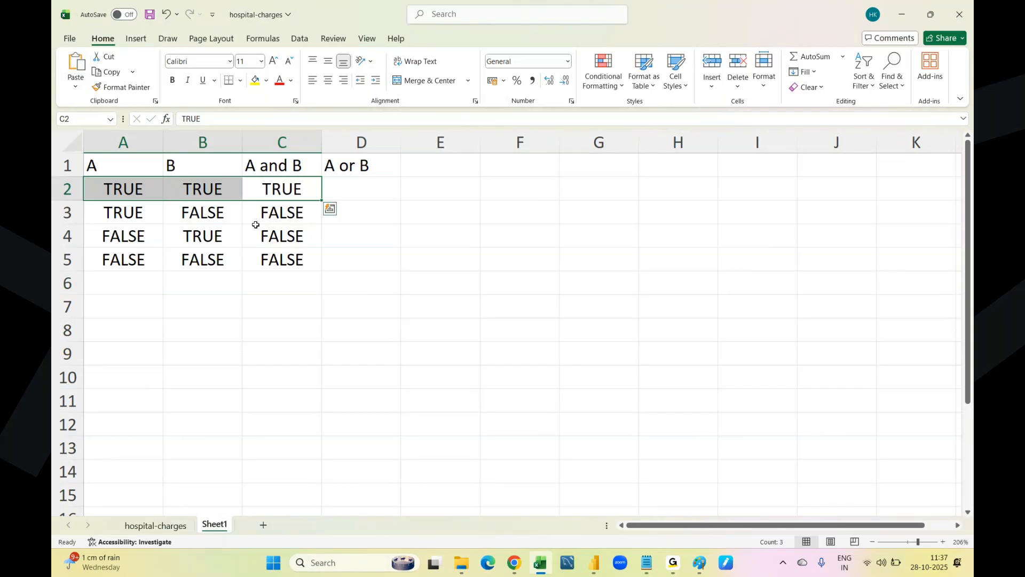
pyautogui.moveTo(274, 214); pyautogui.dragTo(277, 261)
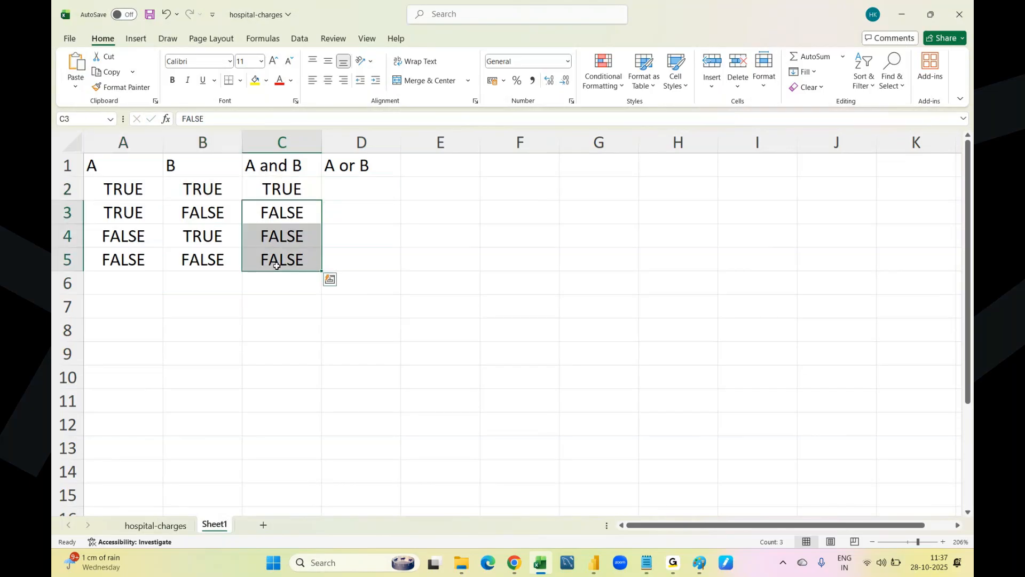
pyautogui.click(647, 562)
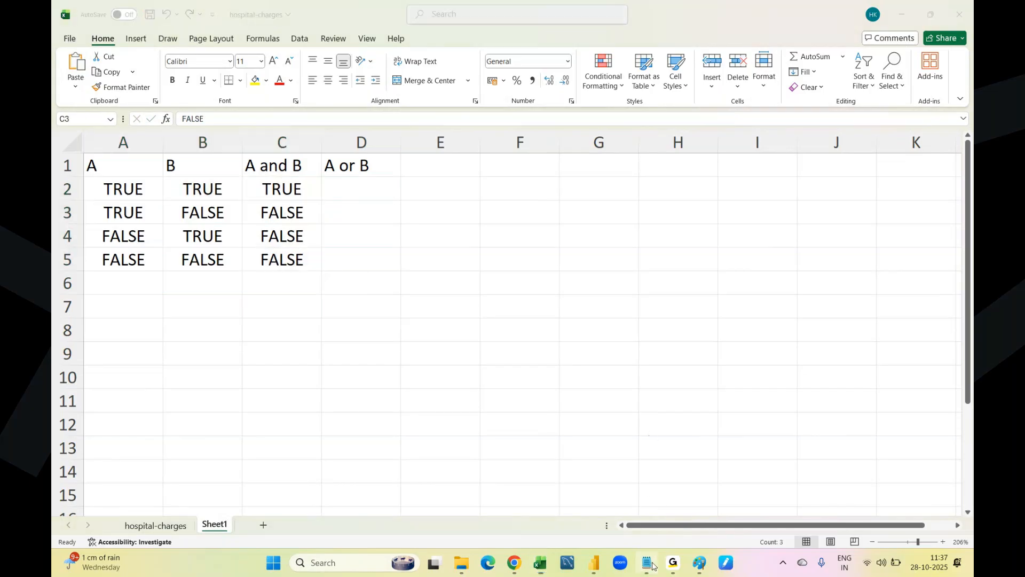
pyautogui.moveTo(212, 221); pyautogui.dragTo(223, 223)
pyautogui.click(223, 222)
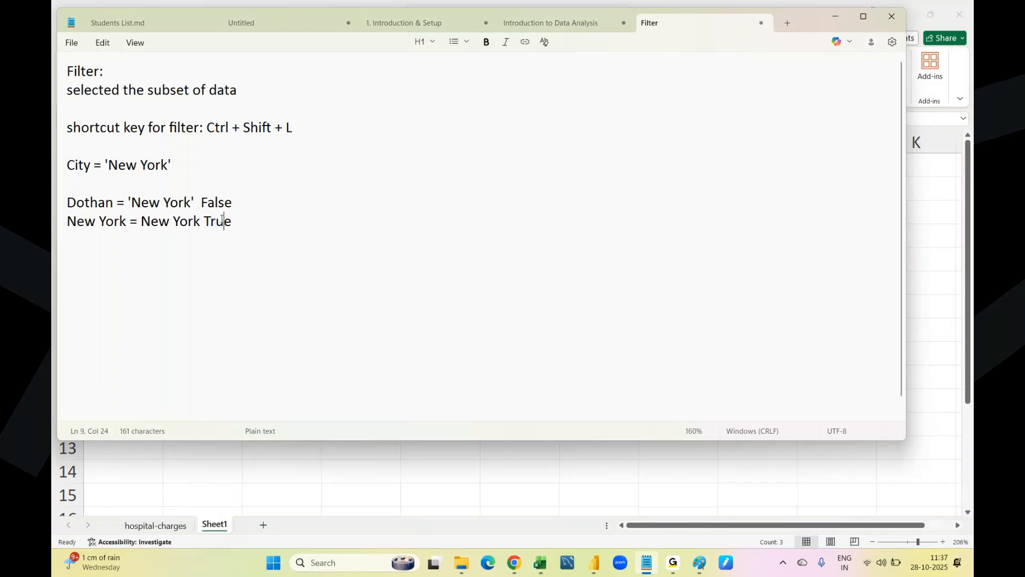
pyautogui.click(159, 473)
pyautogui.moveTo(123, 229); pyautogui.dragTo(212, 231)
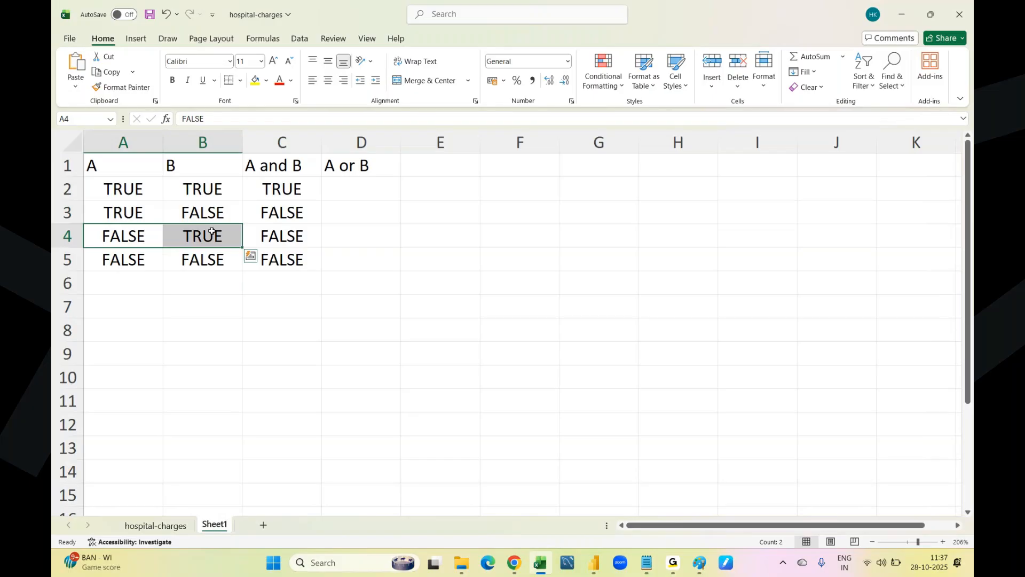
pyautogui.moveTo(203, 188); pyautogui.dragTo(124, 189)
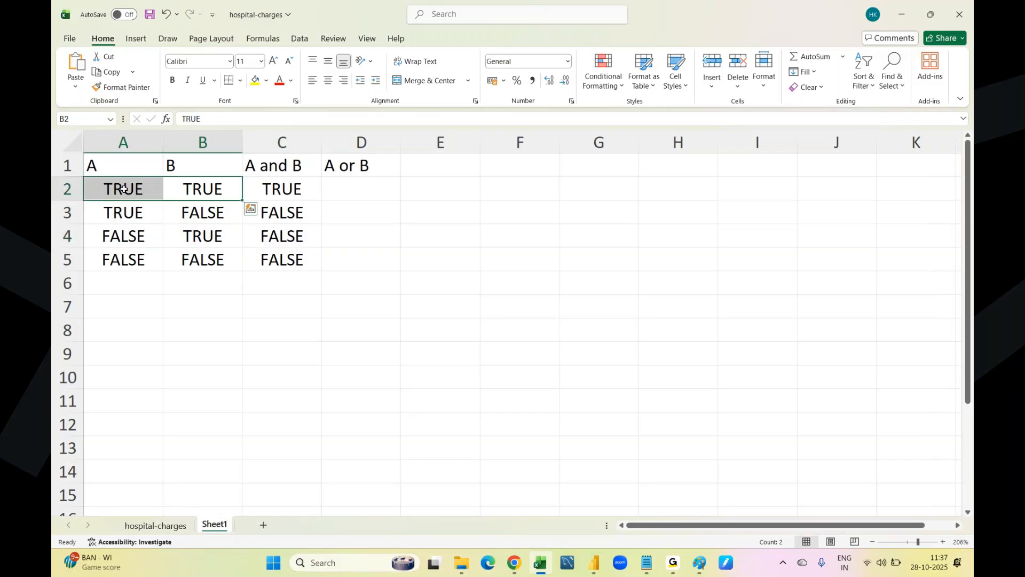
# Step: Enter True as the A or B result in D2 for the True, True row
pyautogui.click(350, 191)
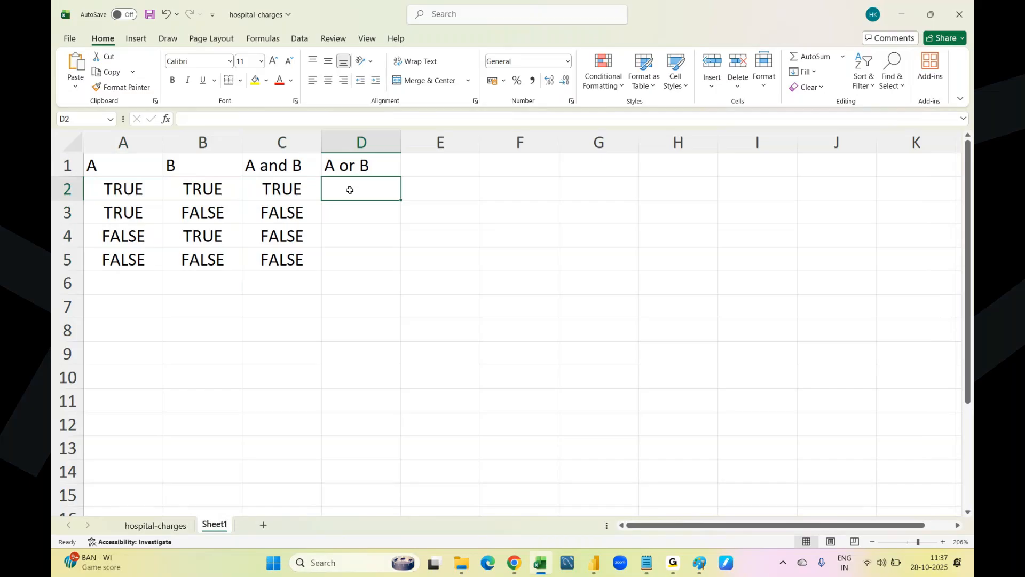
pyautogui.moveTo(138, 184); pyautogui.dragTo(219, 187)
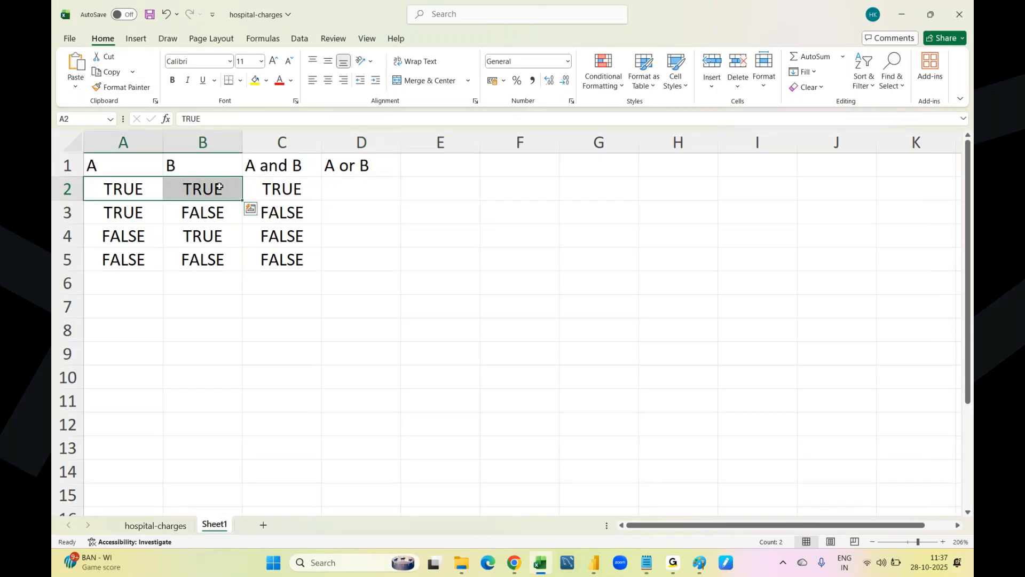
pyautogui.click(350, 185)
pyautogui.write('True')
pyautogui.press('Return')
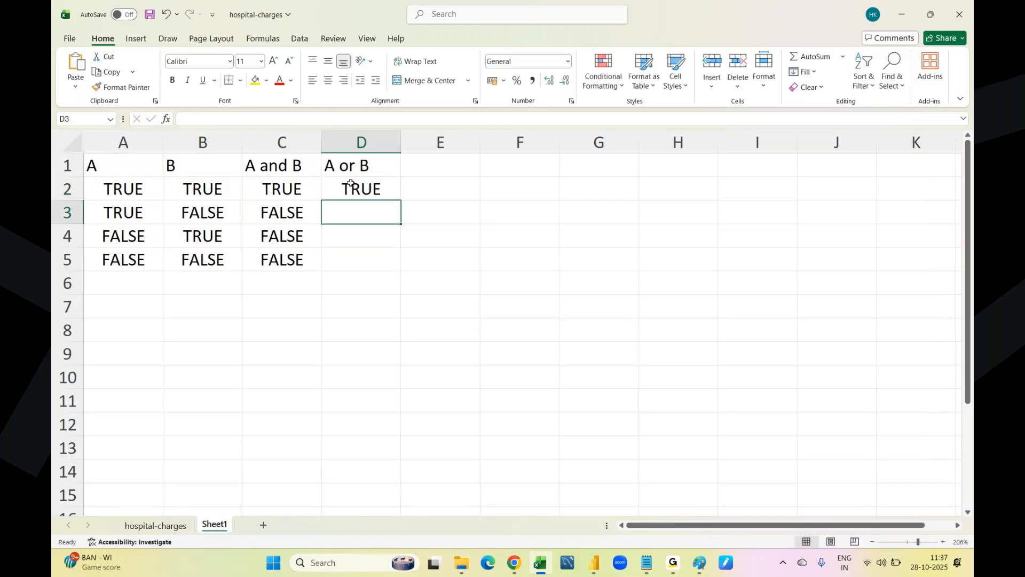
# Step: Complete the A or B results with True in D3, True in D4 and False in D5
pyautogui.moveTo(148, 210); pyautogui.dragTo(205, 207)
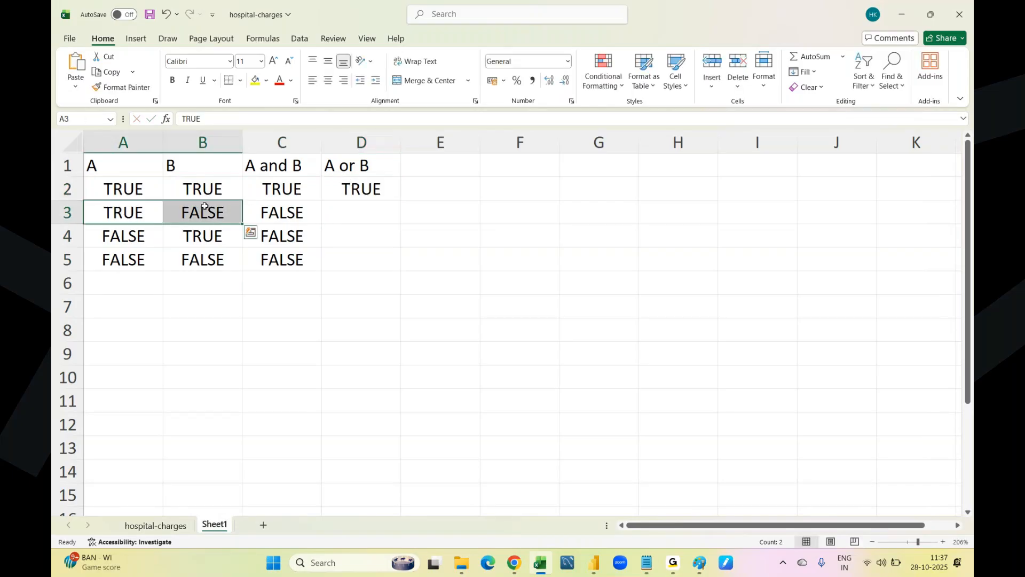
pyautogui.click(349, 203)
pyautogui.write('Tr')
pyautogui.press('Return')
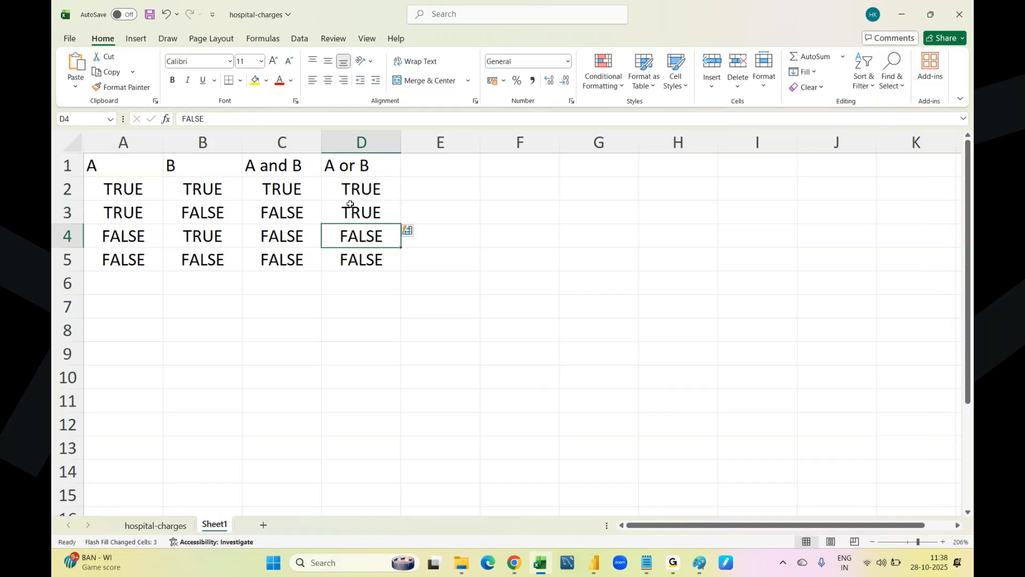
pyautogui.write('Tr')
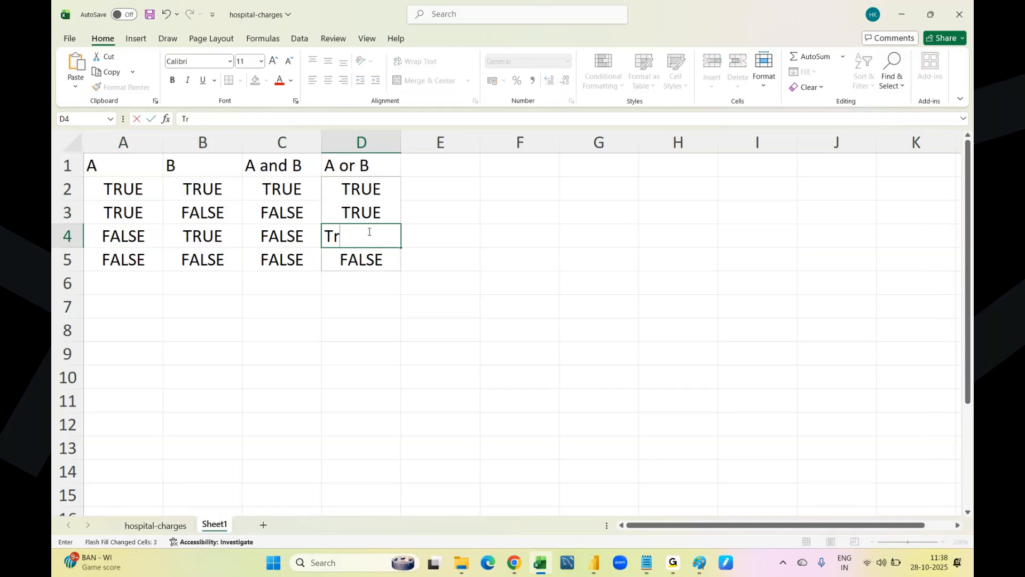
pyautogui.press('Return')
pyautogui.press('Return')
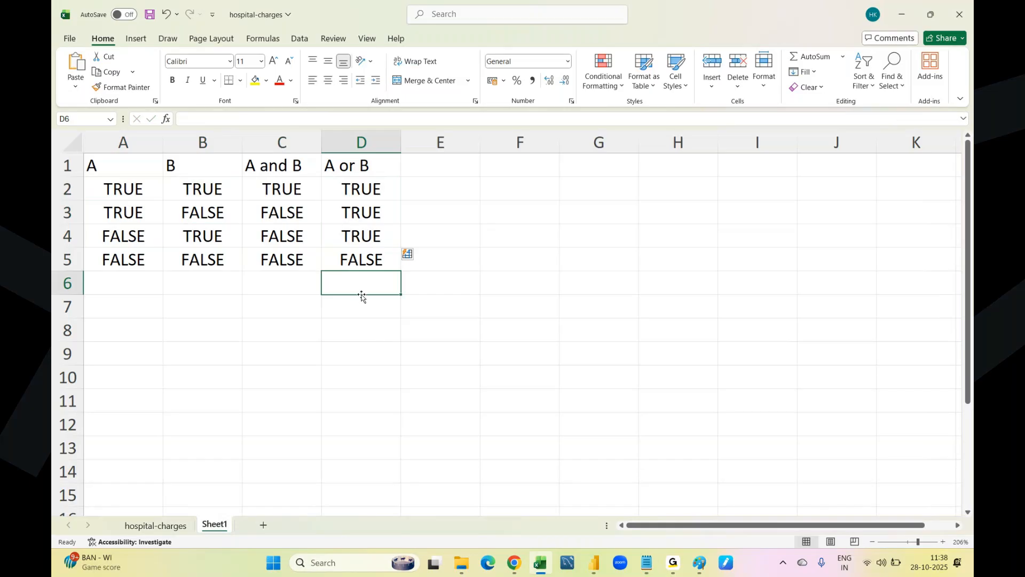
pyautogui.moveTo(285, 149); pyautogui.dragTo(358, 141)
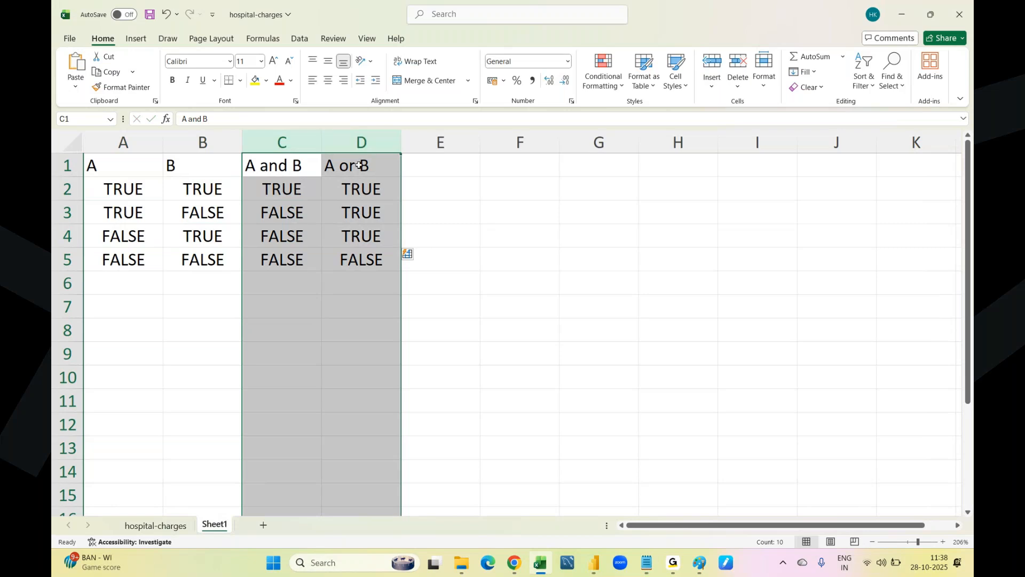
pyautogui.click(359, 165)
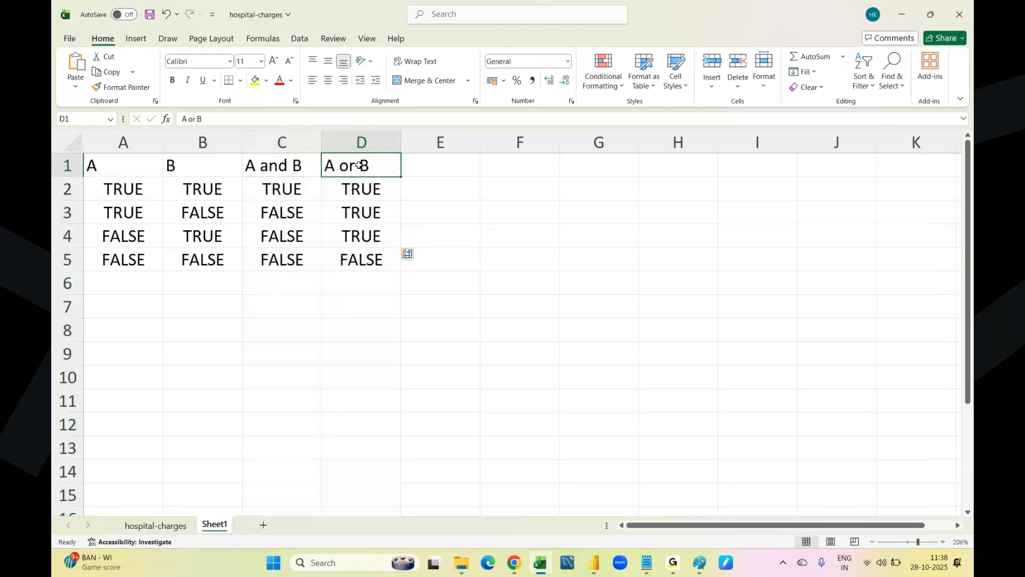
pyautogui.click(550, 569)
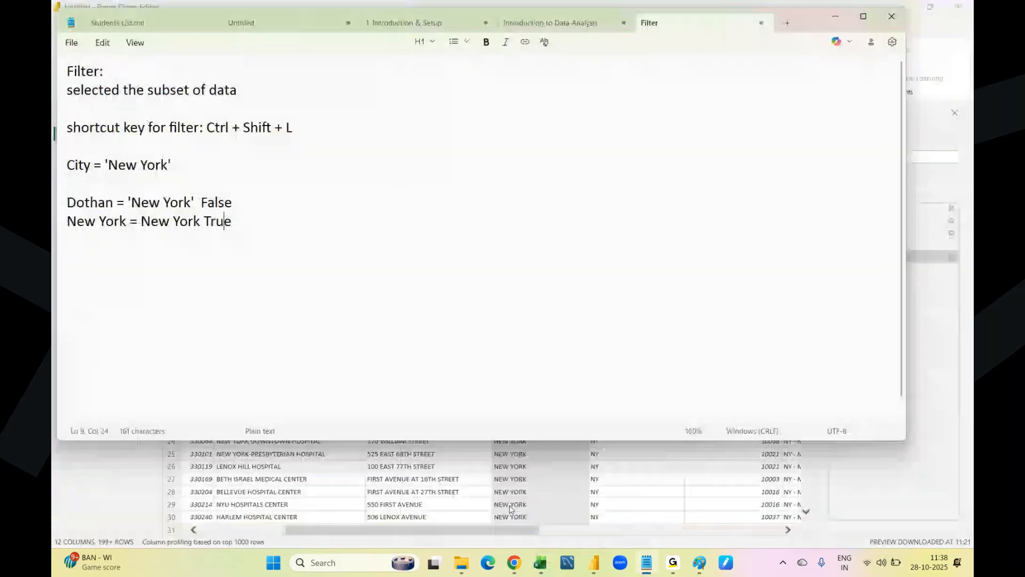
pyautogui.click(512, 510)
pyautogui.click(541, 562)
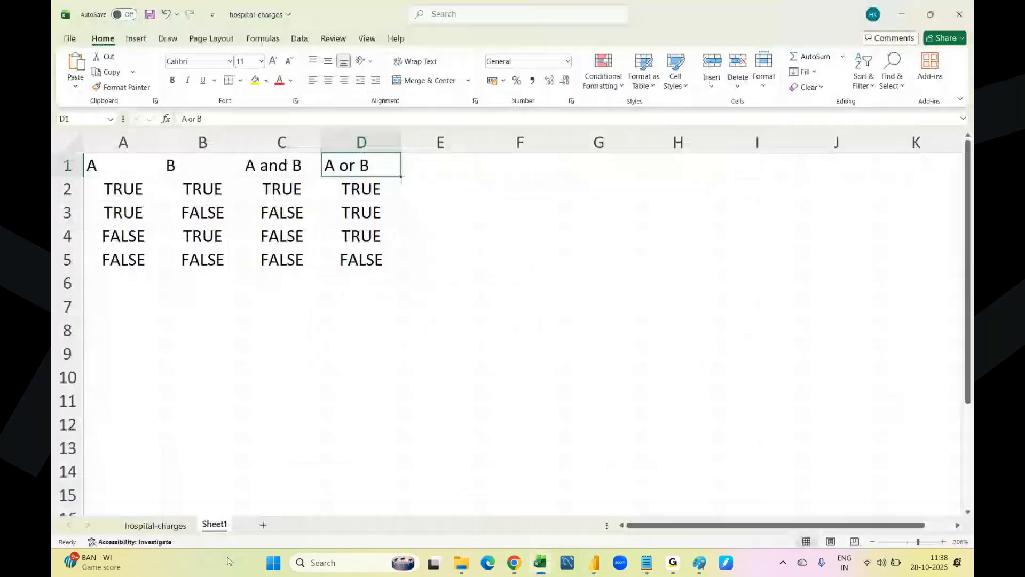
# Step: On the hospital-charges sheet, apply a custom filter to Provider City with equals NEW YORK And equals LOS ANGELES
pyautogui.click(154, 526)
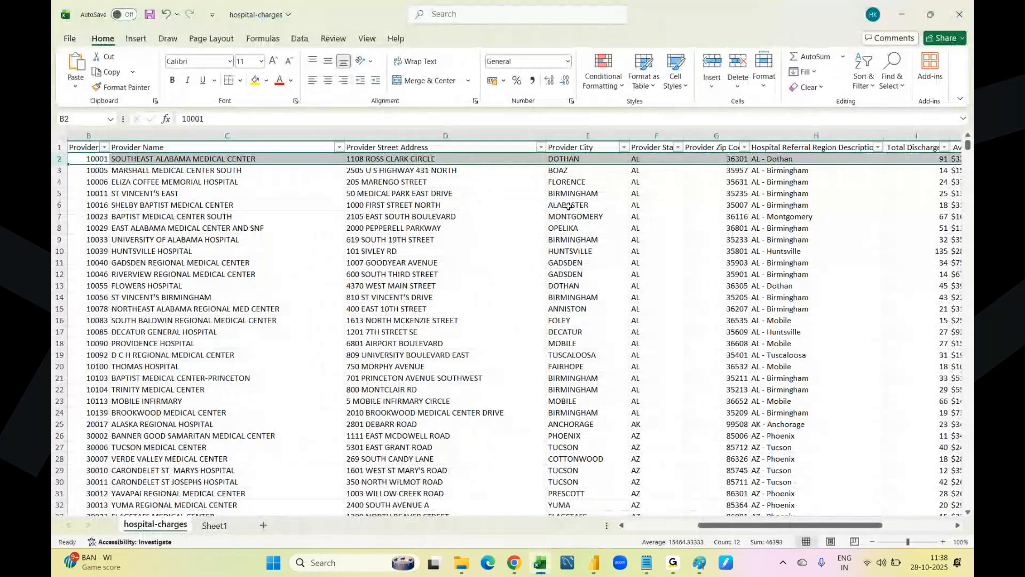
pyautogui.click(623, 147)
pyautogui.moveTo(614, 267)
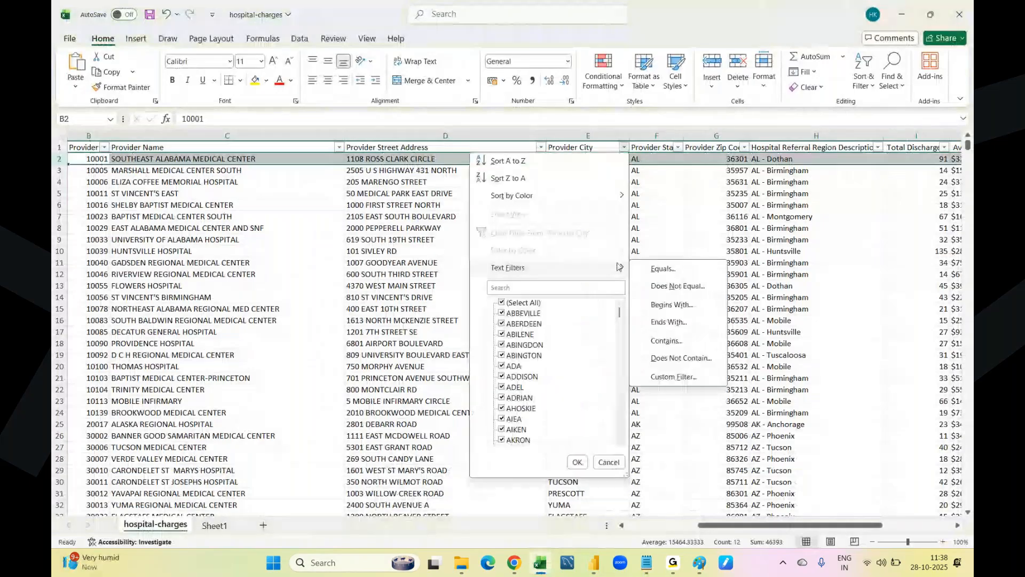
pyautogui.click(663, 269)
pyautogui.write('New Y')
pyautogui.click(299, 420)
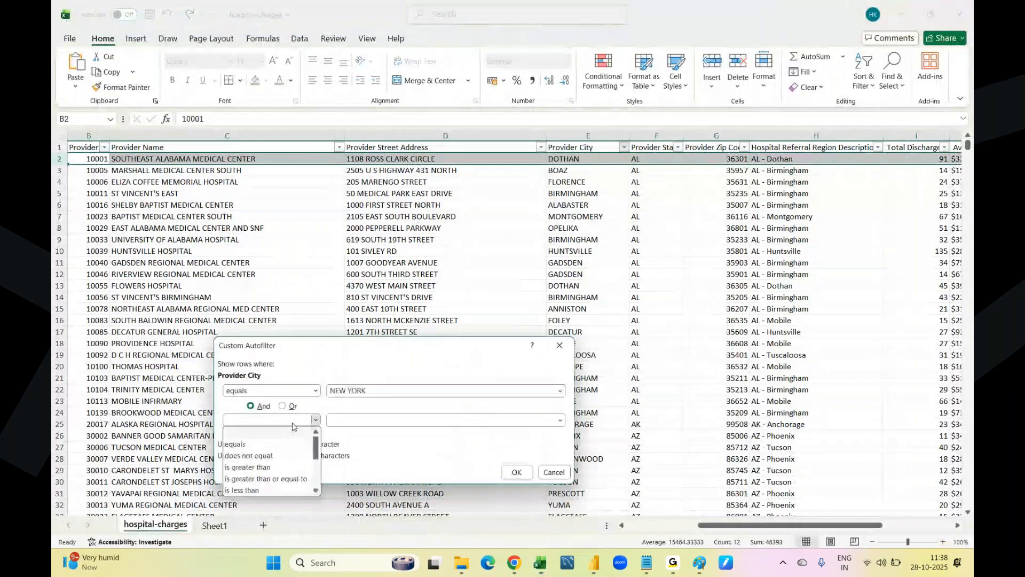
pyautogui.click(246, 443)
pyautogui.click(355, 420)
pyautogui.write('Los An')
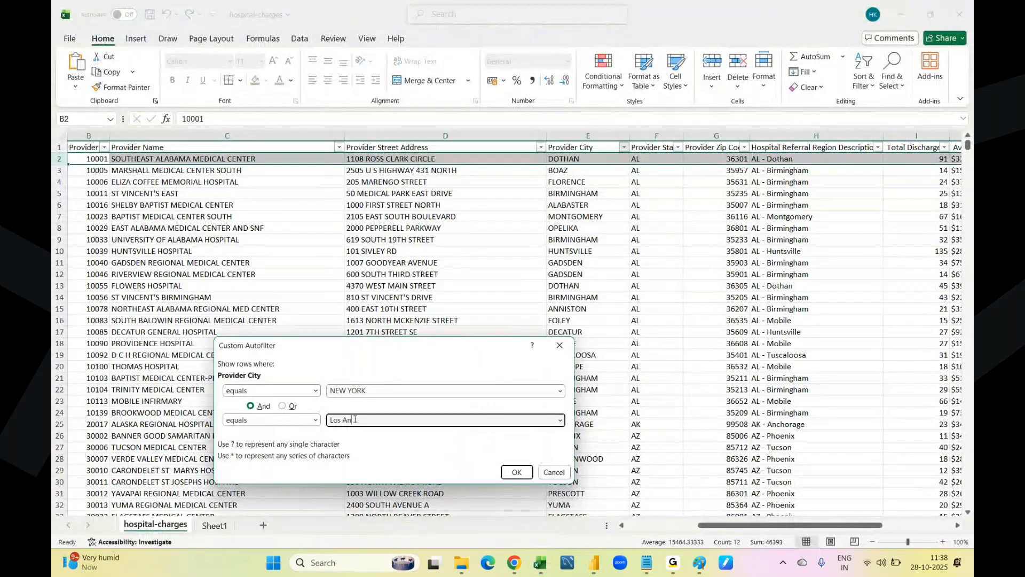
pyautogui.press('Return')
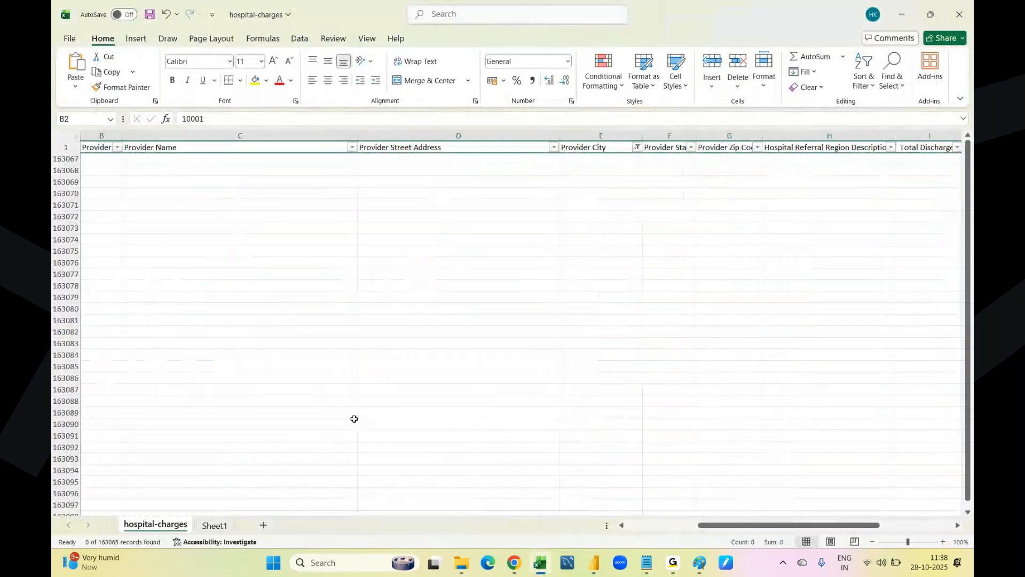
pyautogui.click(637, 147)
pyautogui.moveTo(613, 268)
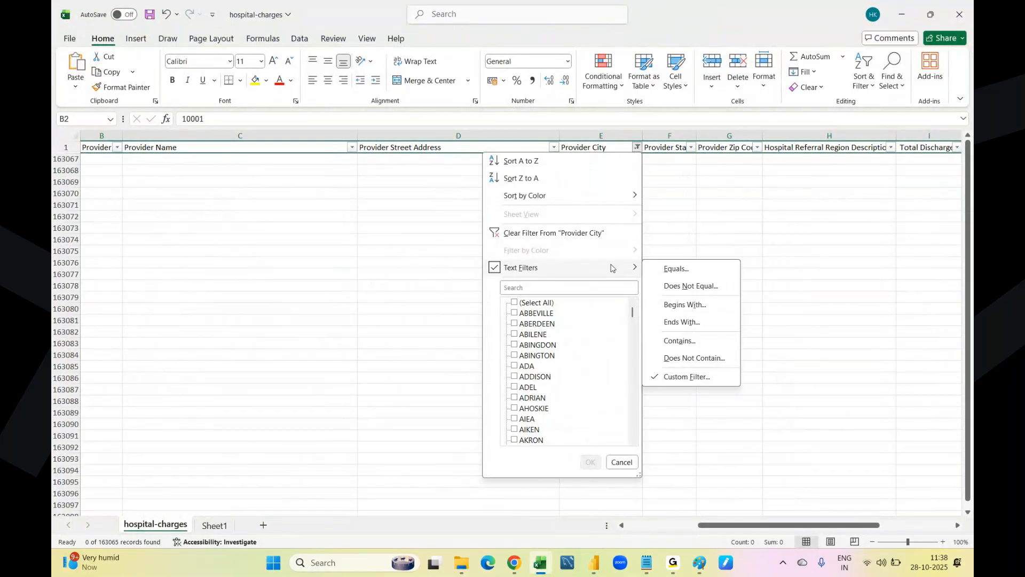
pyautogui.click(674, 278)
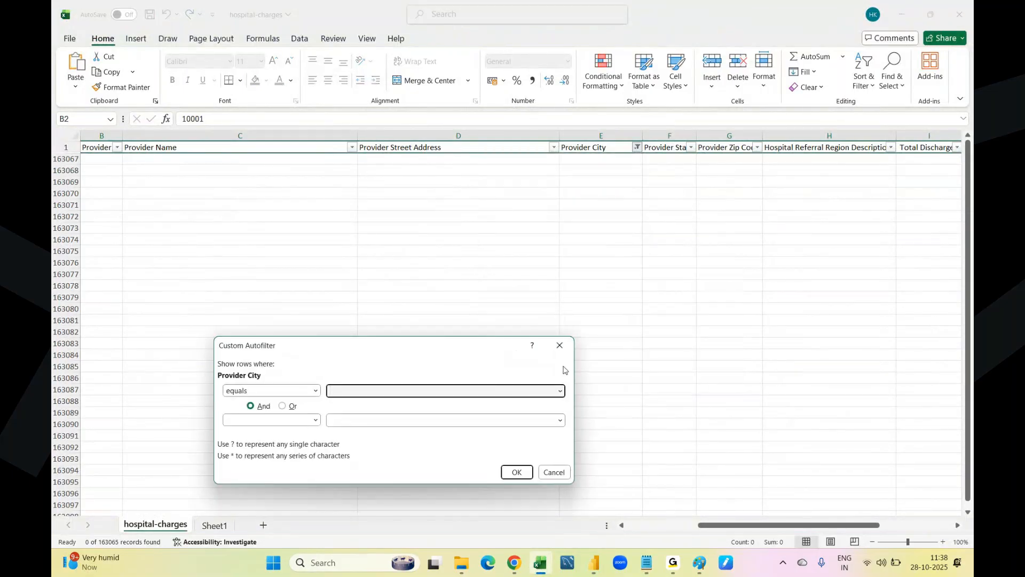
pyautogui.click(561, 346)
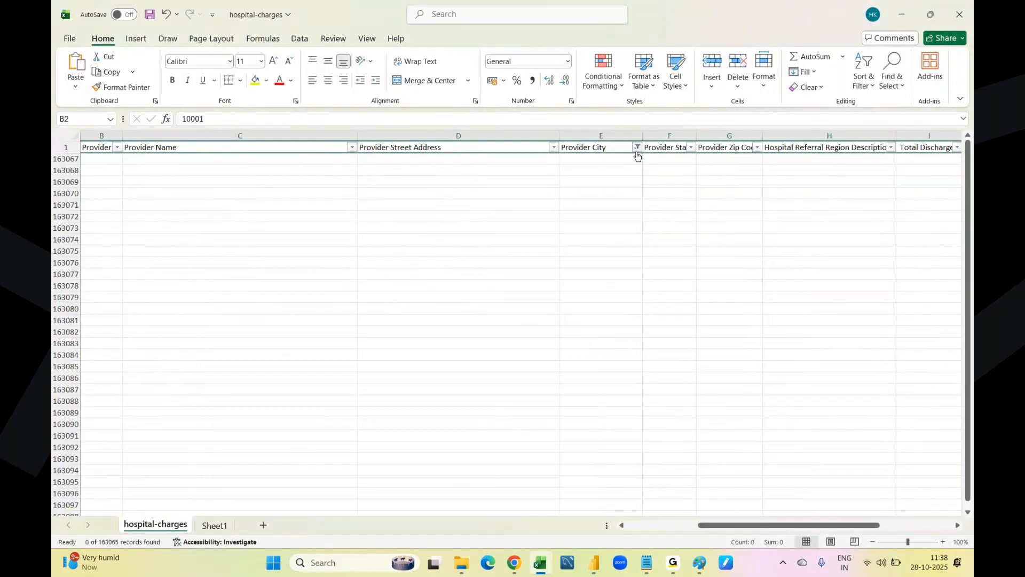
# Step: Review the Provider City custom filter conditions without changing them, and turn off filtering for the whole table
pyautogui.click(637, 147)
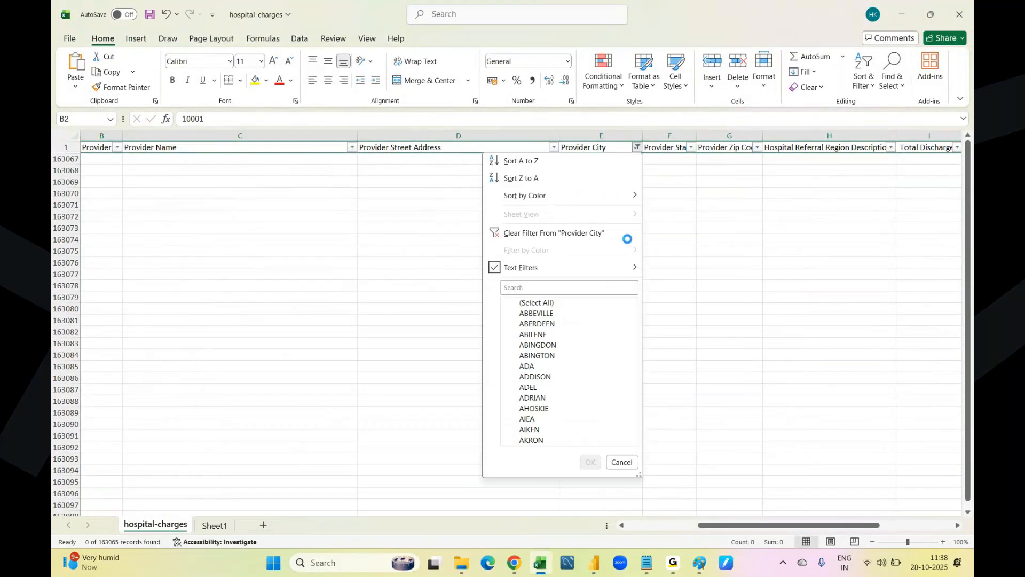
pyautogui.click(599, 274)
pyautogui.click(663, 271)
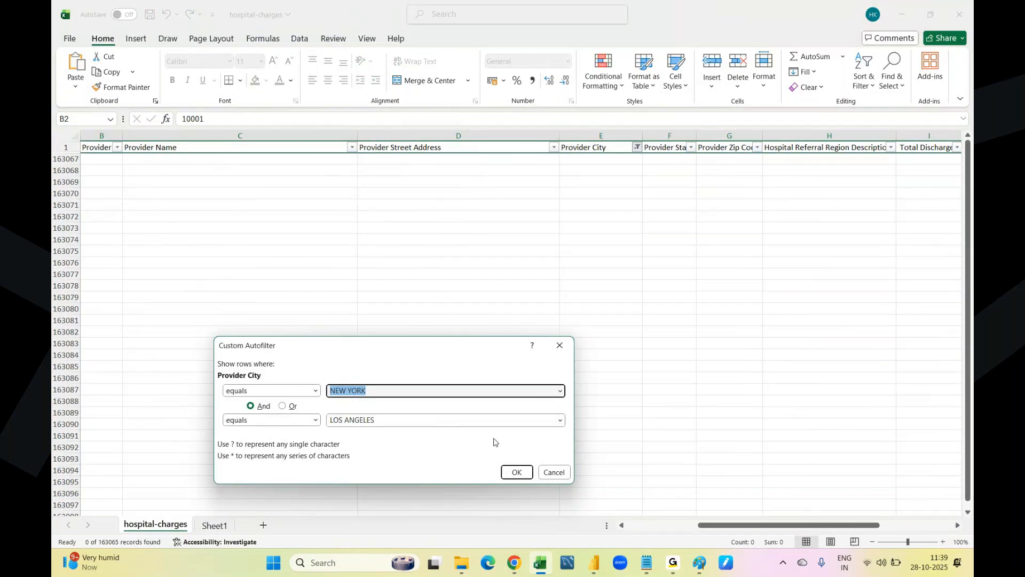
pyautogui.click(553, 473)
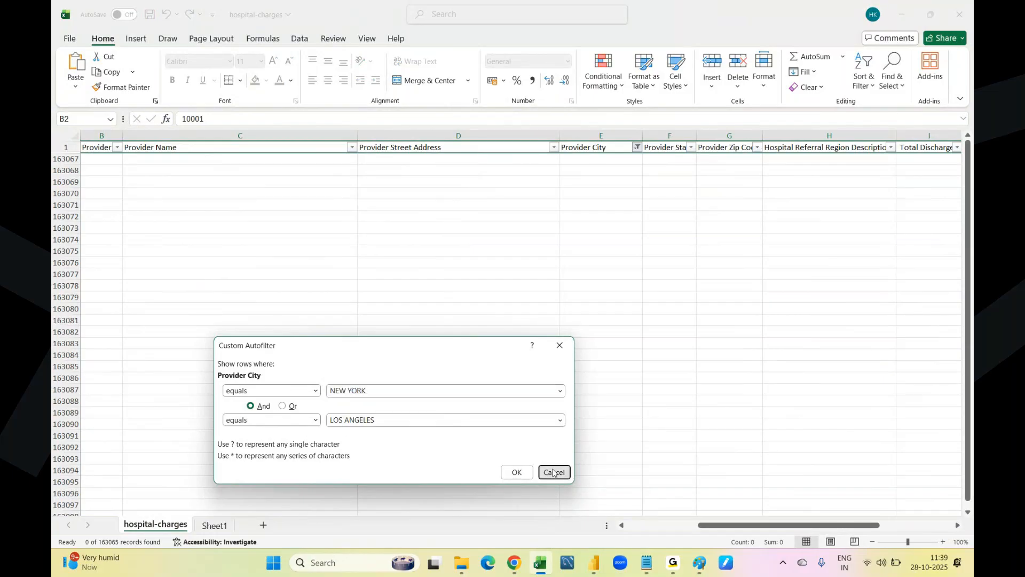
pyautogui.hotkey('ctrl', 'shift', 'l')
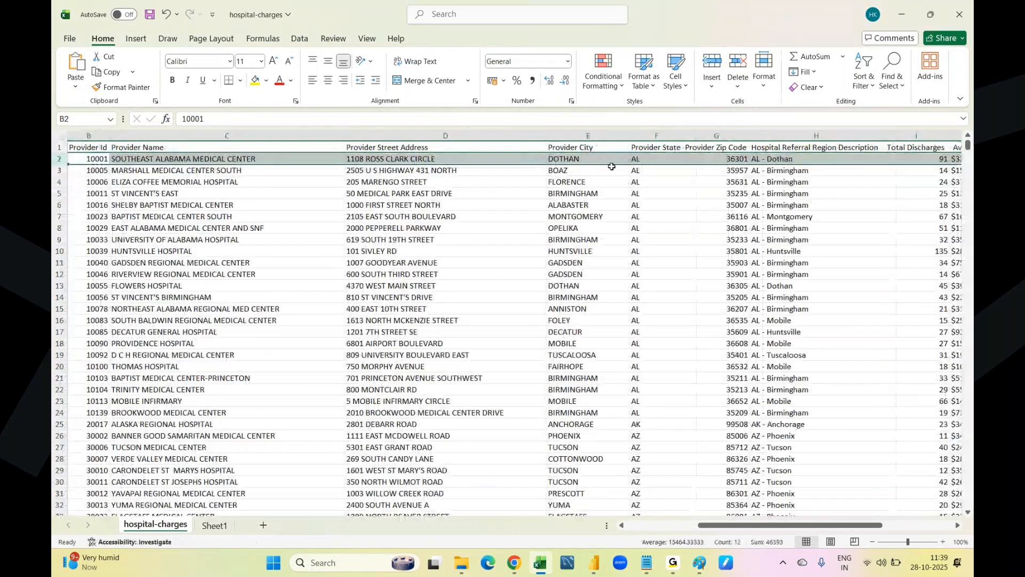
# Step: Switch to the Filter note in Notepad and copy the City = 'New York' line below the Dothan and New York comparisons
pyautogui.click(652, 565)
pyautogui.click(256, 329)
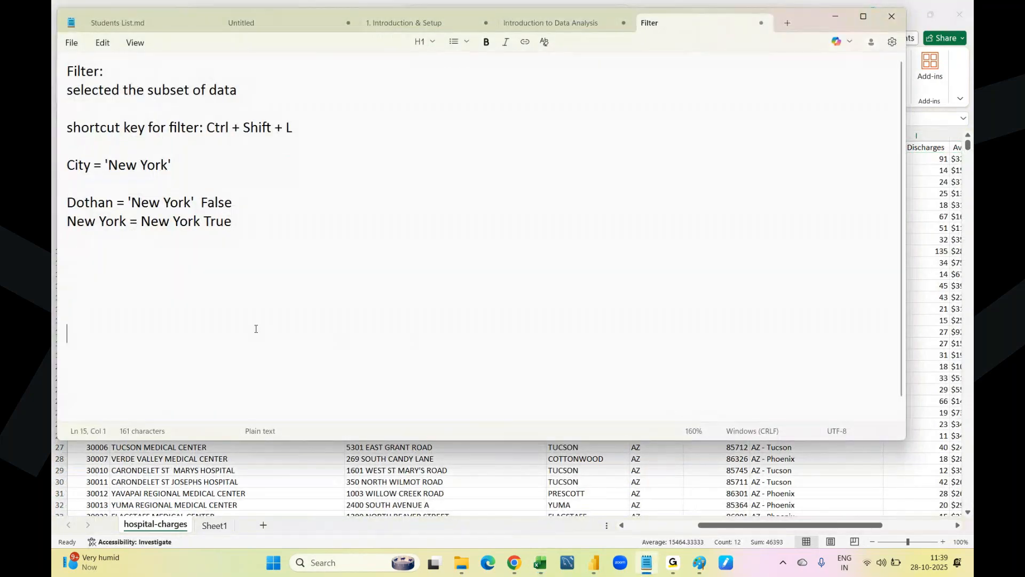
pyautogui.press('Up')
pyautogui.press('Up')
pyautogui.click(52, 163)
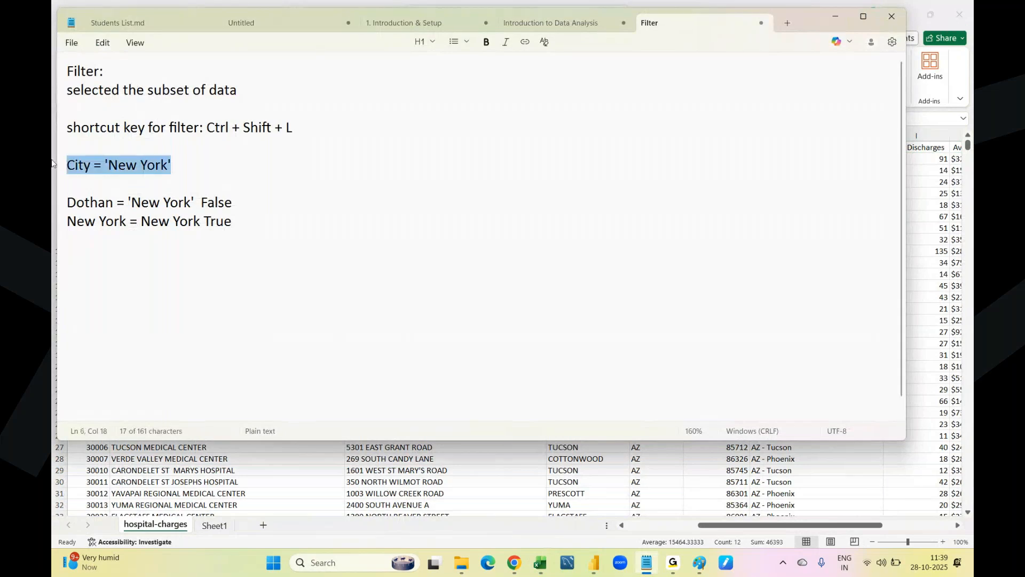
pyautogui.hotkey('ctrl', 'c')
pyautogui.click(72, 274)
pyautogui.hotkey('ctrl', 'v')
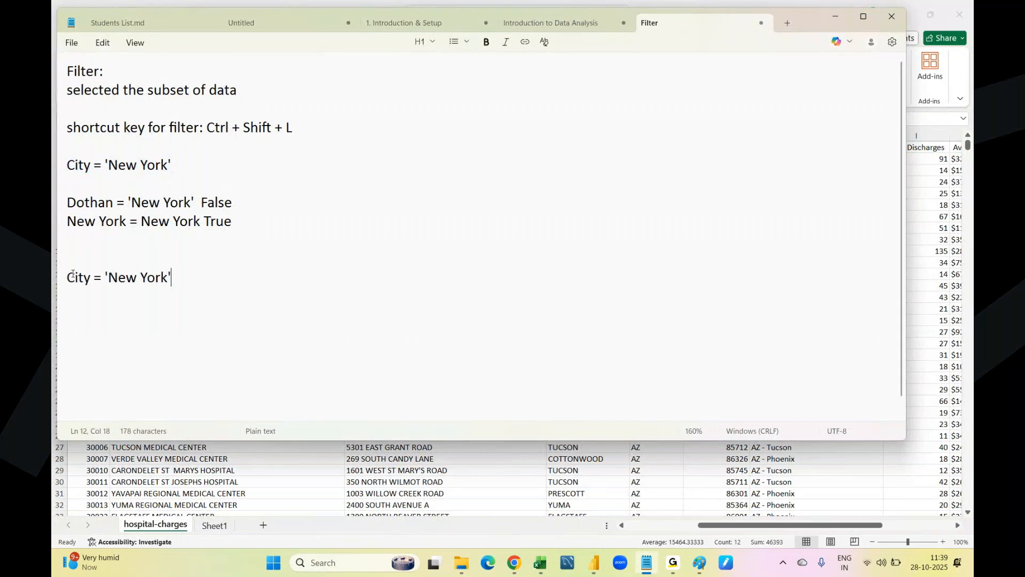
# Step: Extend the copied City condition with "and City = Los Angeles"
pyautogui.write('and City')
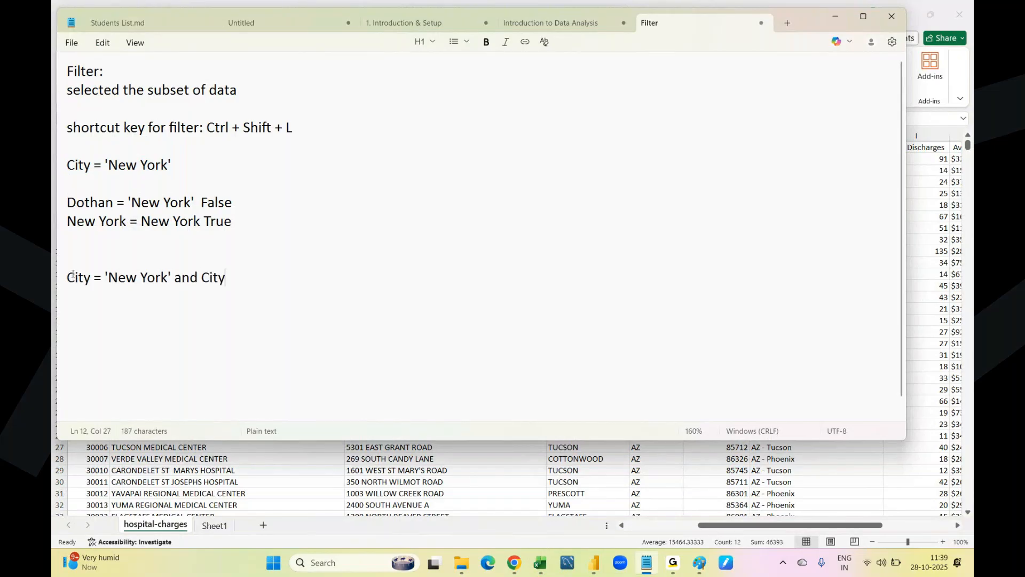
pyautogui.write(' = Los Angelkes')
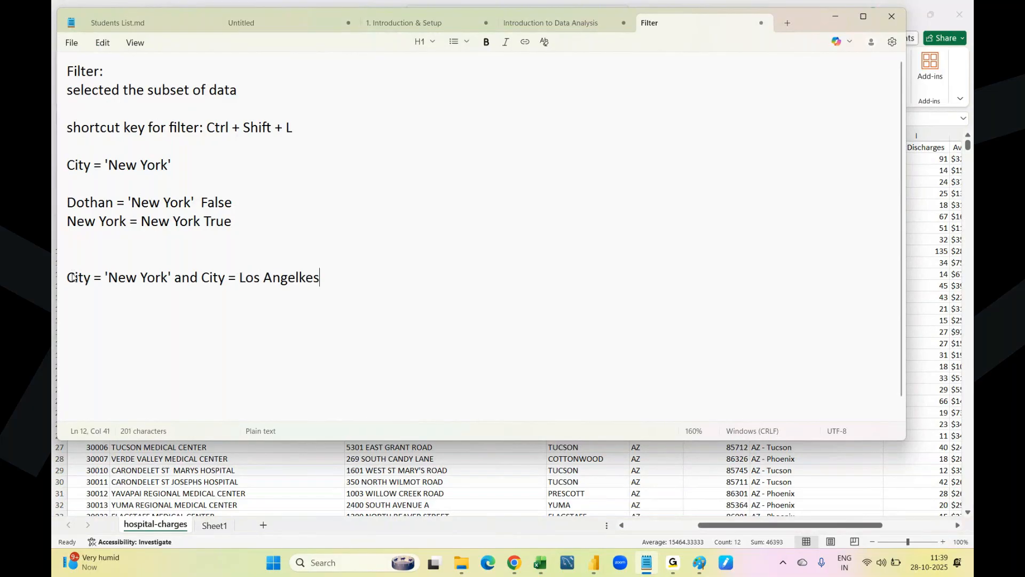
pyautogui.press('BackSpace')
pyautogui.press('BackSpace')
pyautogui.press('BackSpace')
pyautogui.press('BackSpace')
pyautogui.write('les')
pyautogui.press('Return')
# Step: Remove the quotation marks around New York in the combined City condition
pyautogui.click(109, 278)
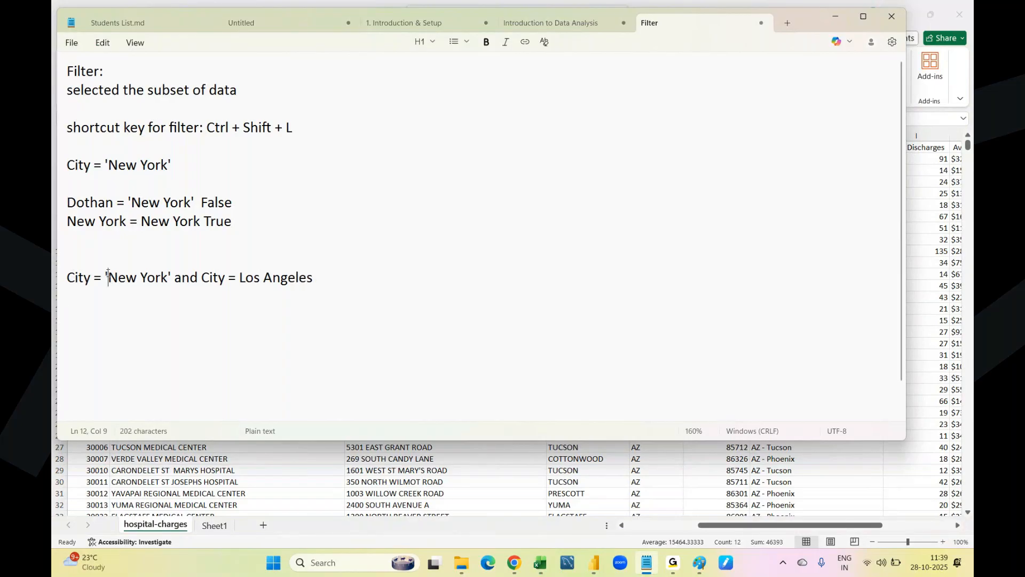
pyautogui.press('BackSpace')
pyautogui.click(172, 277)
pyautogui.write('\\')
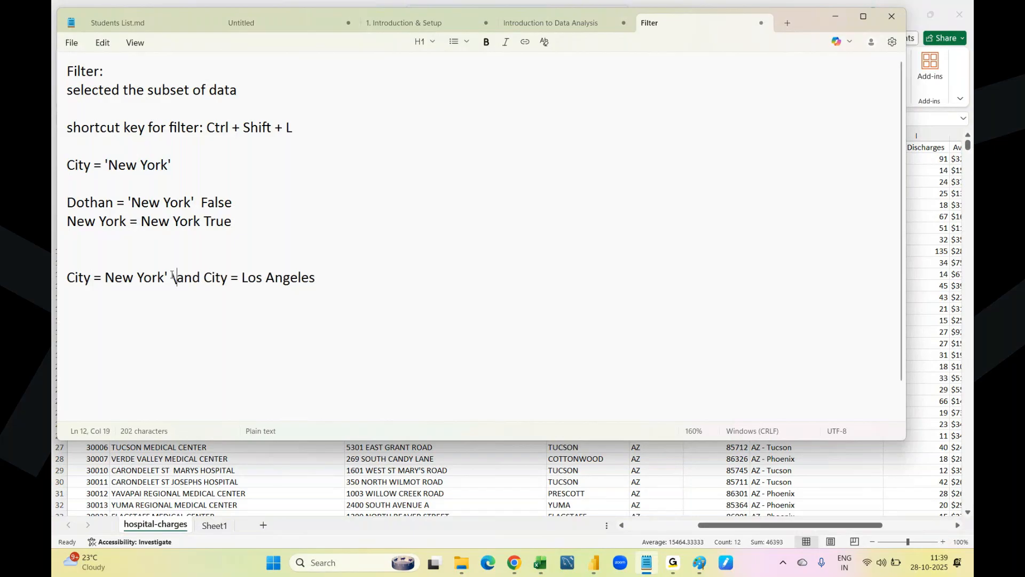
pyautogui.press('BackSpace')
pyautogui.press('BackSpace')
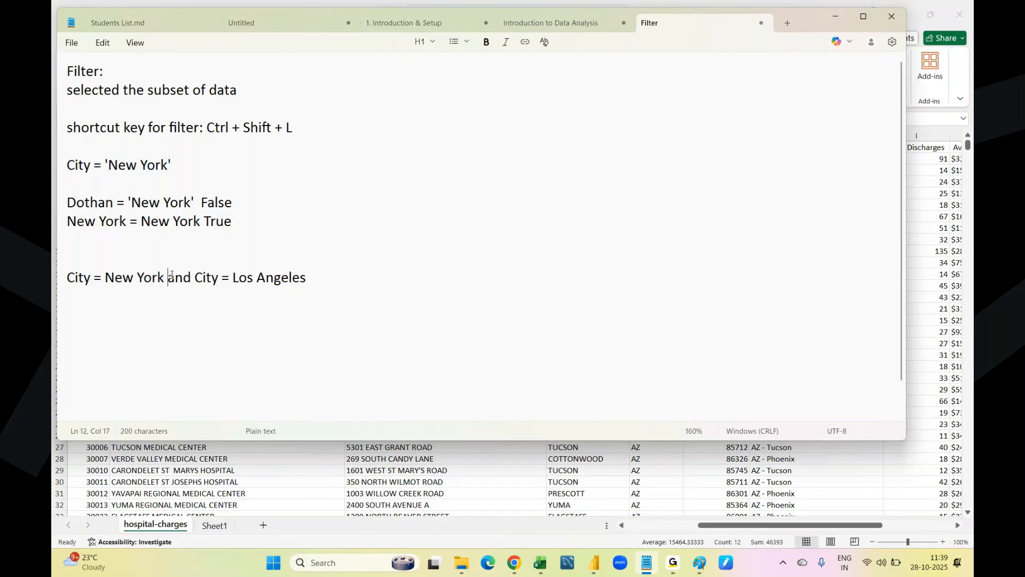
pyautogui.tripleClick(128, 279)
pyautogui.click(165, 278)
# Step: Check the first hospital row's city in Excel against the City = New York part of the combined condition in Notepad
pyautogui.hotkey('alt', 'Tab')
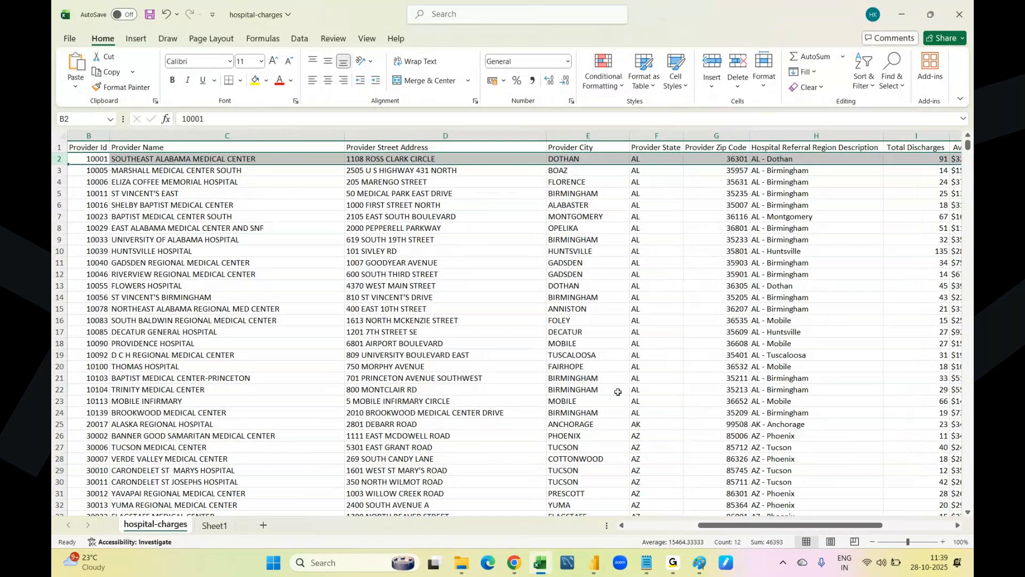
pyautogui.click(647, 562)
pyautogui.moveTo(90, 278); pyautogui.dragTo(63, 280)
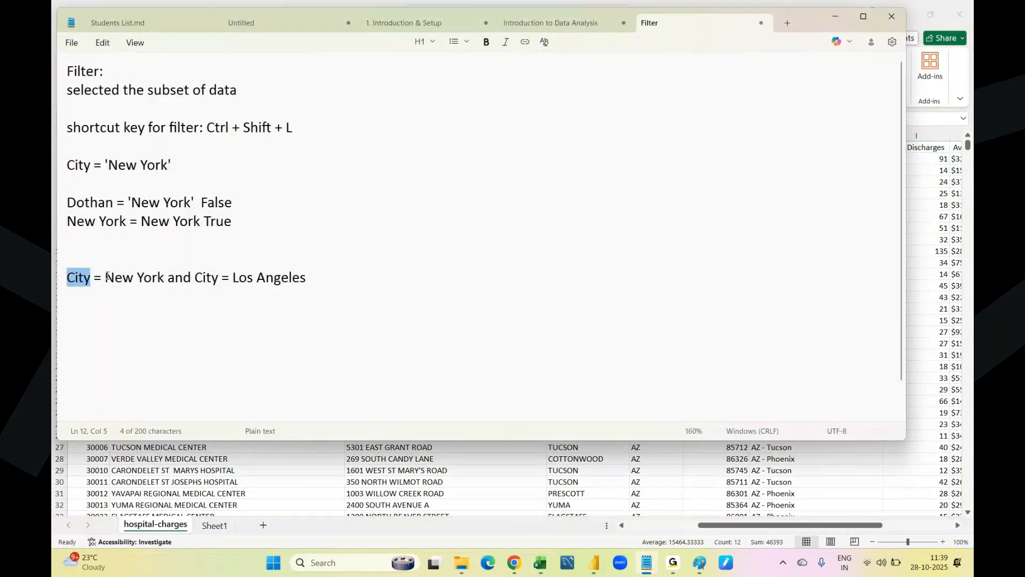
pyautogui.hotkey('shift', 'Right')
pyautogui.hotkey('shift', 'Right')
pyautogui.hotkey('shift', 'Right')
pyautogui.hotkey('shift', 'Right')
pyautogui.hotkey('shift', 'Right')
pyautogui.hotkey('shift', 'Right')
pyautogui.hotkey('shift', 'Right')
pyautogui.hotkey('shift', 'Right')
pyautogui.hotkey('shift', 'Right')
pyautogui.hotkey('shift', 'Right')
pyautogui.hotkey('shift', 'Right')
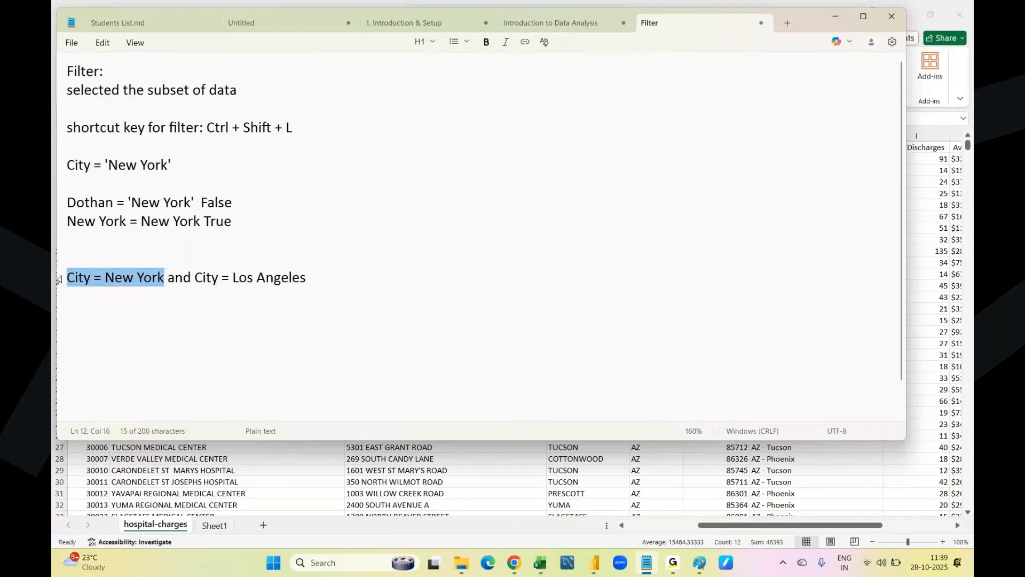
# Step: Write "False and False" under the combined condition as the evaluation of its two parts
pyautogui.click(74, 314)
pyautogui.write('FA')
pyautogui.press('BackSpace')
pyautogui.write('alse A')
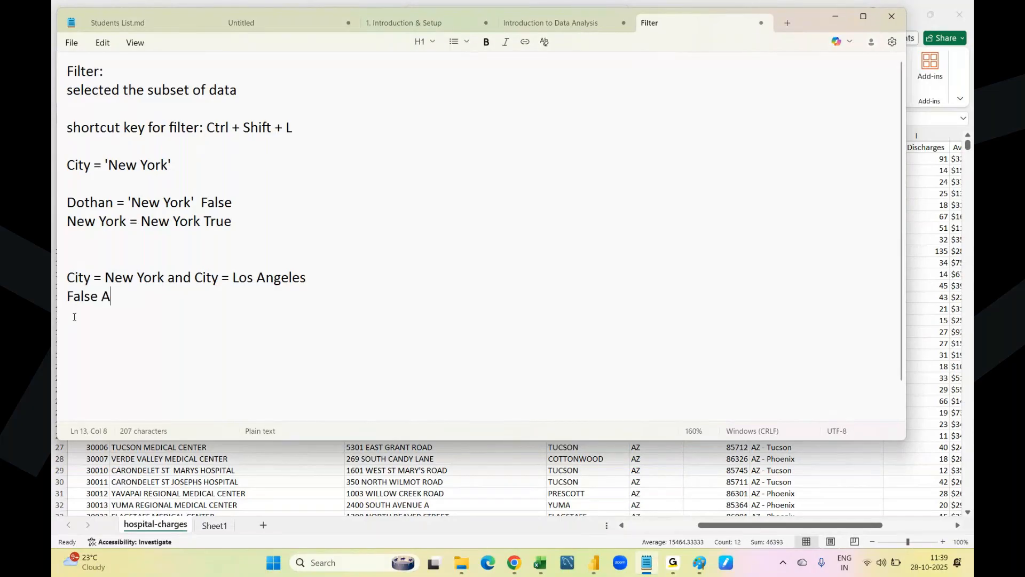
pyautogui.press('BackSpace')
pyautogui.write('and')
pyautogui.moveTo(192, 278); pyautogui.dragTo(326, 276)
pyautogui.click(140, 288)
pyautogui.write('False')
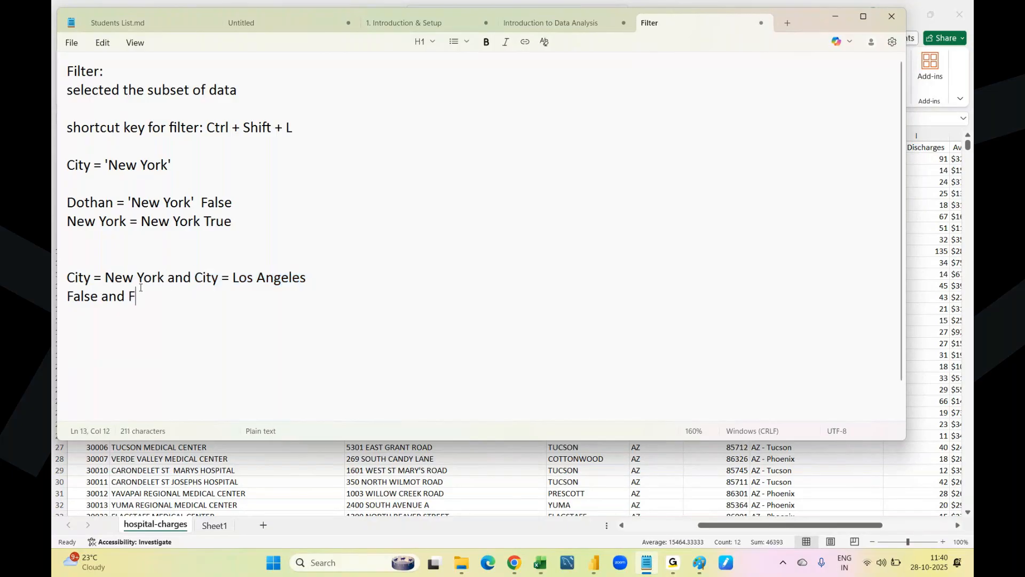
# Step: Add the overall result False on the line below "False and False"
pyautogui.press('Return')
pyautogui.write('False')
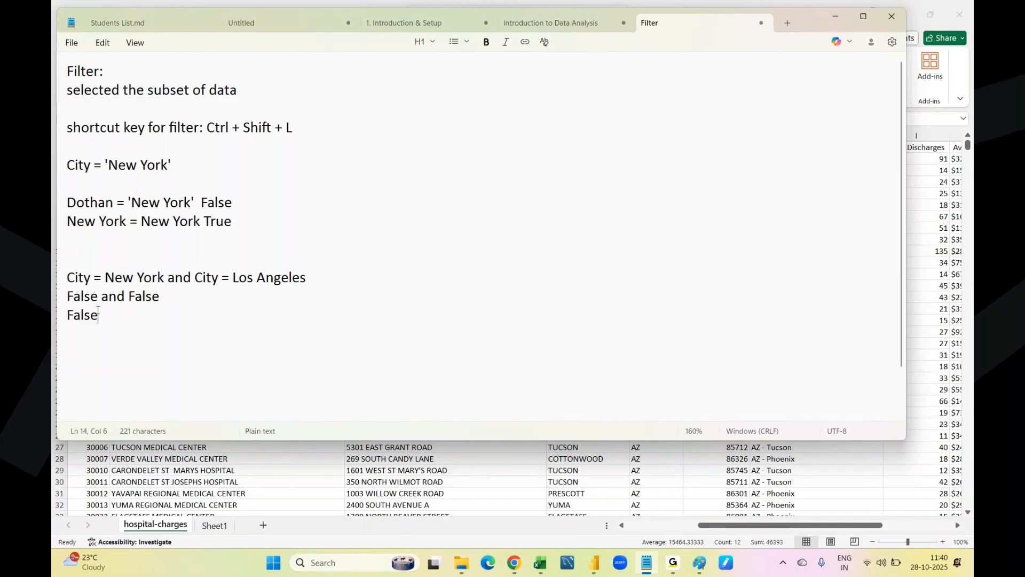
pyautogui.moveTo(99, 314); pyautogui.dragTo(60, 320)
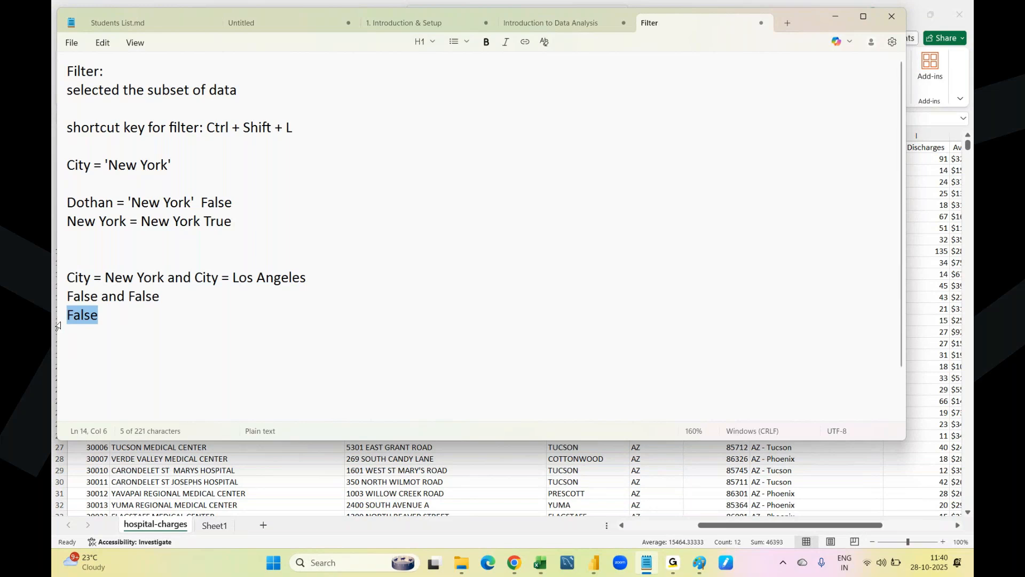
pyautogui.click(88, 371)
# Step: Switch to the hospital-charges workbook in Excel and look through the Provider City values before returning to the first rows
pyautogui.click(334, 469)
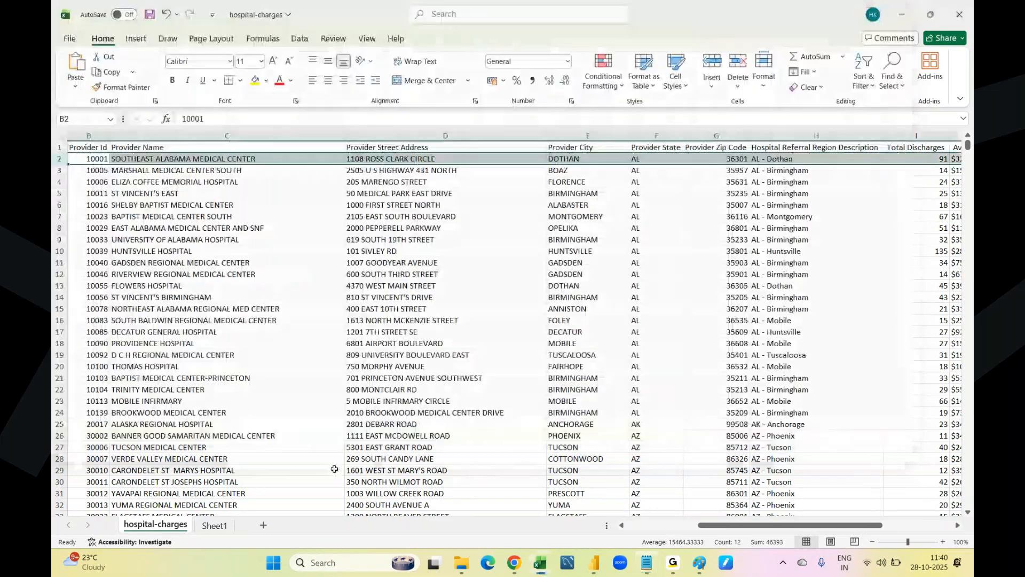
pyautogui.scroll(-7, 570, 306)
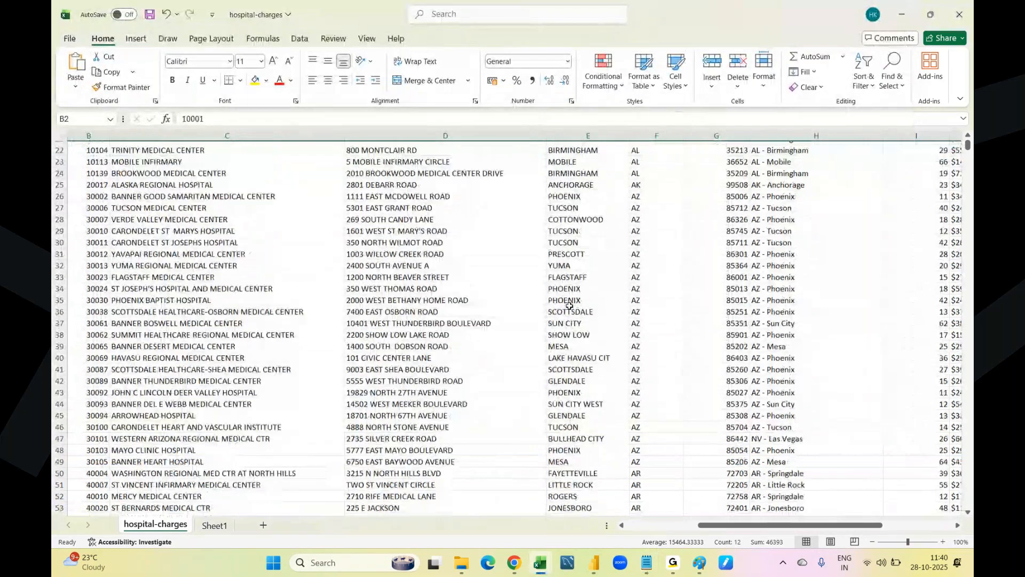
pyautogui.scroll(-8, 569, 306)
pyautogui.scroll(-7, 569, 305)
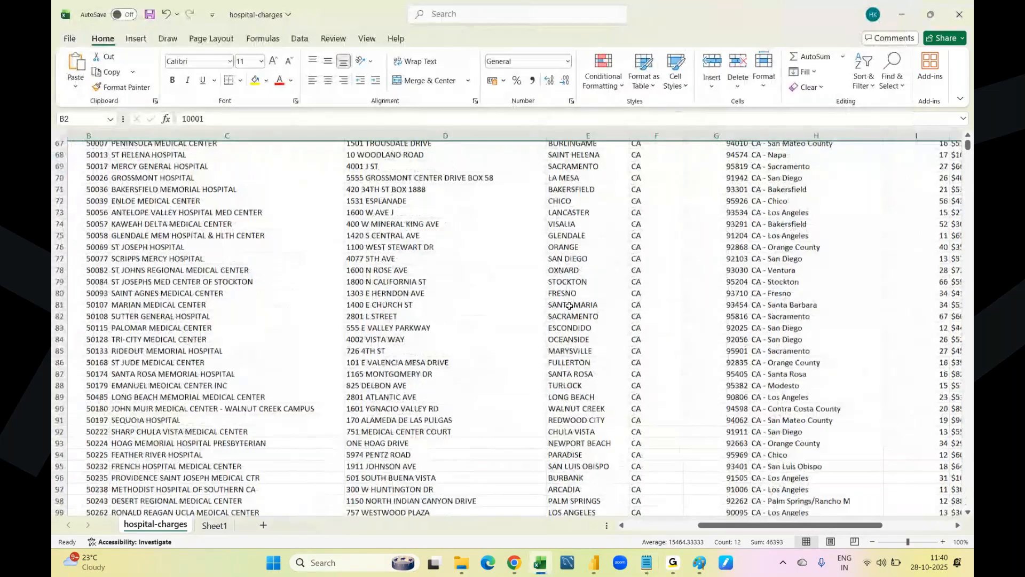
pyautogui.scroll(-18, 569, 305)
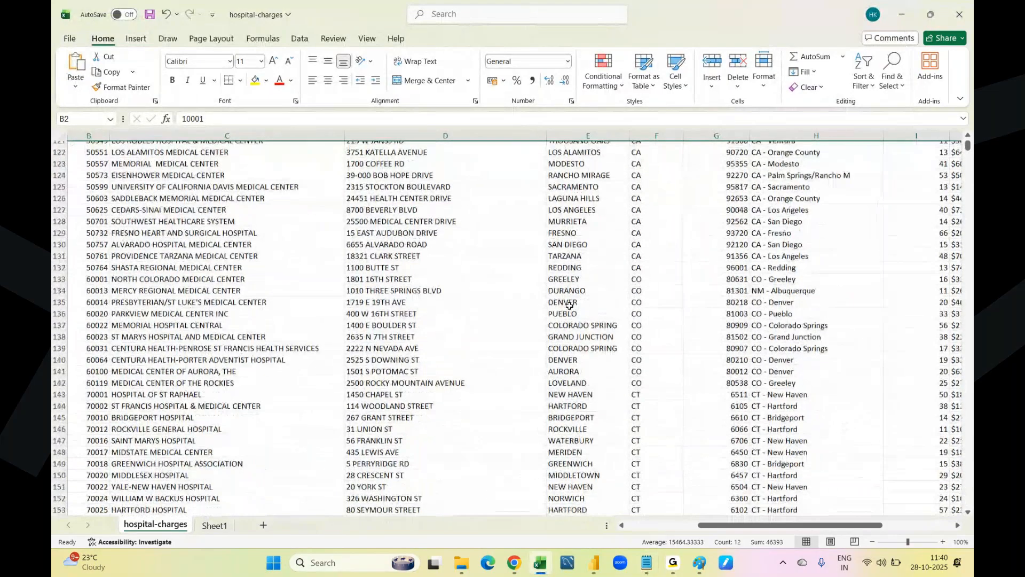
pyautogui.scroll(-1, 570, 306)
pyautogui.scroll(-3, 570, 305)
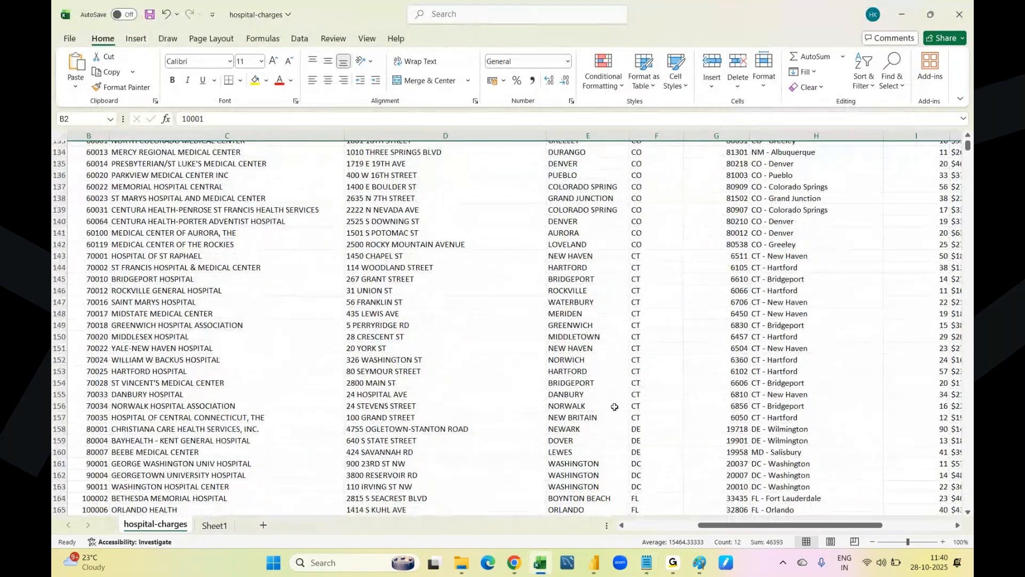
pyautogui.scroll(-20, 615, 407)
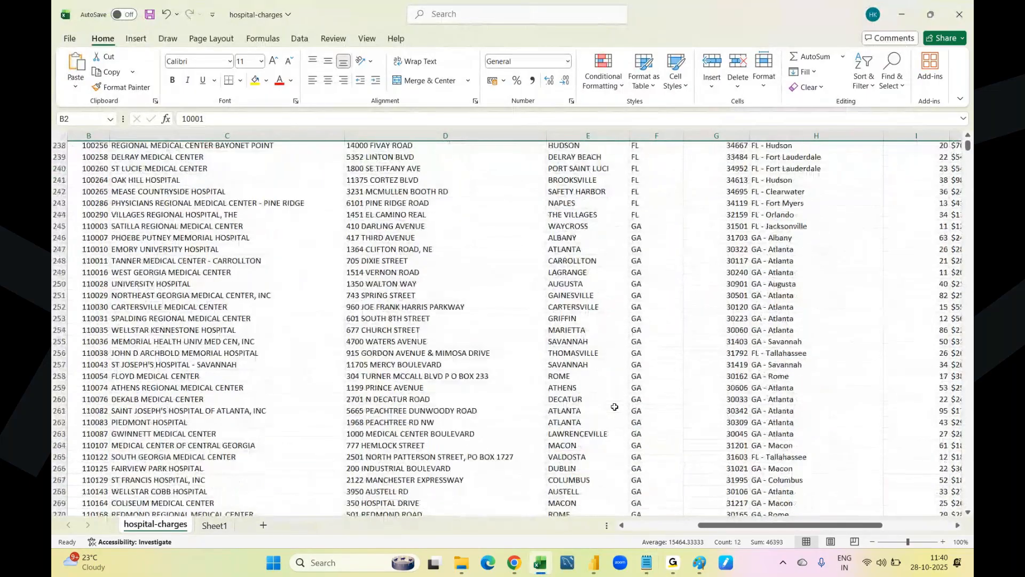
pyautogui.scroll(-13, 615, 407)
pyautogui.scroll(20, 615, 407)
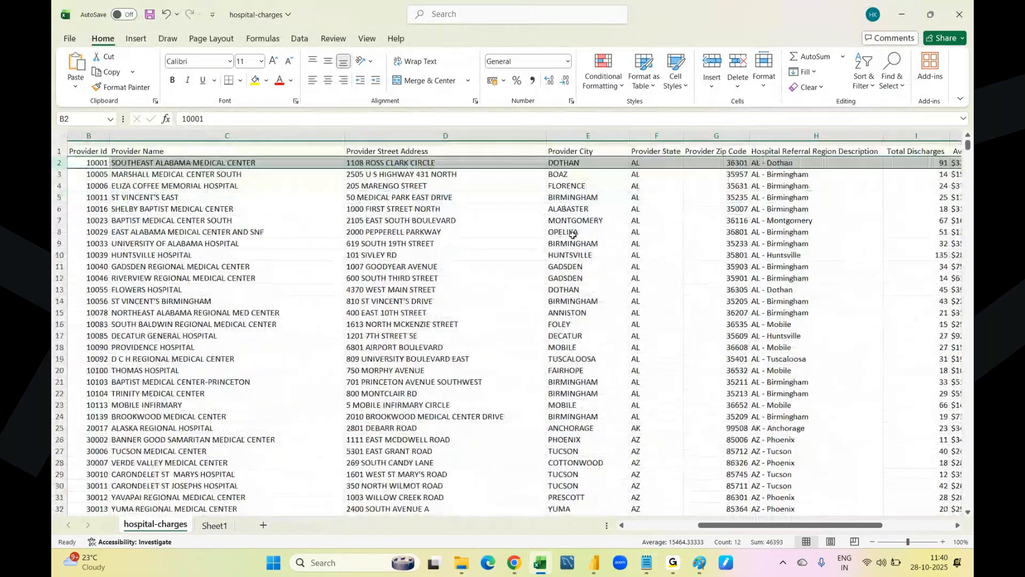
# Step: Back in the Notepad note, add "True and False" below the first evaluation, with the result False on the next line
pyautogui.click(652, 573)
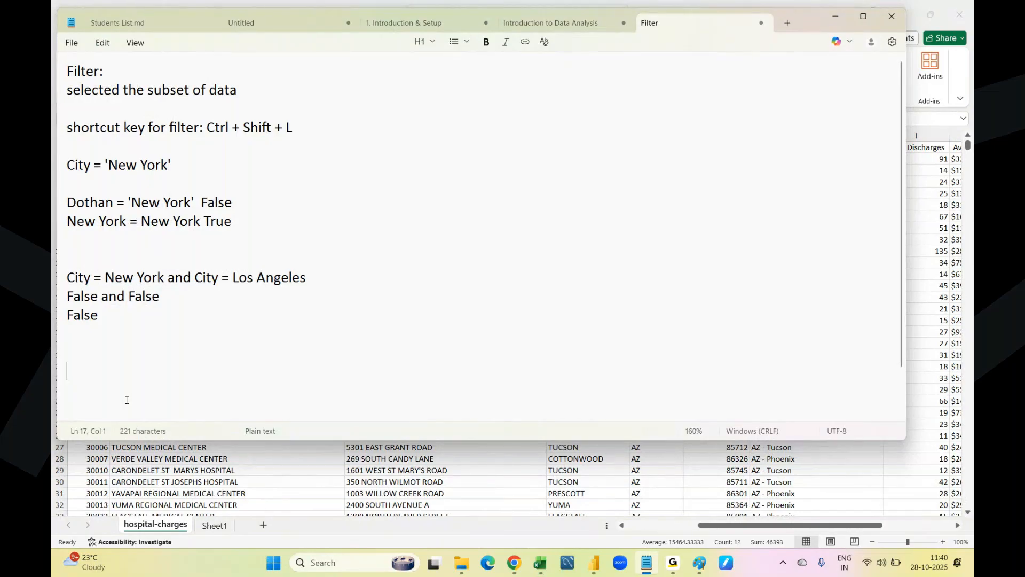
pyautogui.tripleClick(91, 284)
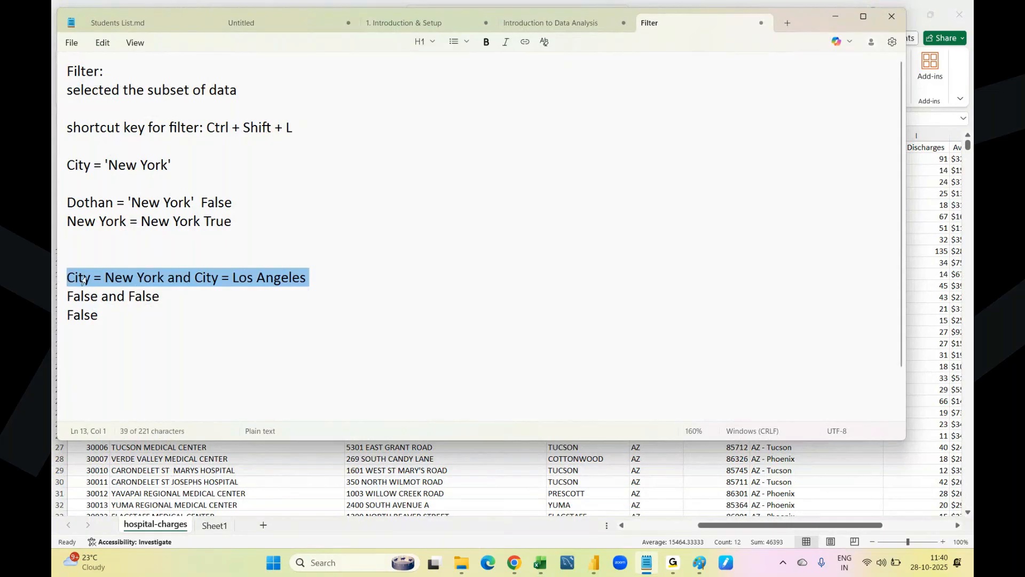
pyautogui.click(106, 355)
pyautogui.write('True and')
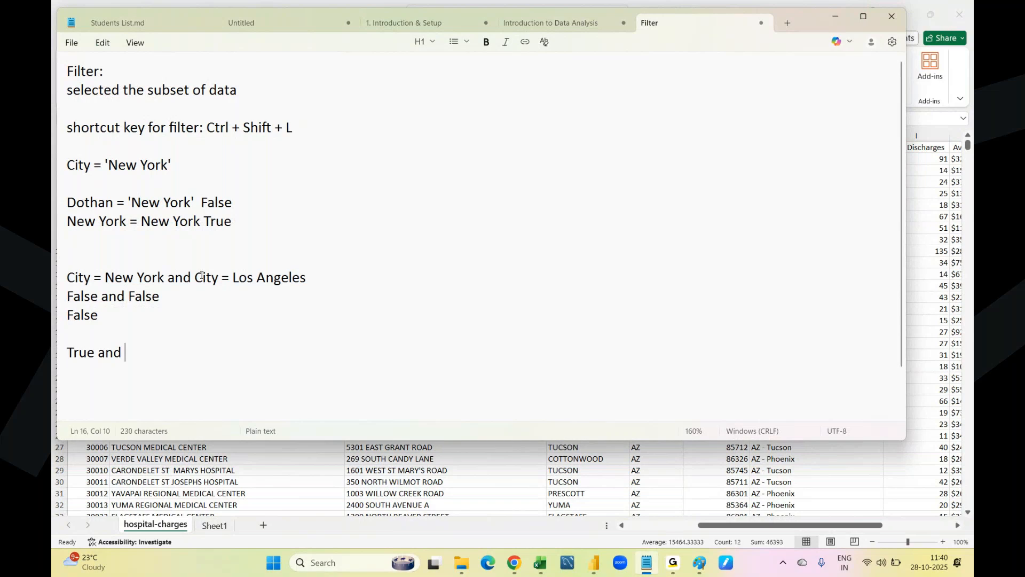
pyautogui.moveTo(195, 277); pyautogui.dragTo(306, 269)
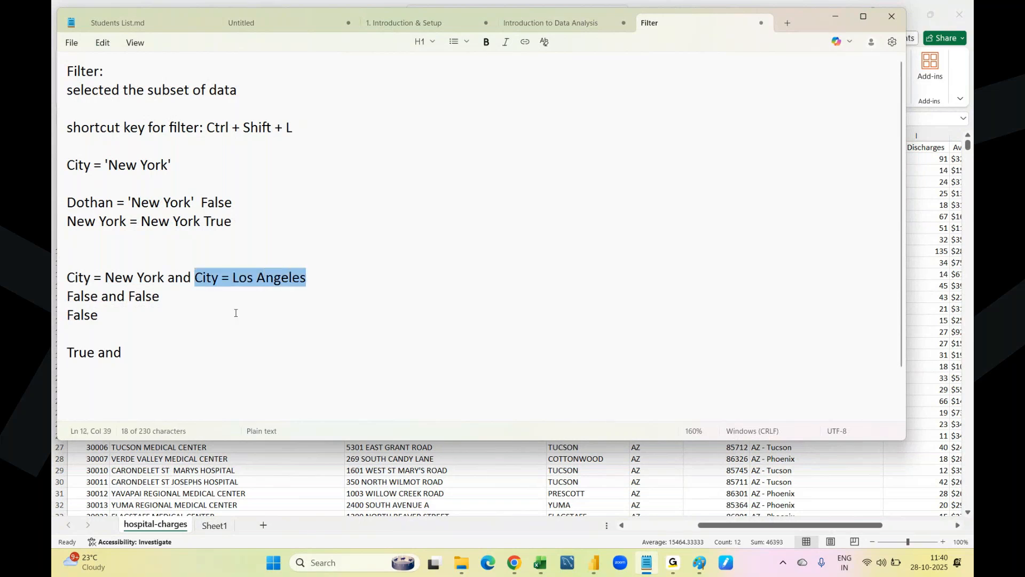
pyautogui.click(151, 350)
pyautogui.write('False')
pyautogui.press('Return')
pyautogui.write('False')
pyautogui.press('Return')
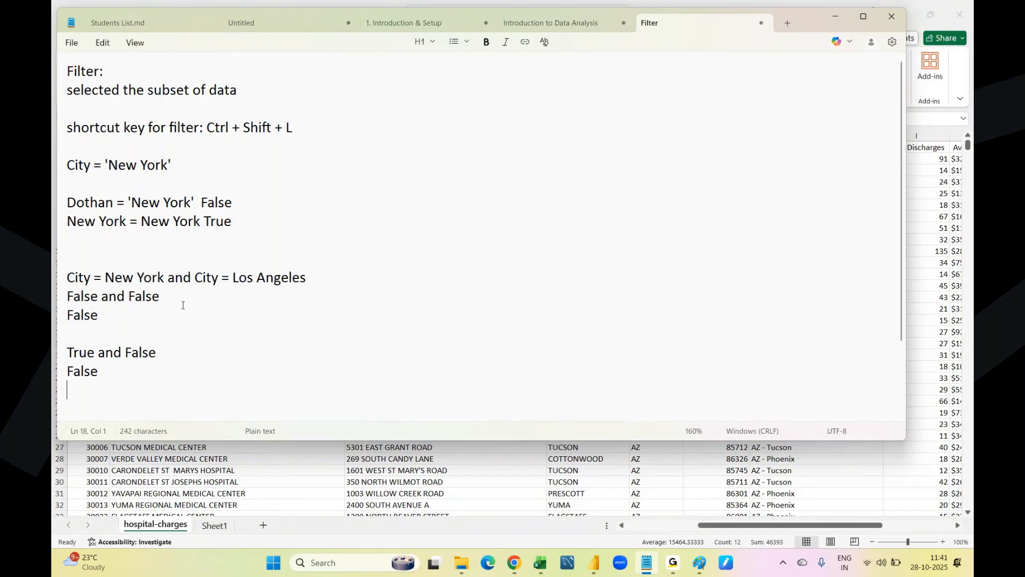
# Step: Review the and condition's two parts, and change the operator in the "True and False" line to "or"
pyautogui.moveTo(171, 271); pyautogui.dragTo(193, 278)
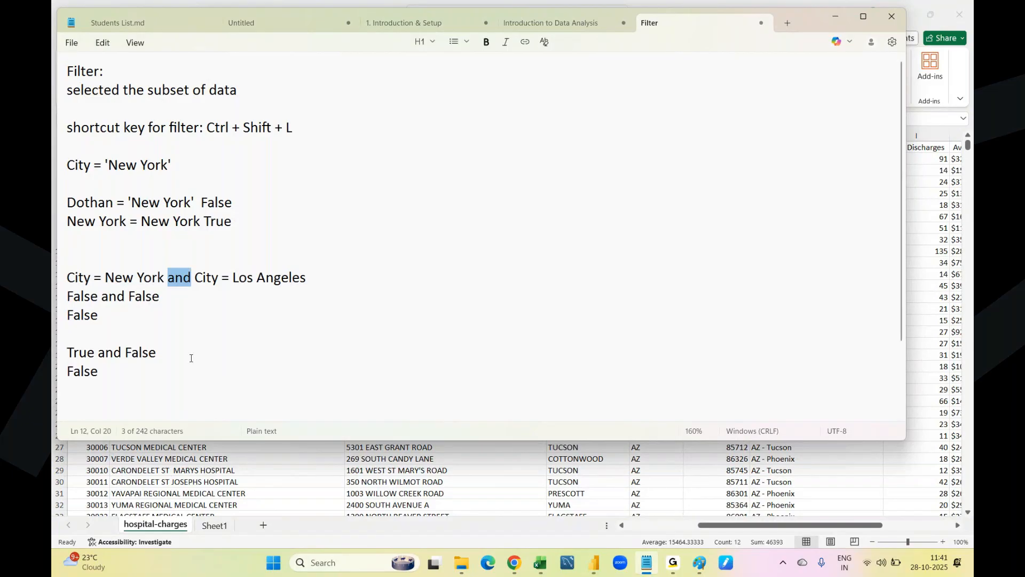
pyautogui.click(62, 289)
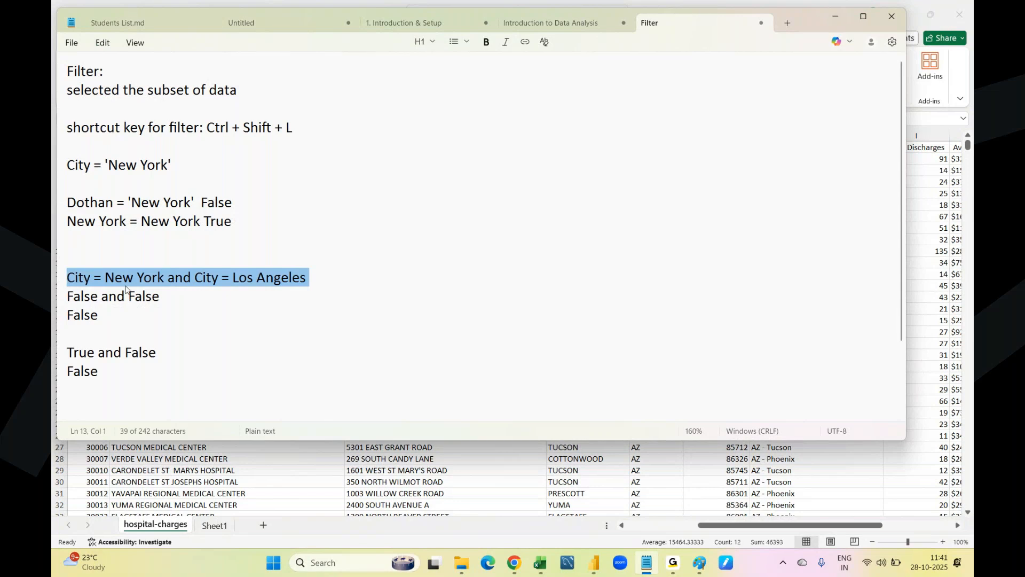
pyautogui.click(196, 277)
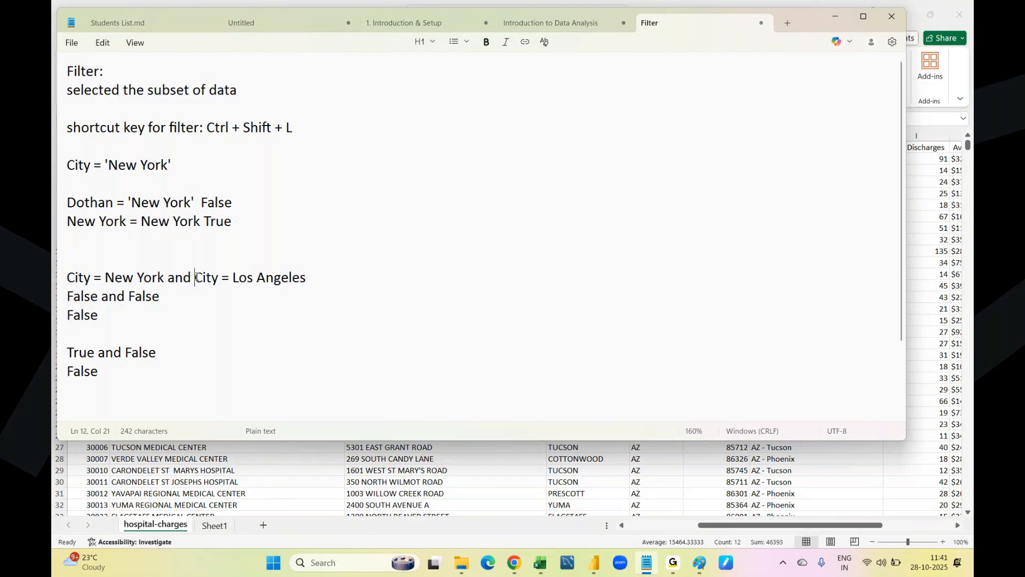
pyautogui.moveTo(196, 277); pyautogui.dragTo(323, 277)
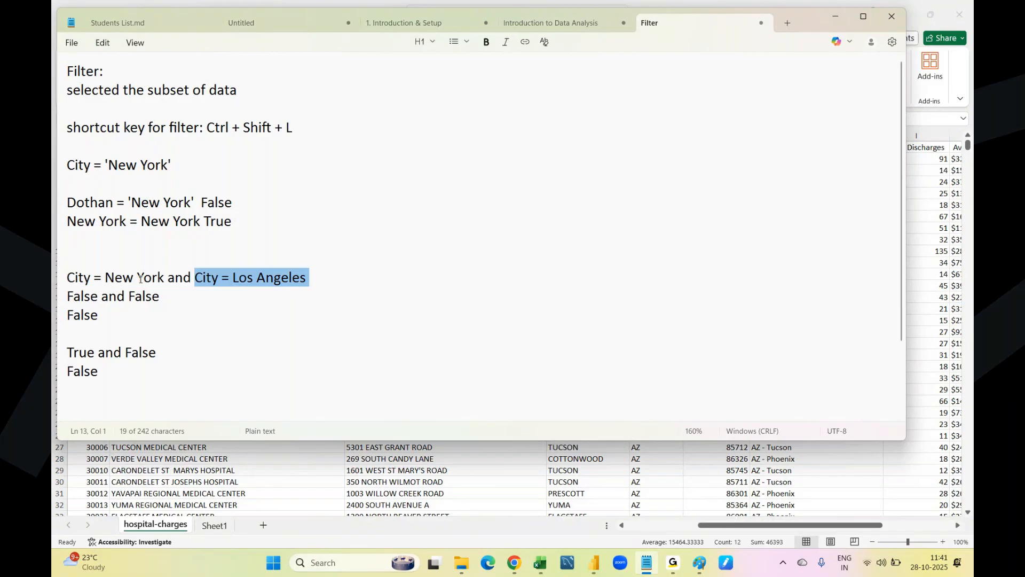
pyautogui.doubleClick(186, 280)
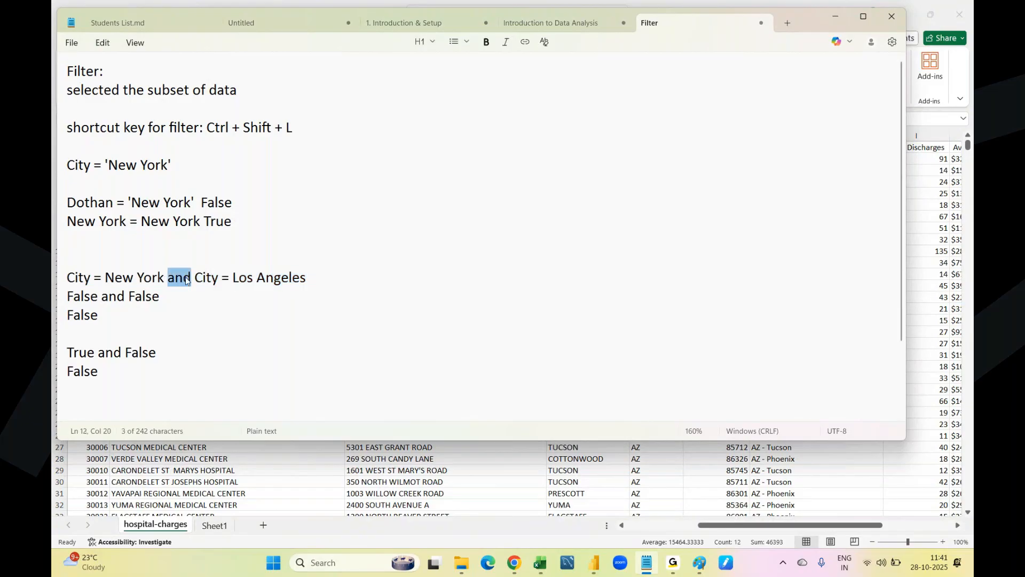
pyautogui.doubleClick(112, 357)
pyautogui.write('or')
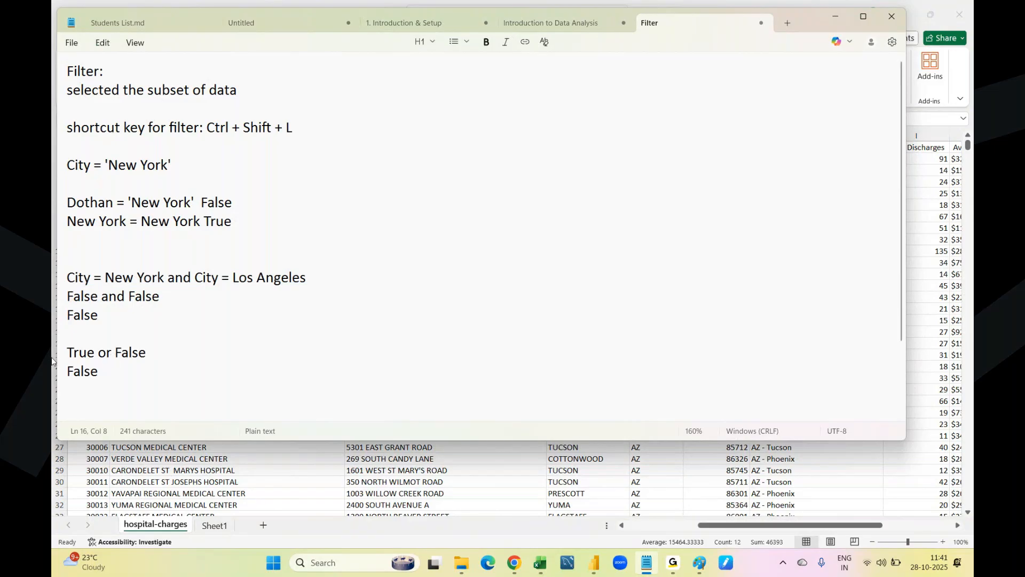
# Step: Replace the result under "True or False" with True
pyautogui.click(92, 366)
pyautogui.press('BackSpace')
pyautogui.press('BackSpace')
pyautogui.press('BackSpace')
pyautogui.press('BackSpace')
pyautogui.press('BackSpace')
pyautogui.write('True')
pyautogui.press('Return')
pyautogui.moveTo(191, 277); pyautogui.dragTo(316, 283)
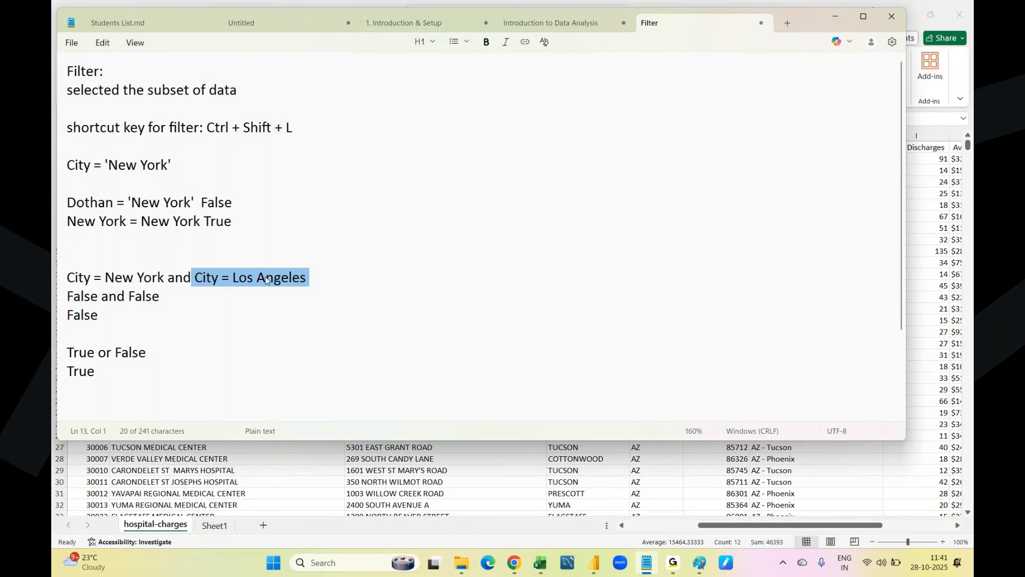
pyautogui.click(250, 378)
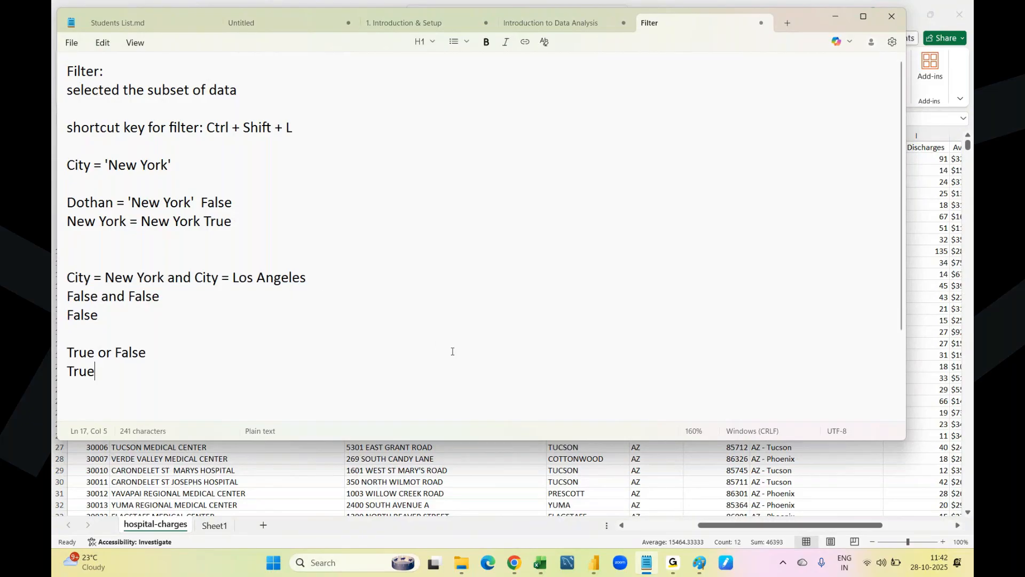
# Step: Switch to the hospital-charges workbook in Excel and turn on filtering for the data's header row
pyautogui.click(453, 491)
pyautogui.click(595, 240)
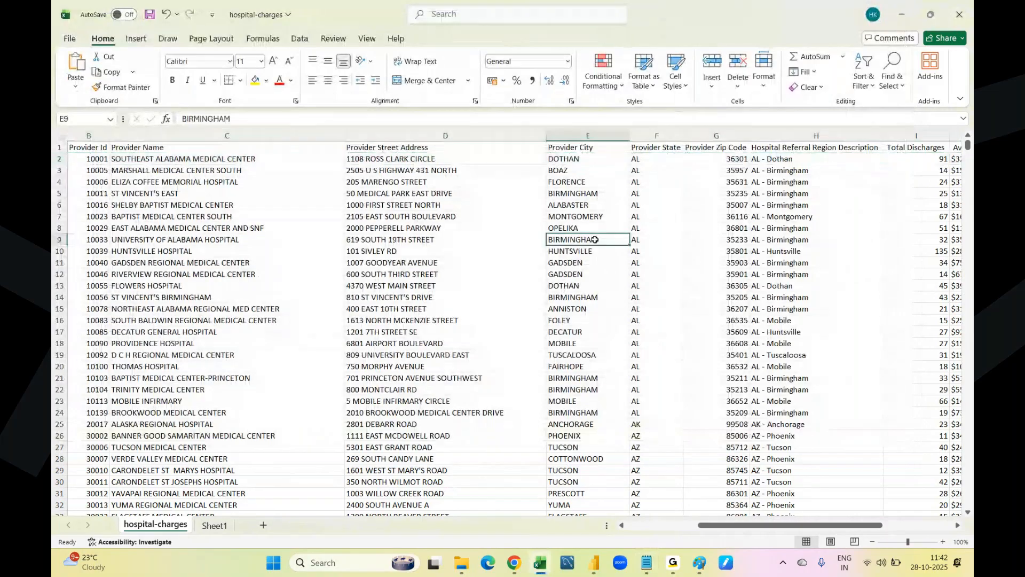
pyautogui.hotkey('ctrl', 'shift', 'l')
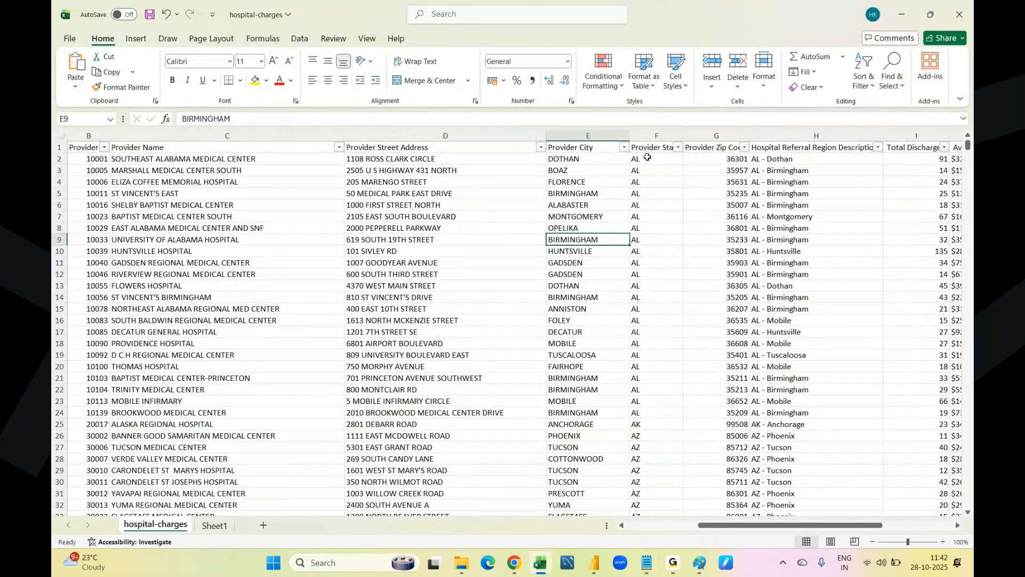
# Step: Start a custom text filter on Provider City with the first condition equals NEW YORK
pyautogui.click(624, 147)
pyautogui.moveTo(588, 267)
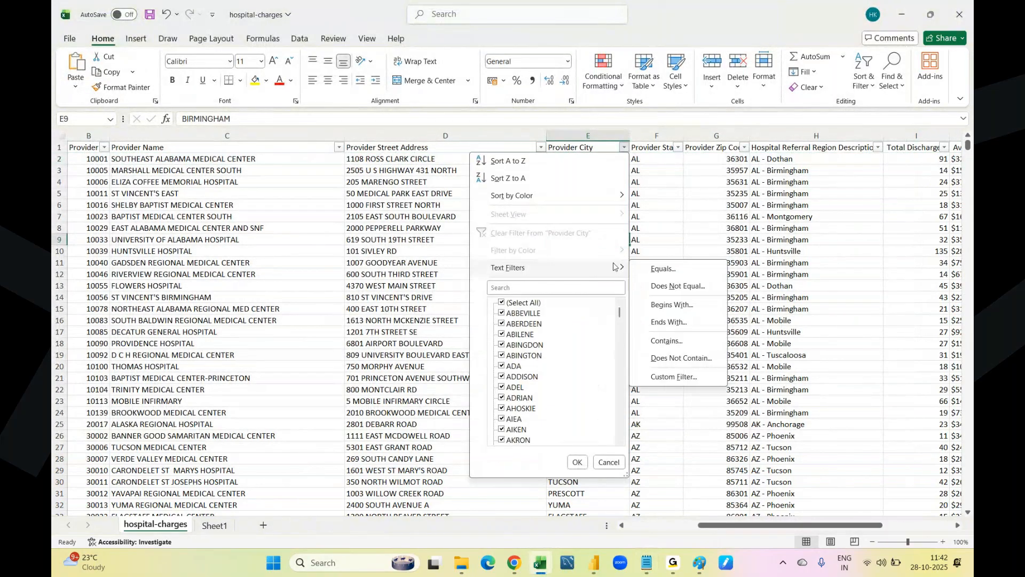
pyautogui.click(655, 274)
pyautogui.write('new')
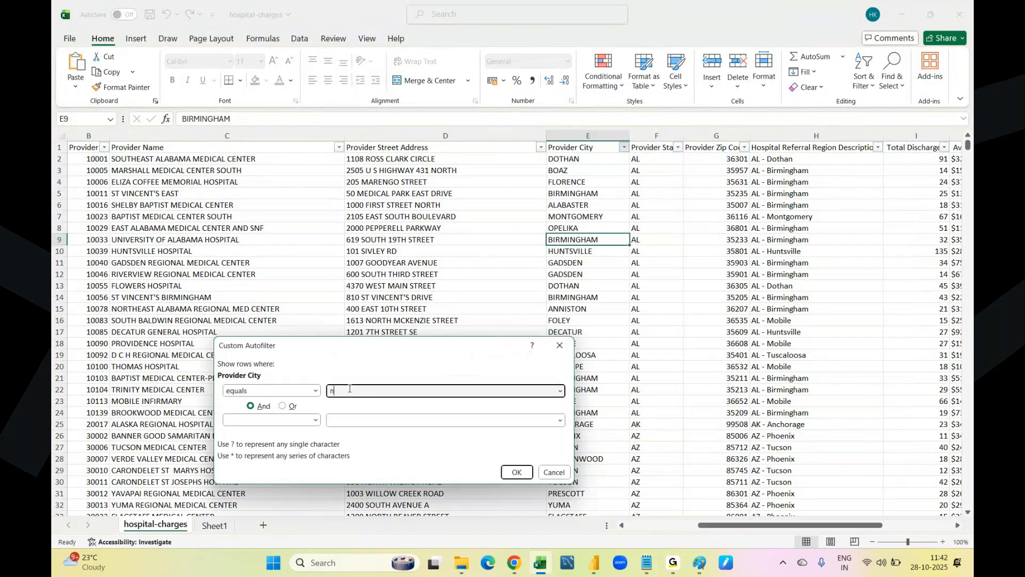
pyautogui.press('BackSpace')
pyautogui.press('BackSpace')
pyautogui.write('ew yoek')
pyautogui.press('BackSpace')
pyautogui.press('BackSpace')
pyautogui.write('rk')
pyautogui.press('Tab')
pyautogui.press('Tab')
pyautogui.press('Tab')
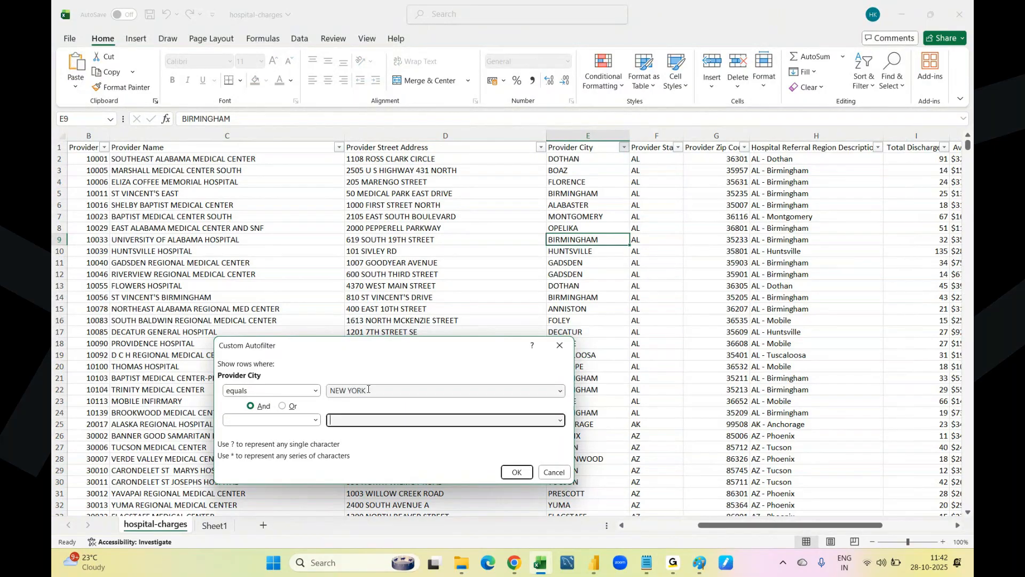
# Step: Add a second condition equals Los Angeles, combine the two with Or, and apply the Provider City filter
pyautogui.click(314, 421)
pyautogui.click(251, 445)
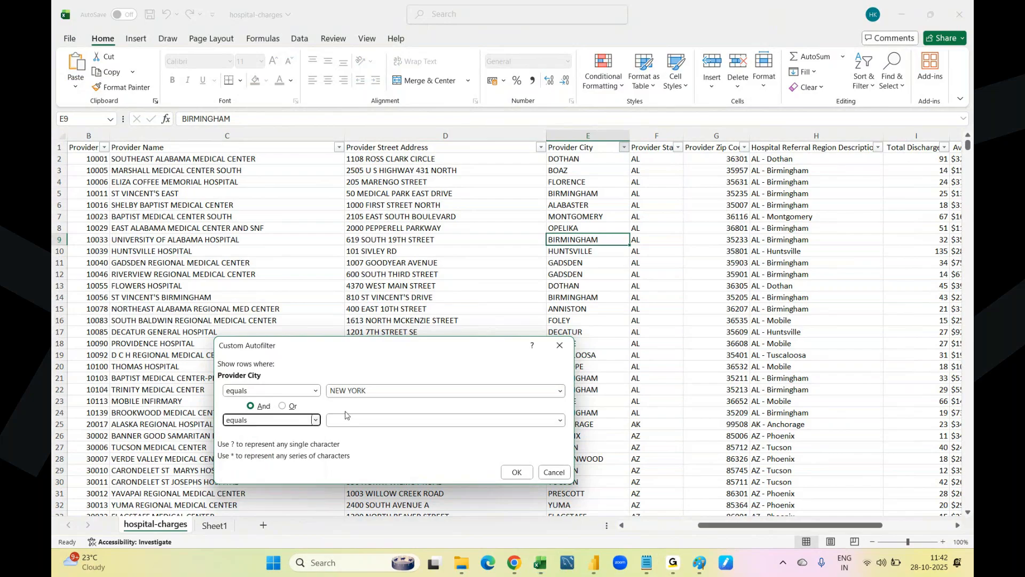
pyautogui.click(345, 421)
pyautogui.write('Los Angeles')
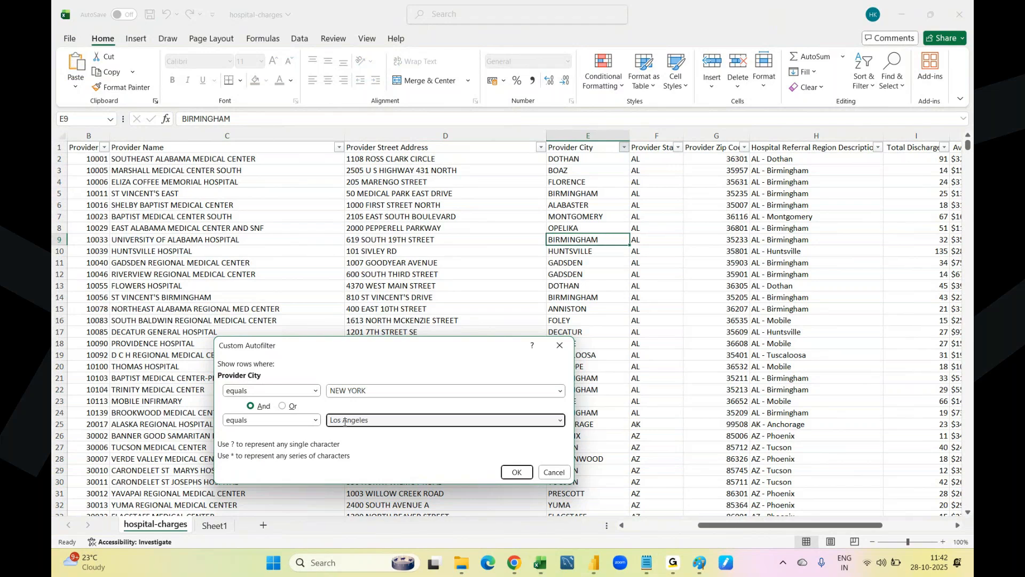
pyautogui.click(282, 407)
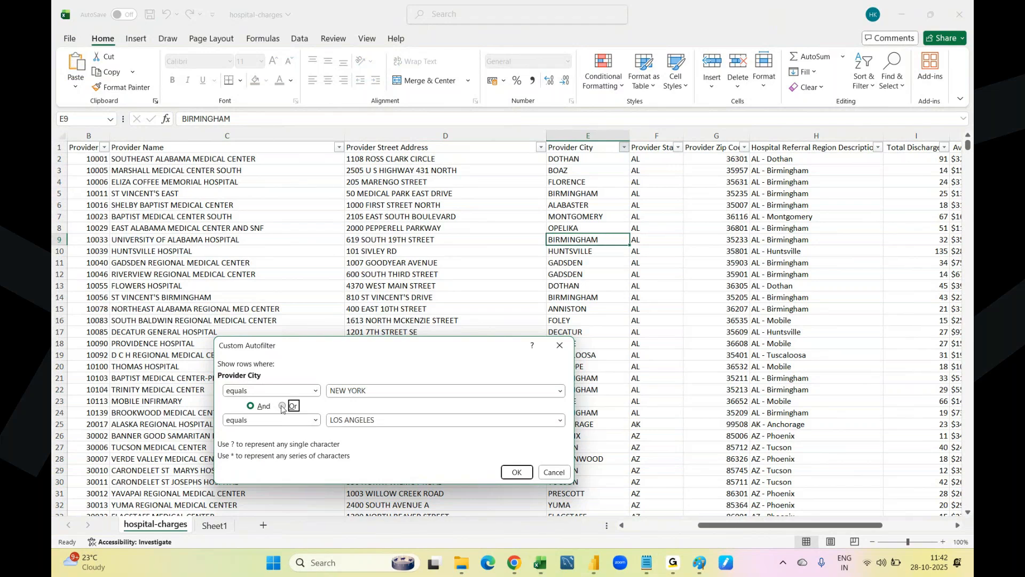
pyautogui.click(517, 472)
# Step: Look through the filtered Provider City values and clear the filter from that column
pyautogui.moveTo(572, 172); pyautogui.dragTo(588, 446)
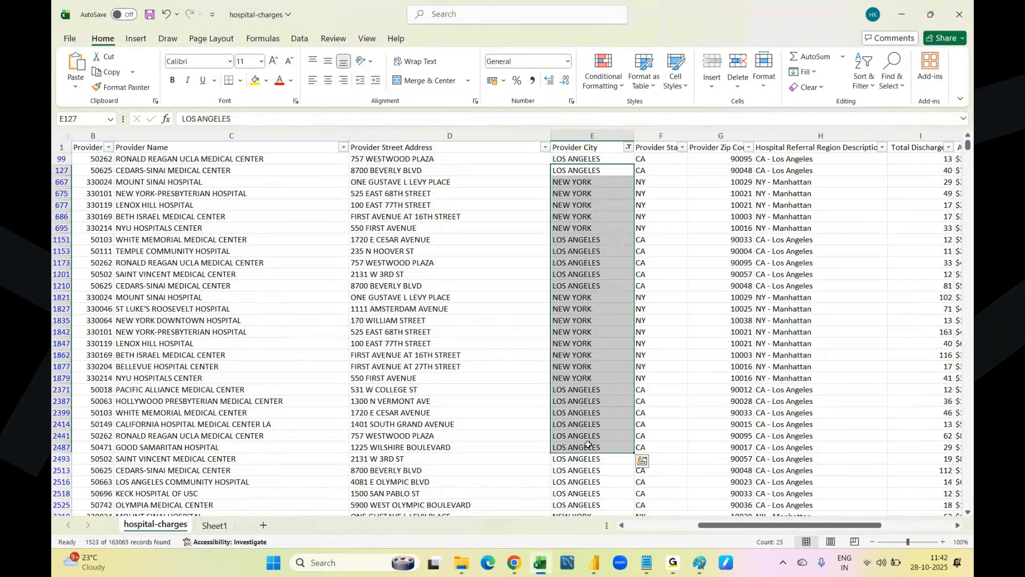
pyautogui.click(588, 445)
pyautogui.scroll(-15, 588, 444)
pyautogui.scroll(15, 588, 446)
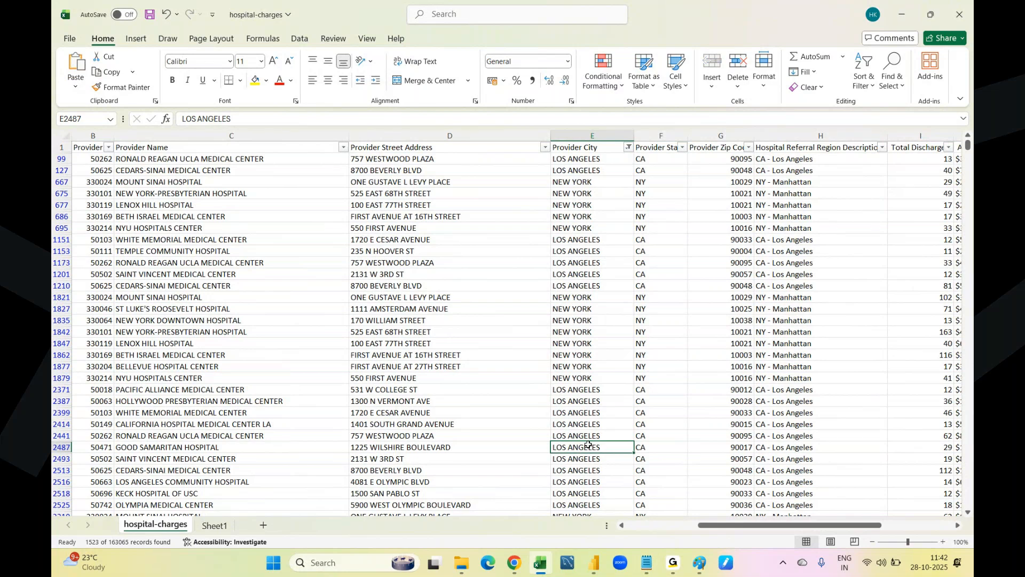
pyautogui.click(628, 148)
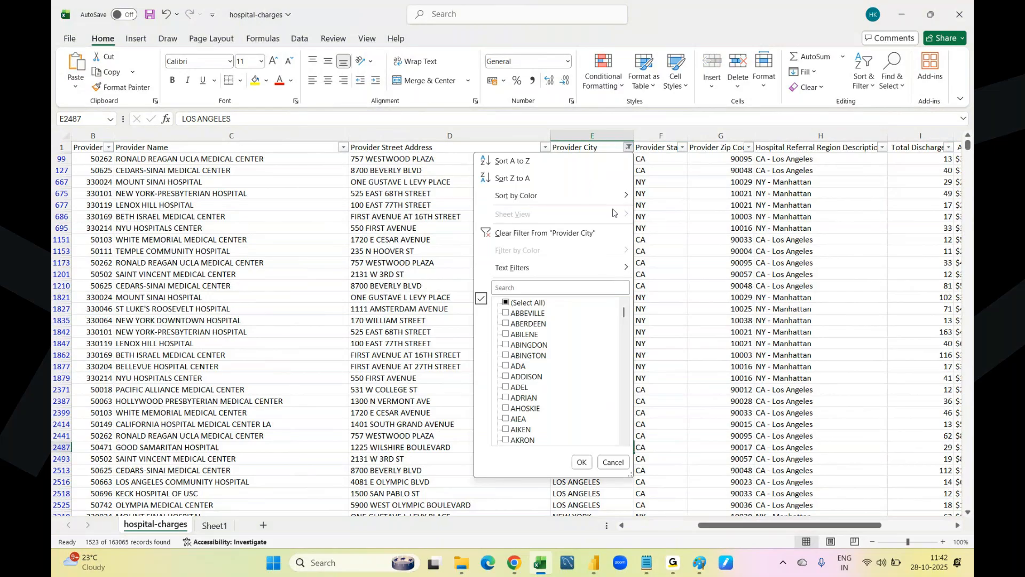
pyautogui.click(585, 234)
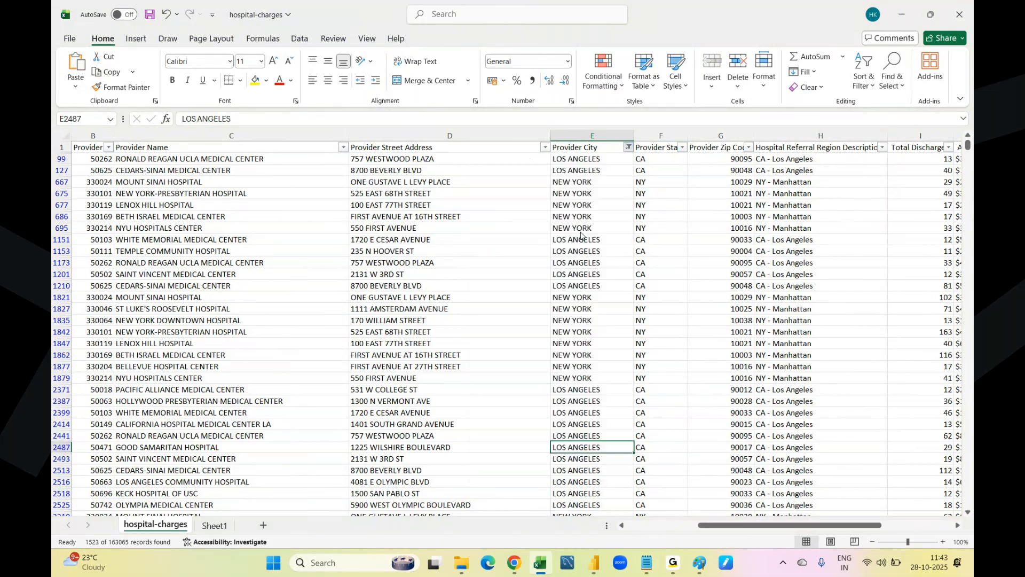
# Step: Filter Total Discharges with a number filter to rows that equal 11, and look over the filtered values
pyautogui.hscroll(6, 605, 227)
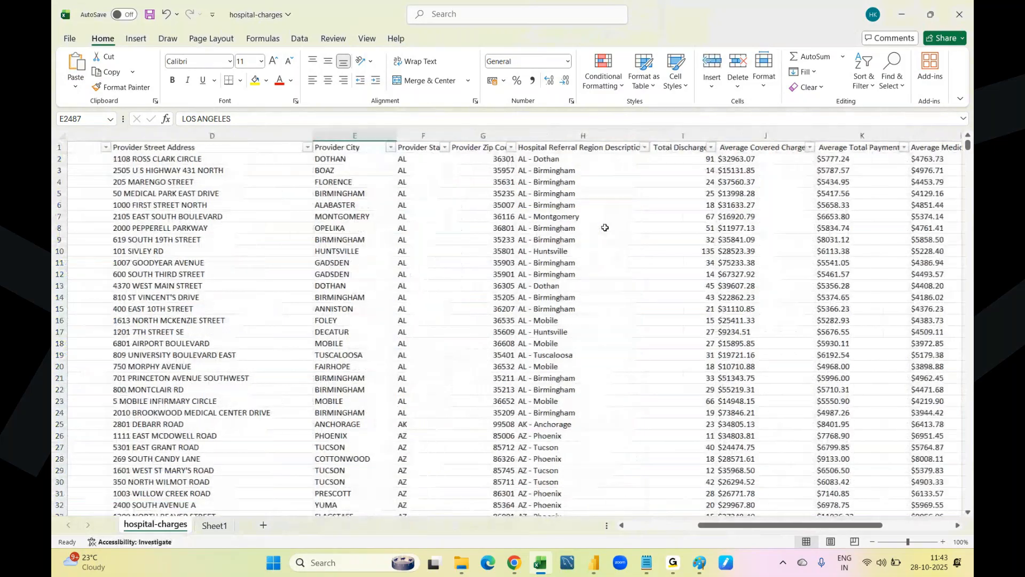
pyautogui.click(560, 135)
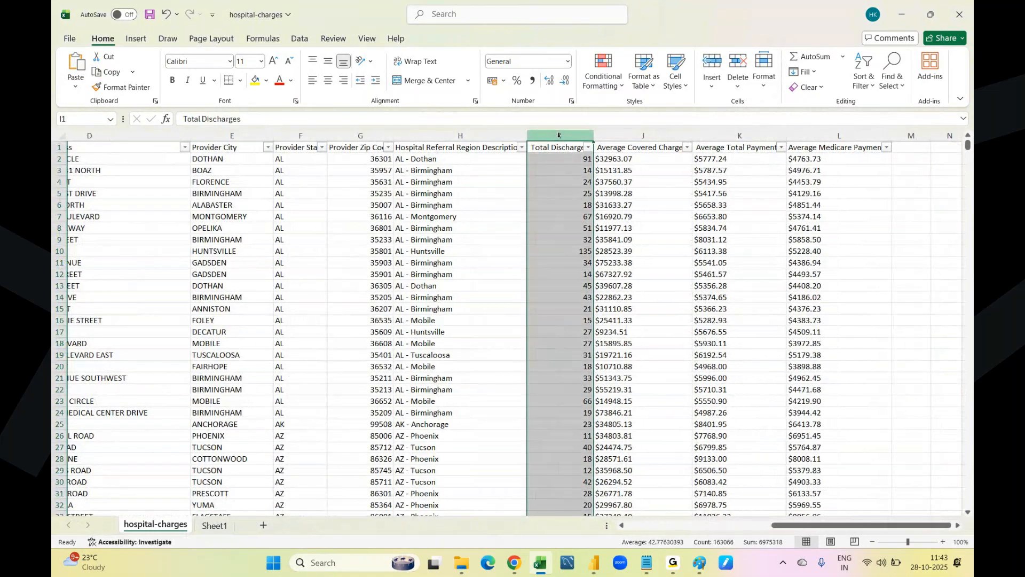
pyautogui.click(589, 148)
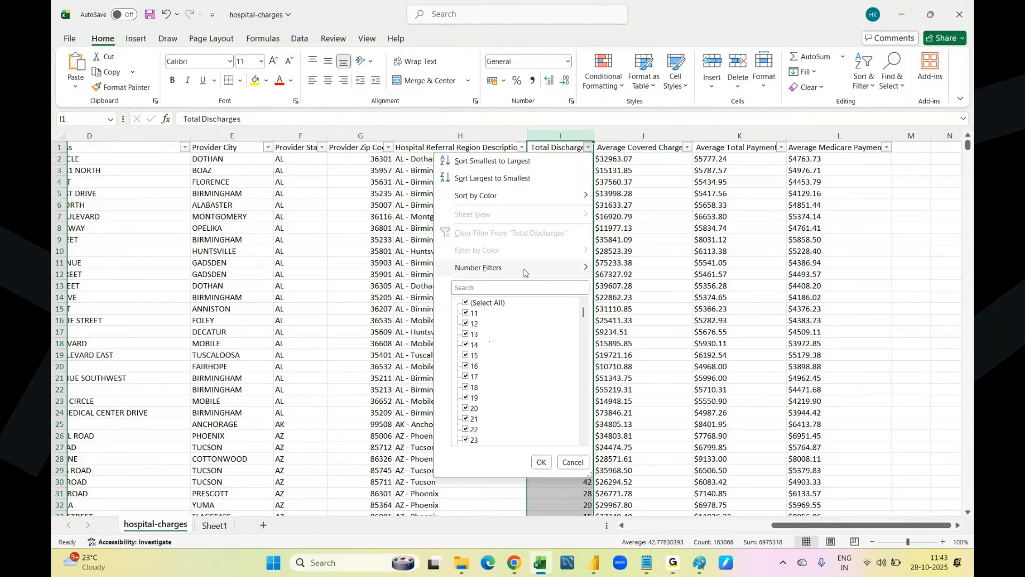
pyautogui.moveTo(525, 272)
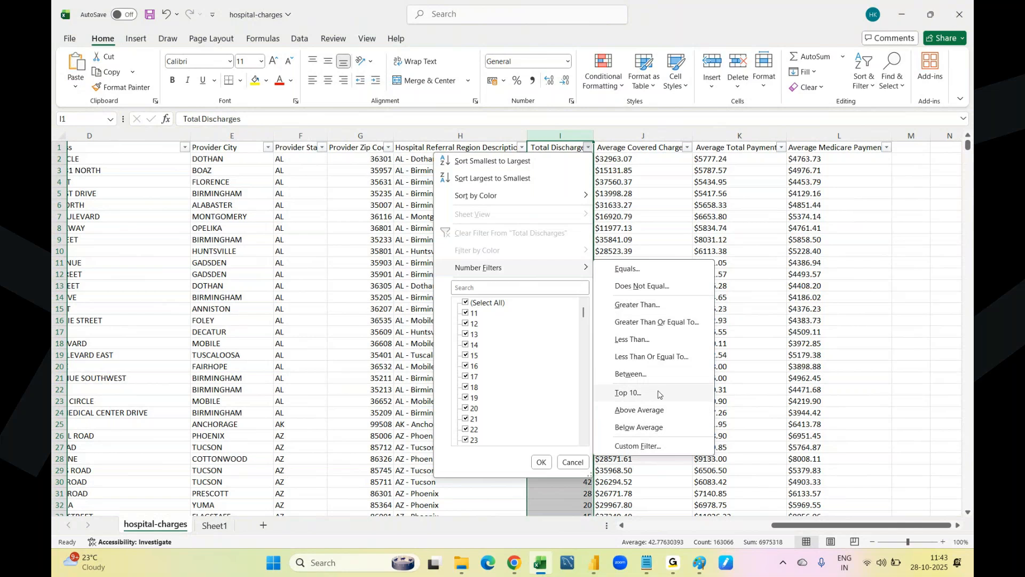
pyautogui.click(629, 270)
pyautogui.write('11')
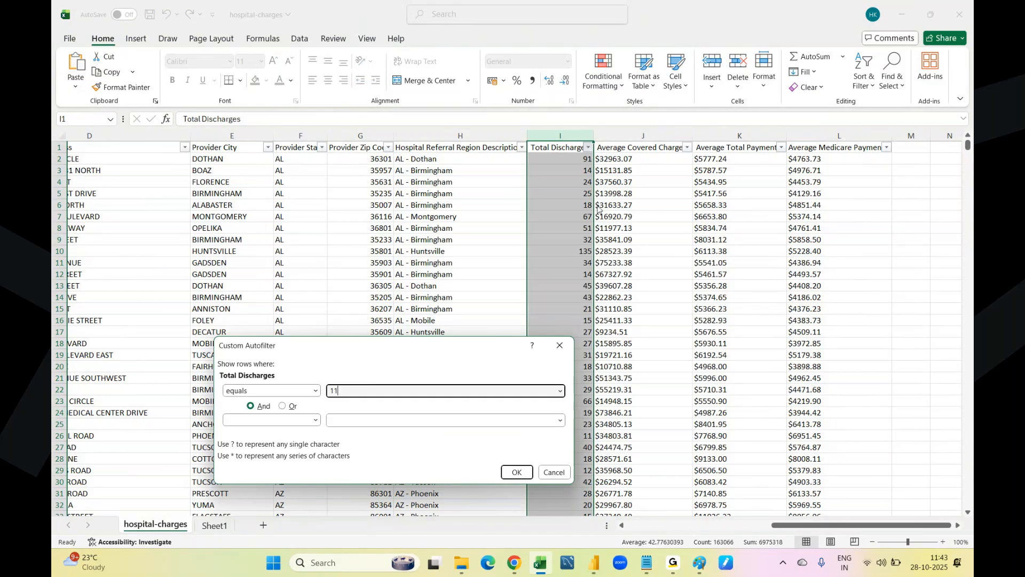
pyautogui.click(509, 473)
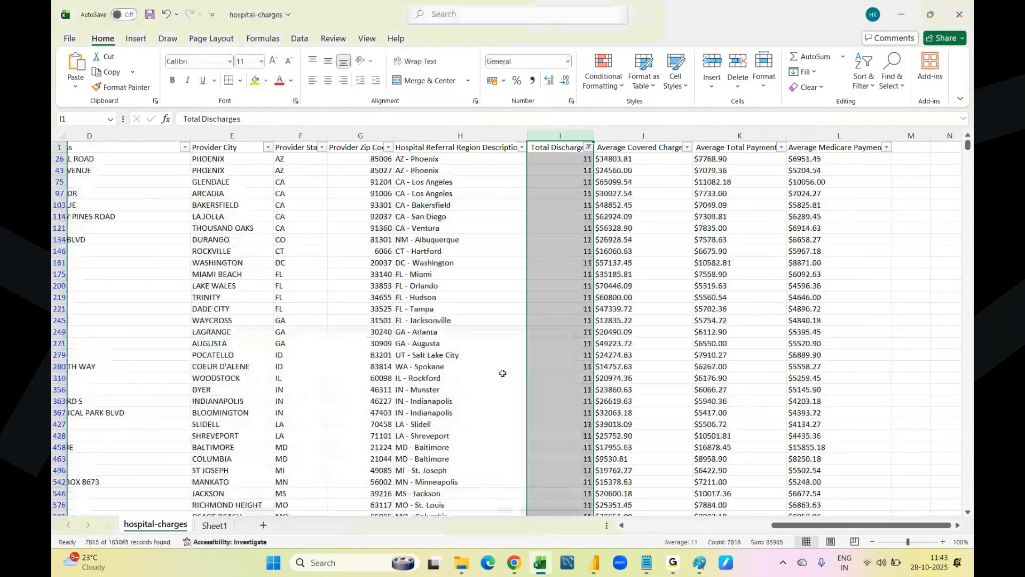
pyautogui.moveTo(564, 170); pyautogui.dragTo(570, 493)
pyautogui.click(570, 419)
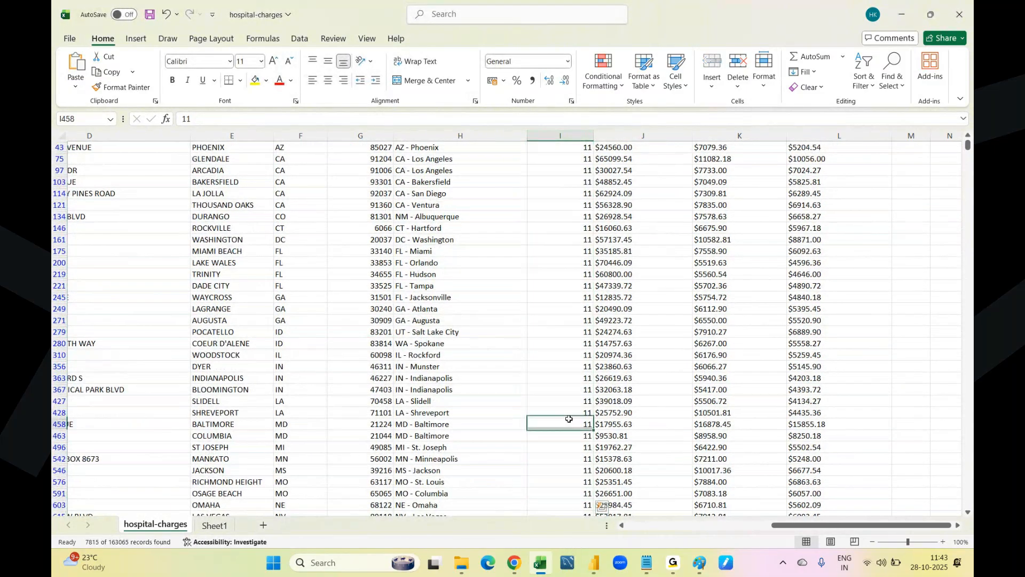
pyautogui.scroll(2, 569, 421)
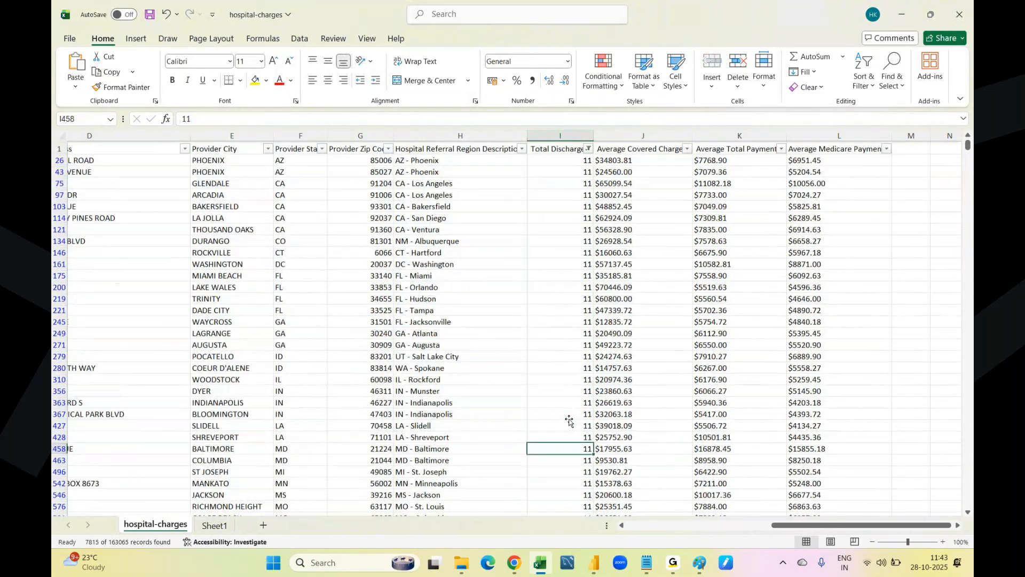
pyautogui.click(589, 148)
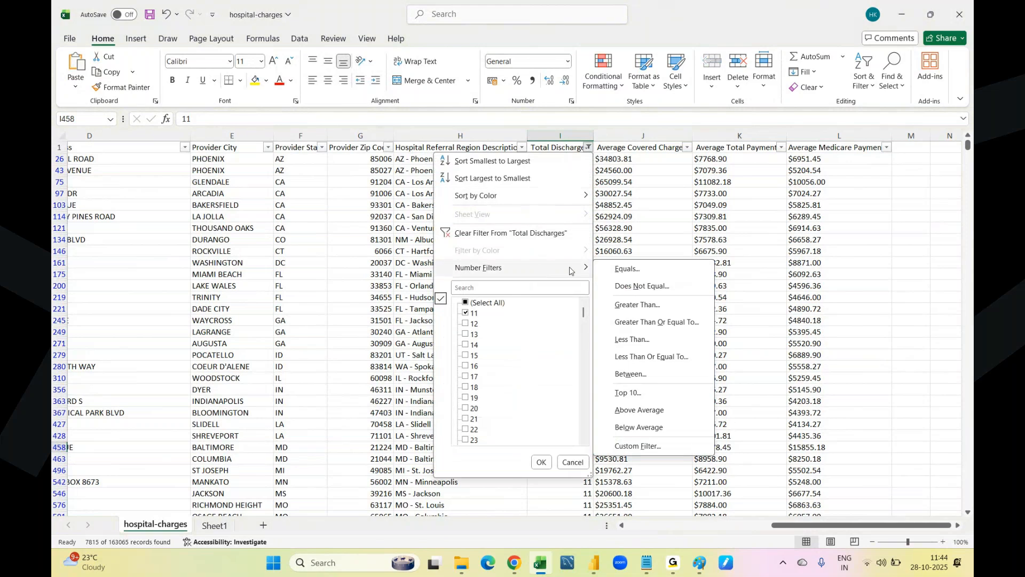
pyautogui.click(632, 448)
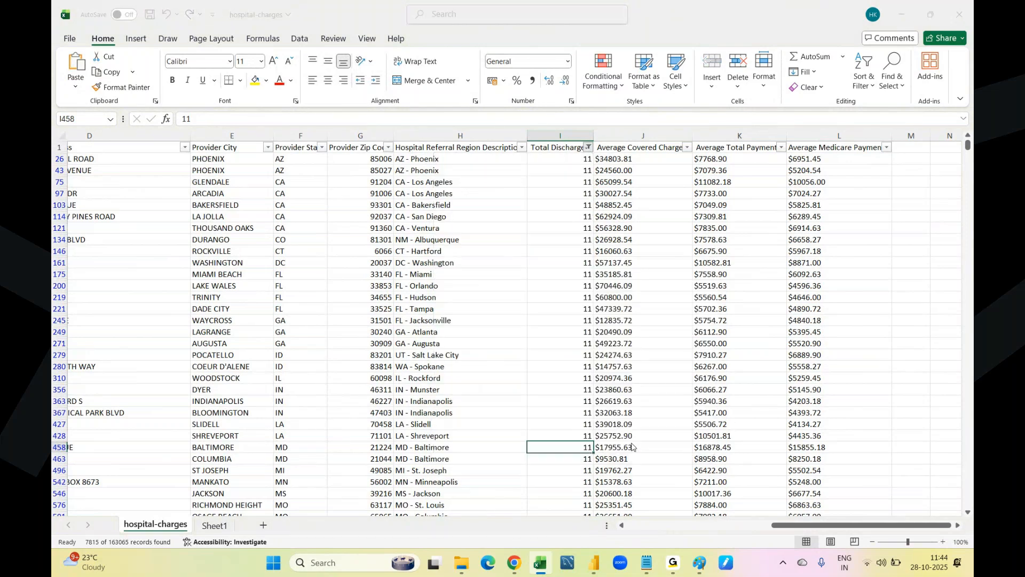
pyautogui.click(315, 393)
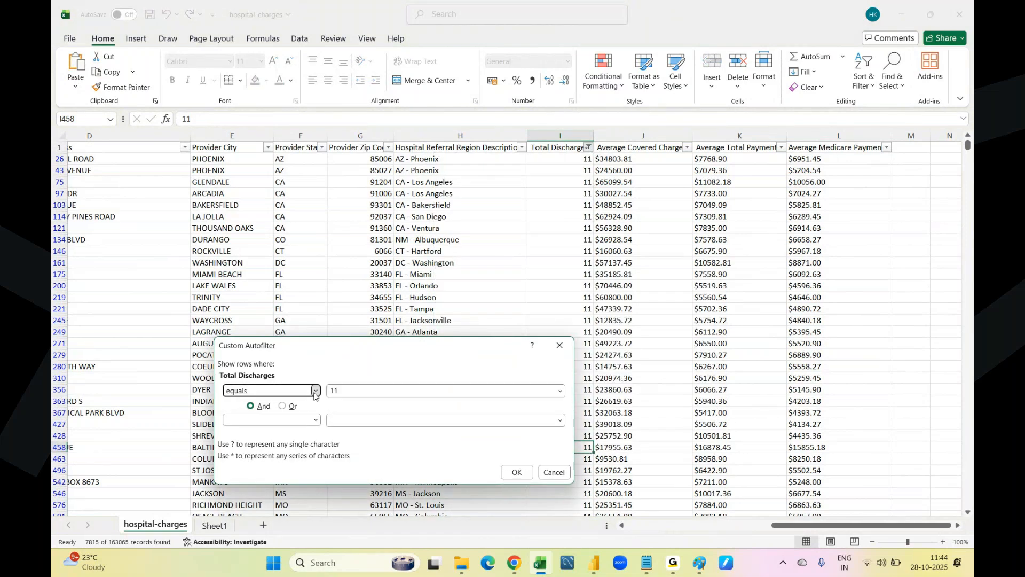
pyautogui.click(257, 429)
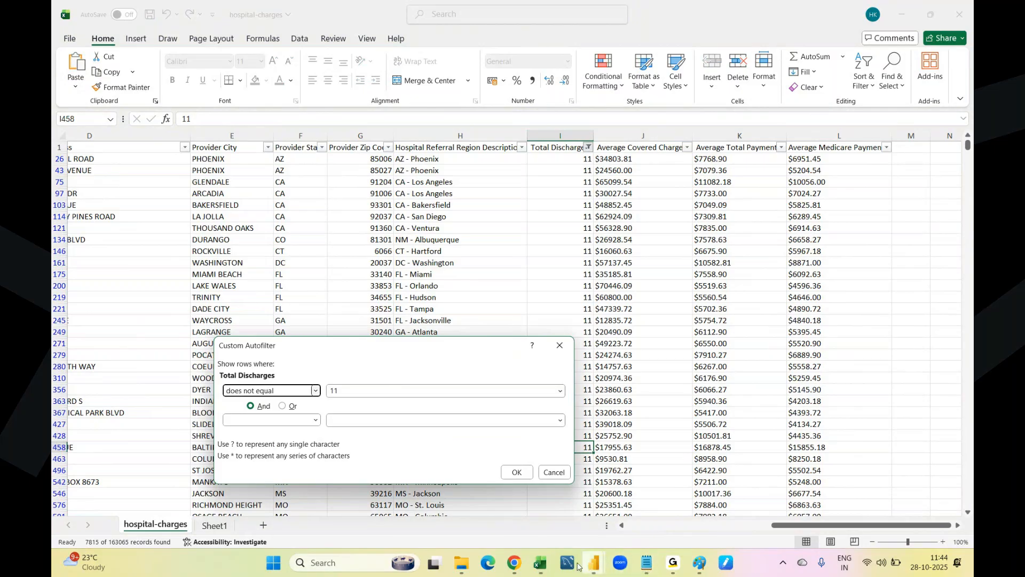
pyautogui.click(553, 472)
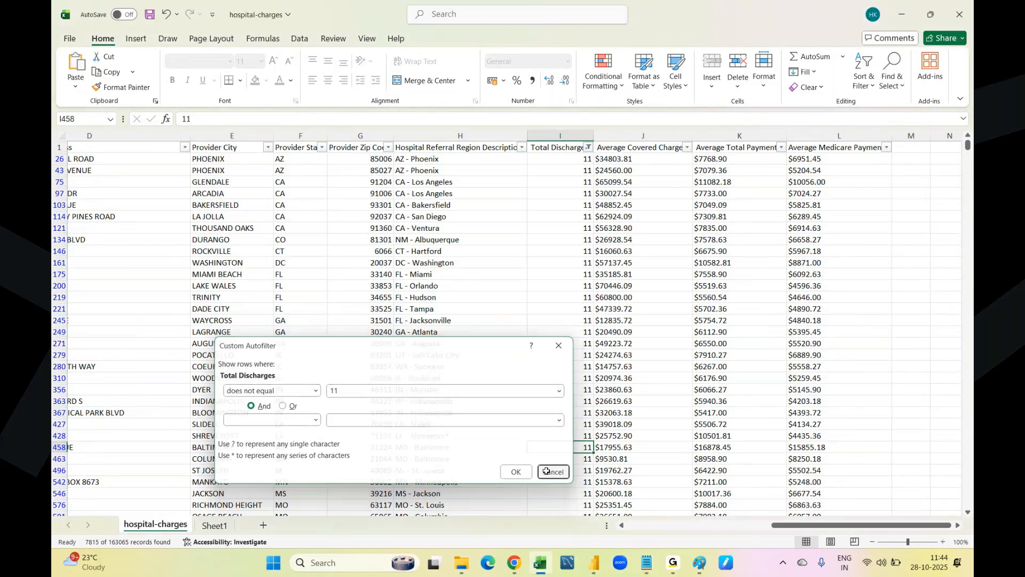
# Step: Add a "not A" column heading in E1 of the truth table on Sheet1
pyautogui.click(214, 526)
pyautogui.click(410, 181)
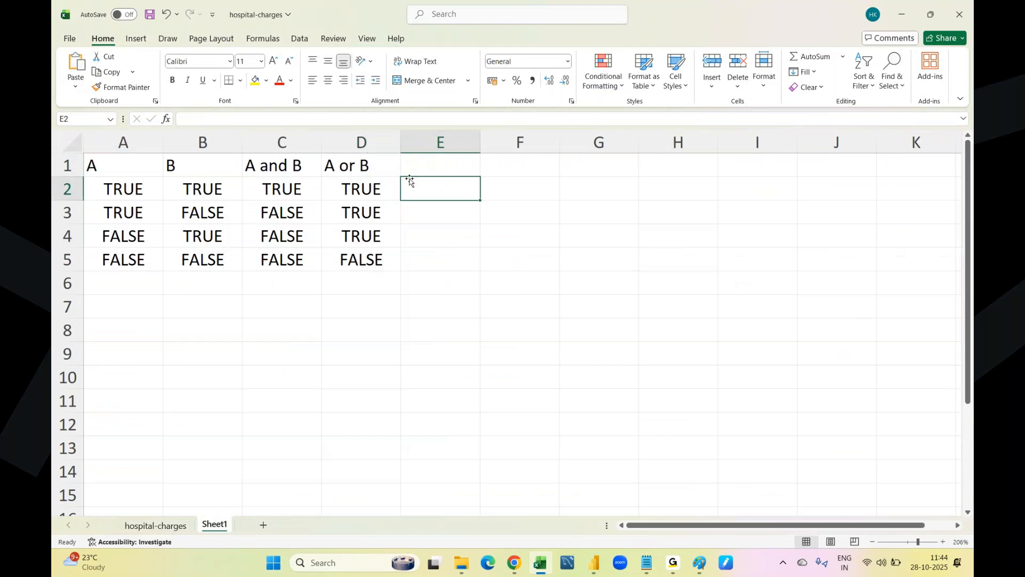
pyautogui.click(425, 165)
pyautogui.write('not A')
pyautogui.press('Return')
# Step: Enter False in the "not A" column for the two rows where A is TRUE, cells E2 and E3
pyautogui.click(107, 188)
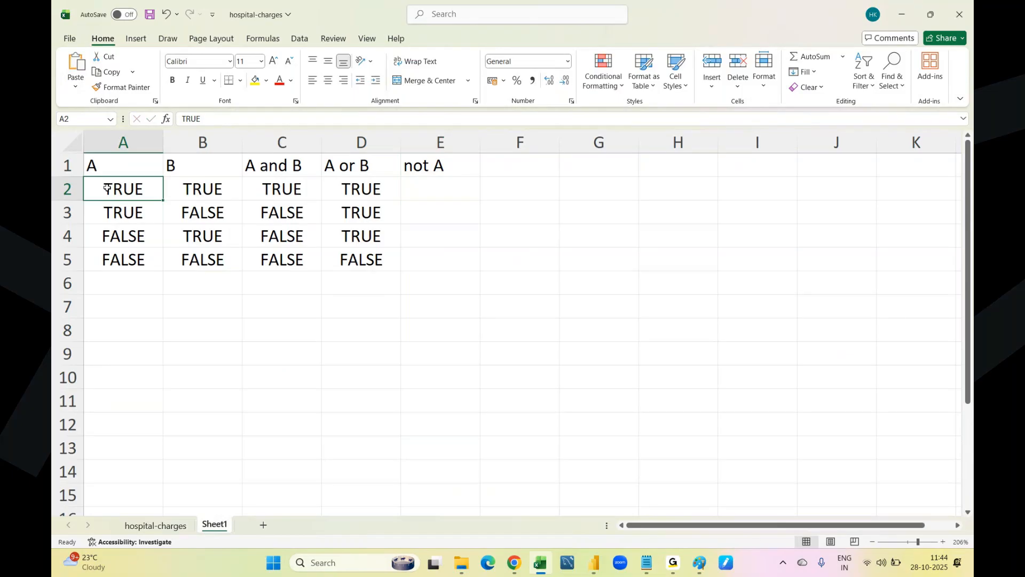
pyautogui.click(117, 140)
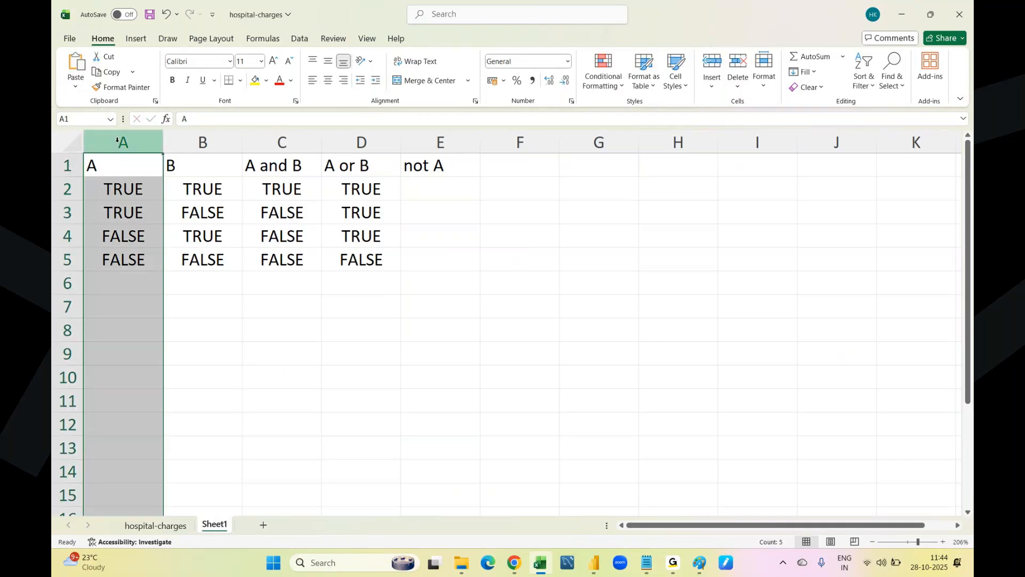
pyautogui.click(128, 179)
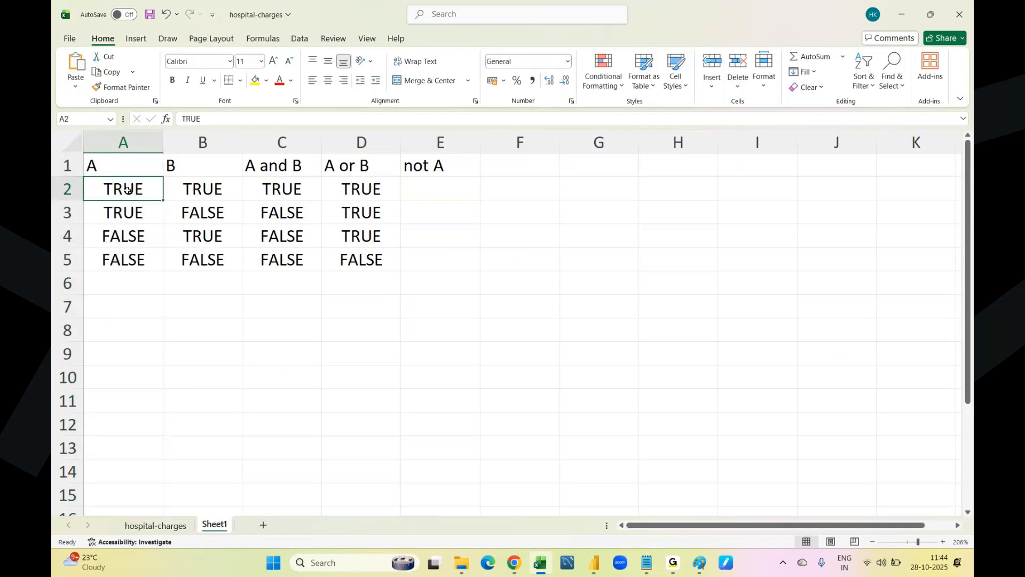
pyautogui.click(452, 190)
pyautogui.write('F')
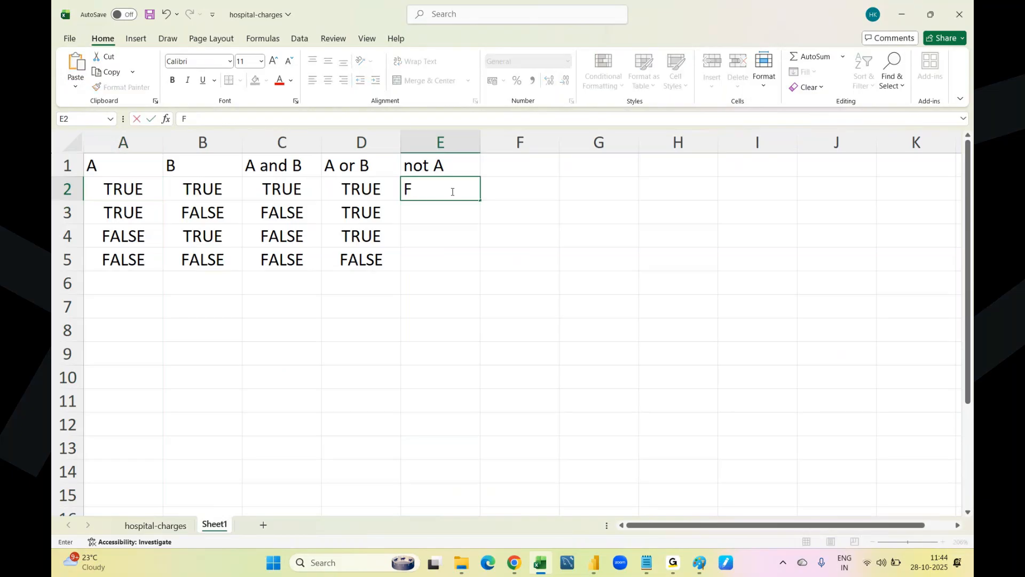
pyautogui.write('alse')
pyautogui.press('Return')
pyautogui.click(135, 216)
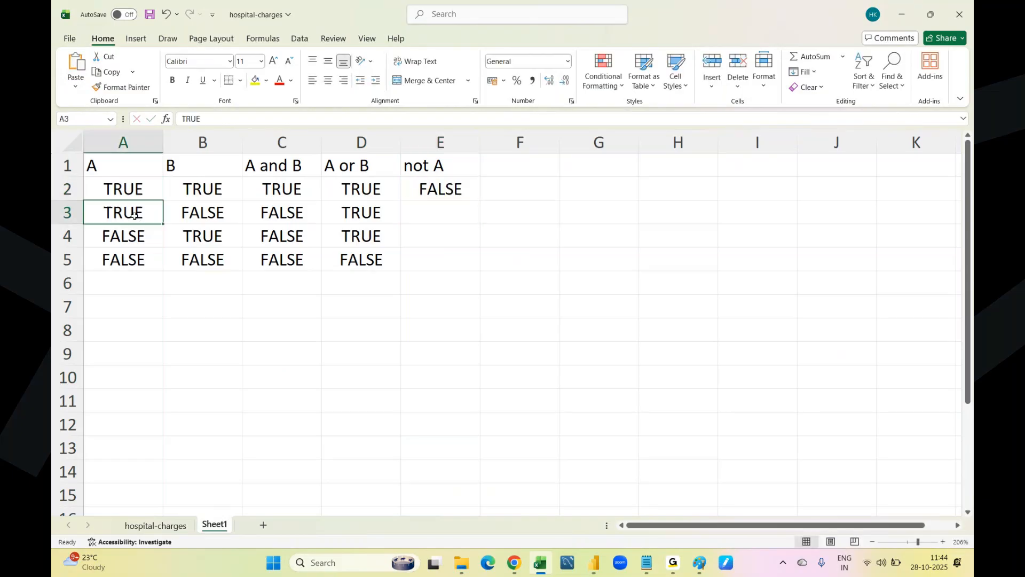
pyautogui.click(435, 204)
pyautogui.write('False')
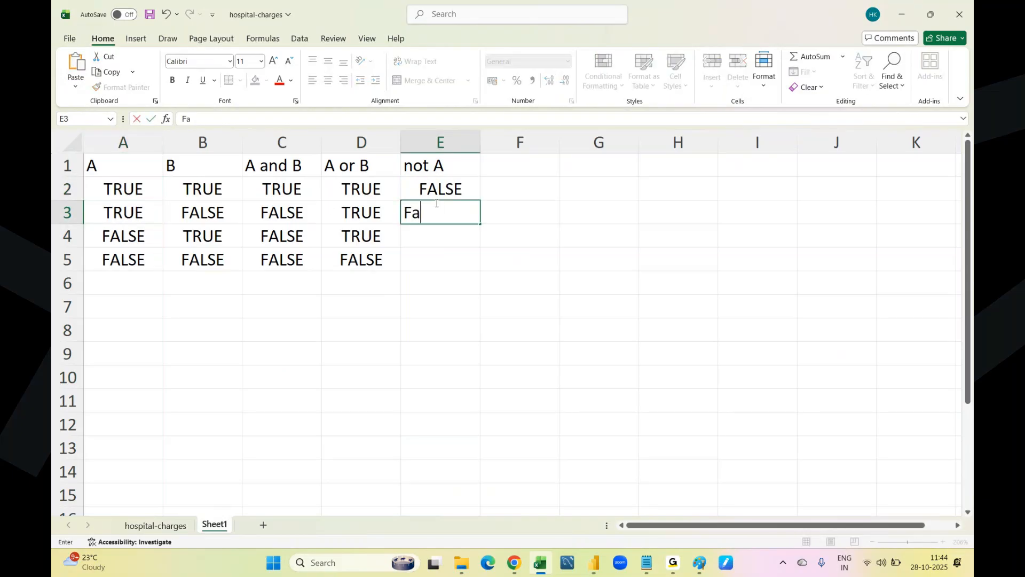
pyautogui.press('Return')
# Step: Enter True in the "not A" column for the two rows where A is FALSE, cells E4 and E5
pyautogui.click(132, 234)
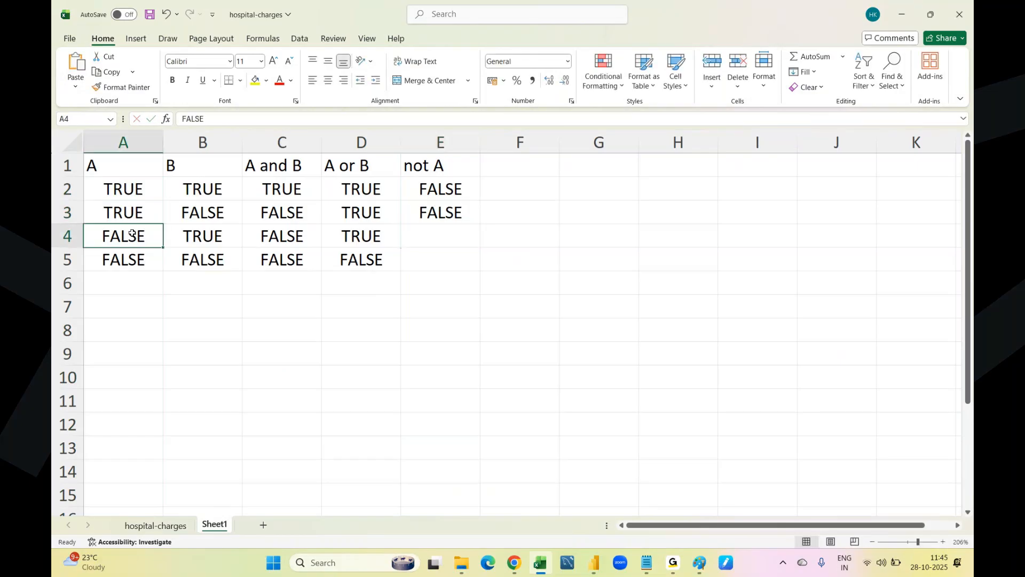
pyautogui.click(434, 235)
pyautogui.write('True')
pyautogui.press('Return')
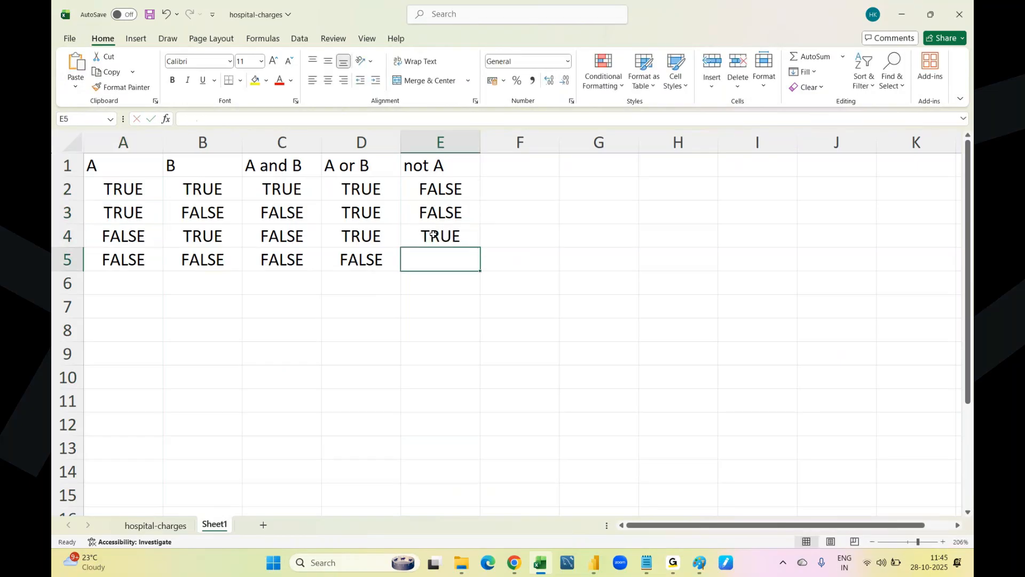
pyautogui.write('True')
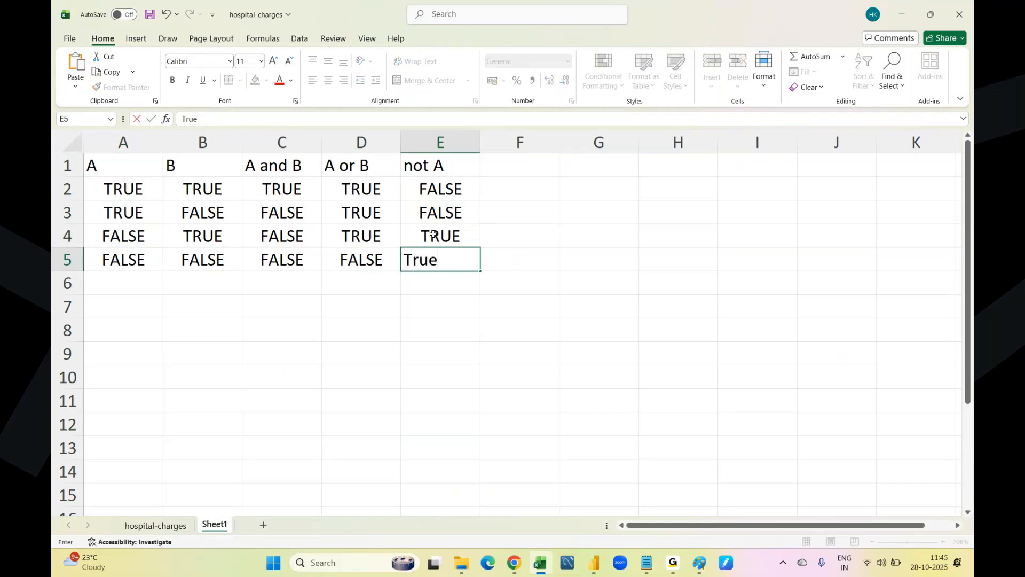
pyautogui.press('Return')
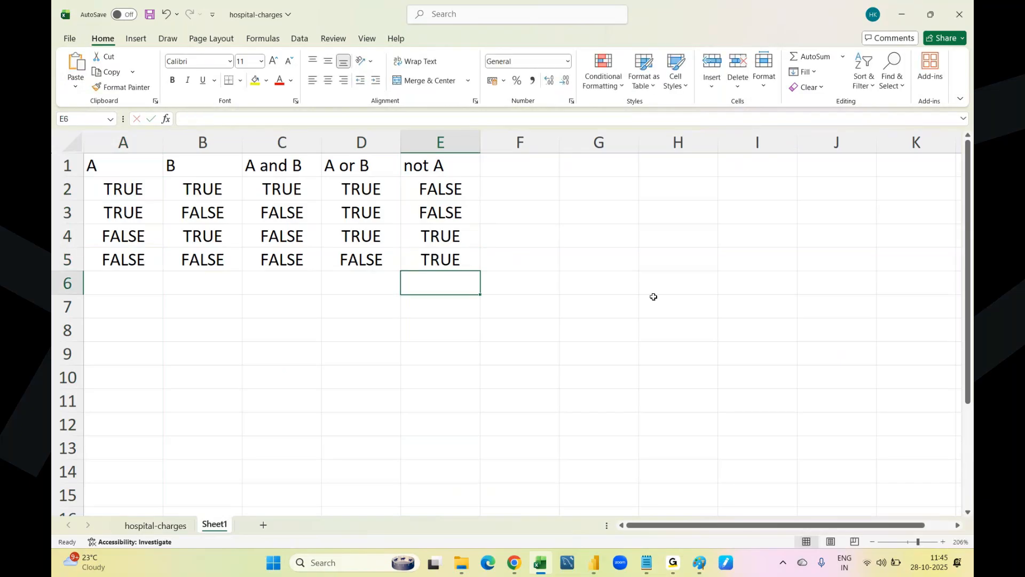
# Step: Add the note "not equals 11" in cell H7 beside the truth table
pyautogui.click(654, 297)
pyautogui.write('no')
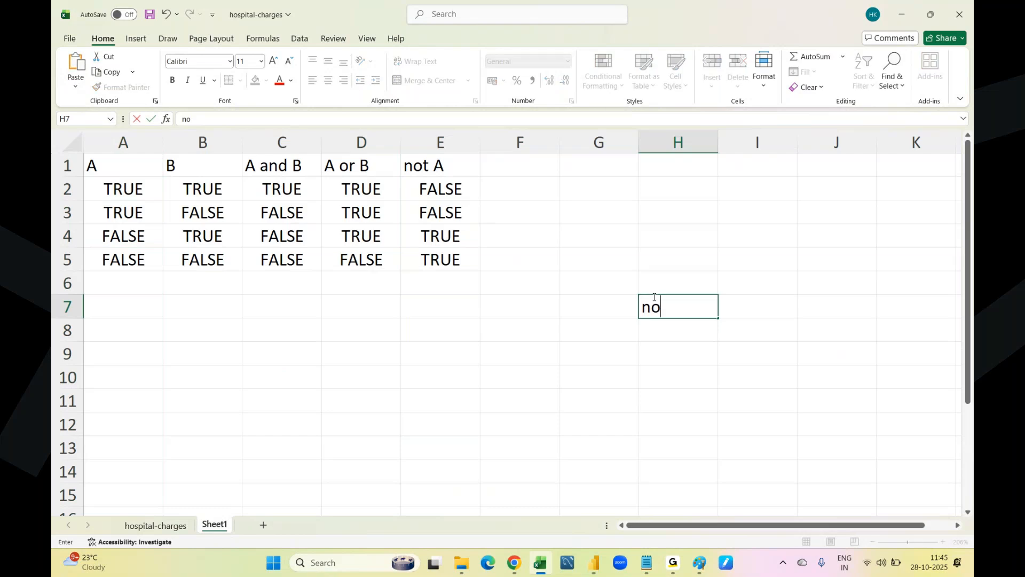
pyautogui.write('t equals 11')
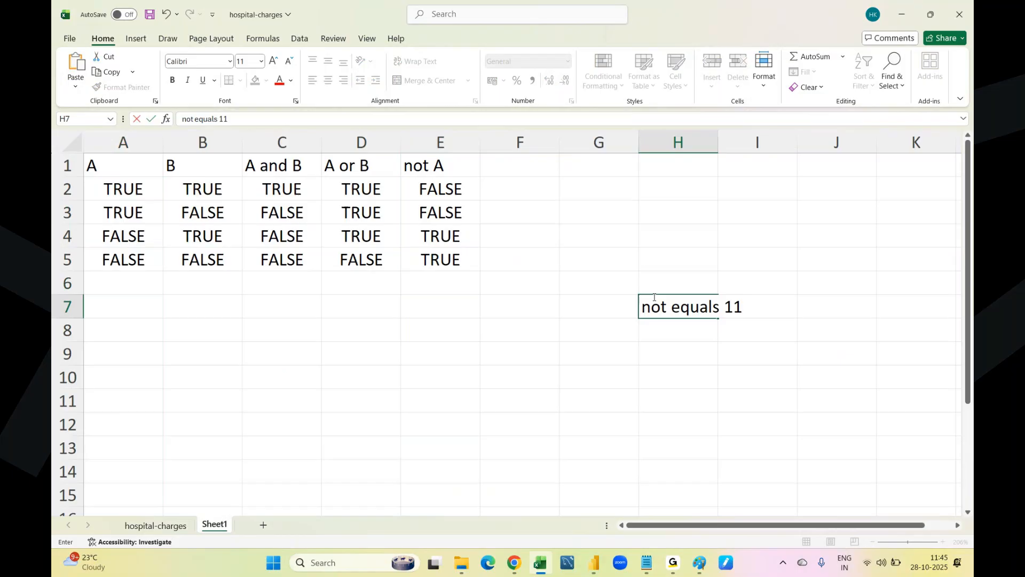
pyautogui.click(670, 359)
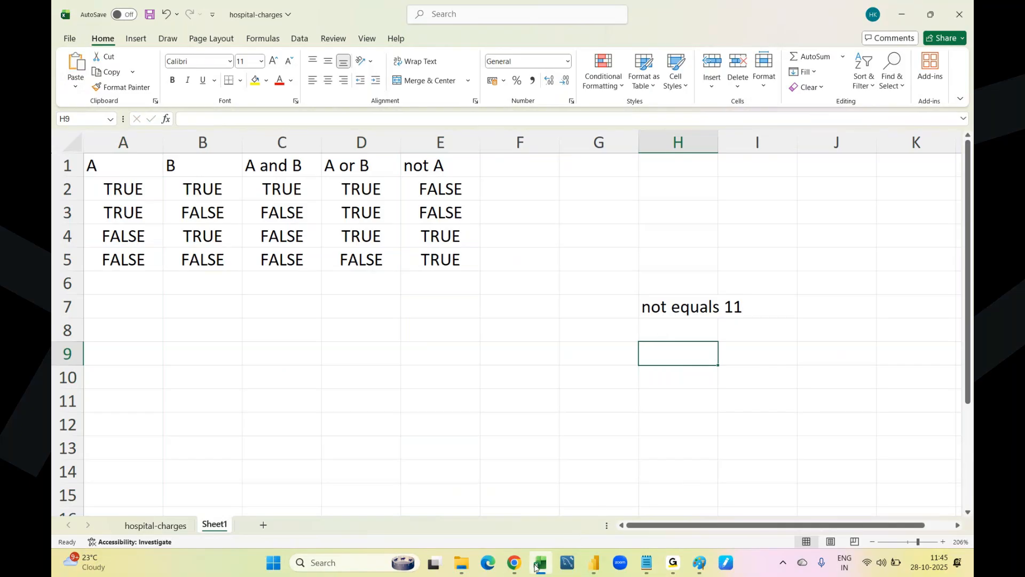
# Step: On the hospital-charges sheet, filter Total Discharges with a custom filter to values greater than 20, and look over the filtered rows
pyautogui.click(152, 527)
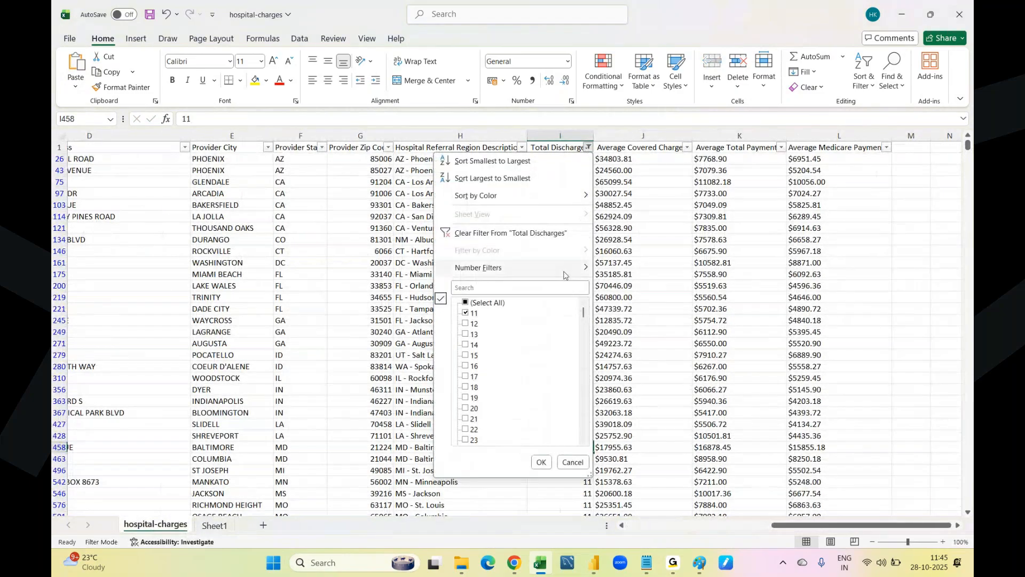
pyautogui.moveTo(513, 267)
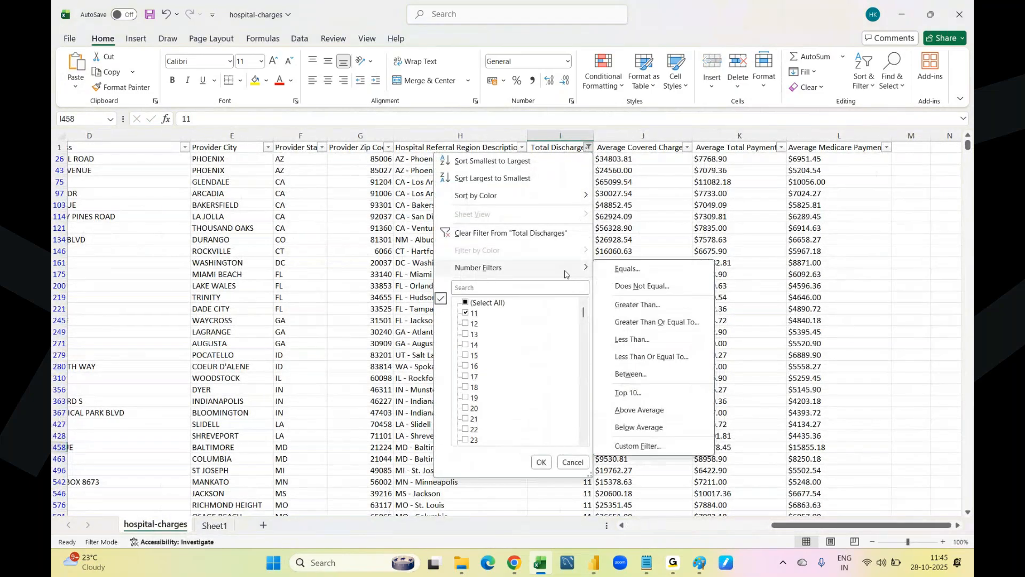
pyautogui.click(624, 451)
pyautogui.click(315, 391)
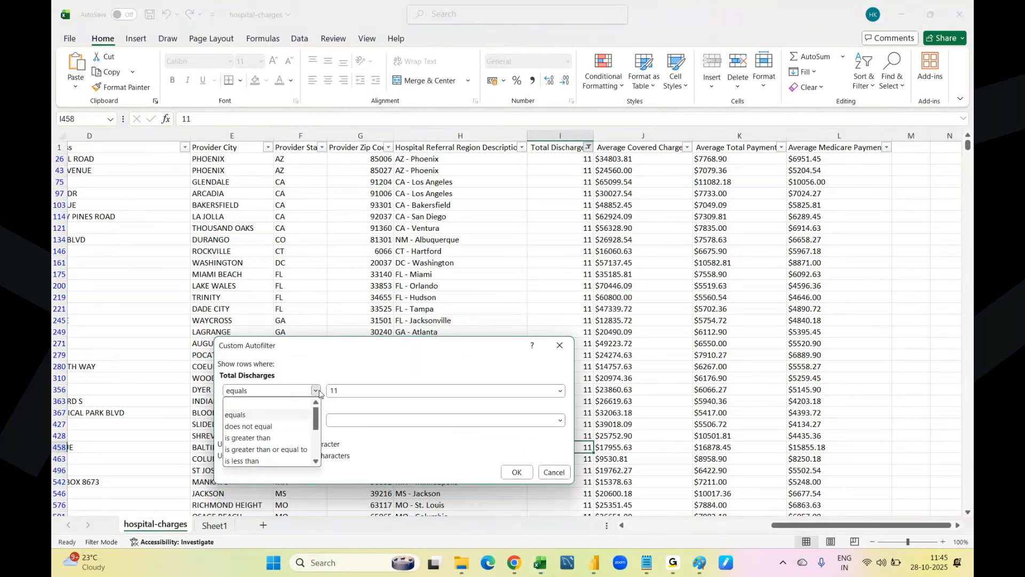
pyautogui.click(273, 438)
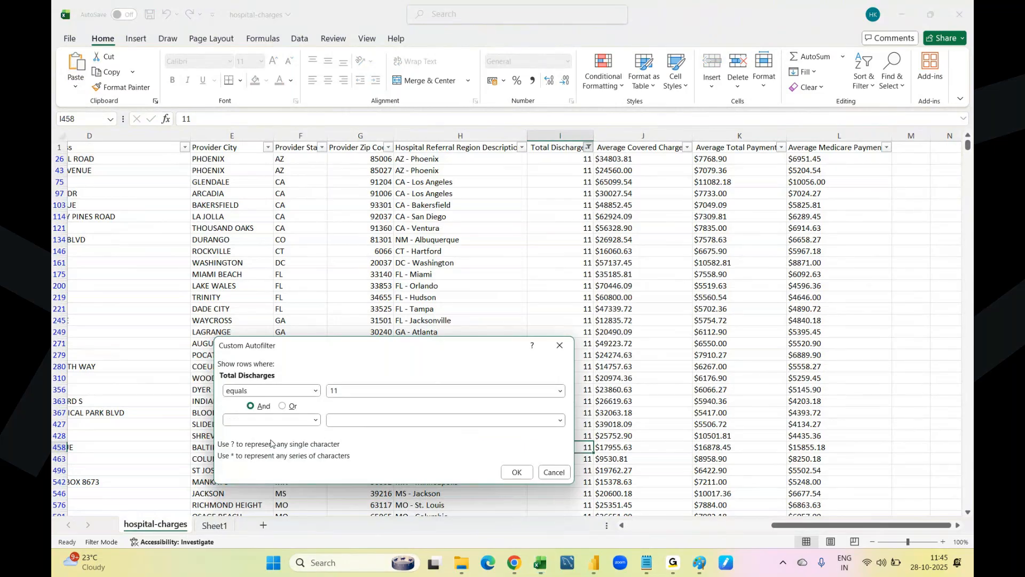
pyautogui.click(337, 396)
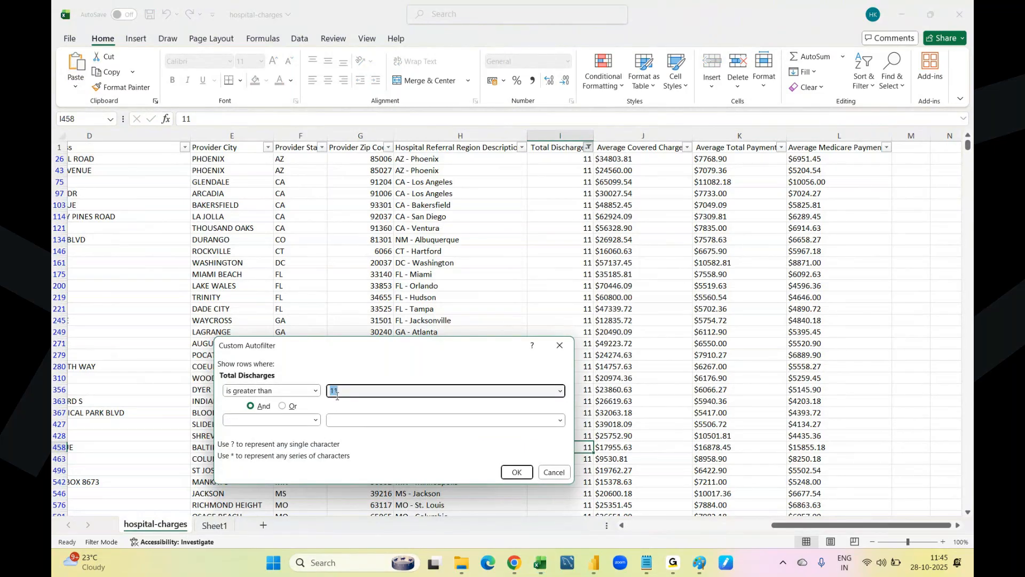
pyautogui.write('20')
pyautogui.press('BackSpace')
pyautogui.write('0')
pyautogui.click(512, 474)
pyautogui.moveTo(563, 159); pyautogui.dragTo(515, 513)
pyautogui.click(580, 397)
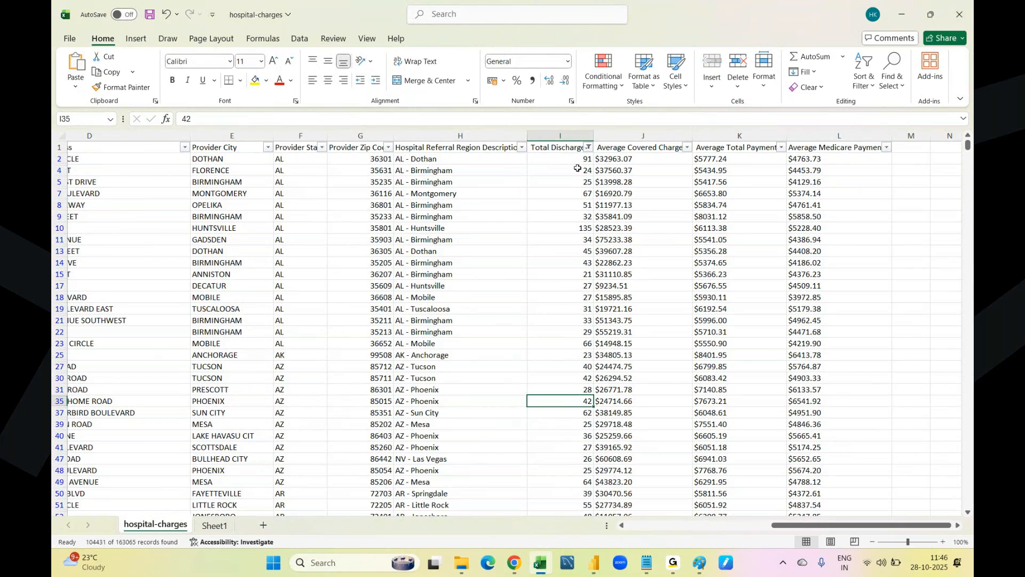
# Step: Change the Total Discharges custom filter to is less than 20, and look over the filtered values
pyautogui.click(589, 147)
pyautogui.moveTo(582, 268)
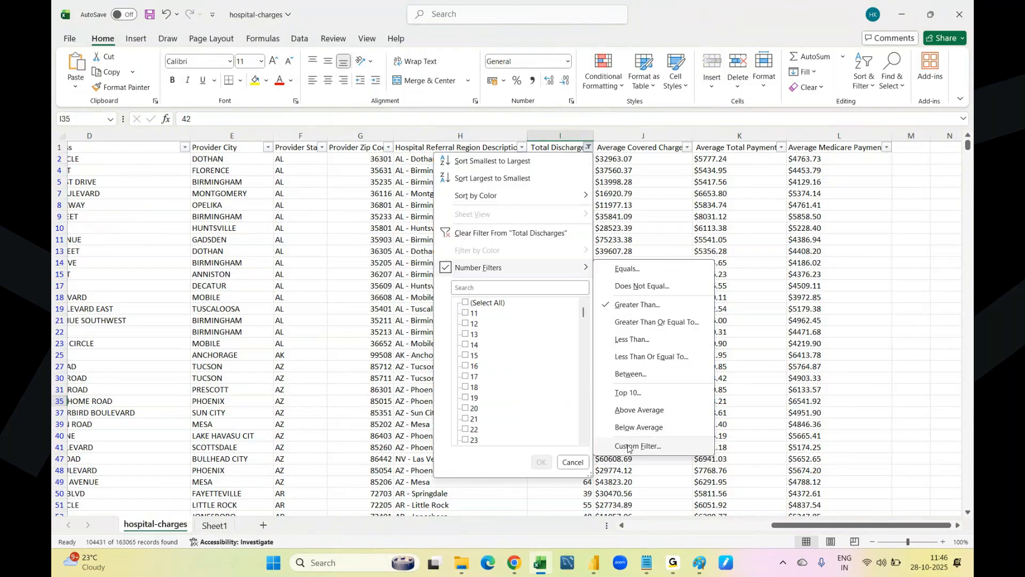
pyautogui.click(628, 447)
pyautogui.click(315, 391)
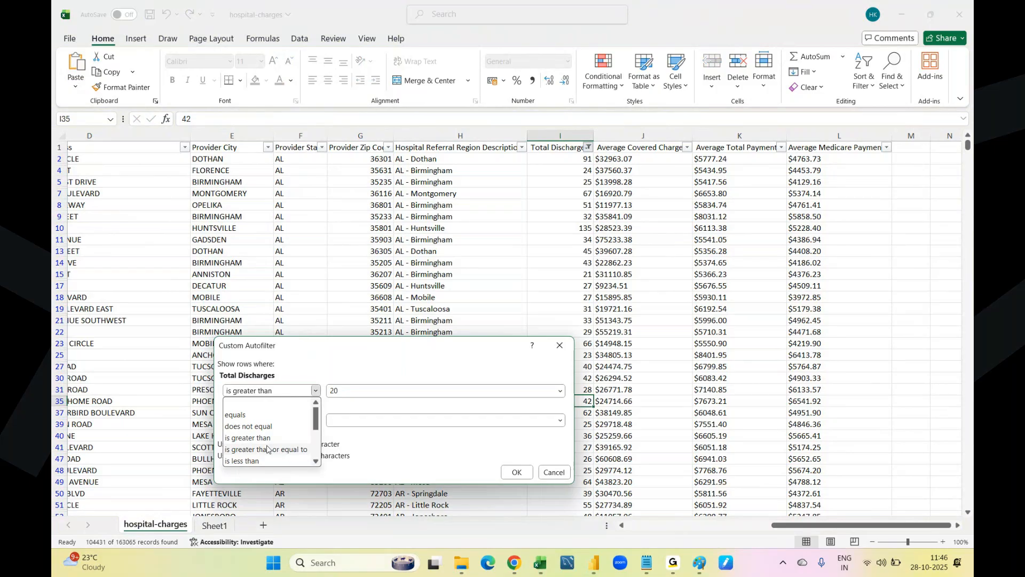
pyautogui.click(256, 461)
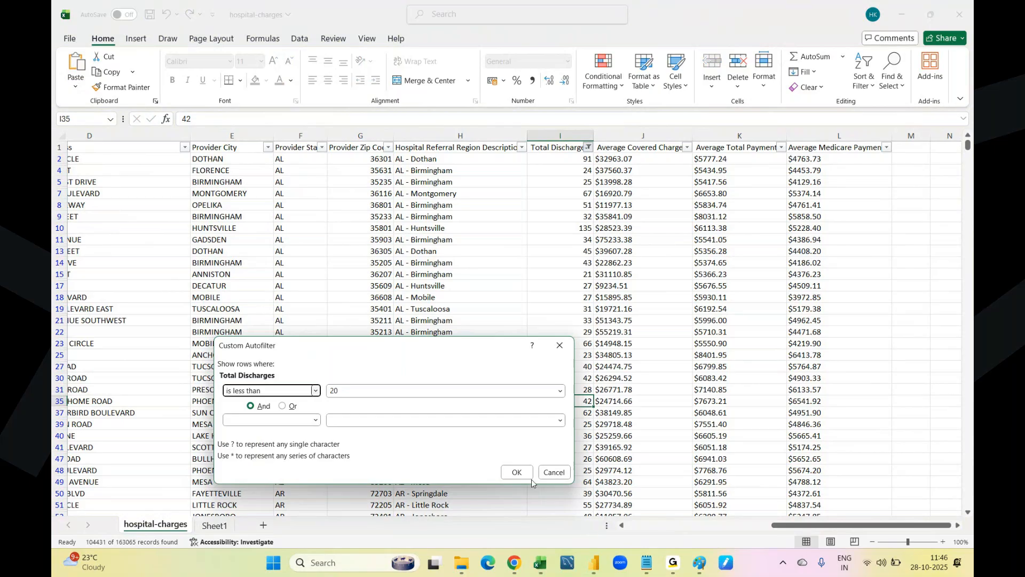
pyautogui.click(516, 472)
pyautogui.click(573, 164)
pyautogui.moveTo(573, 163); pyautogui.dragTo(575, 493)
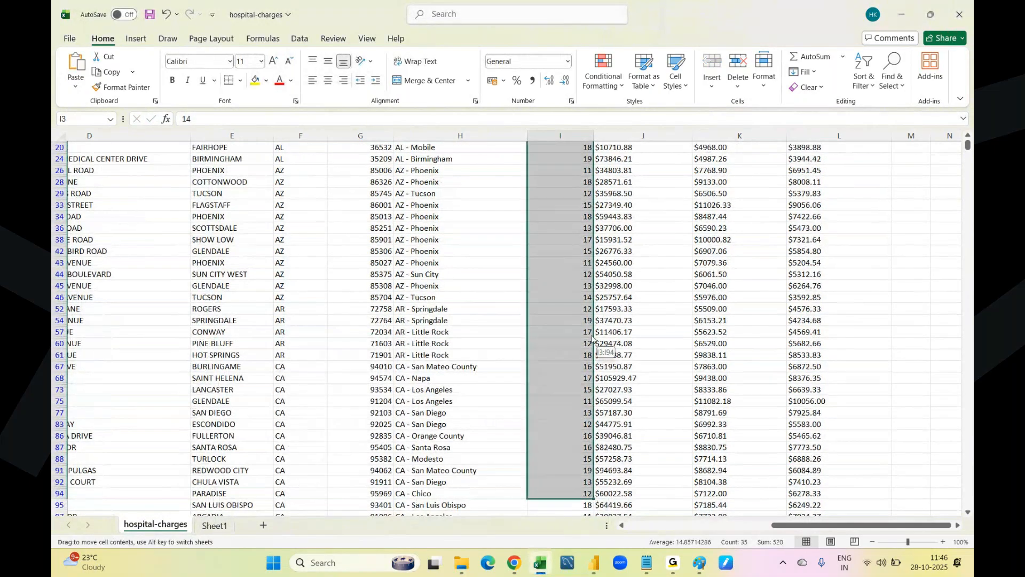
pyautogui.scroll(2, 589, 155)
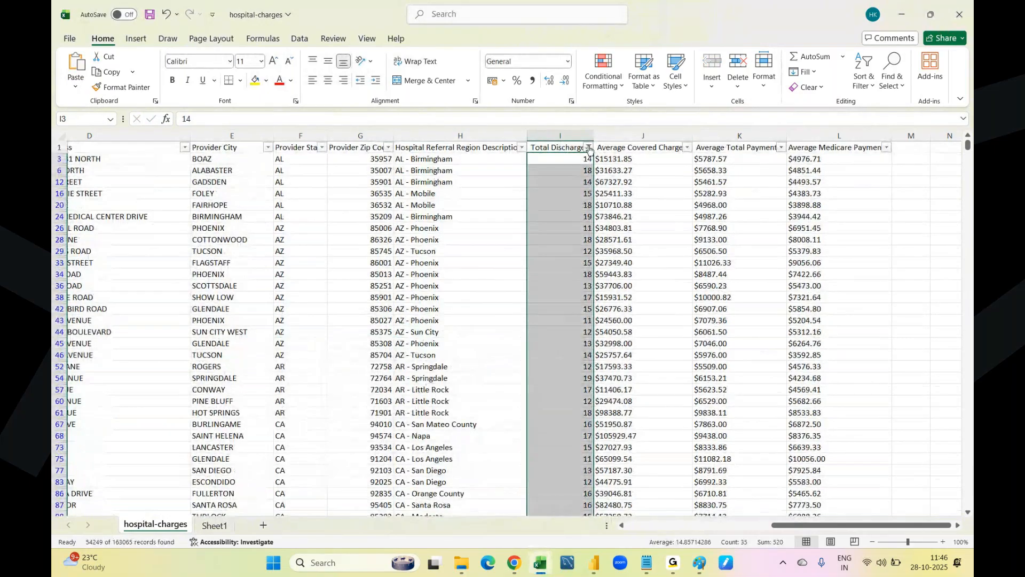
# Step: Open the Between number filter for the Total Discharges column
pyautogui.click(590, 148)
pyautogui.moveTo(540, 267)
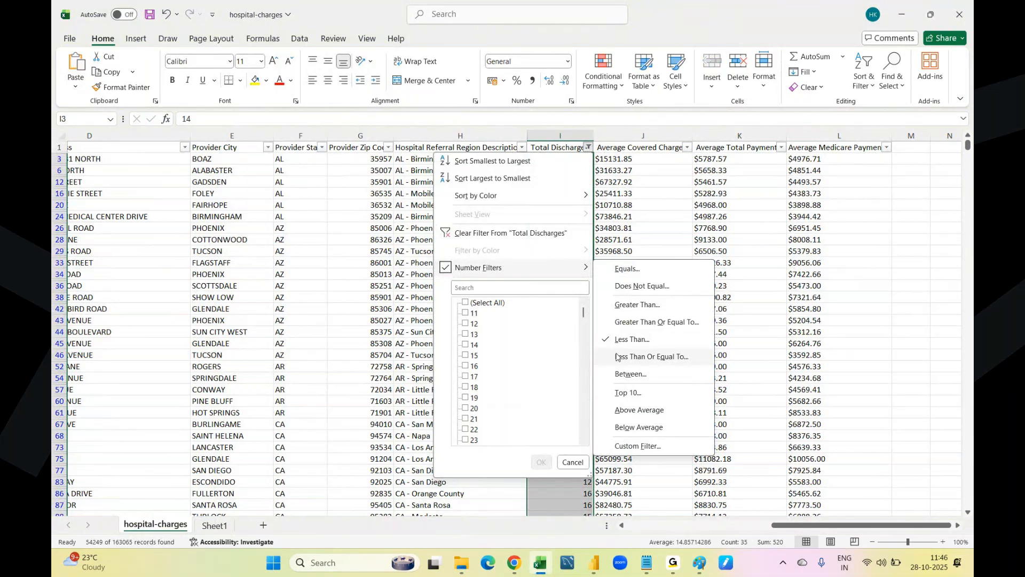
pyautogui.click(656, 375)
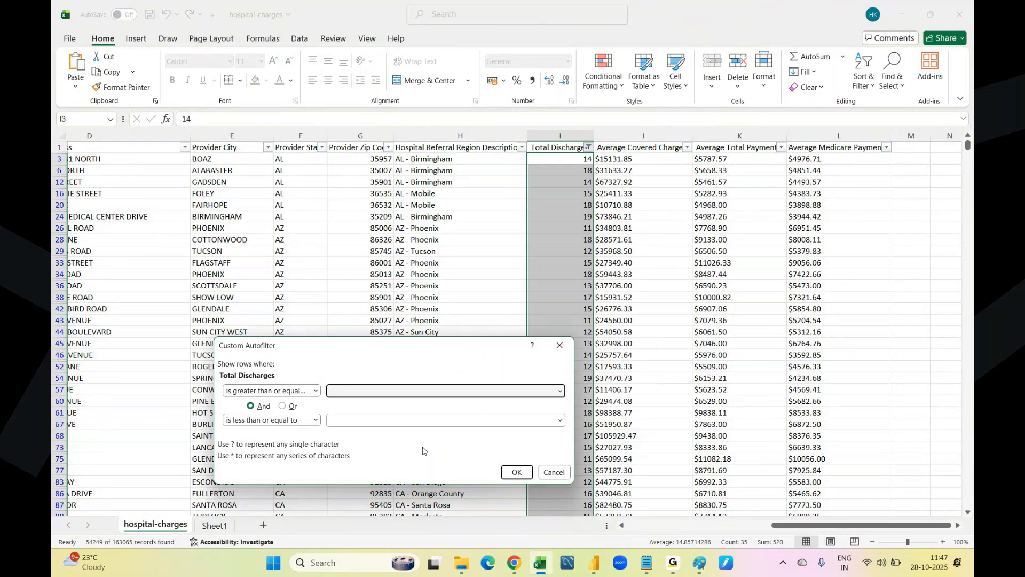
# Step: Switch to the Filter notes in Notepad and add the conditions "discharges>=10" and "discharges<=20" on one line below the last True
pyautogui.click(645, 573)
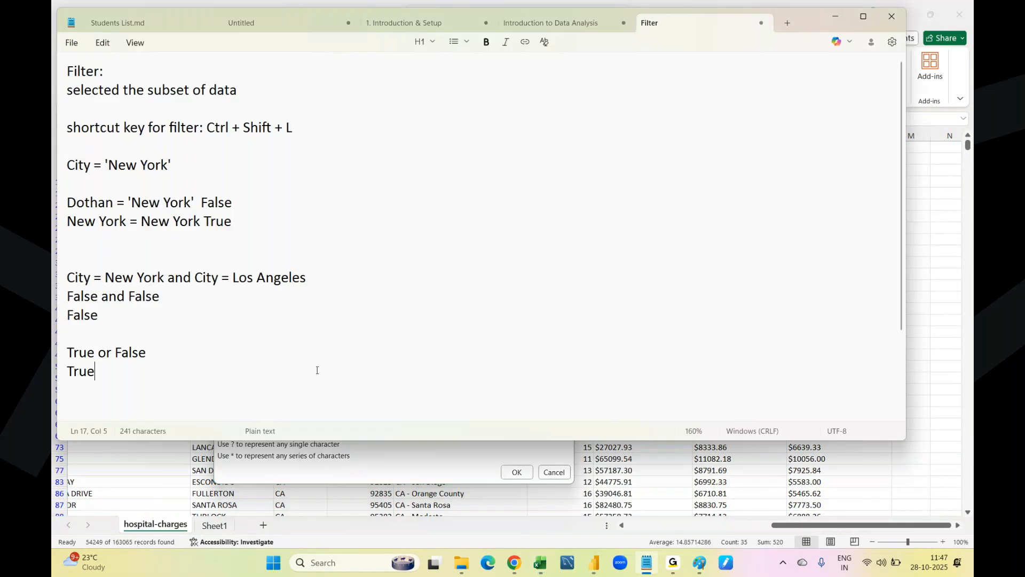
pyautogui.press('Return')
pyautogui.press('Return')
pyautogui.press('Return')
pyautogui.press('Return')
pyautogui.press('Return')
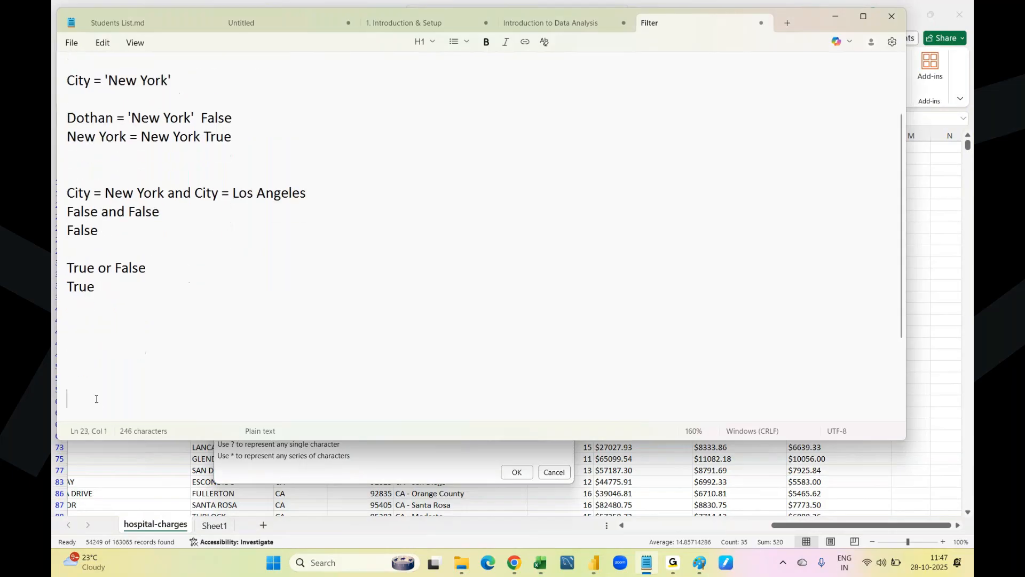
pyautogui.click(68, 322)
pyautogui.write('discharges')
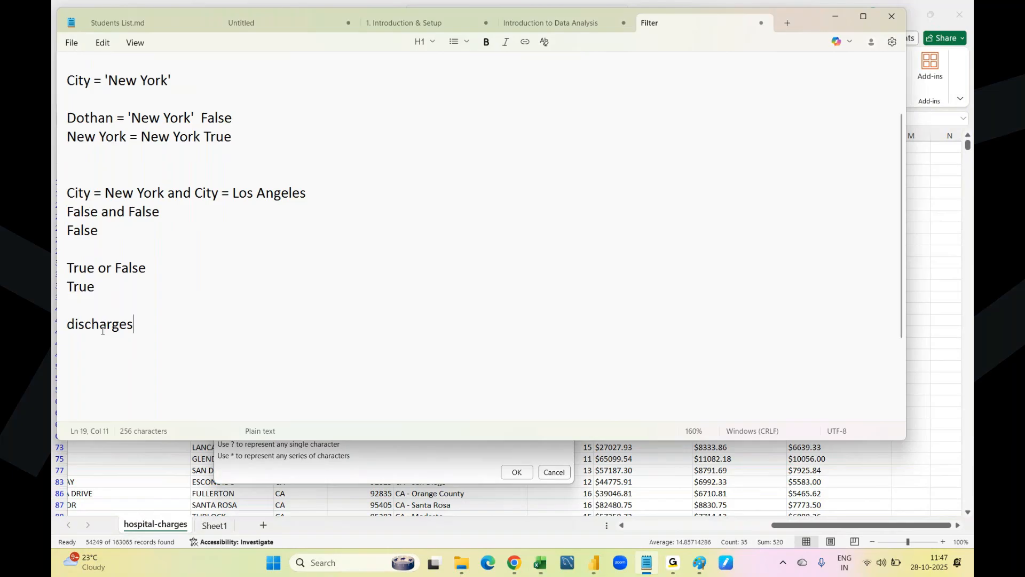
pyautogui.write('>=10')
pyautogui.write('  discharges')
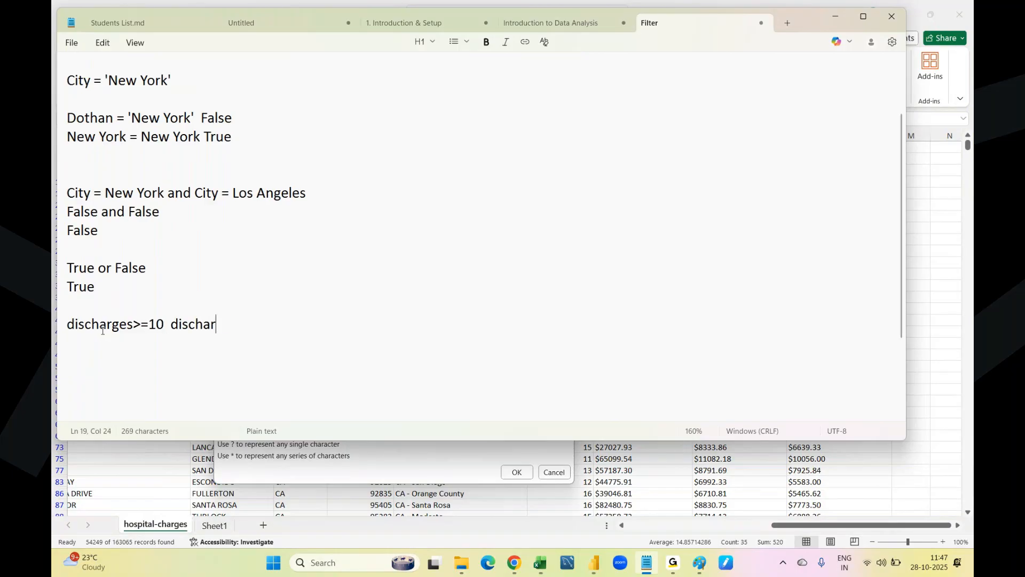
pyautogui.write('<=20')
# Step: Write 30 as a test value below the discharges conditions and highlight each condition to check against it
pyautogui.click(167, 323)
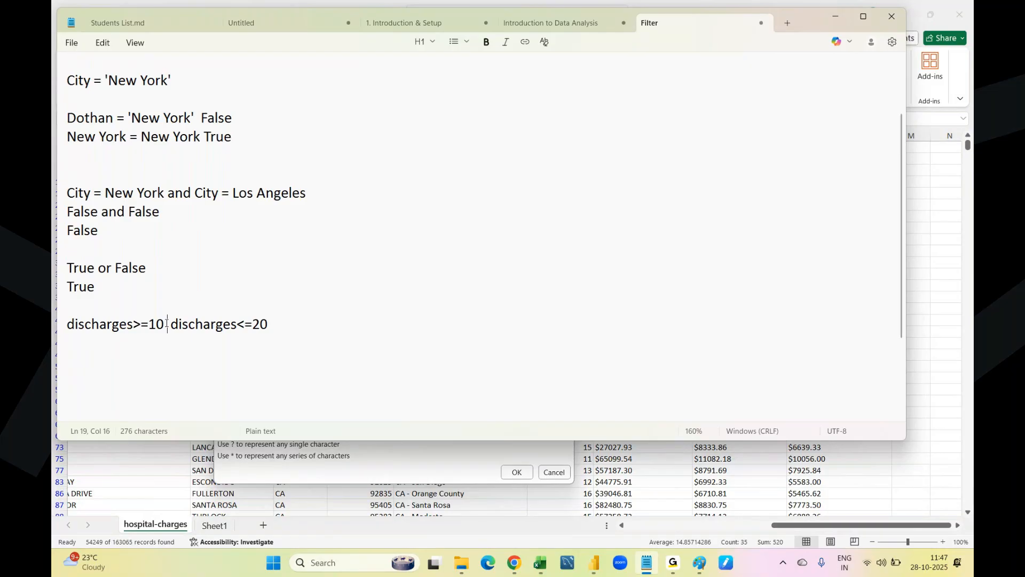
pyautogui.click(118, 362)
pyautogui.write('30')
pyautogui.moveTo(134, 325); pyautogui.dragTo(64, 325)
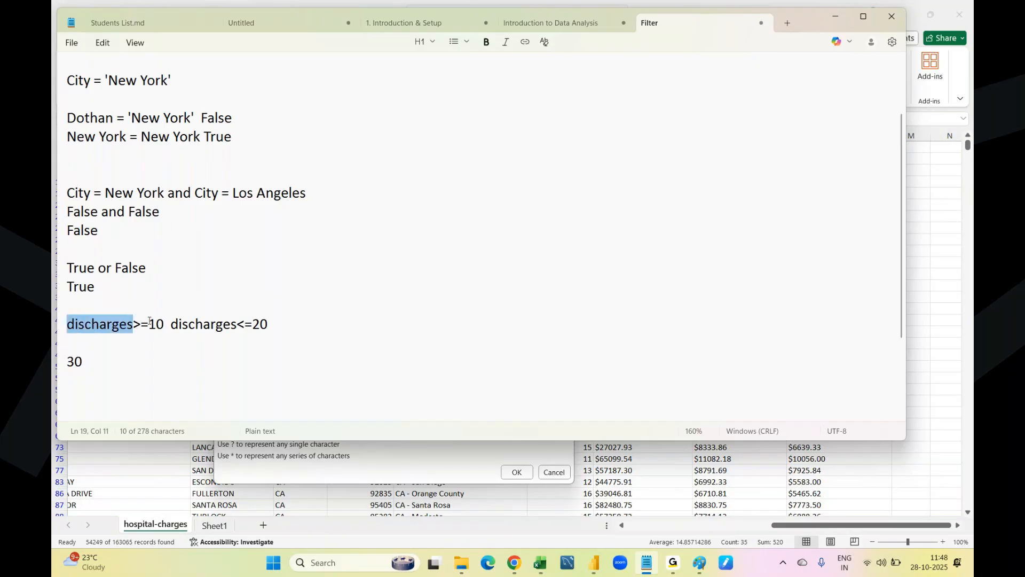
pyautogui.moveTo(166, 324); pyautogui.dragTo(59, 333)
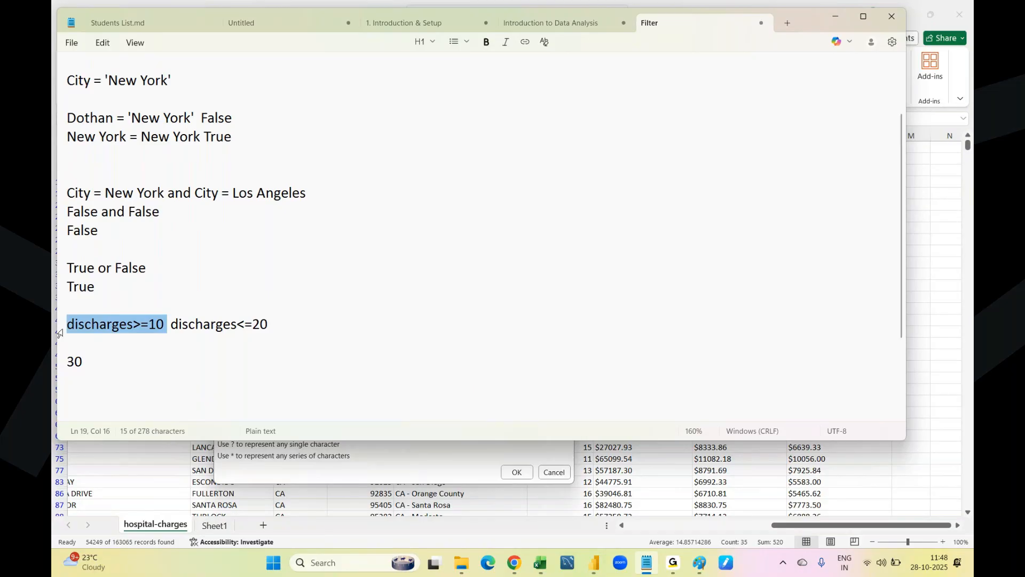
pyautogui.moveTo(170, 324); pyautogui.dragTo(307, 320)
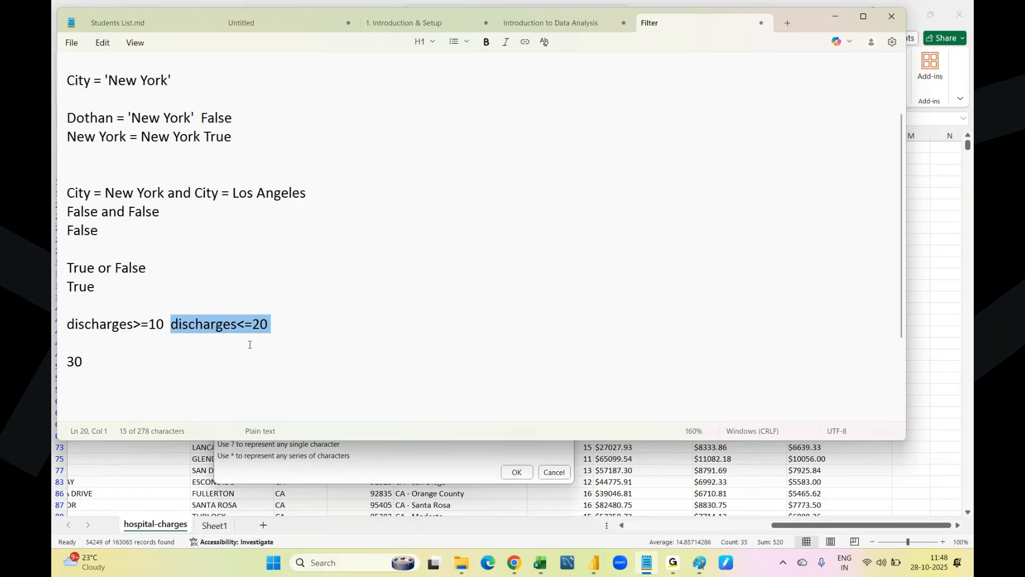
pyautogui.click(57, 358)
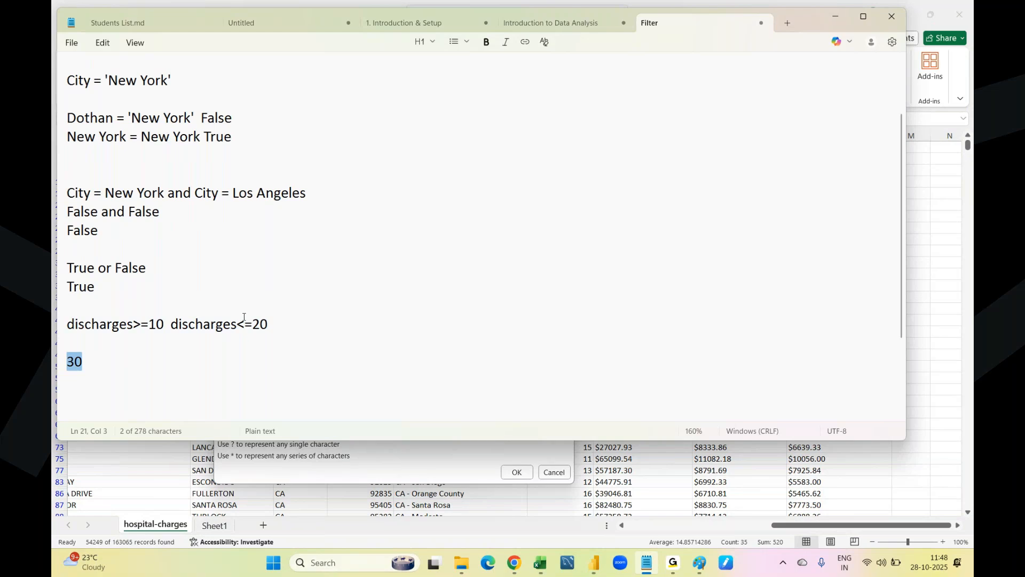
# Step: Join the two discharges conditions with "and", separated by single spaces
pyautogui.click(165, 325)
pyautogui.write('and')
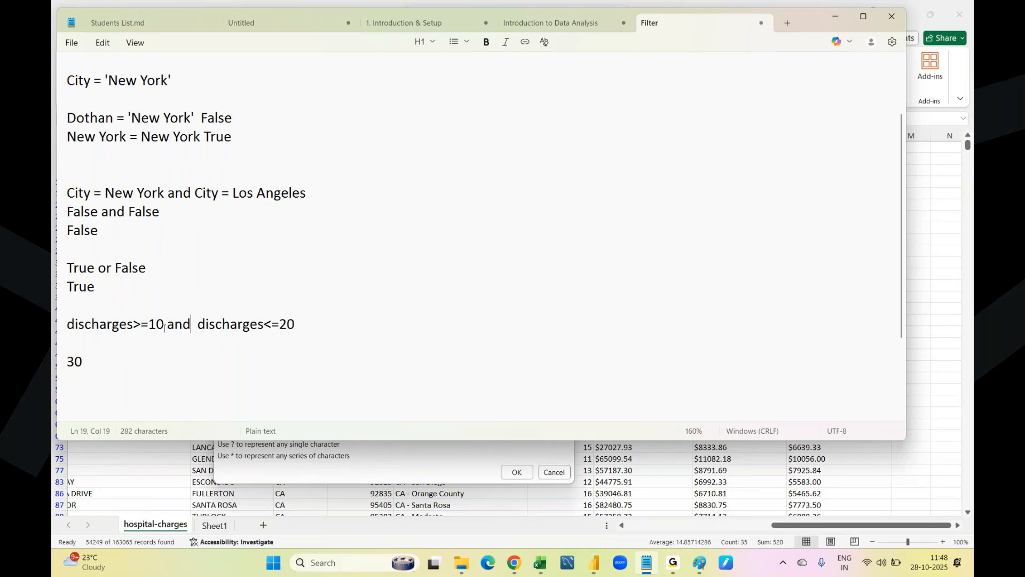
pyautogui.press('Delete')
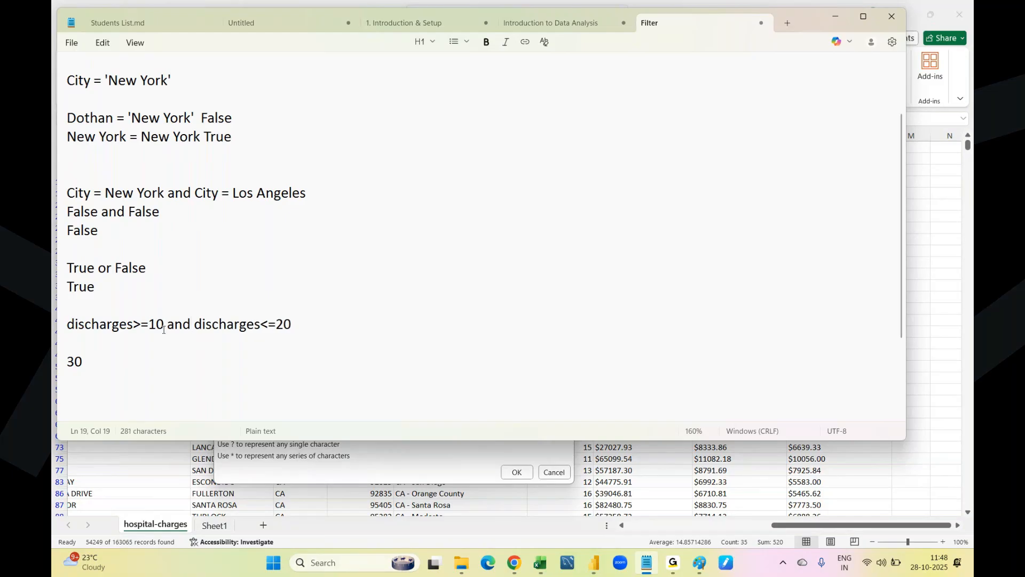
# Step: Highlight each side of the "and" condition to check it against the test value, and delete the 30 below it
pyautogui.doubleClick(96, 363)
pyautogui.moveTo(156, 324); pyautogui.dragTo(91, 315)
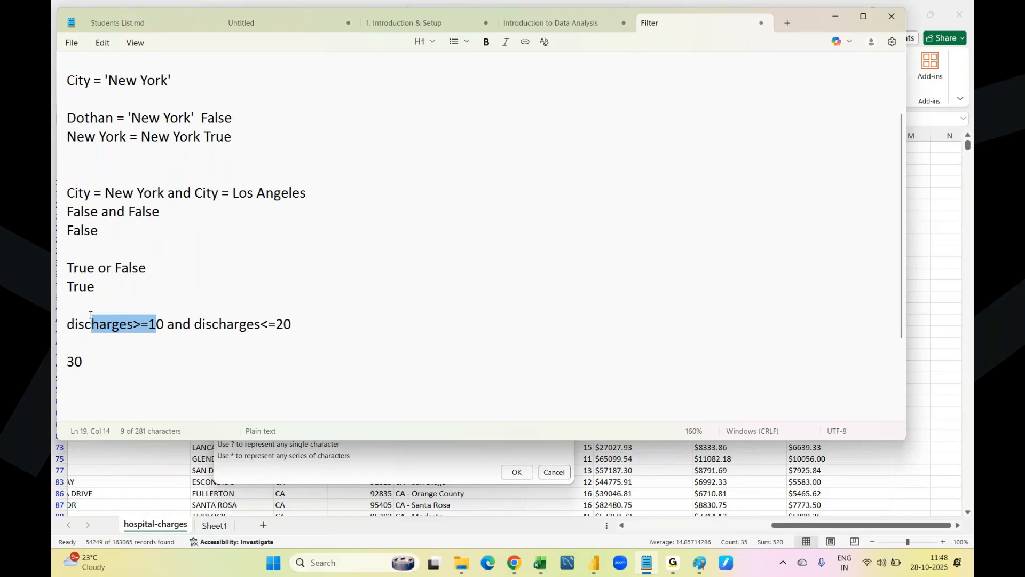
pyautogui.moveTo(213, 323); pyautogui.dragTo(340, 335)
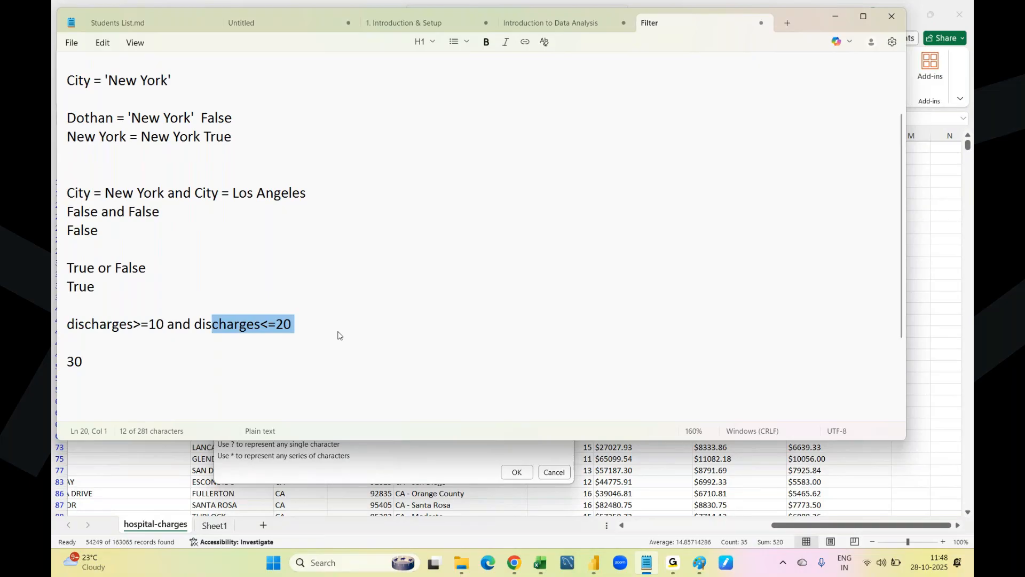
pyautogui.doubleClick(107, 368)
pyautogui.press('BackSpace')
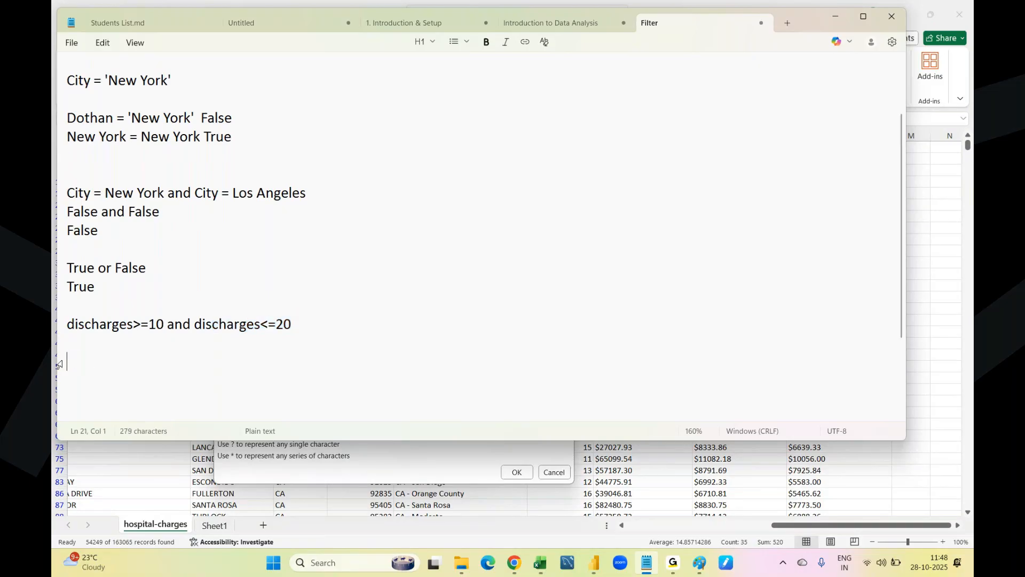
pyautogui.moveTo(134, 322); pyautogui.dragTo(158, 322)
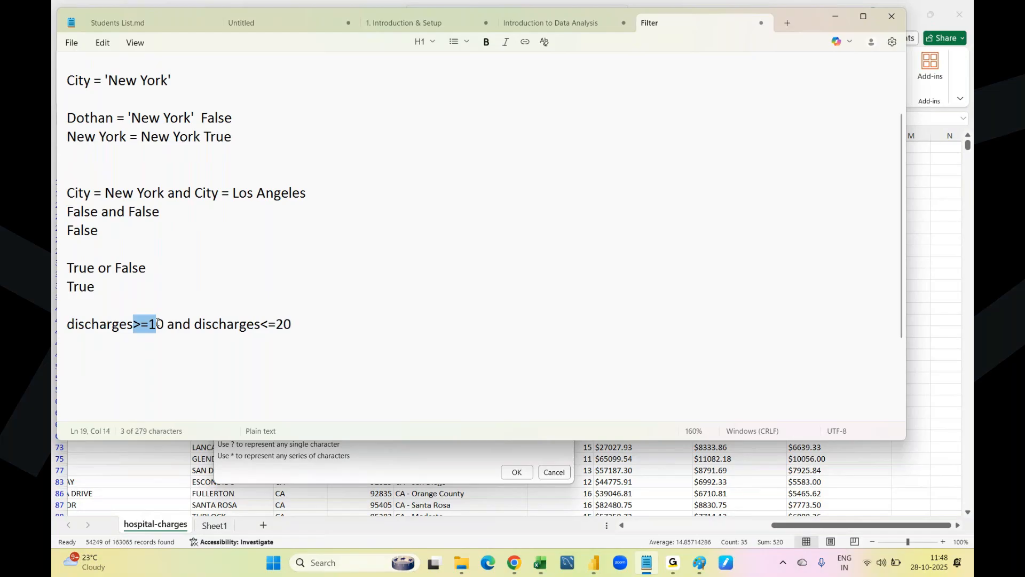
# Step: Return to the Custom Autofilter in Excel and filter Total Discharges to values greater than or equal to 10 and less than or equal to 20
pyautogui.moveTo(261, 323); pyautogui.dragTo(278, 324)
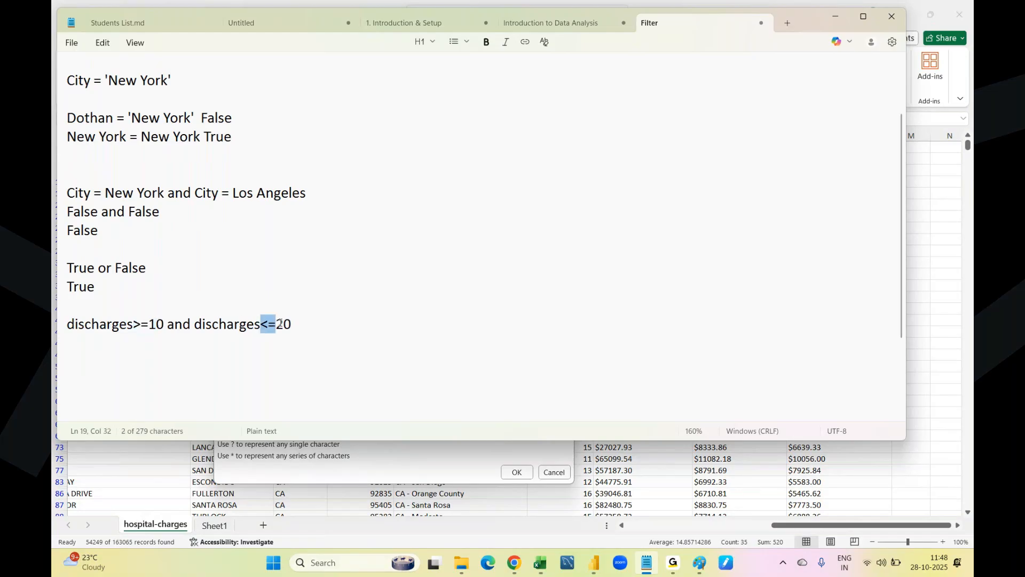
pyautogui.click(377, 462)
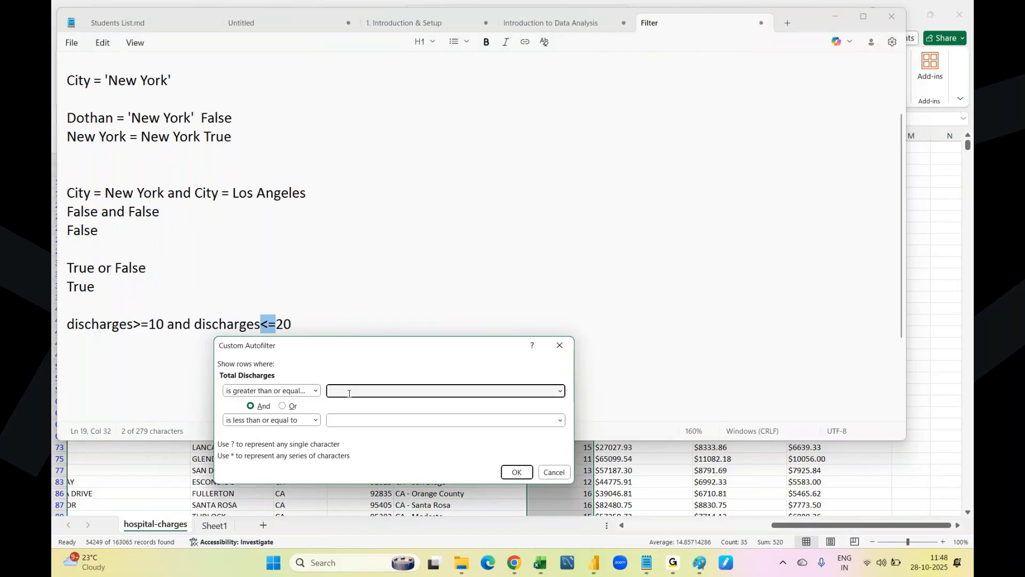
pyautogui.write('10')
pyautogui.click(350, 420)
pyautogui.write('20')
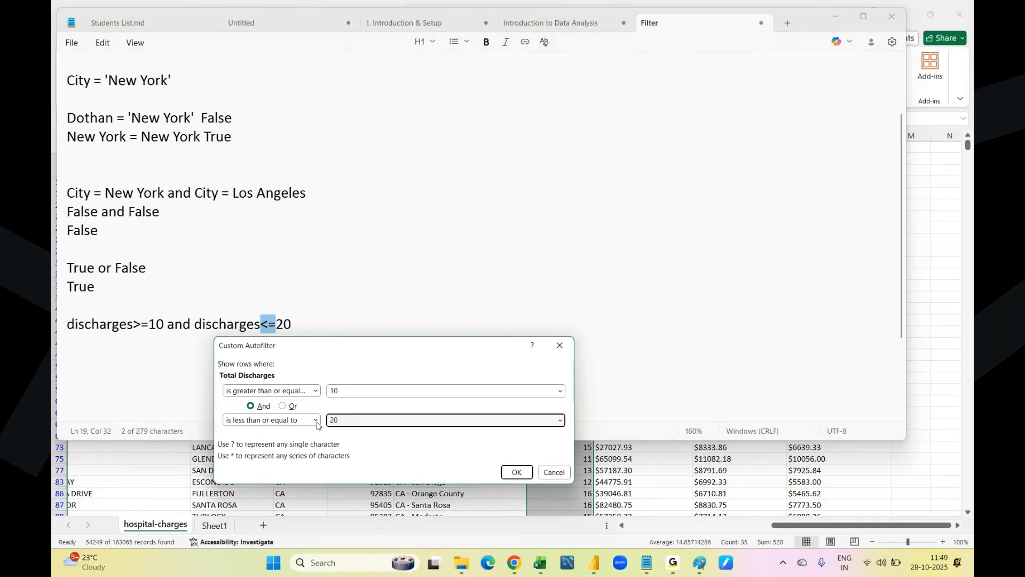
pyautogui.click(515, 474)
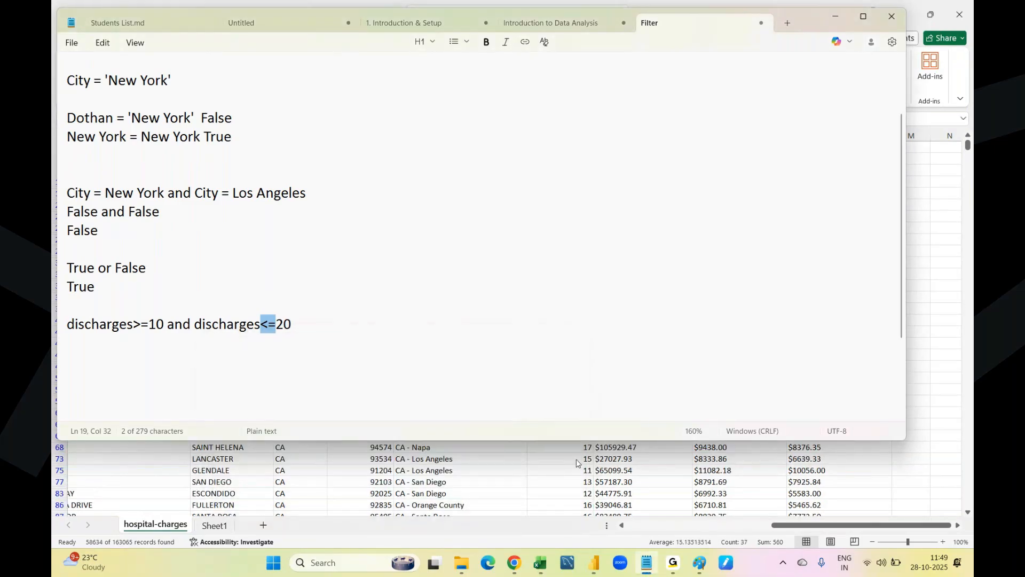
pyautogui.click(577, 461)
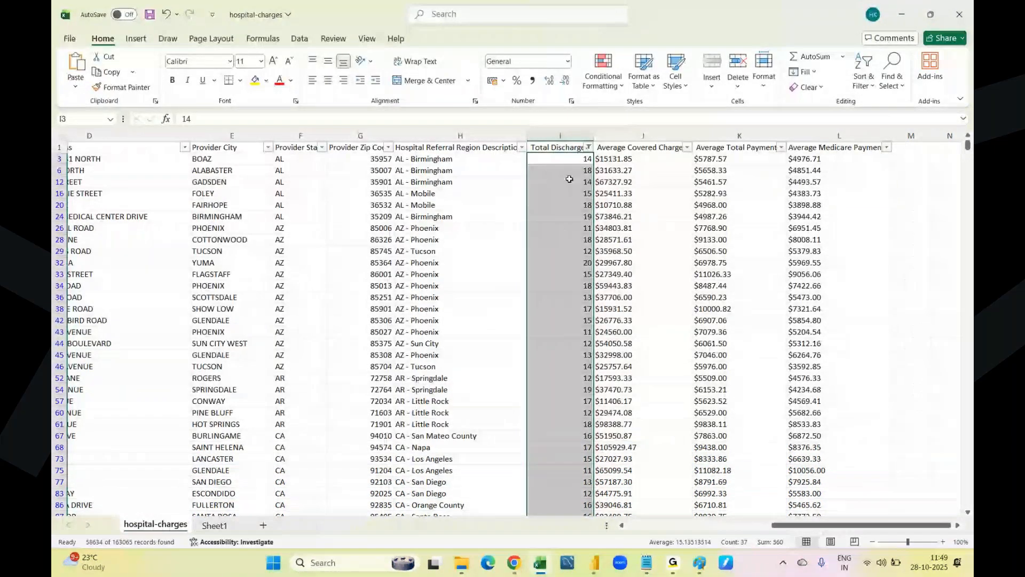
pyautogui.click(575, 263)
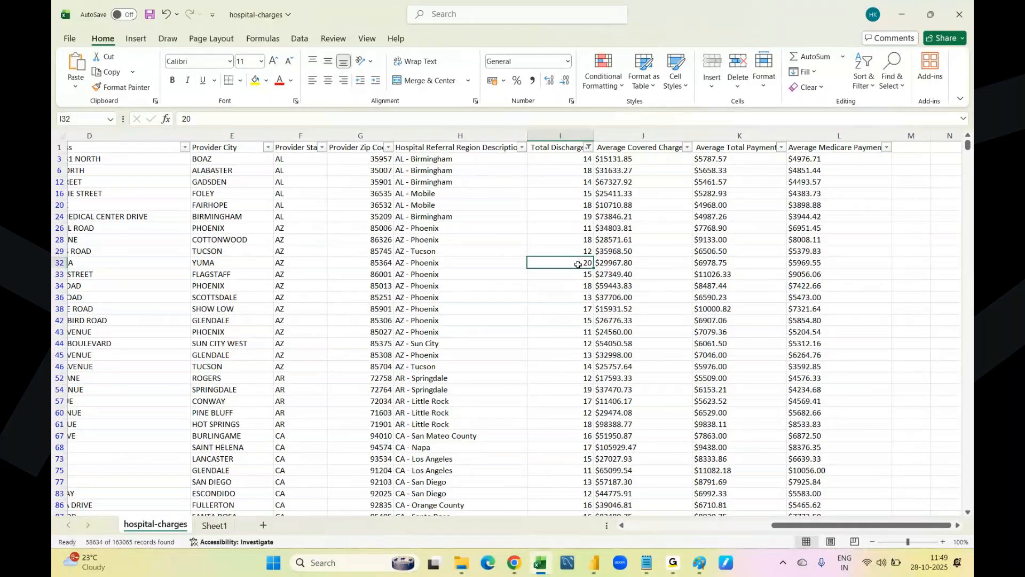
# Step: Clear the Total Discharges filter, show only the column's top 10 items, and select the filtered discharge values
pyautogui.click(589, 147)
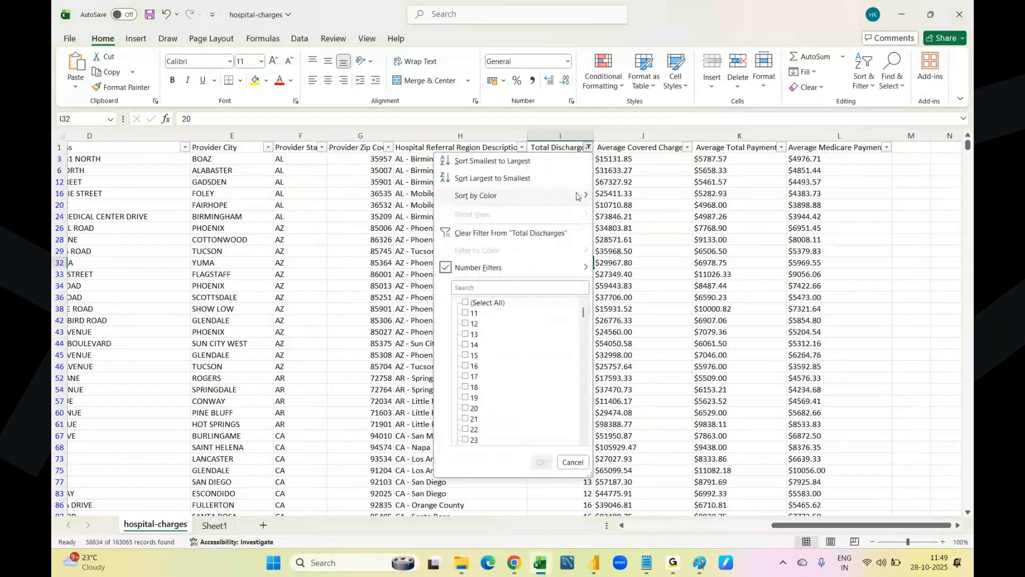
pyautogui.moveTo(554, 268)
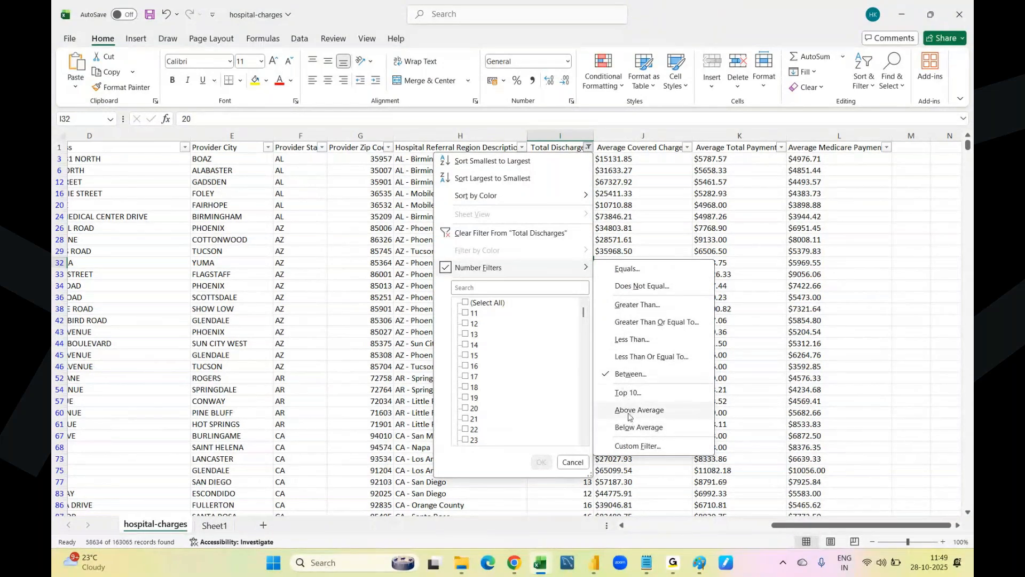
pyautogui.click(483, 234)
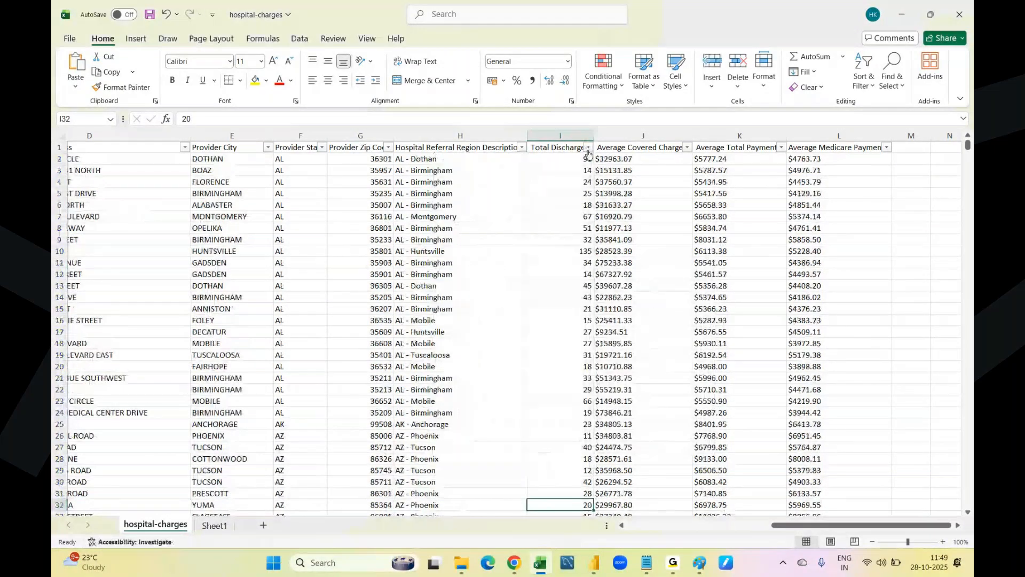
pyautogui.click(588, 148)
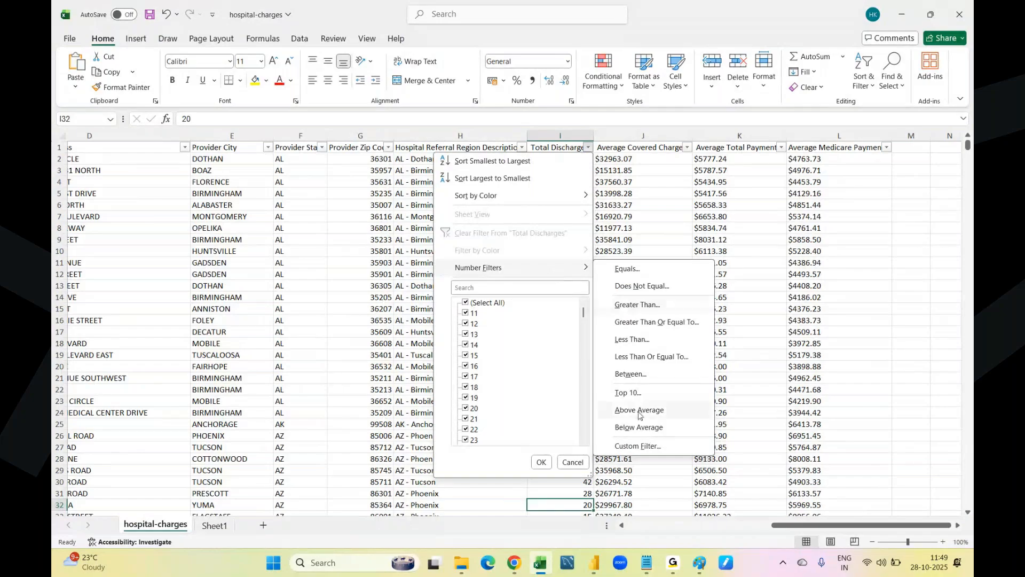
pyautogui.click(629, 394)
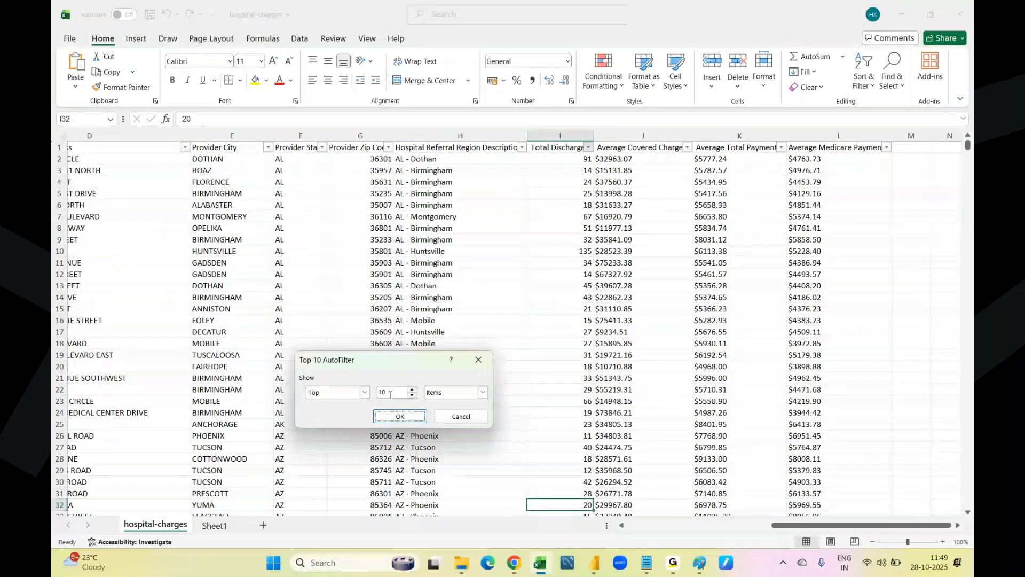
pyautogui.click(386, 412)
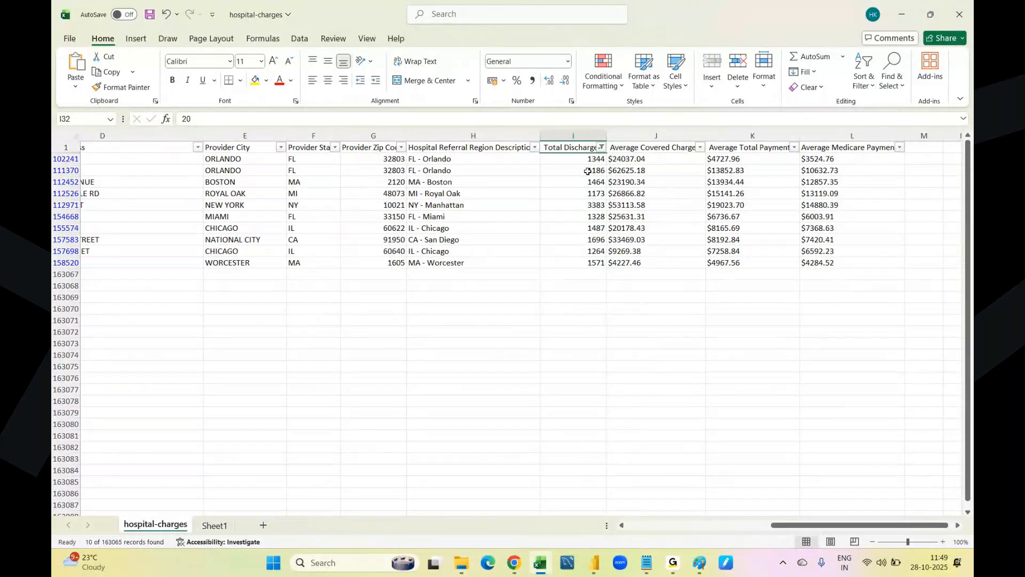
pyautogui.click(575, 136)
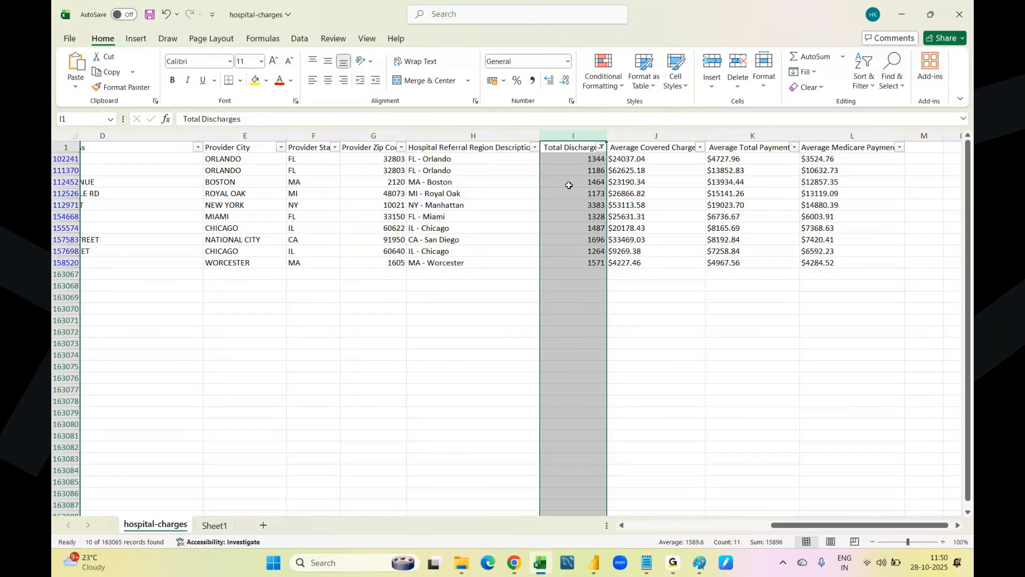
pyautogui.moveTo(576, 159); pyautogui.dragTo(586, 260)
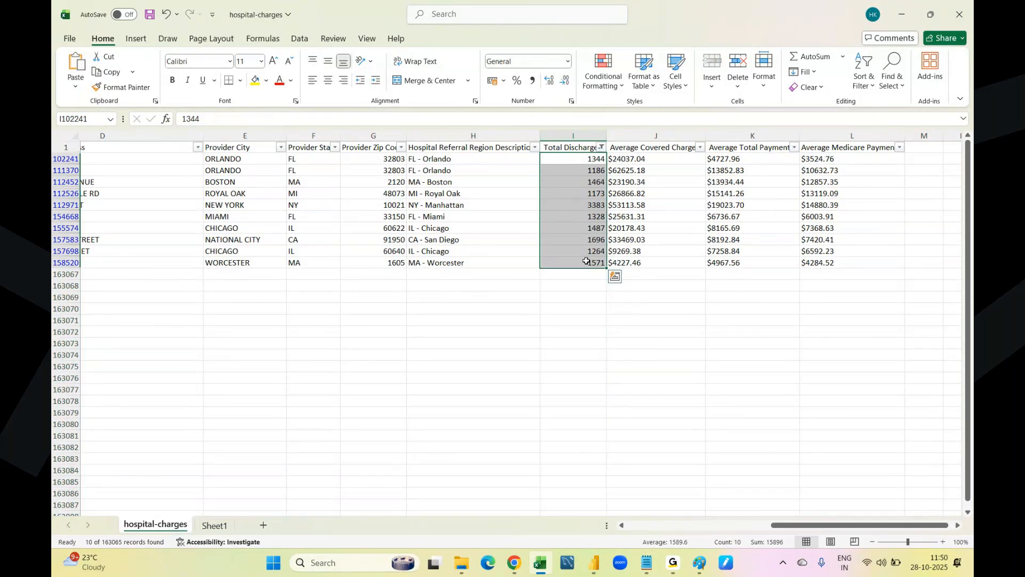
# Step: Open the custom filter settings for Total Discharges to inspect the current criterion, and close them unchanged
pyautogui.click(602, 148)
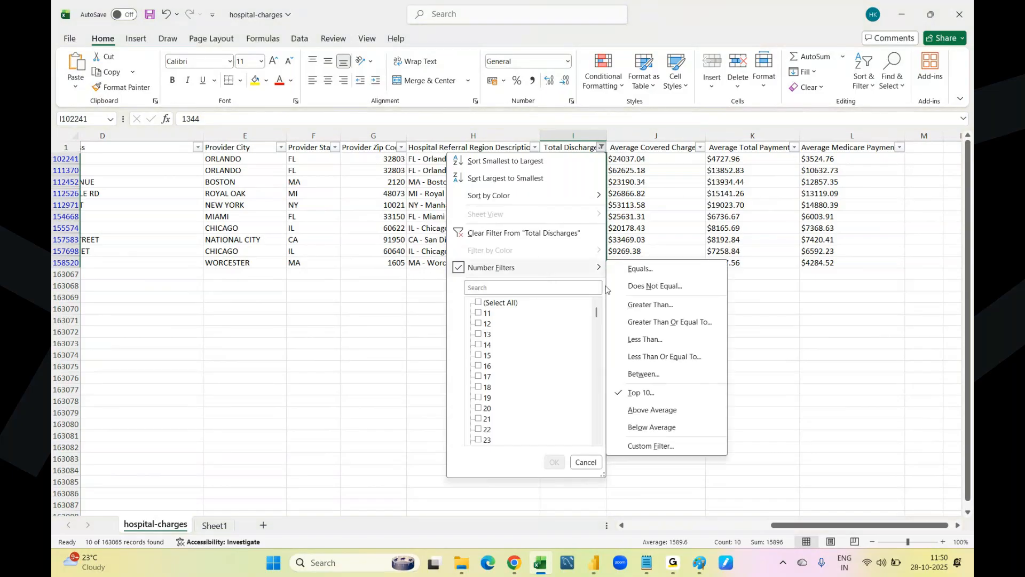
pyautogui.click(651, 446)
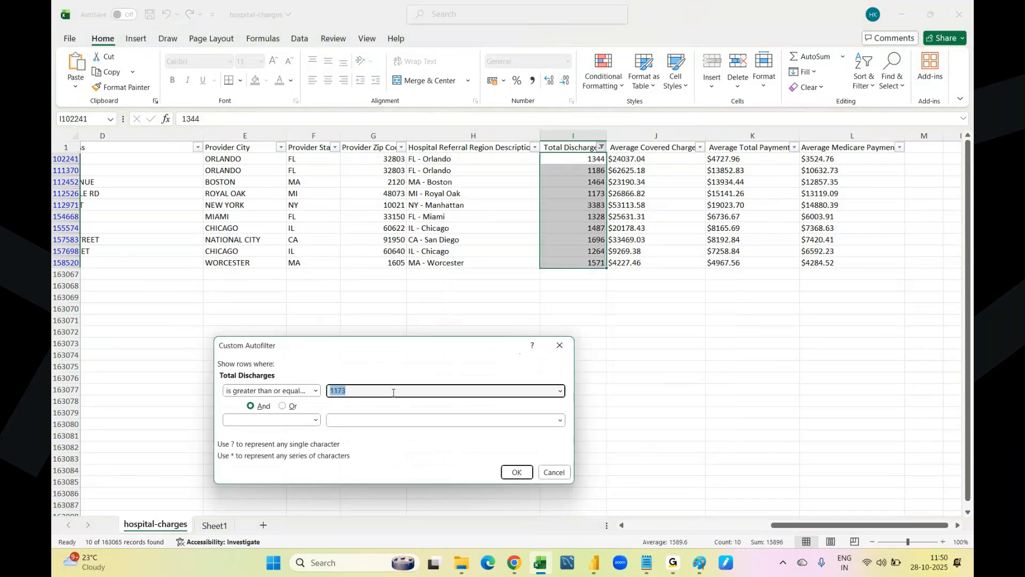
pyautogui.click(560, 345)
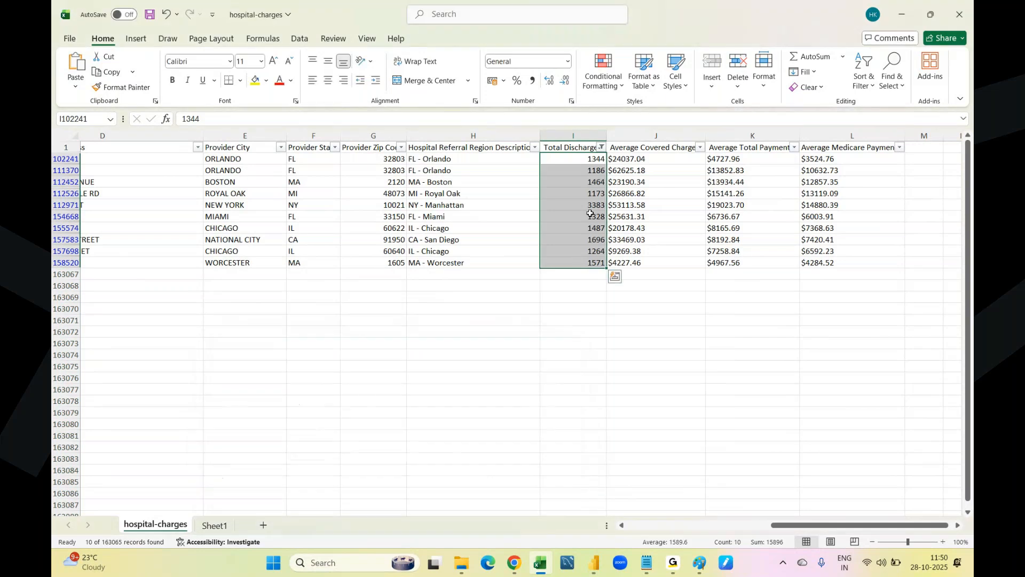
# Step: Reopen the Top 10 filter for Total Discharges and set the number of items to 11
pyautogui.click(602, 147)
pyautogui.moveTo(566, 267)
pyautogui.click(641, 392)
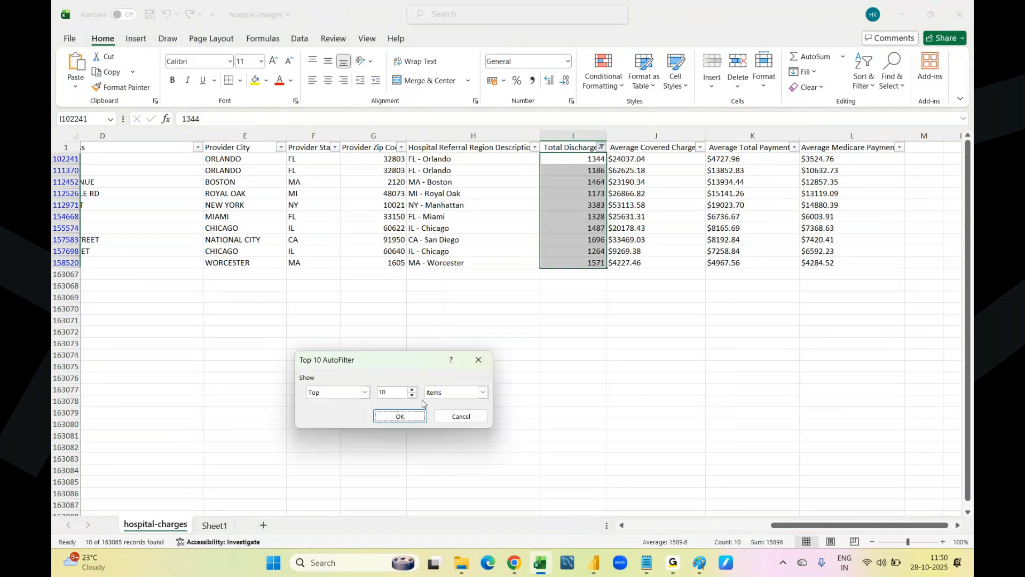
pyautogui.click(398, 392)
pyautogui.click(415, 396)
pyautogui.click(415, 397)
pyautogui.click(415, 397)
pyautogui.click(412, 390)
pyautogui.click(412, 390)
pyautogui.click(413, 390)
pyautogui.click(412, 389)
# Step: Change the filter from Top to Bottom items, apply it, and review the Total Discharges values
pyautogui.click(365, 393)
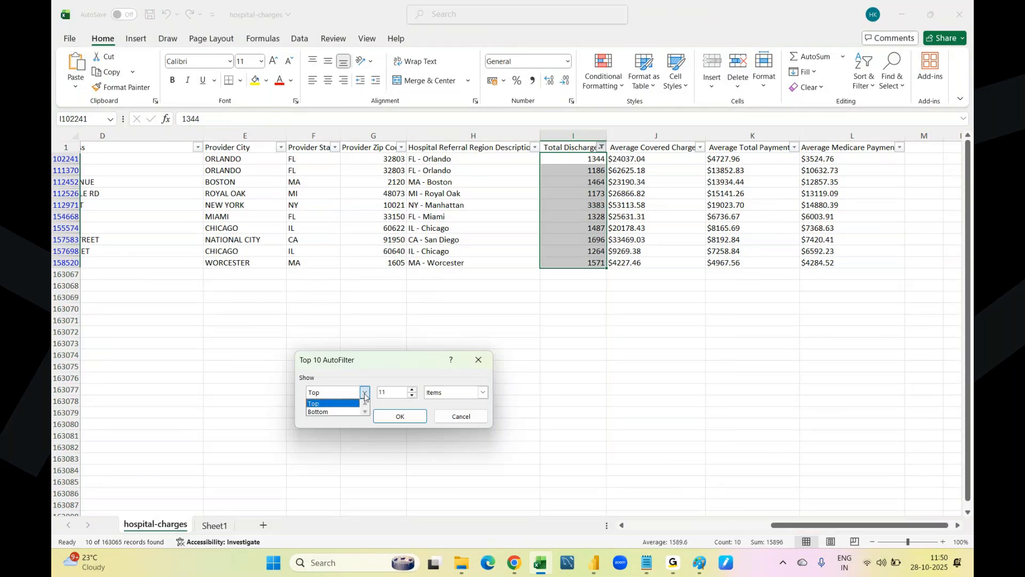
pyautogui.click(330, 411)
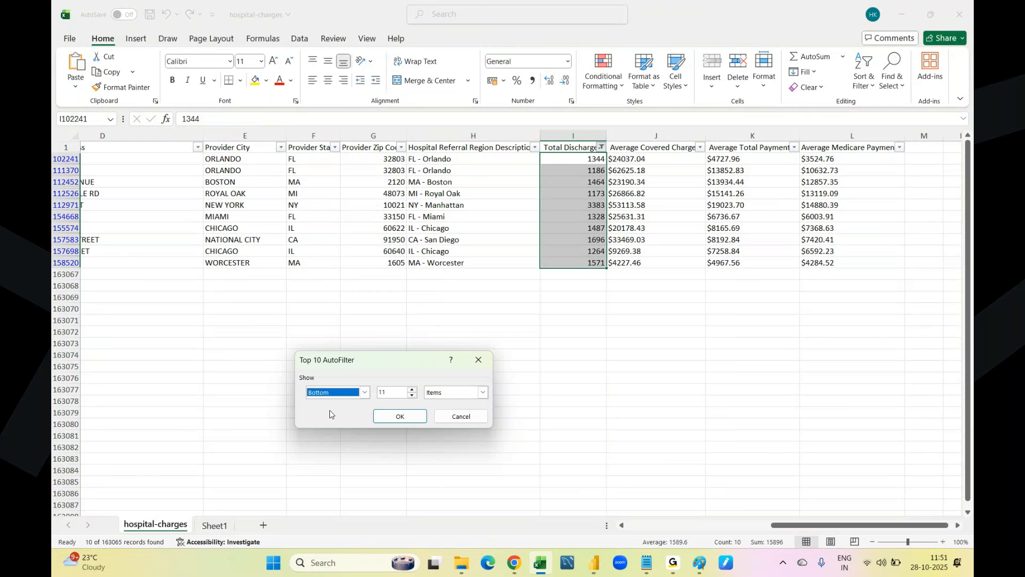
pyautogui.click(404, 418)
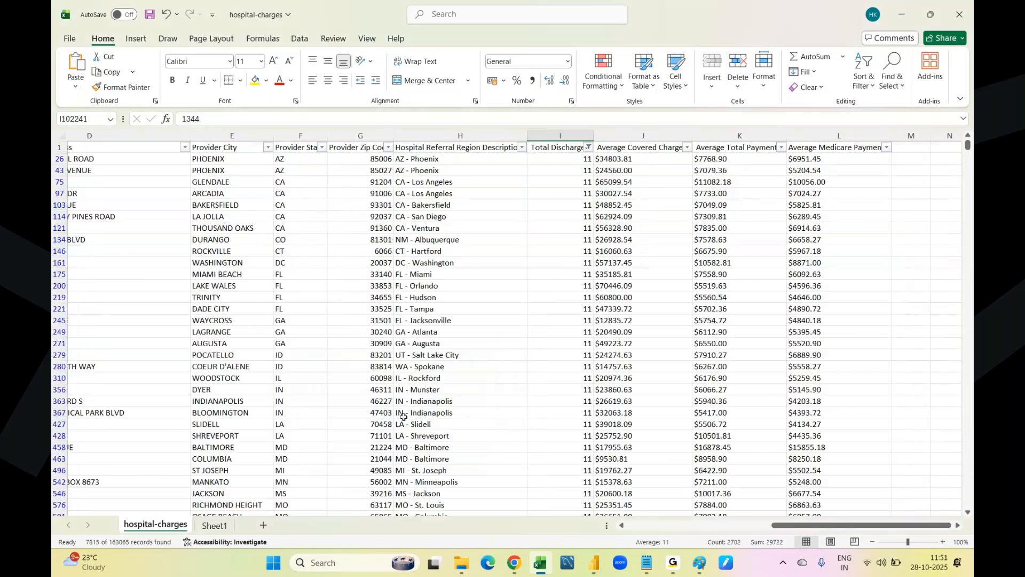
pyautogui.scroll(-15, 600, 324)
pyautogui.scroll(-18, 599, 324)
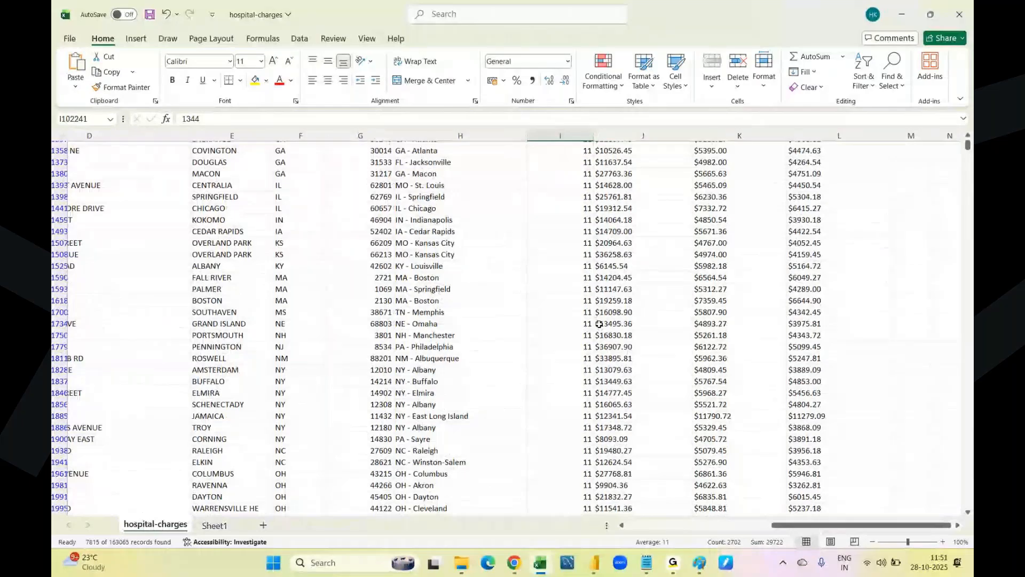
pyautogui.scroll(20, 599, 324)
pyautogui.click(562, 137)
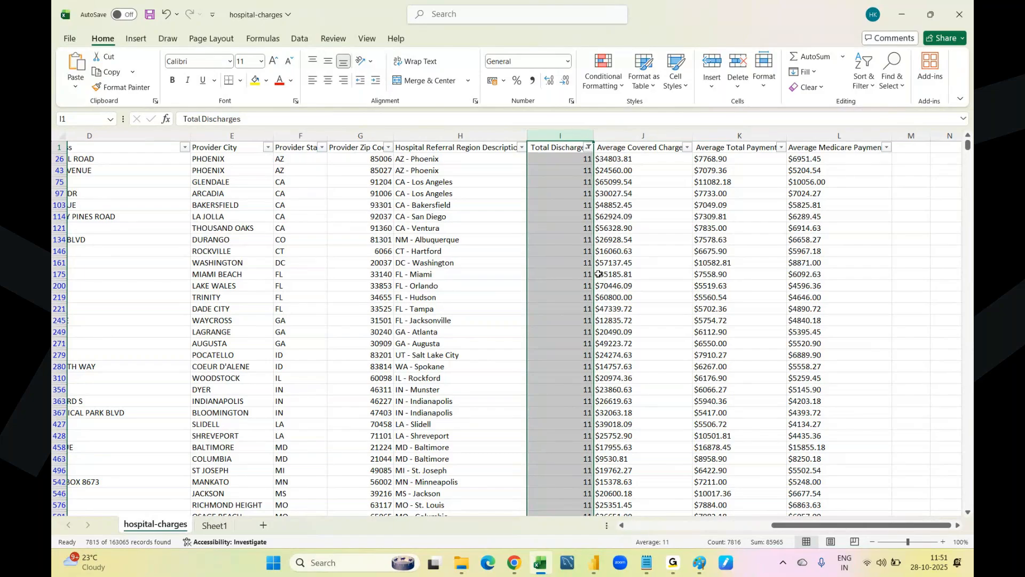
# Step: Clear the Total Discharges filter and filter the column to its bottom 10 items
pyautogui.click(590, 147)
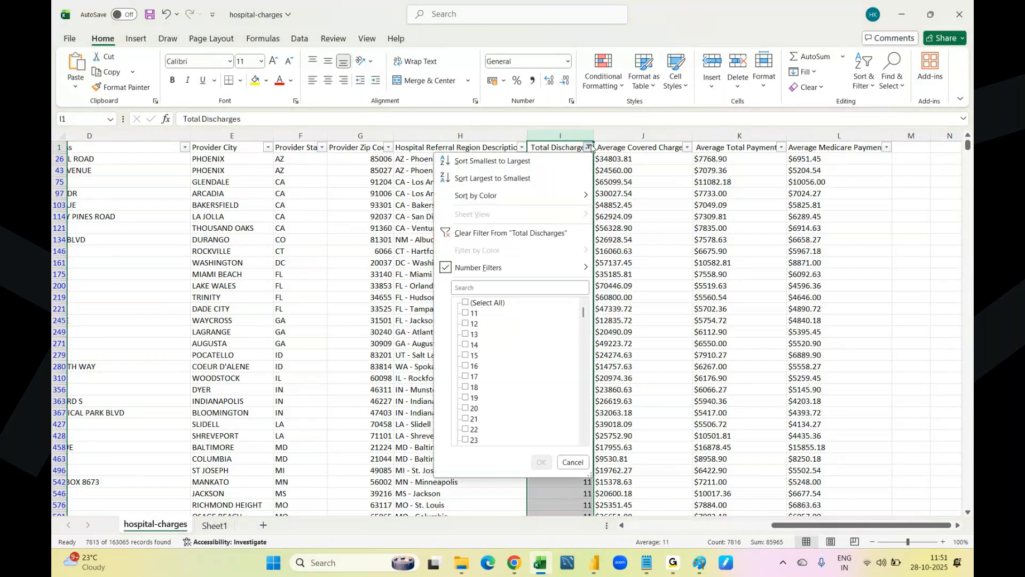
pyautogui.click(468, 233)
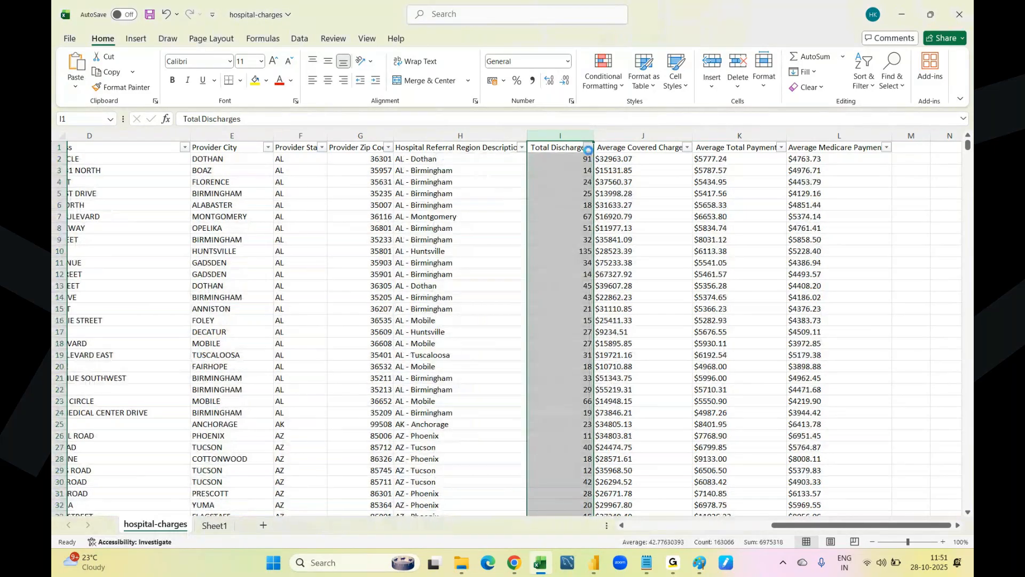
pyautogui.click(589, 147)
pyautogui.moveTo(540, 269)
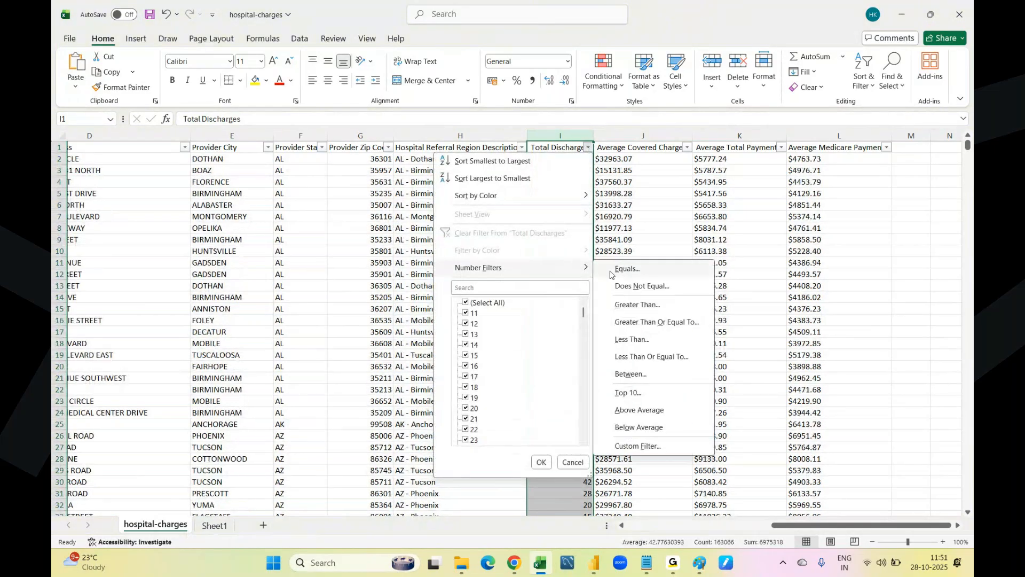
pyautogui.click(623, 395)
pyautogui.click(363, 396)
pyautogui.click(332, 411)
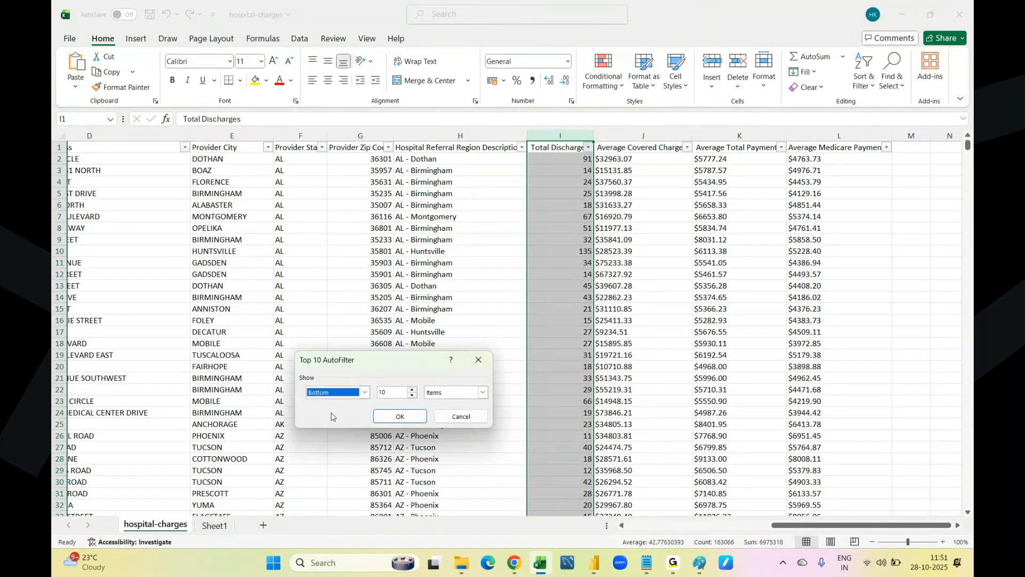
pyautogui.click(394, 392)
pyautogui.press('Return')
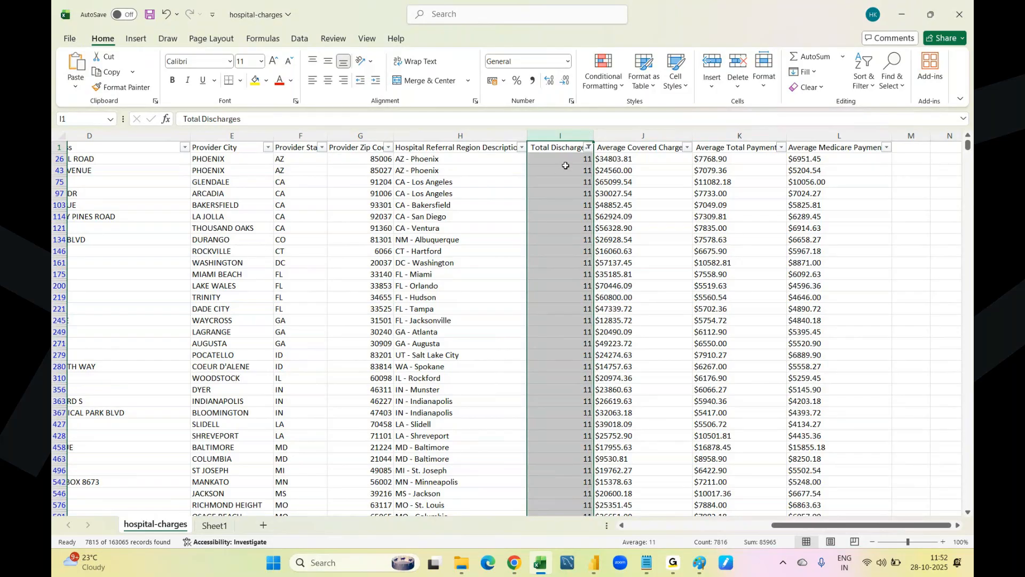
# Step: Examine the Total Discharges values down the filtered rows to see which values the bottom-items filter keeps
pyautogui.click(567, 202)
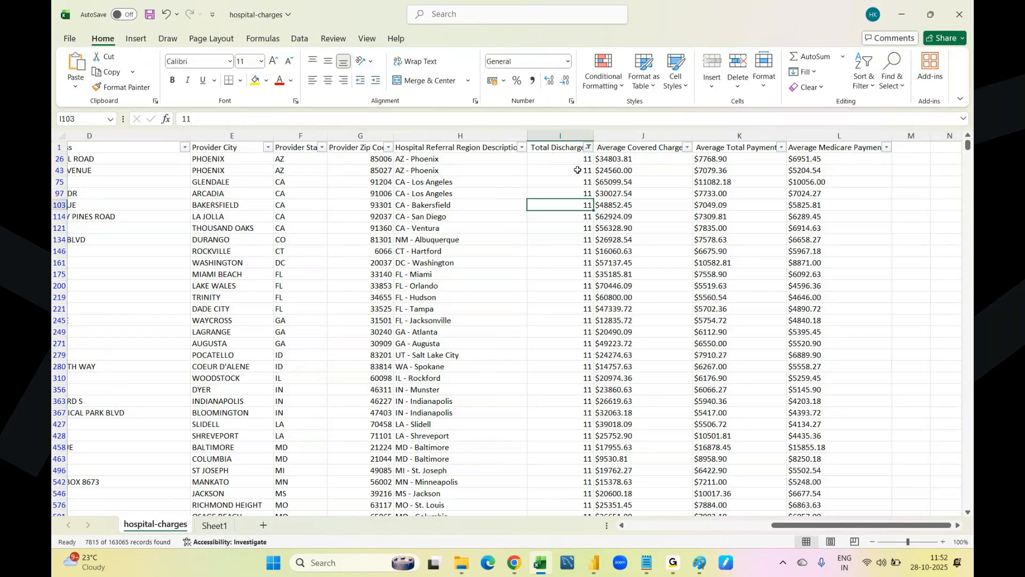
pyautogui.click(577, 165)
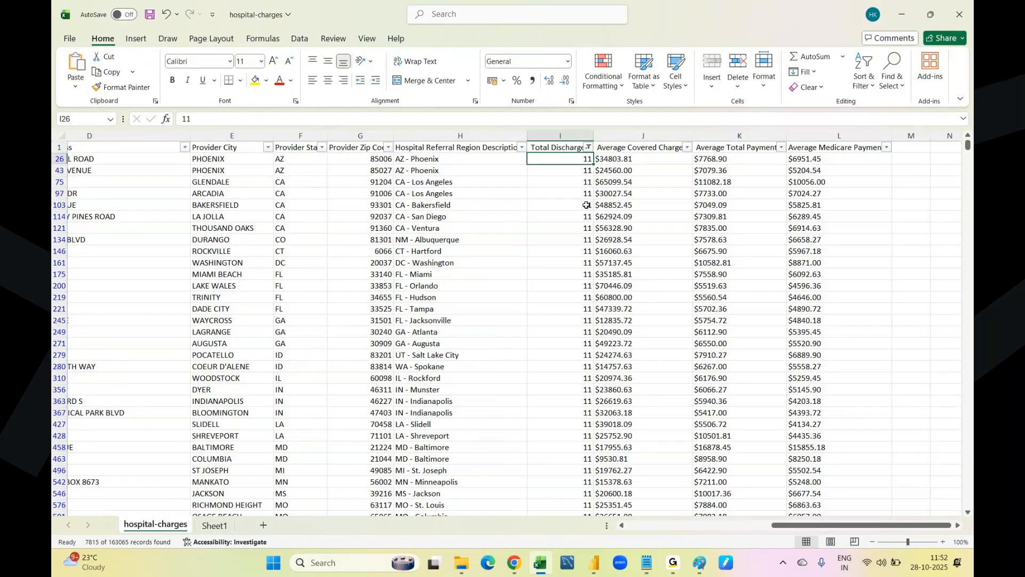
pyautogui.scroll(-20, 588, 214)
pyautogui.scroll(-20, 597, 254)
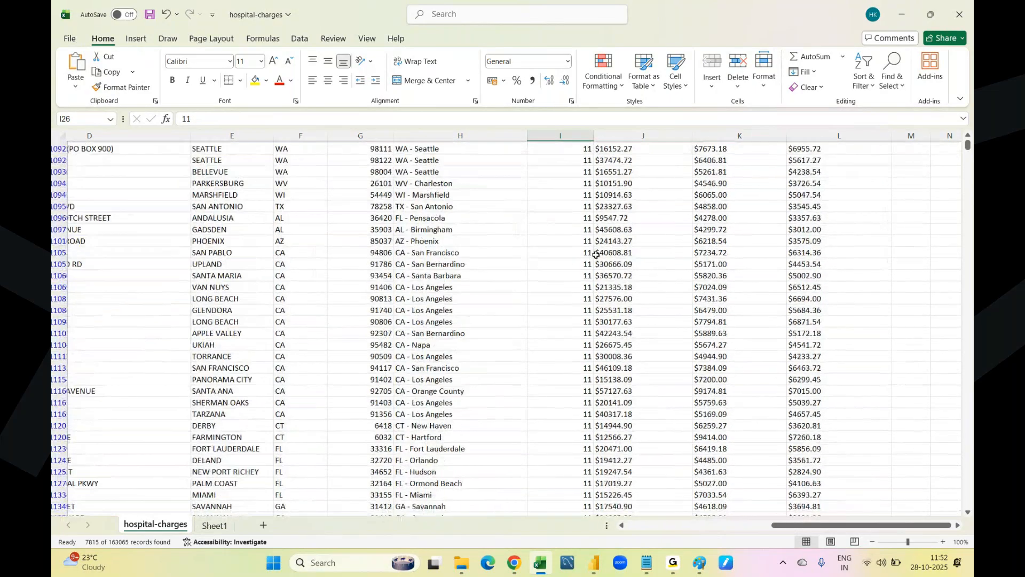
pyautogui.scroll(-20, 597, 255)
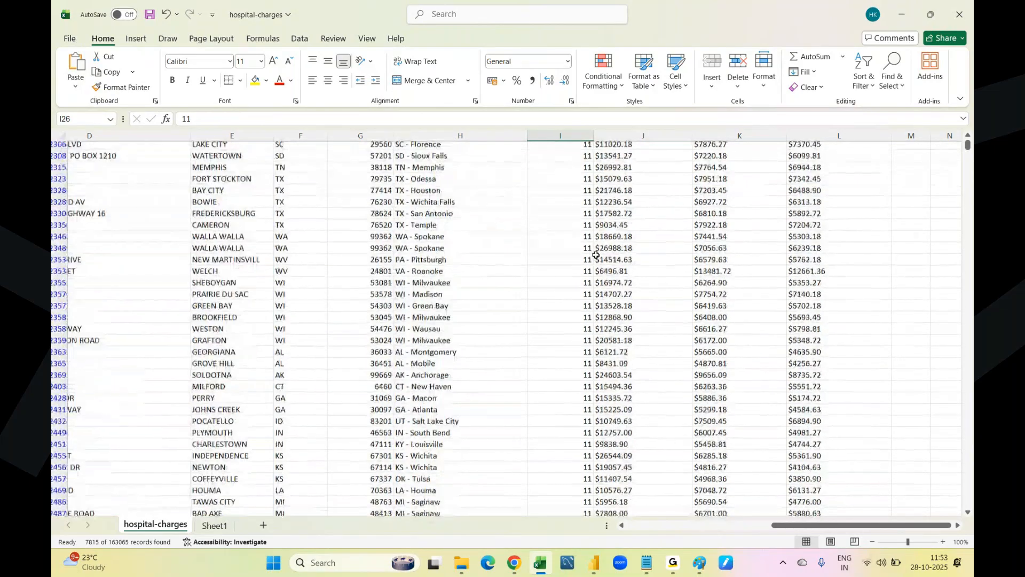
pyautogui.scroll(-20, 596, 255)
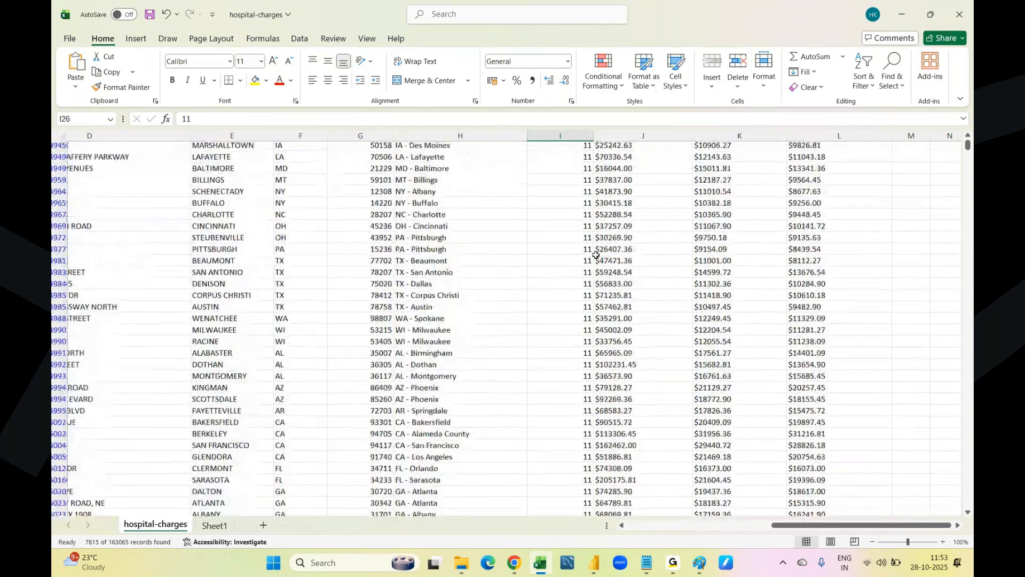
pyautogui.scroll(-20, 596, 255)
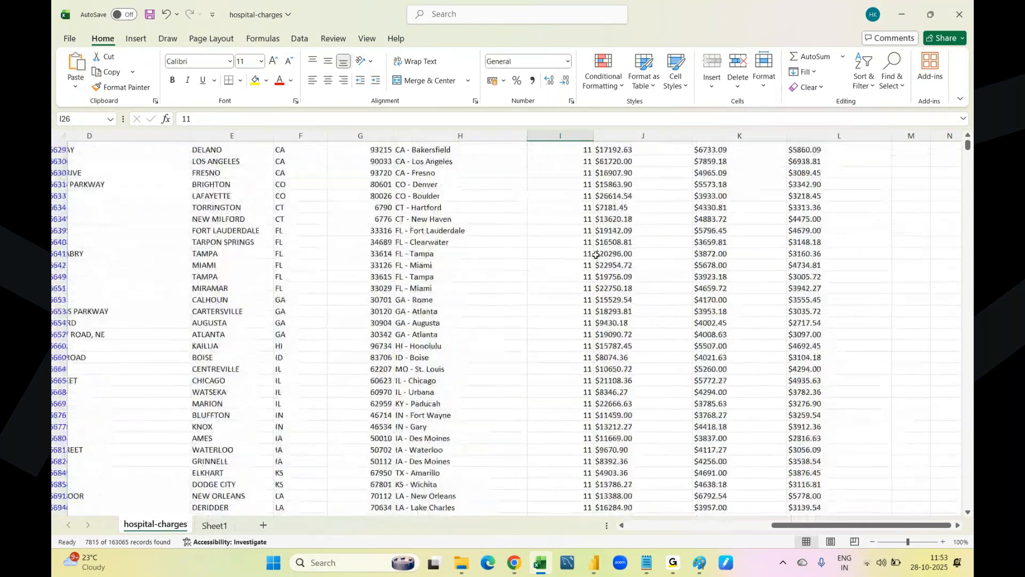
pyautogui.scroll(-20, 596, 254)
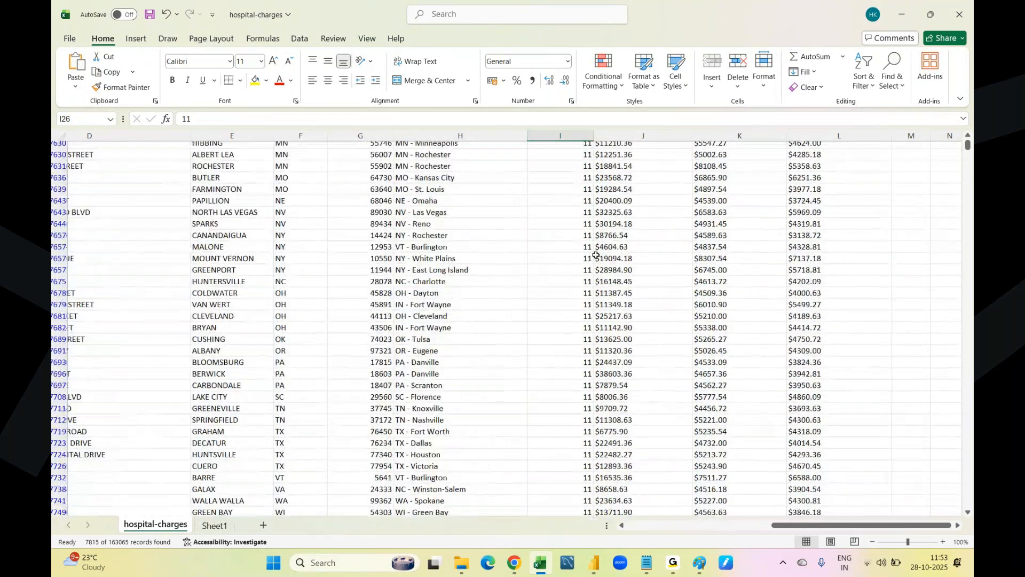
# Step: Inspect the Total Discharges values down to the last filtered row, then return to the header row
pyautogui.scroll(-20, 597, 255)
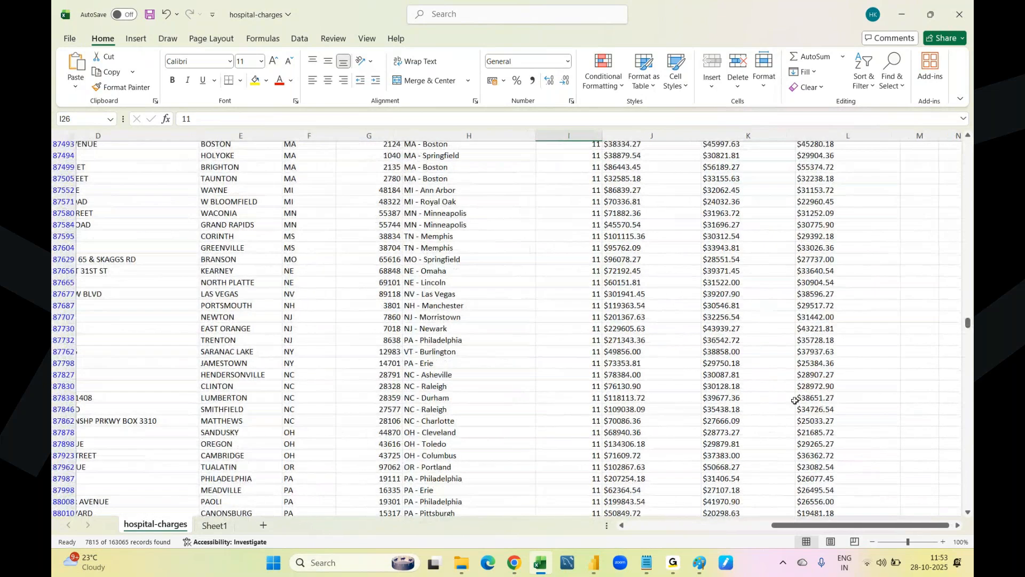
pyautogui.moveTo(968, 323); pyautogui.dragTo(968, 503)
pyautogui.scroll(-20, 749, 492)
pyautogui.scroll(20, 672, 314)
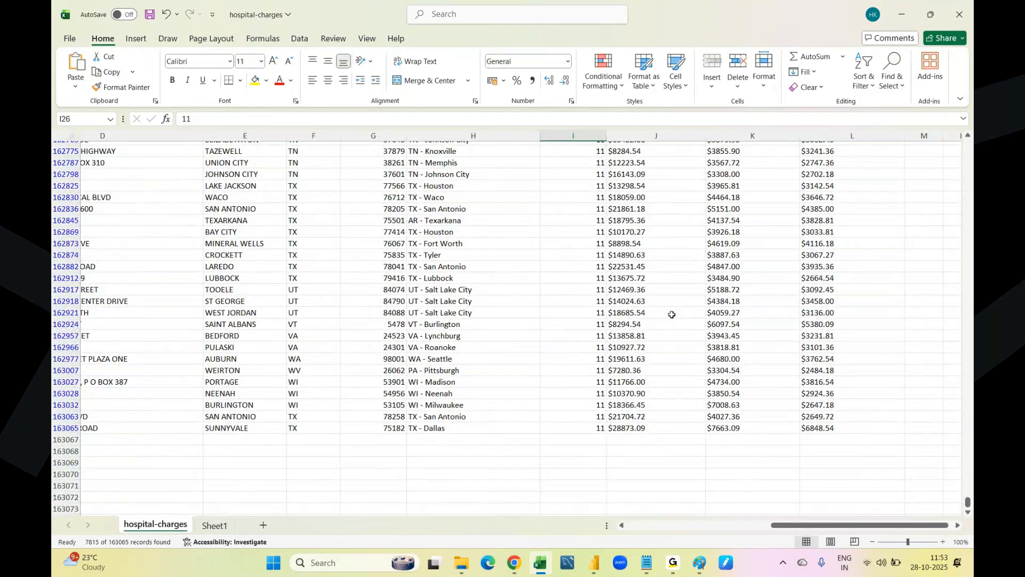
pyautogui.scroll(20, 672, 315)
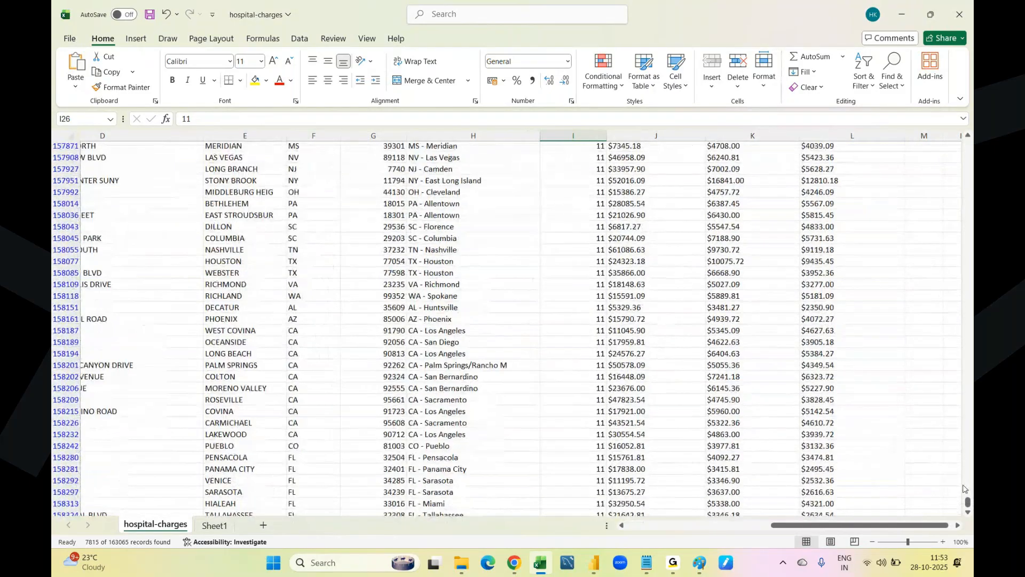
pyautogui.moveTo(968, 489); pyautogui.dragTo(954, 3)
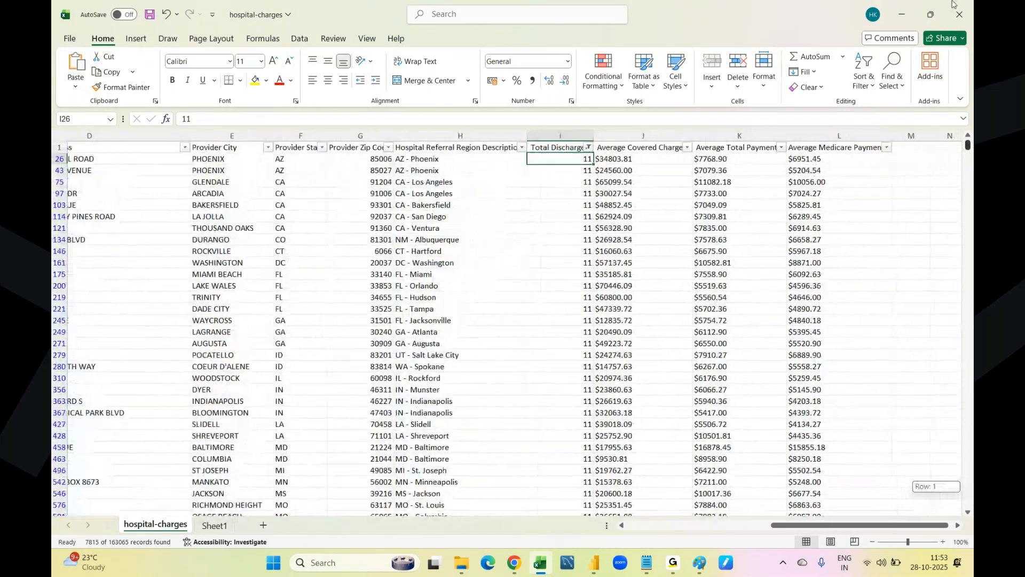
# Step: Clear the filter from the Total Discharges column
pyautogui.click(589, 147)
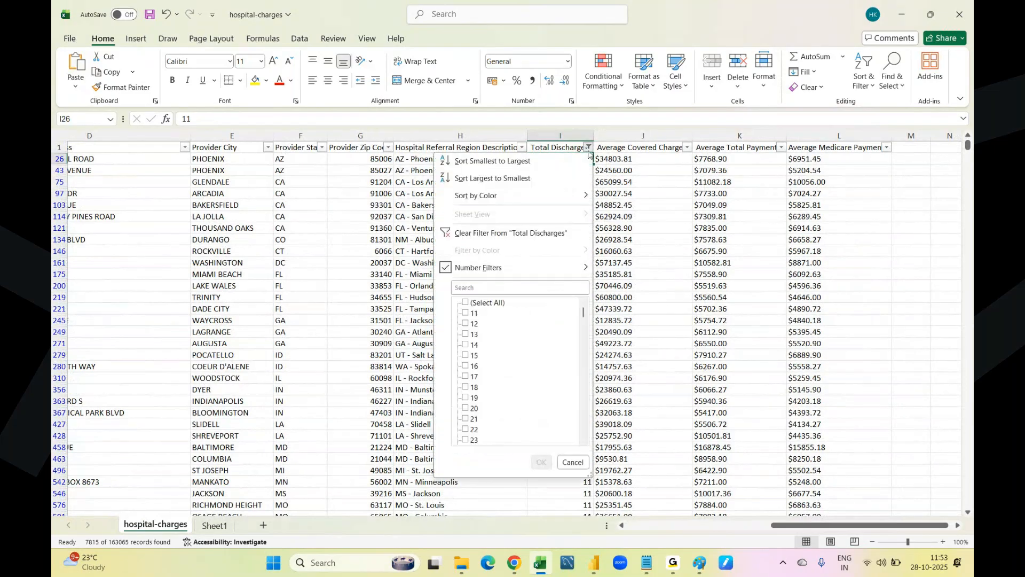
pyautogui.click(540, 233)
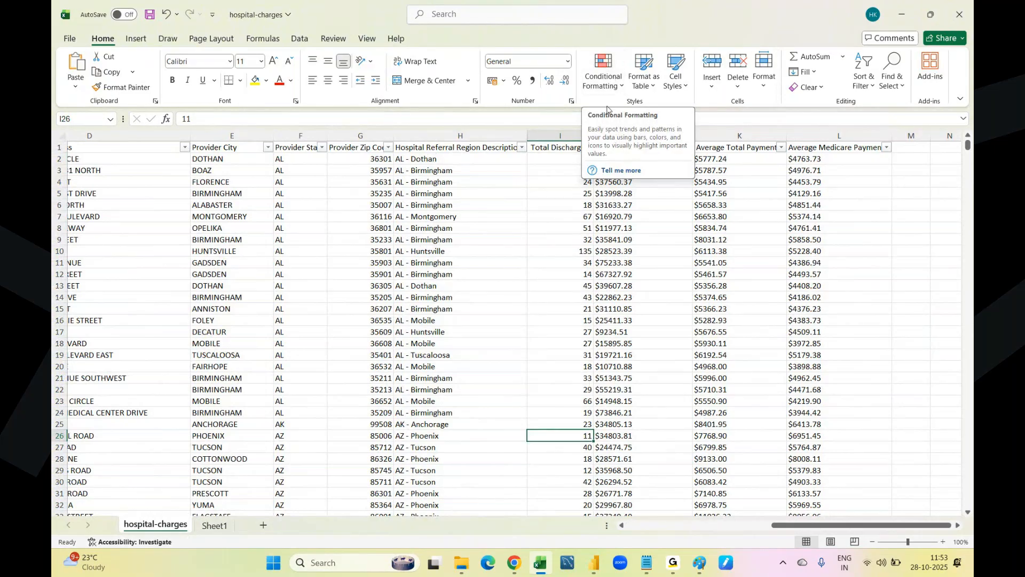
pyautogui.click(568, 181)
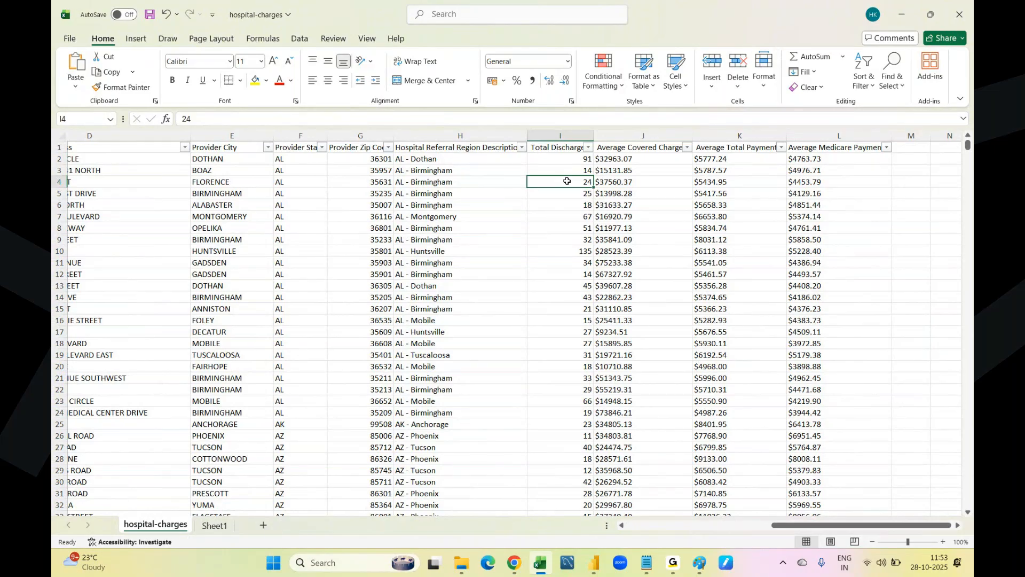
# Step: Review the number filter options for Total Discharges and select the whole column to check its average
pyautogui.click(589, 147)
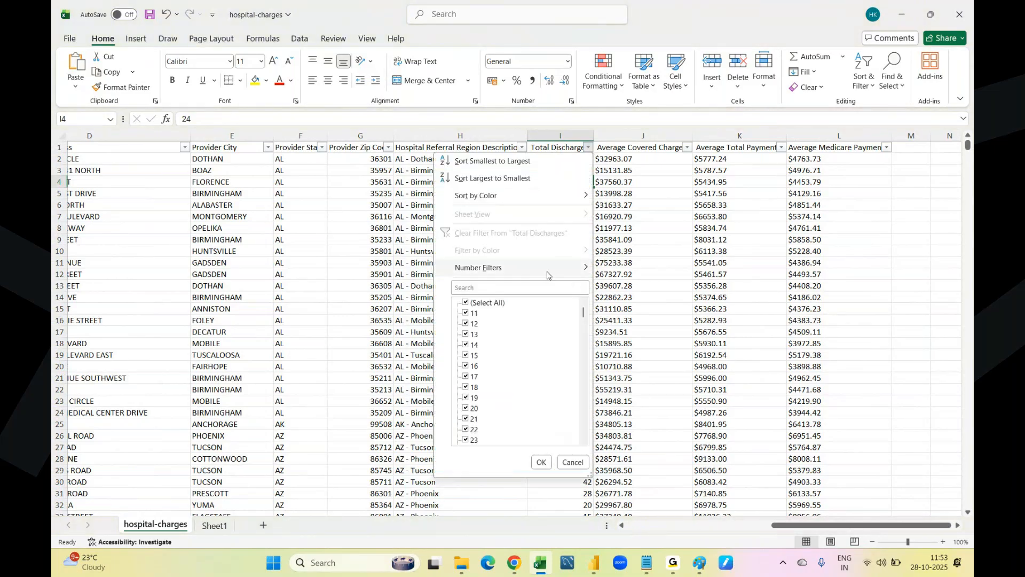
pyautogui.moveTo(547, 273)
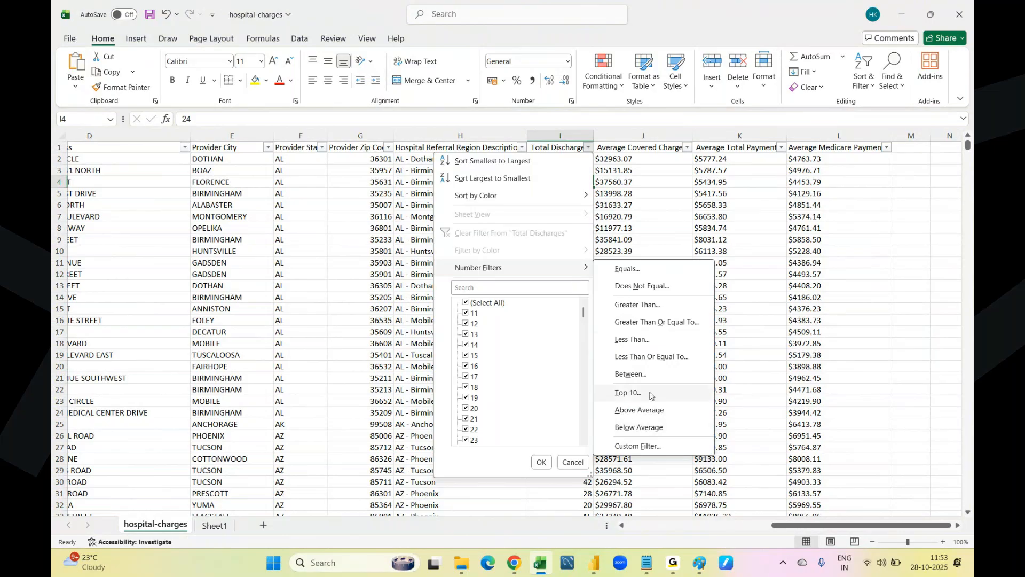
pyautogui.click(658, 210)
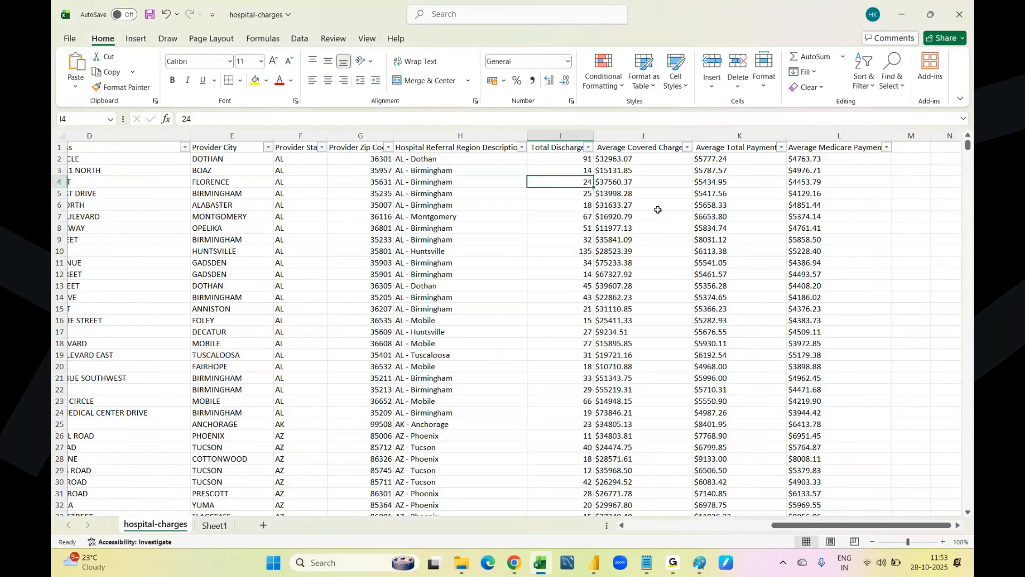
pyautogui.click(559, 134)
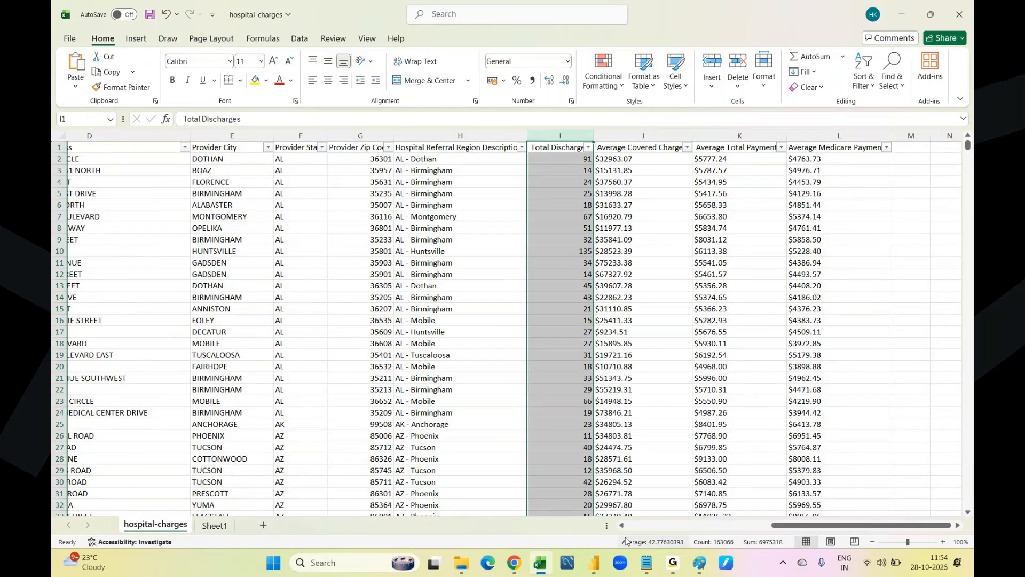
pyautogui.moveTo(660, 549)
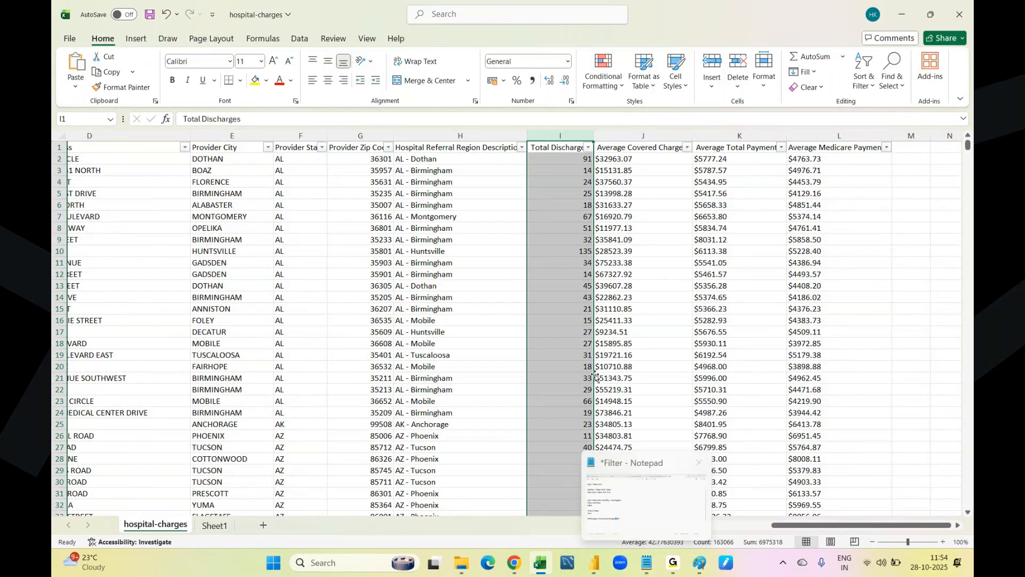
# Step: Filter the Total Discharges column with the Above Average number filter
pyautogui.click(588, 150)
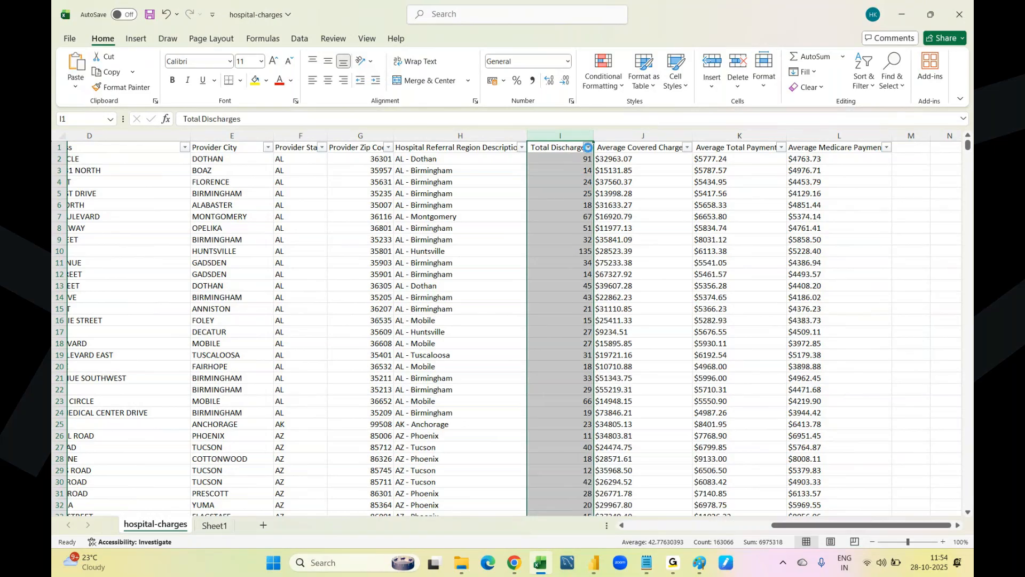
pyautogui.moveTo(560, 274)
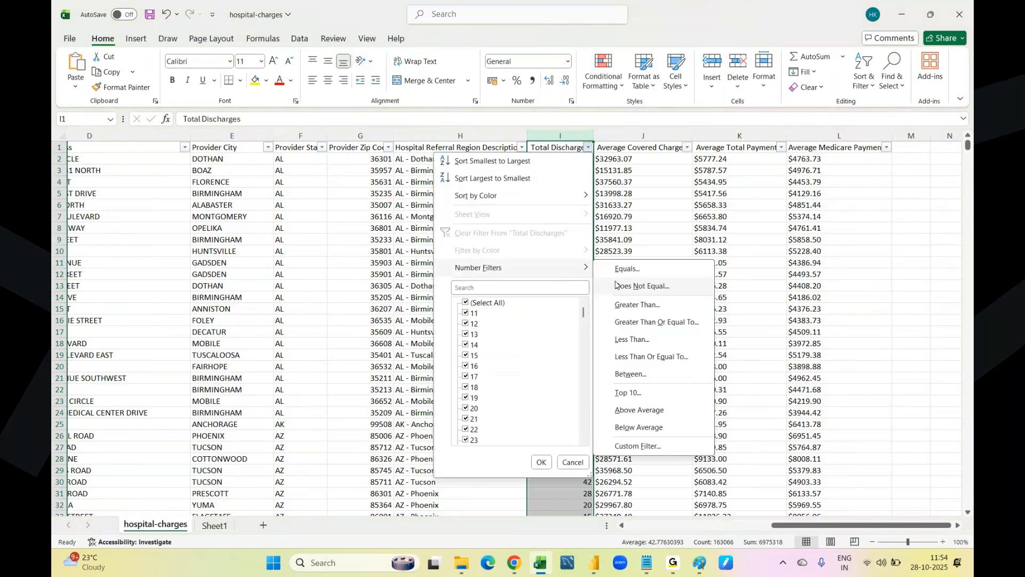
pyautogui.click(635, 409)
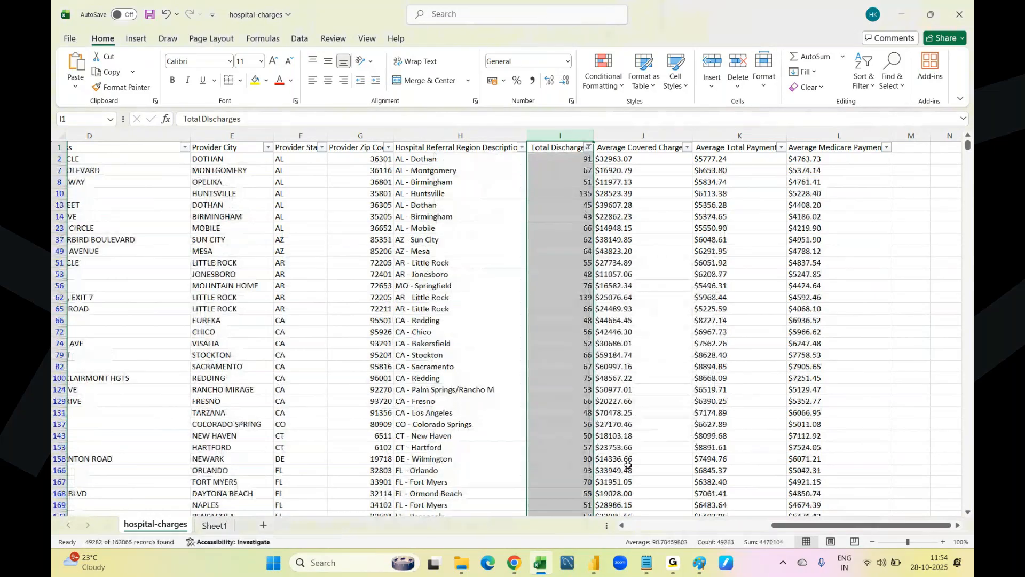
# Step: Examine individual Total Discharges values down the filtered rows and compare them with the column's average
pyautogui.click(581, 226)
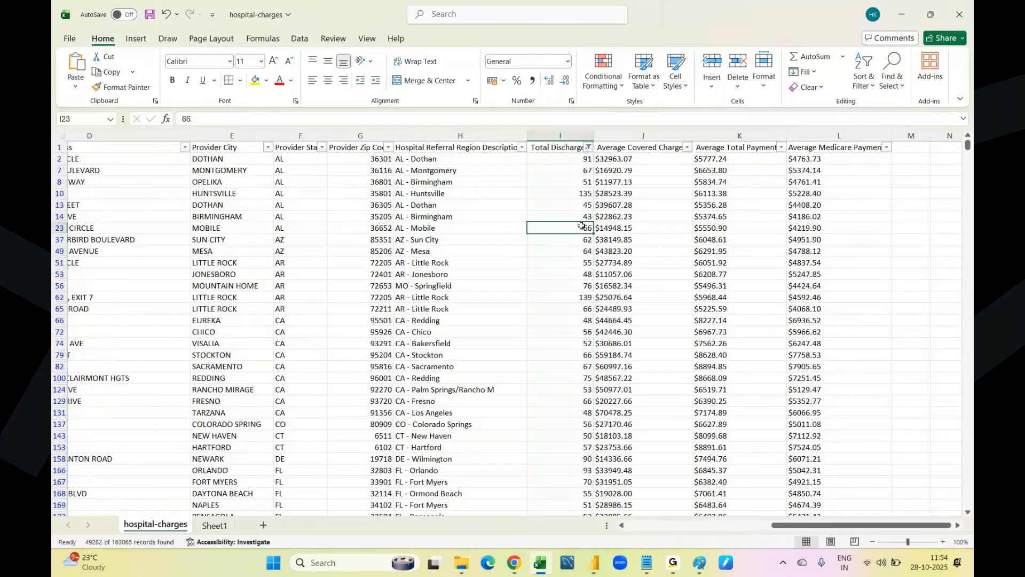
pyautogui.click(575, 218)
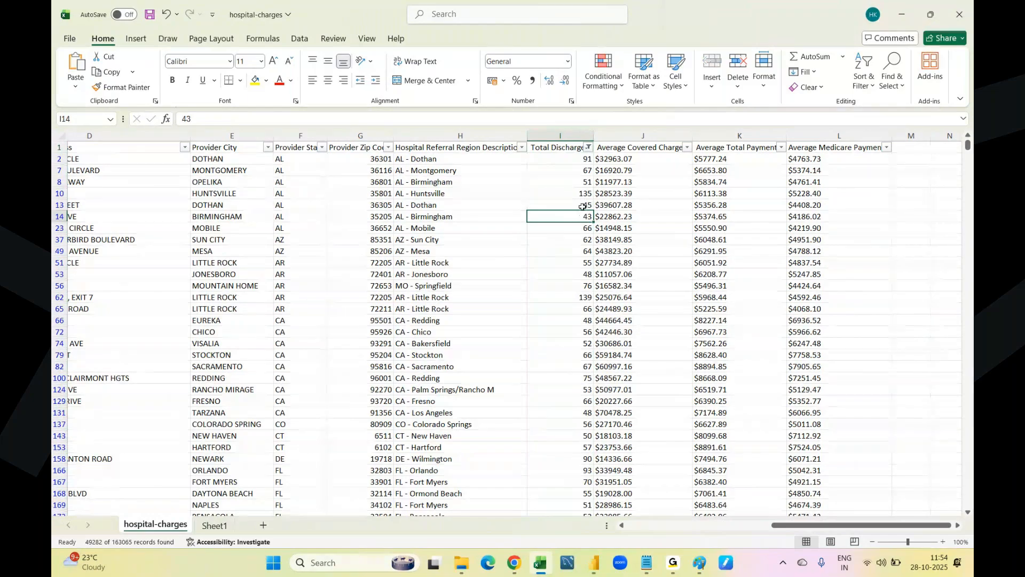
pyautogui.click(584, 207)
pyautogui.click(580, 331)
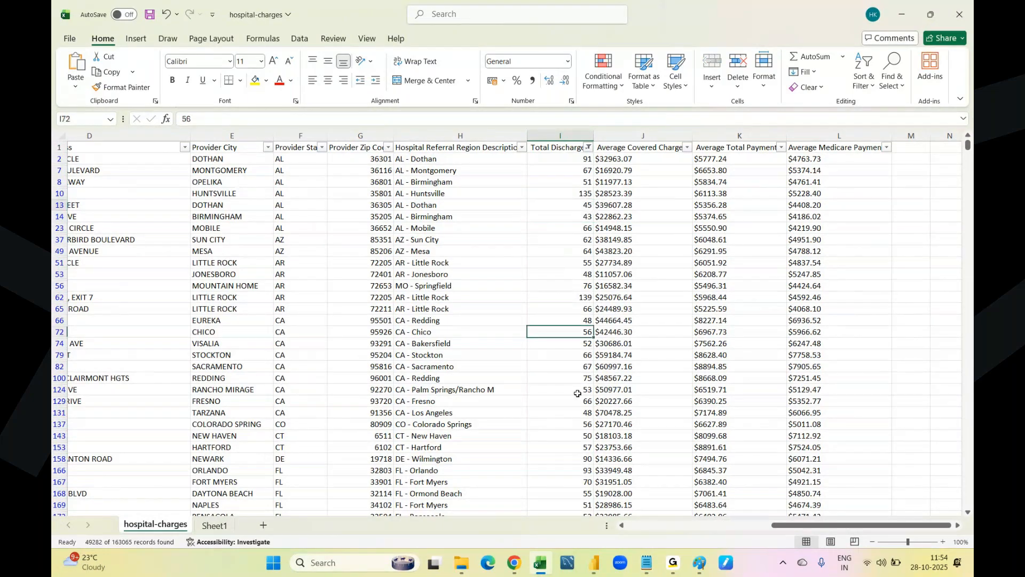
pyautogui.scroll(-15, 578, 393)
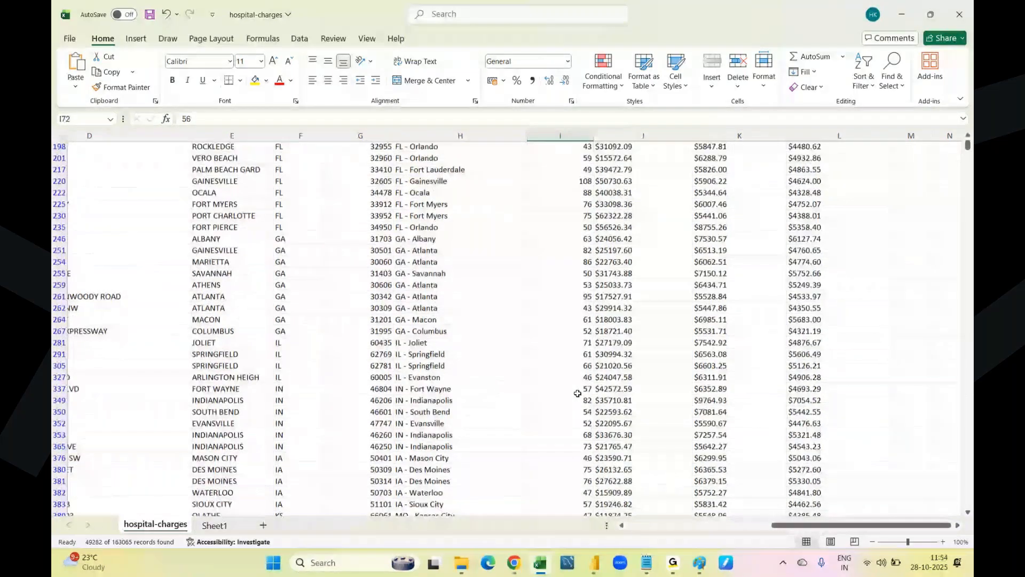
pyautogui.scroll(-4, 578, 393)
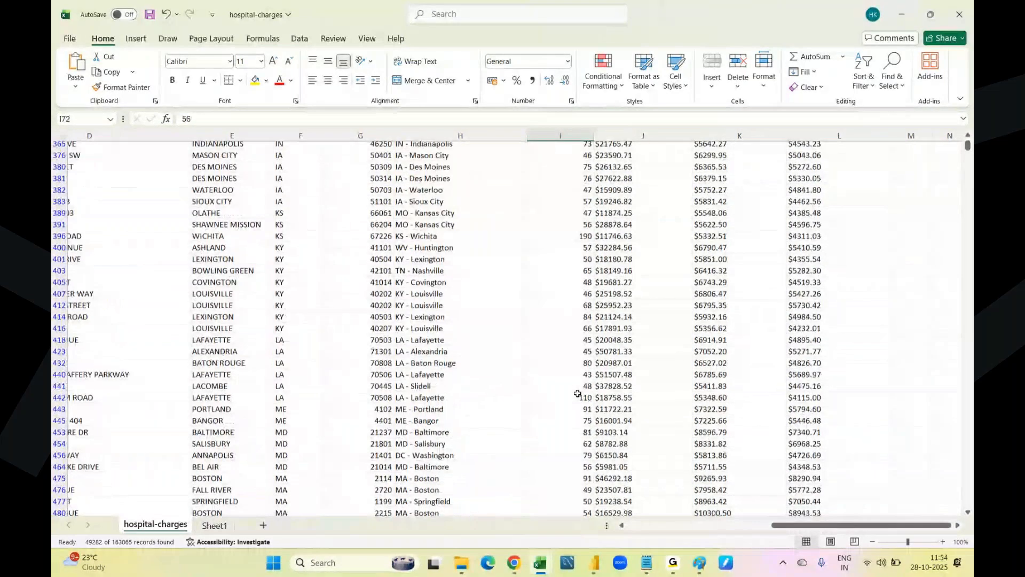
pyautogui.scroll(15, 578, 393)
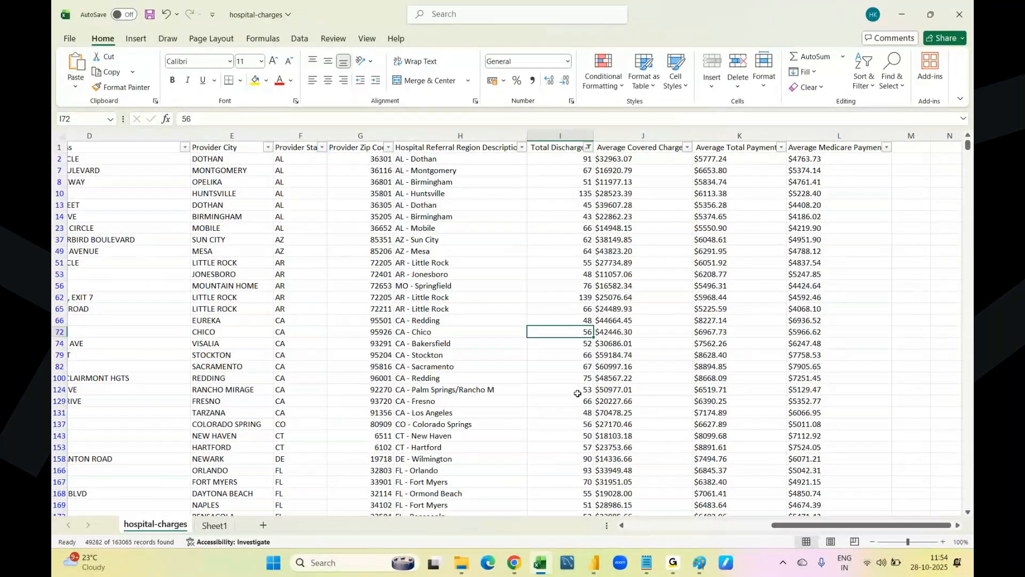
# Step: Clear the Above Average filter from Total Discharges and go back to the first columns of the sheet
pyautogui.click(589, 148)
pyautogui.click(557, 228)
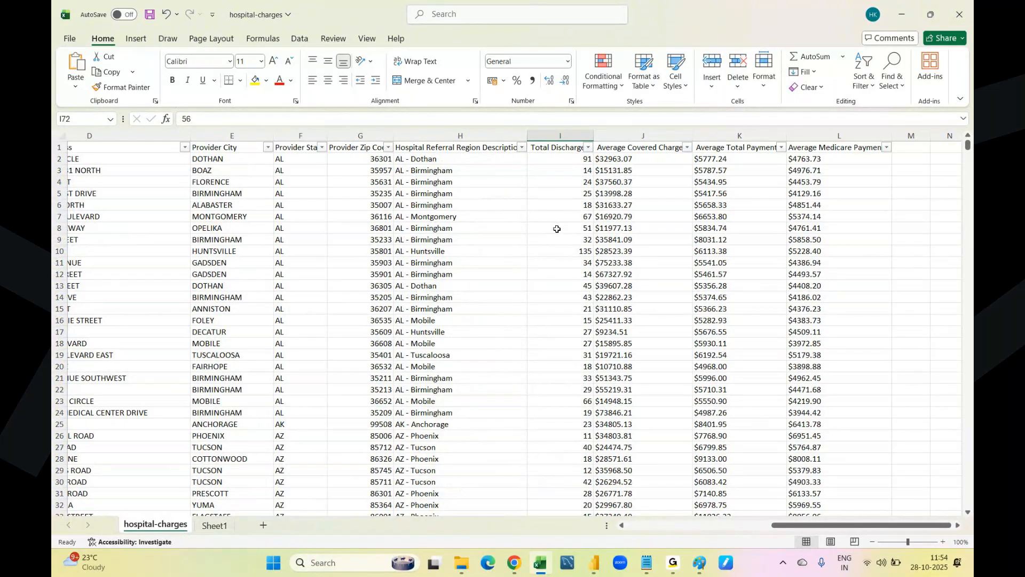
pyautogui.hscroll(-3, 485, 209)
pyautogui.hscroll(-3, 485, 209)
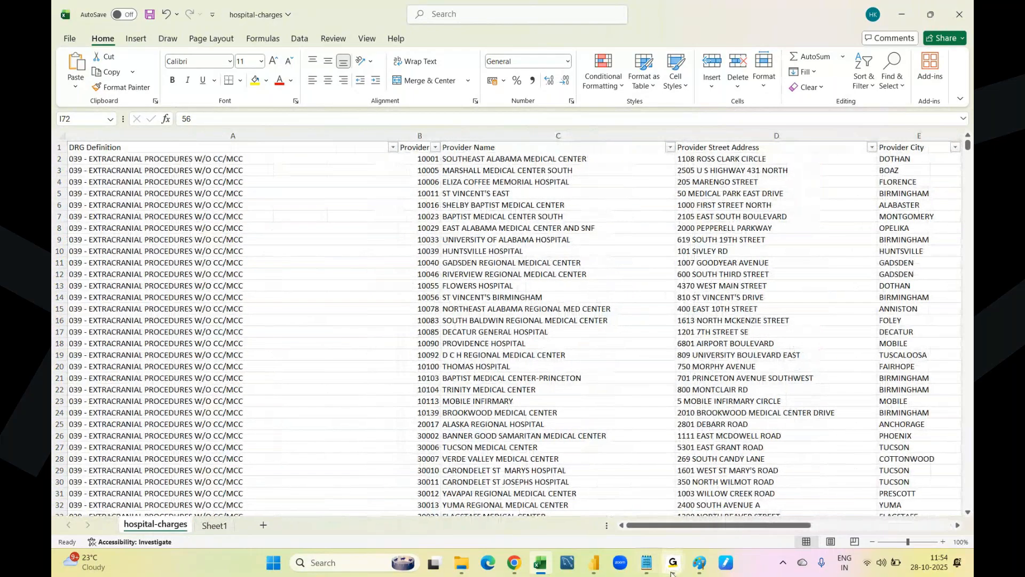
# Step: Switch to the GoTo meeting window
pyautogui.moveTo(673, 562)
pyautogui.click(714, 505)
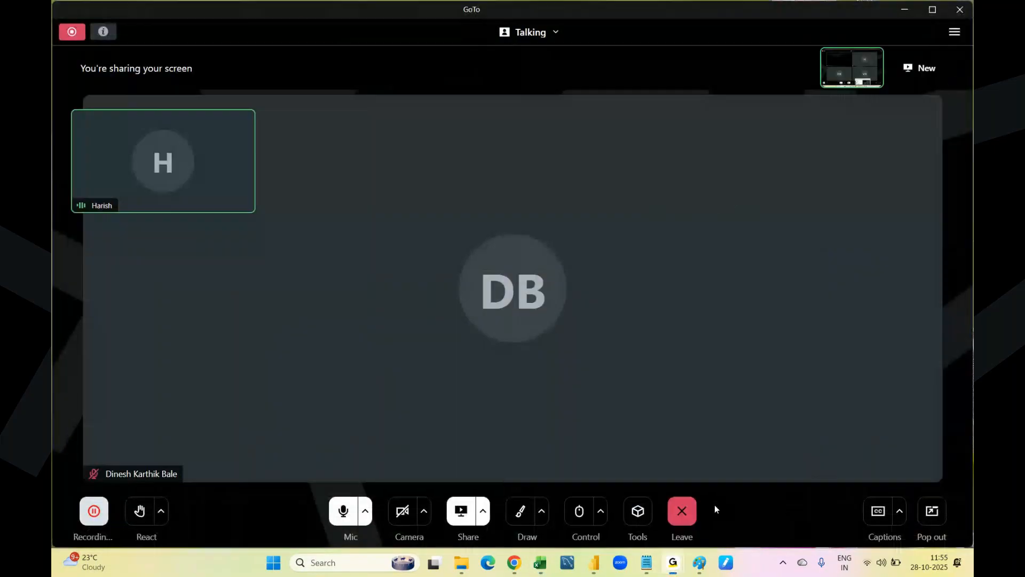